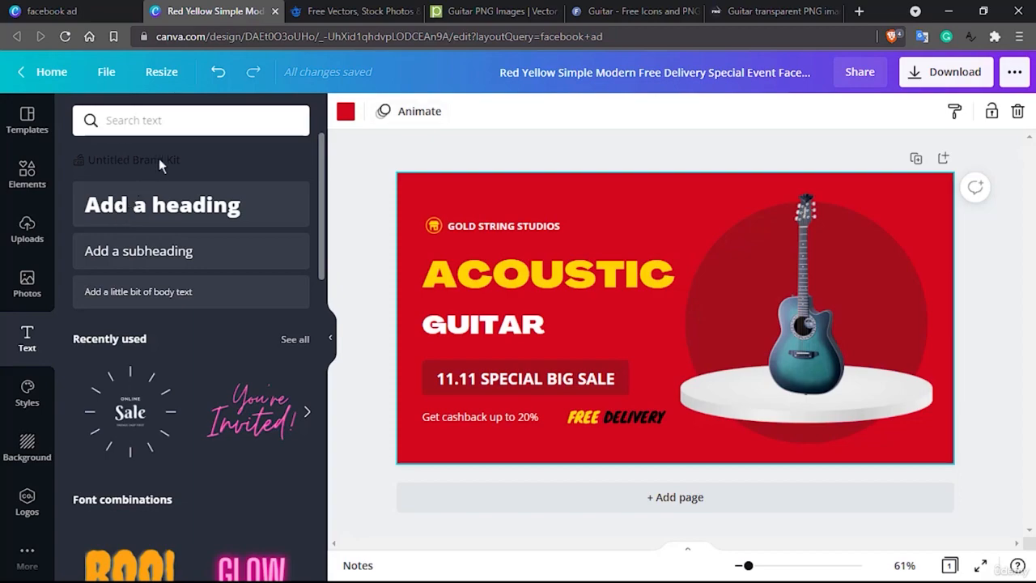
Close the open acoustic guitar ad design and go to the Canva home page.
click(276, 13)
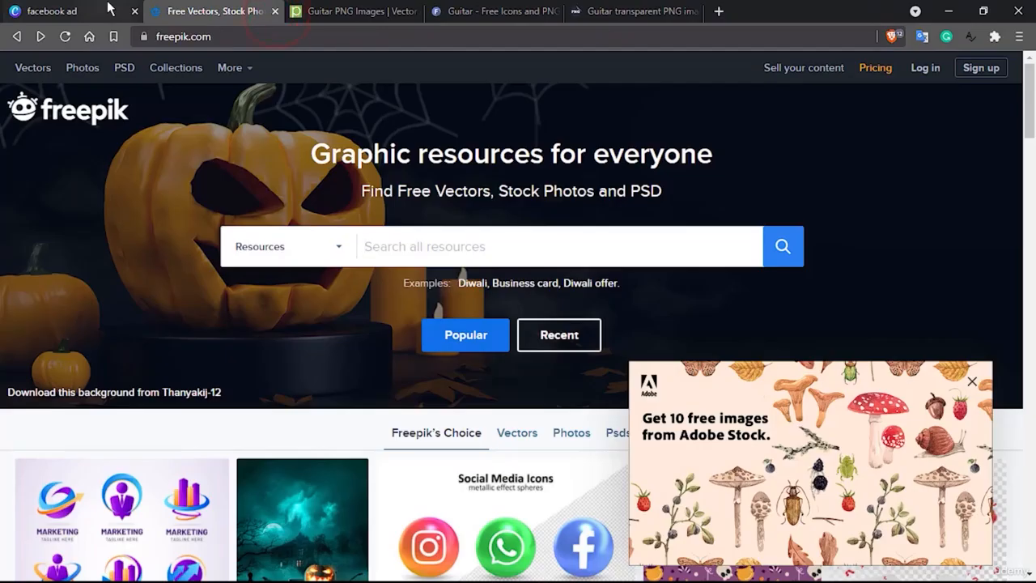
click(97, 8)
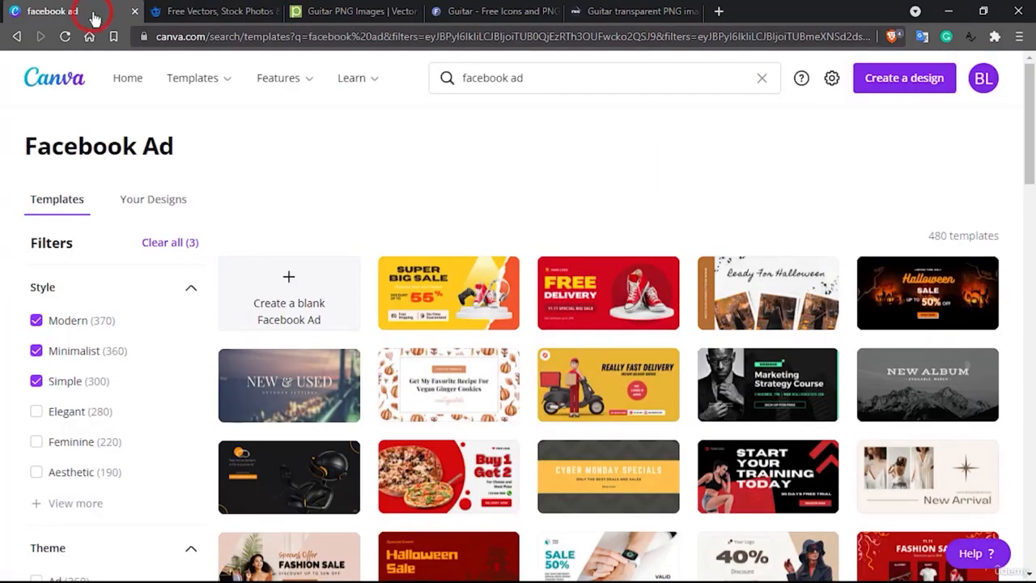
click(49, 81)
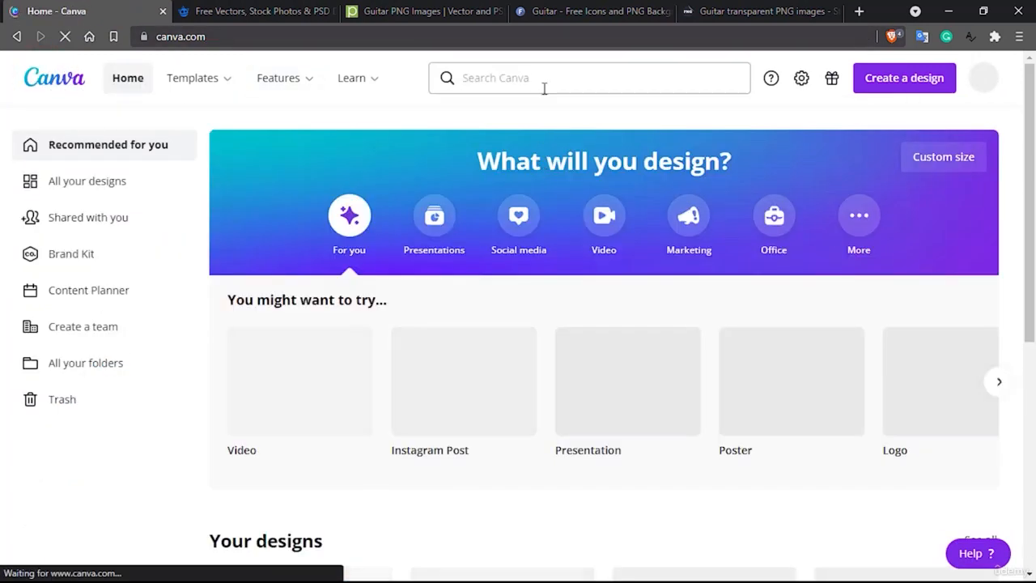
Search Canva for "facebook ad", choose the 1200 × 628 px Facebook Ad format and create a blank design.
click(543, 83)
text(face)
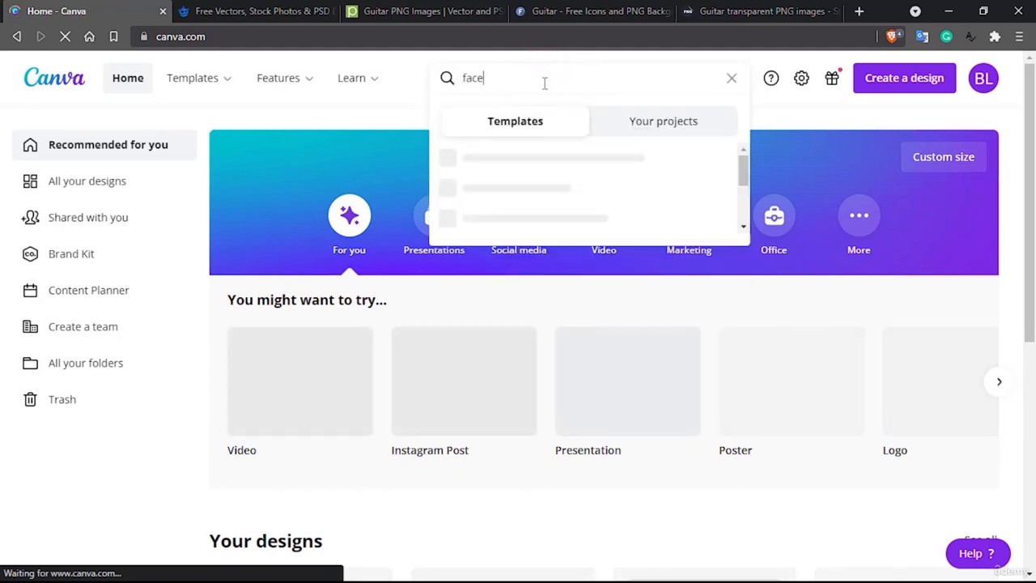
text(book ad)
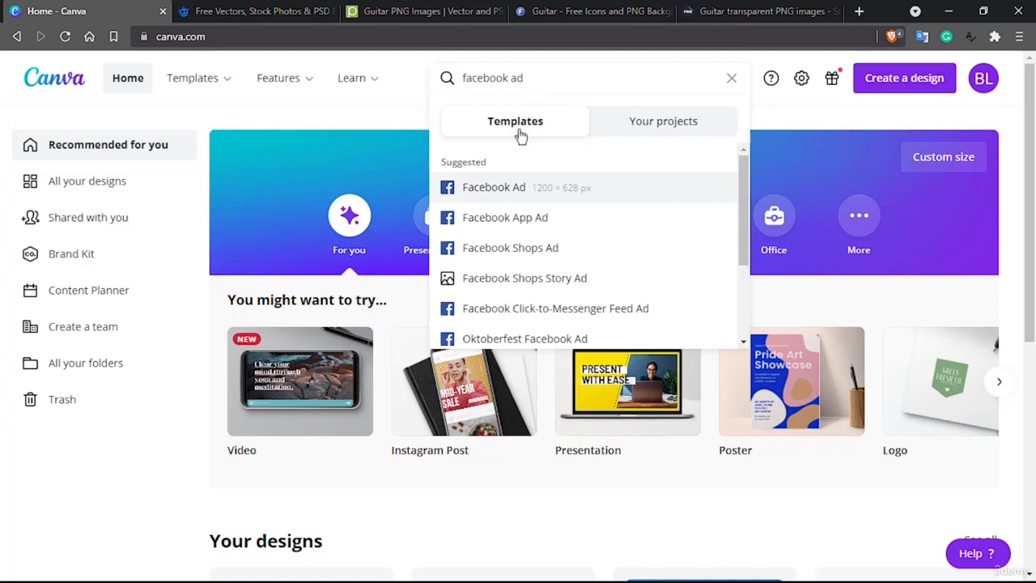
click(490, 188)
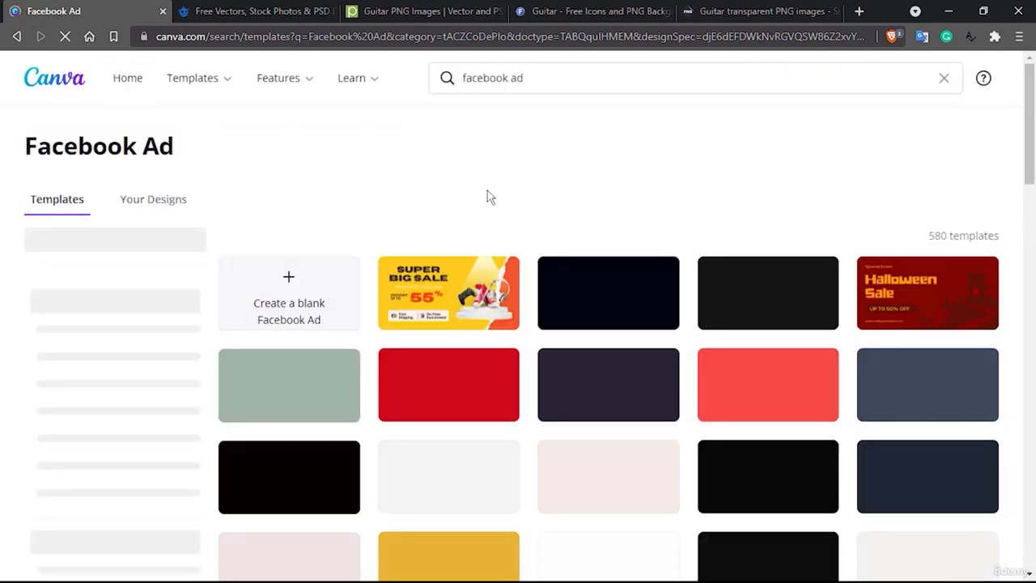
click(281, 312)
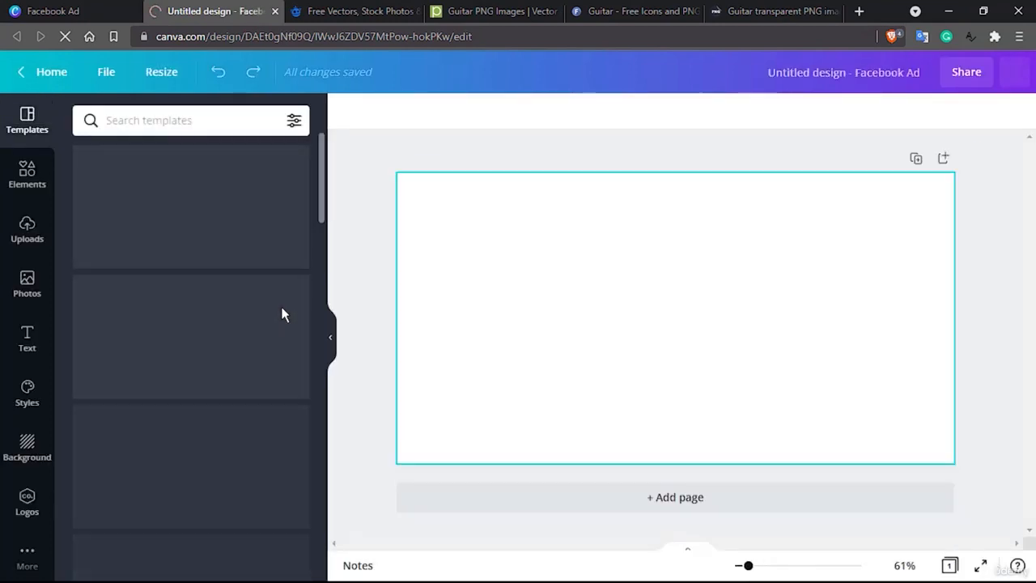
Rename the untitled design as "Canva facebook ad tutor".
click(730, 73)
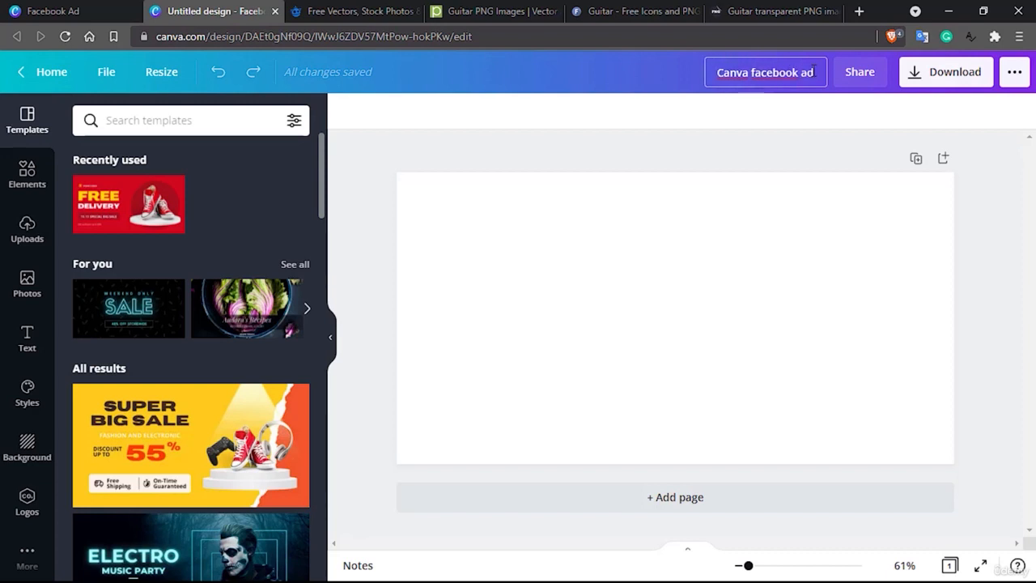
text(r)
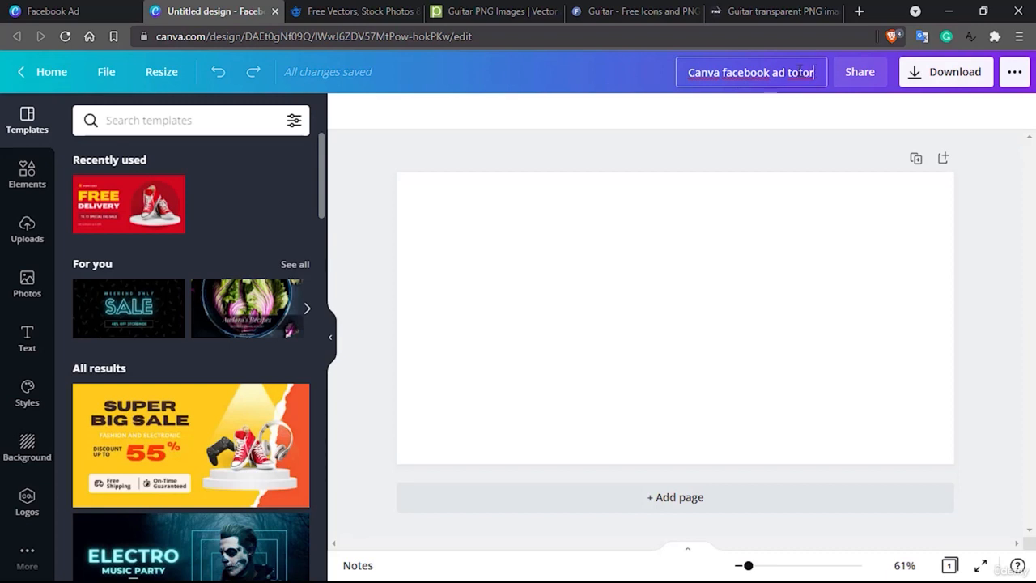
key(BackSpace)
click(578, 84)
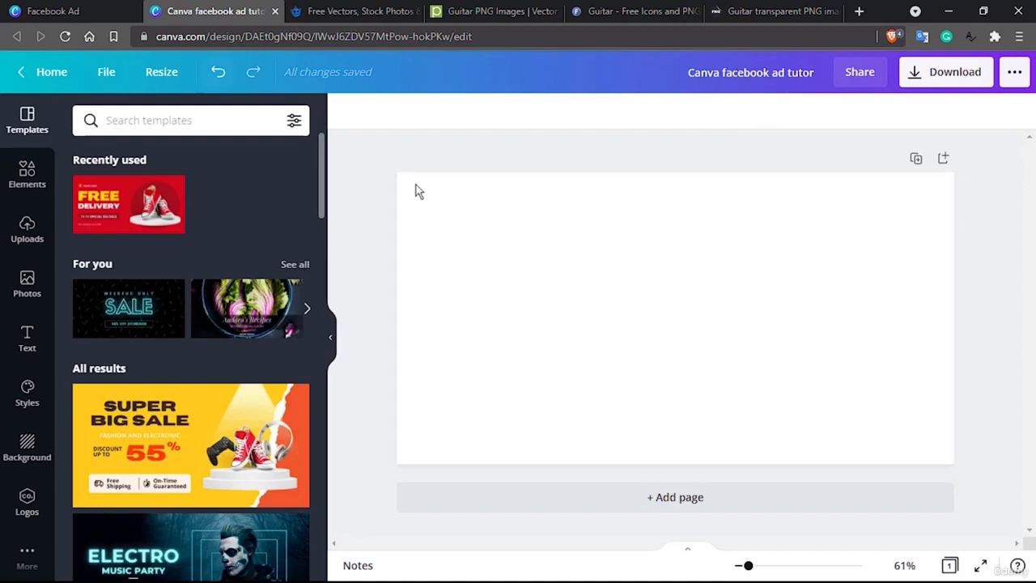
Switch to Freepik, dismiss the Adobe Stock advert and search all resources for "guitar".
click(316, 10)
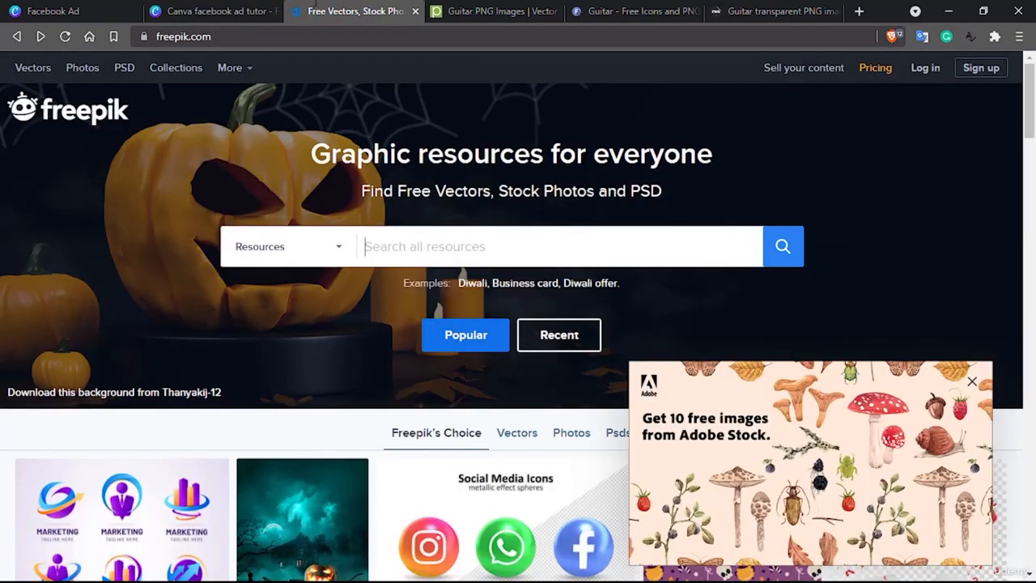
click(974, 382)
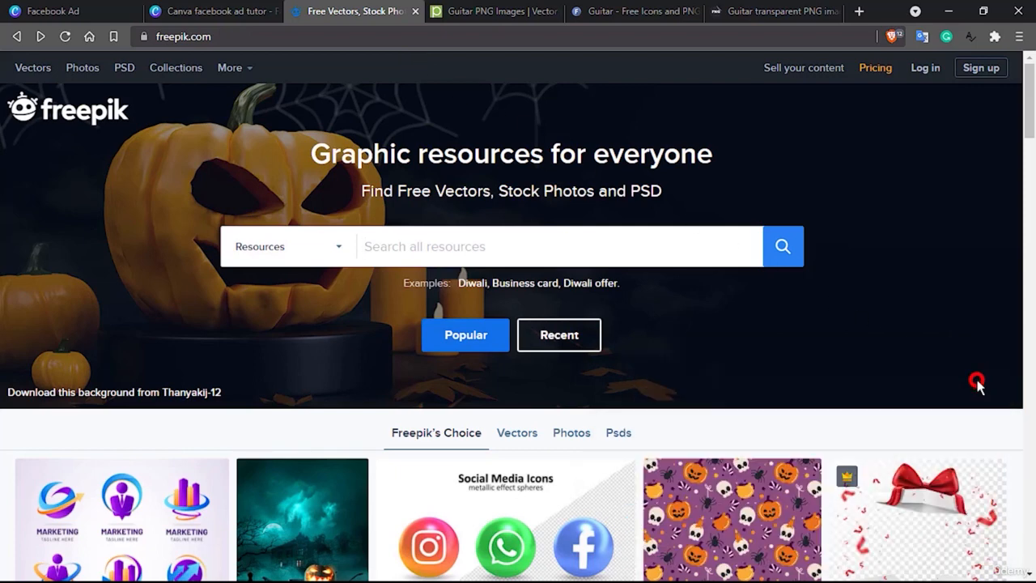
click(573, 248)
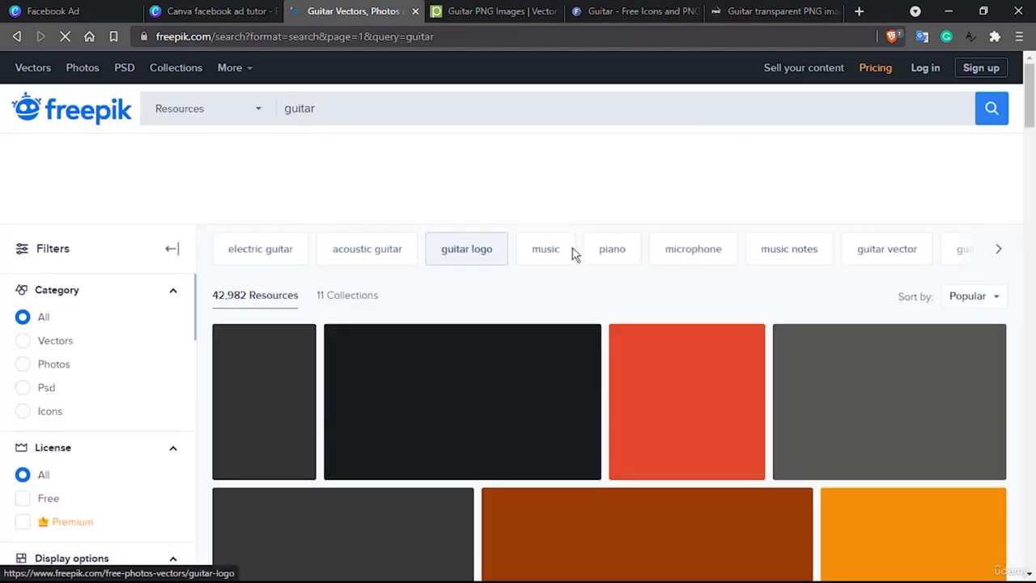
Browse the Freepik guitar results for photos and graphics suitable for the ad.
scroll(508, 181, down, 2)
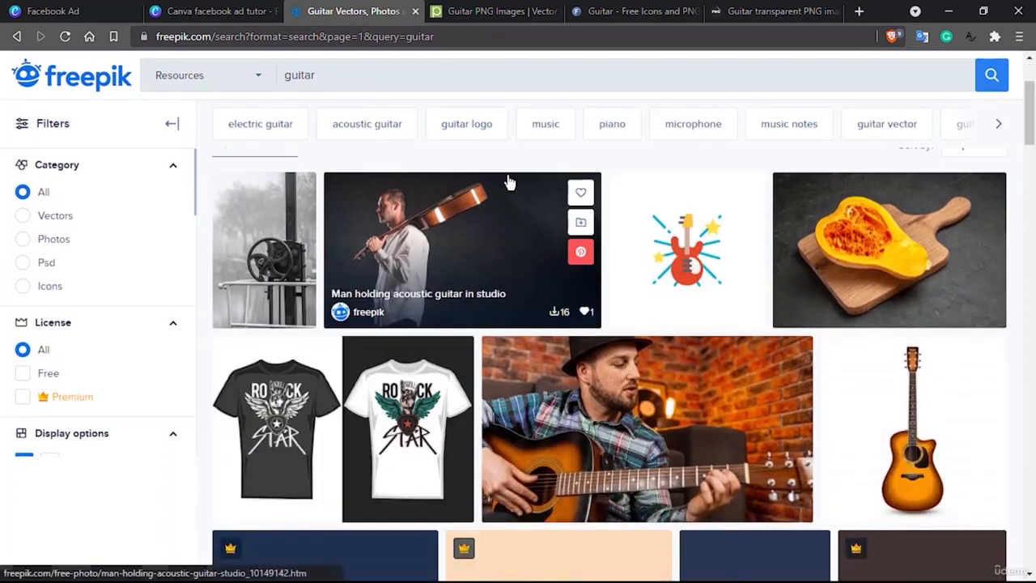
scroll(548, 267, down, 10)
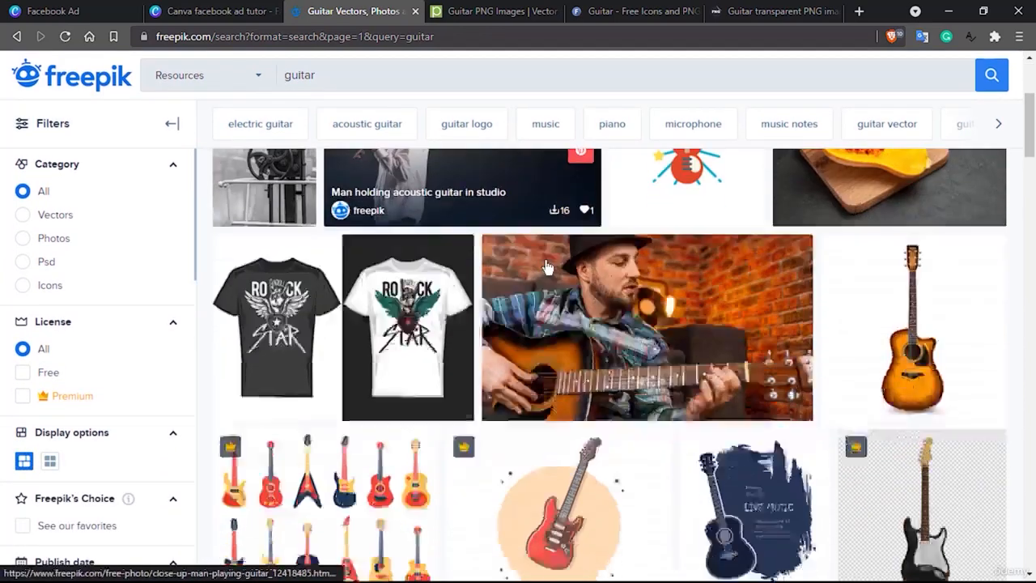
scroll(547, 267, down, 6)
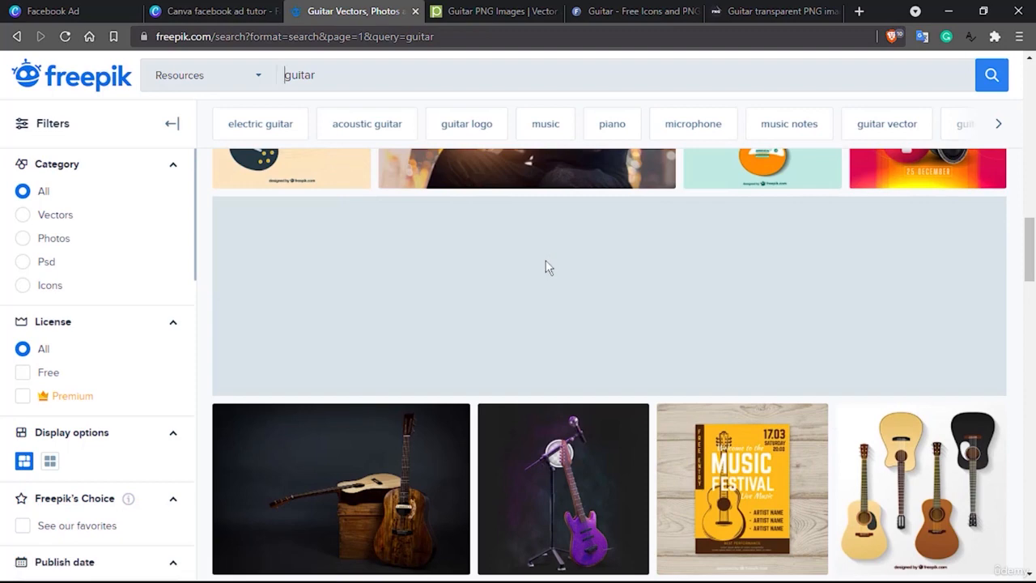
scroll(324, 457, up, 6)
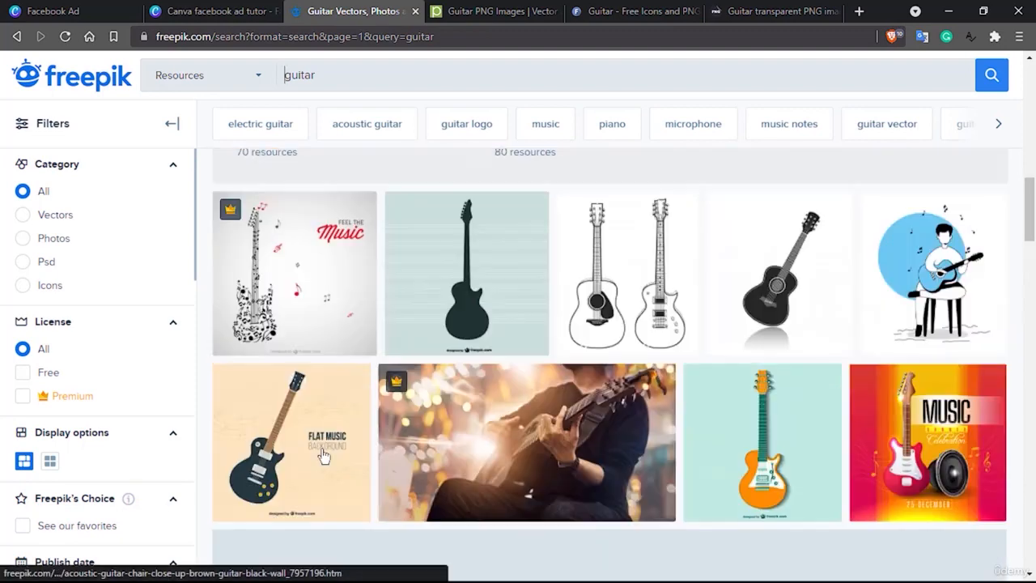
scroll(323, 456, down, 6)
scroll(507, 350, down, 10)
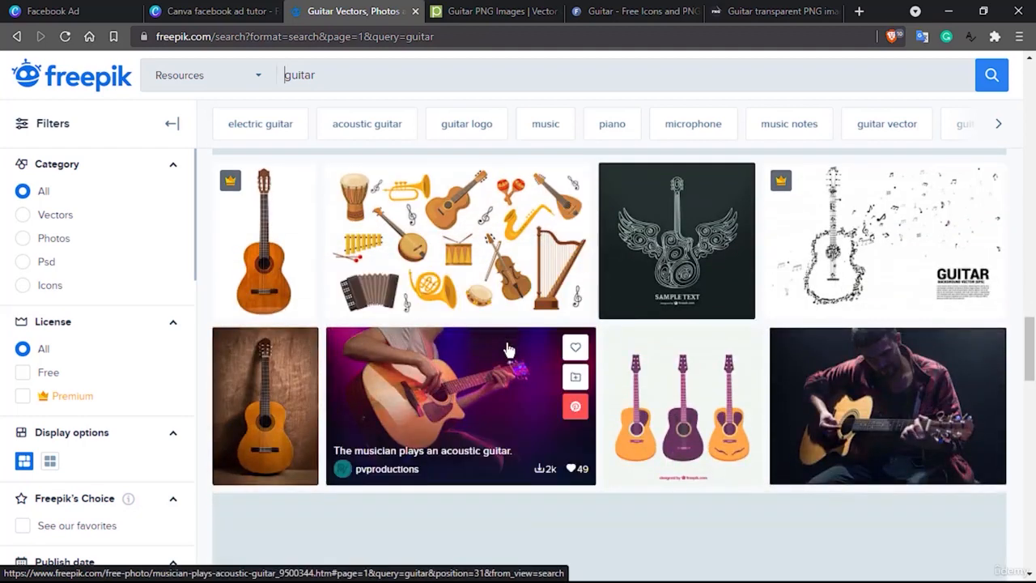
scroll(508, 349, down, 5)
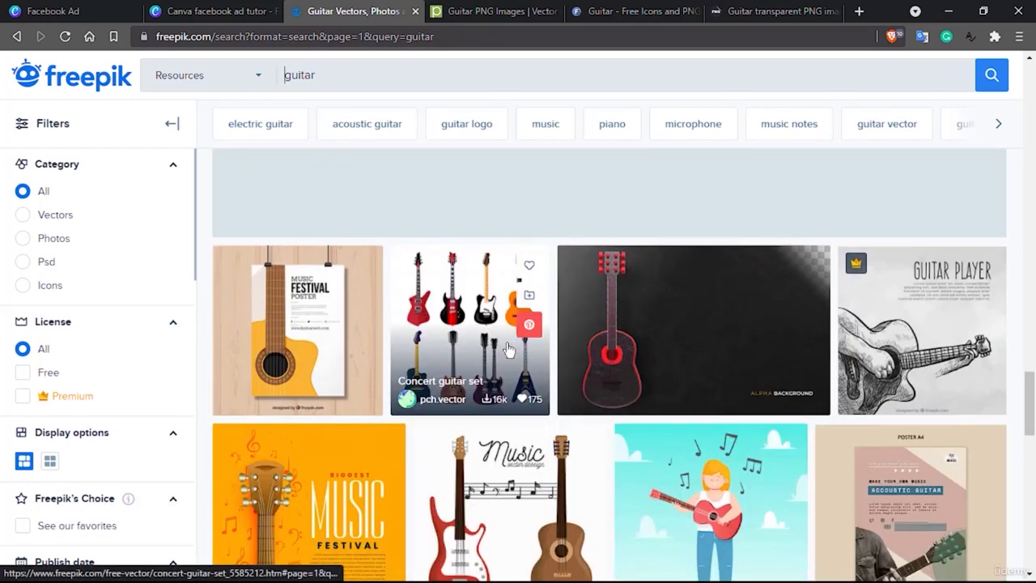
scroll(383, 344, down, 6)
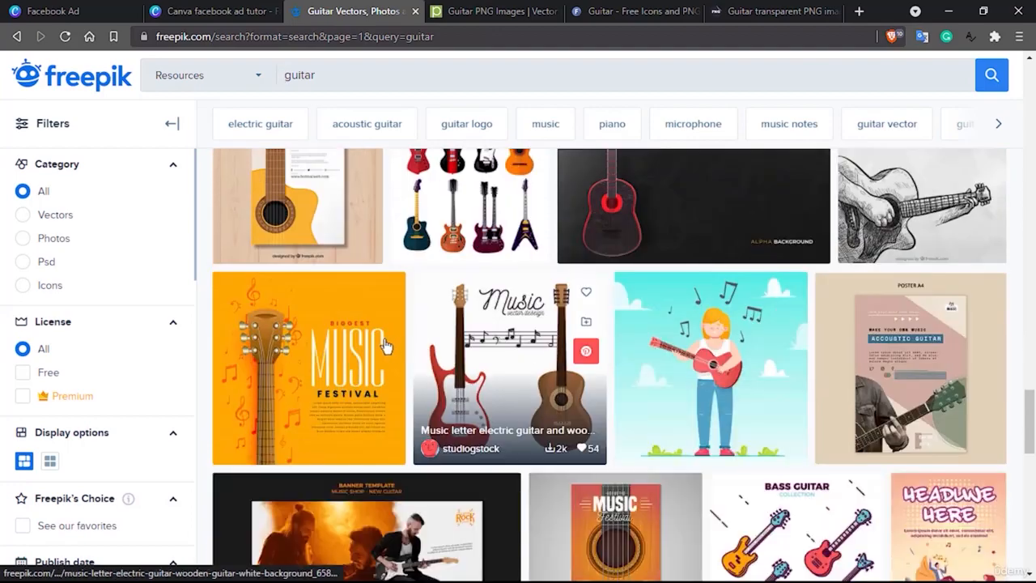
scroll(385, 346, up, 3)
scroll(385, 346, up, 15)
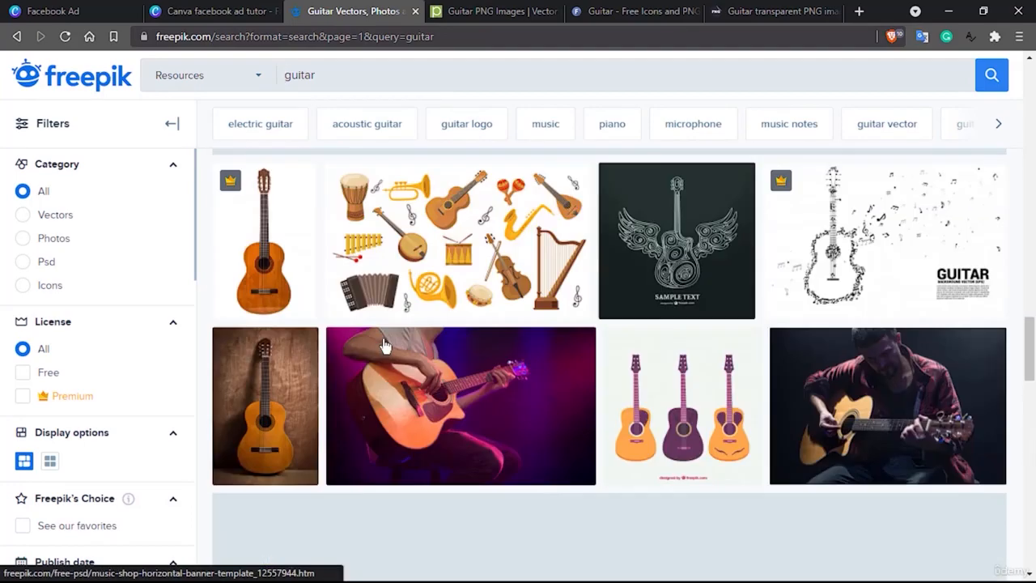
scroll(384, 345, up, 8)
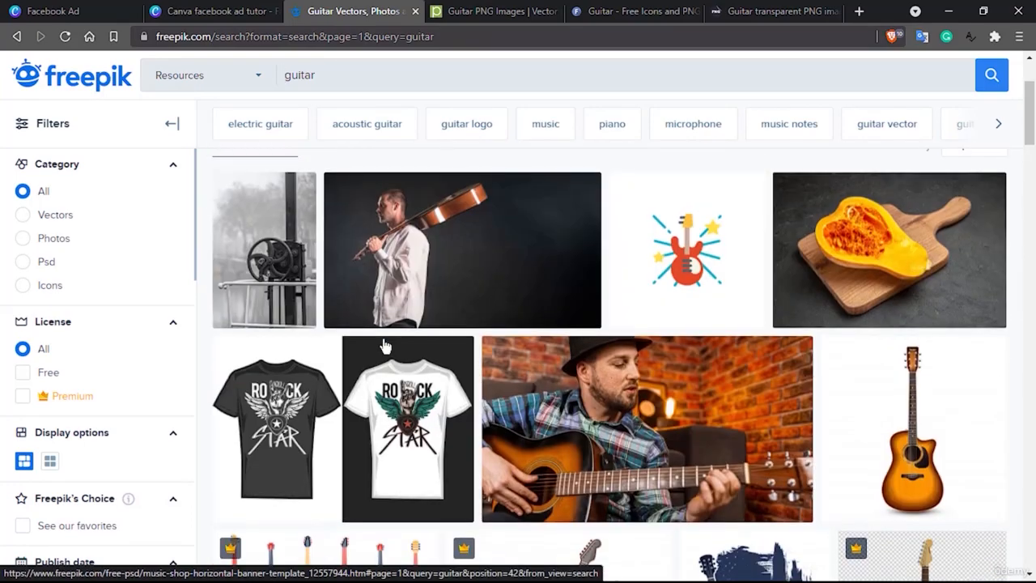
scroll(512, 291, down, 10)
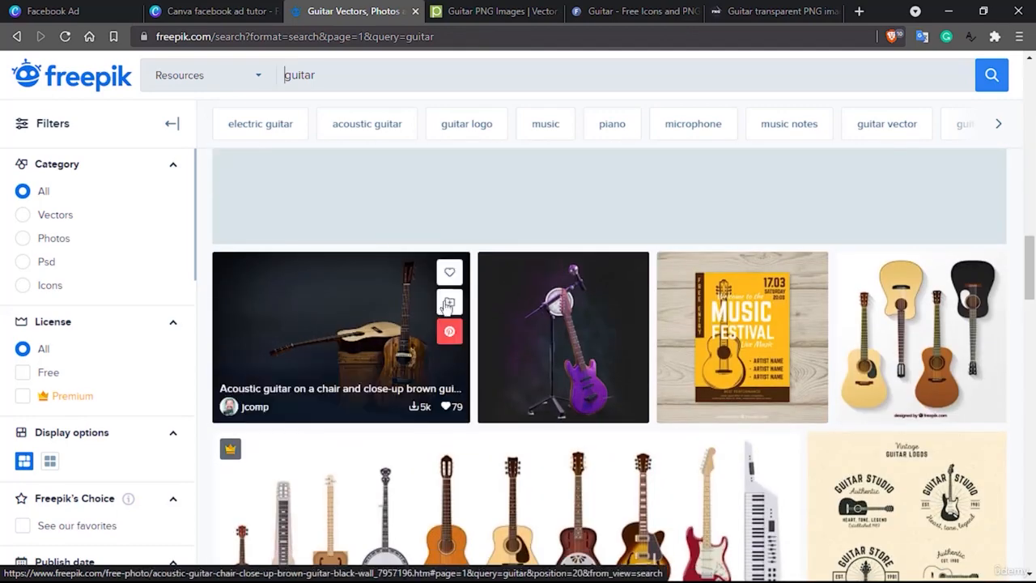
Download the free photo of two acoustic guitars against a black wall and save it as a JPG in Downloads.
click(332, 334)
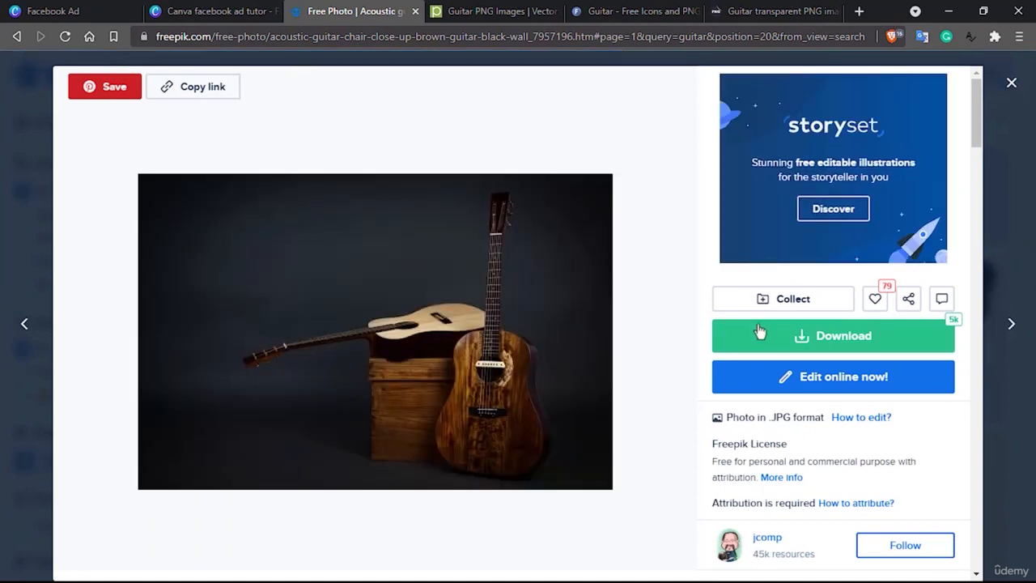
click(814, 335)
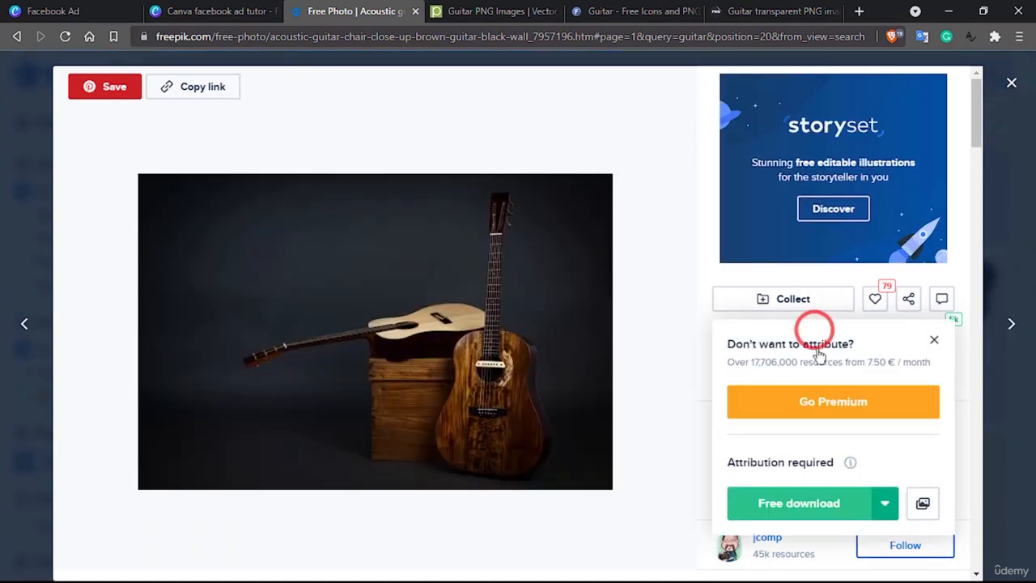
click(836, 500)
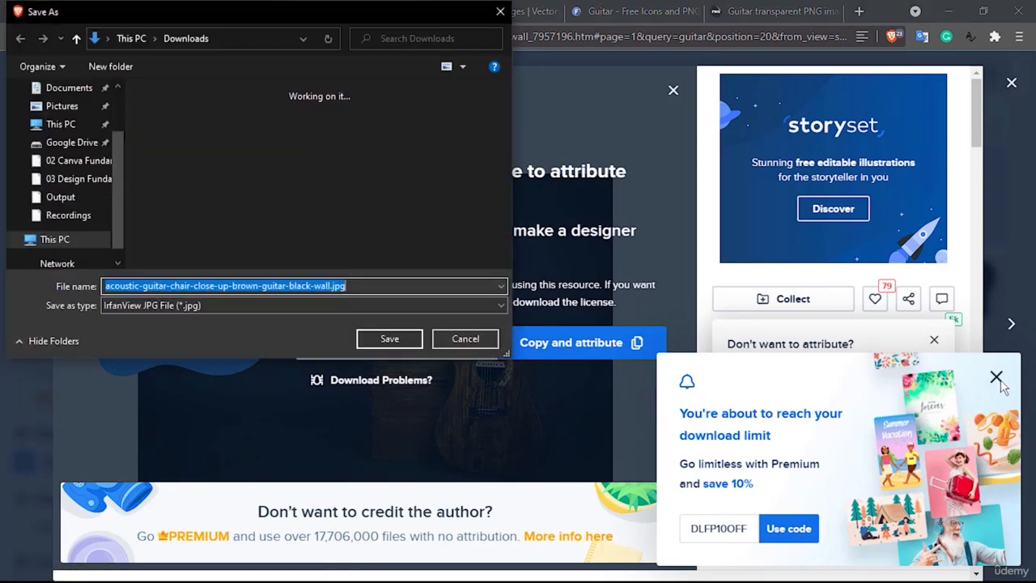
click(389, 338)
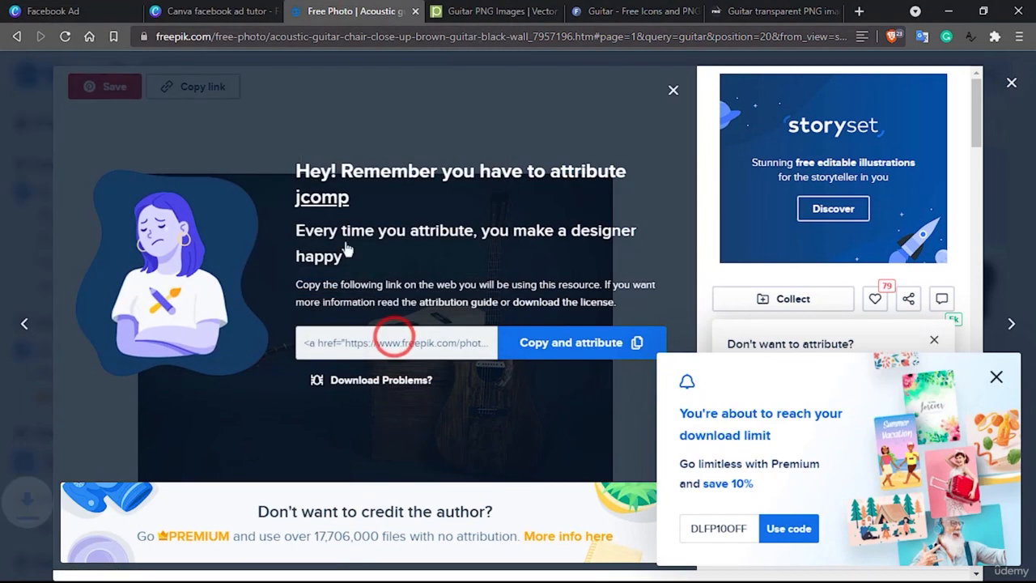
Switch back to the Canva design and upload the downloaded acoustic guitar photo to its image uploads.
click(217, 10)
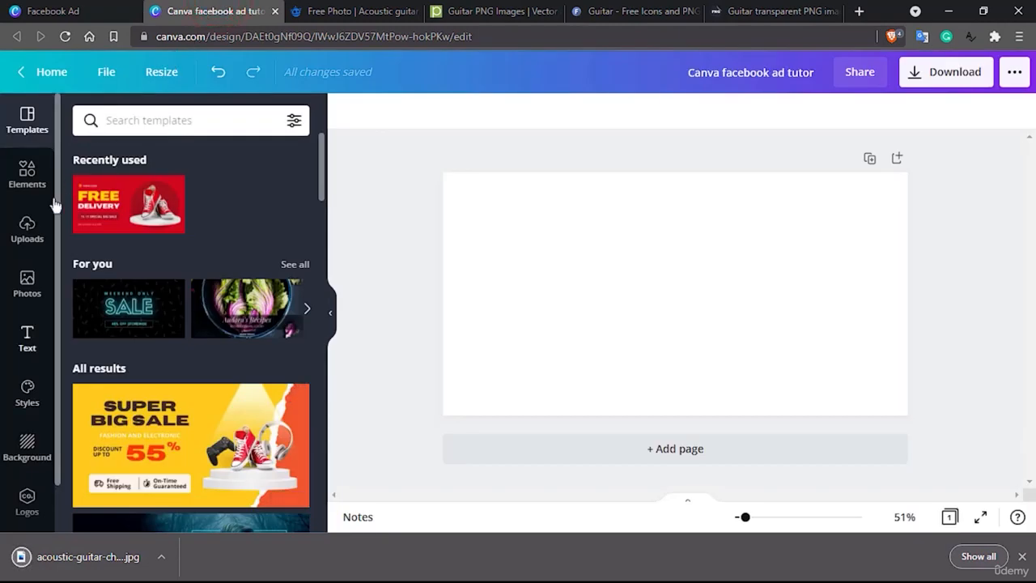
click(26, 230)
drag(84, 557, 188, 290)
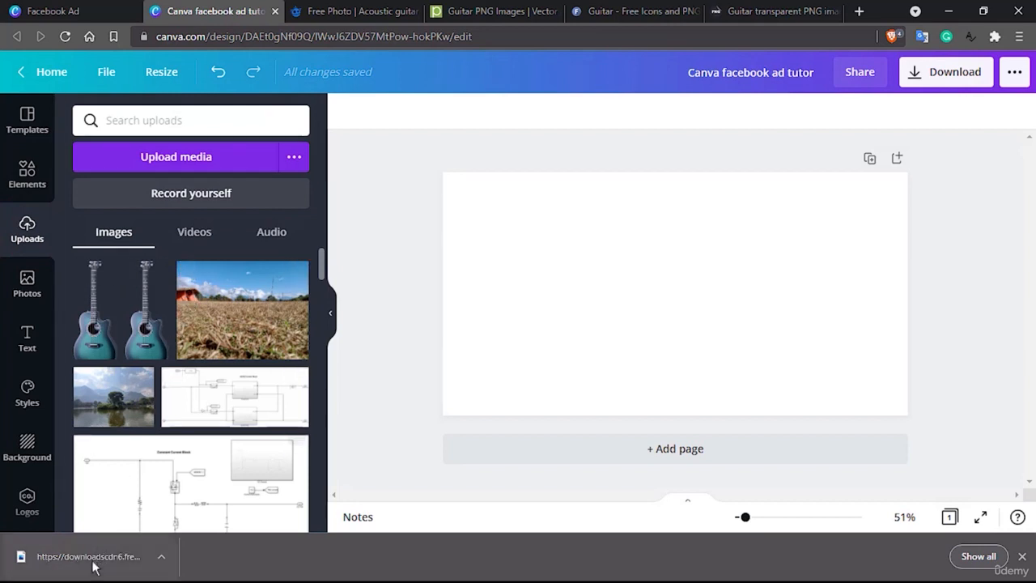
drag(92, 559, 152, 322)
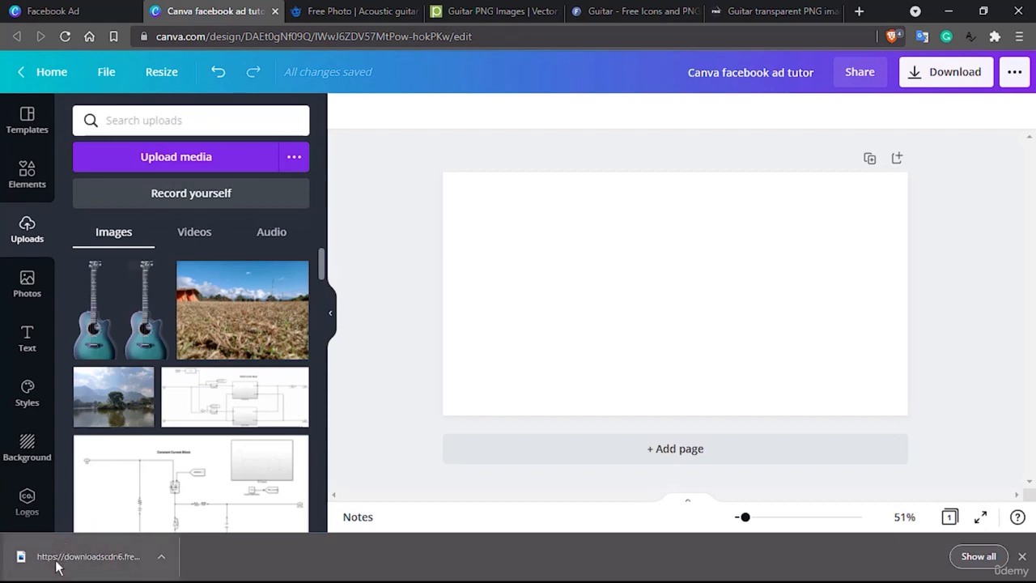
drag(40, 557, 186, 216)
drag(193, 257, 191, 265)
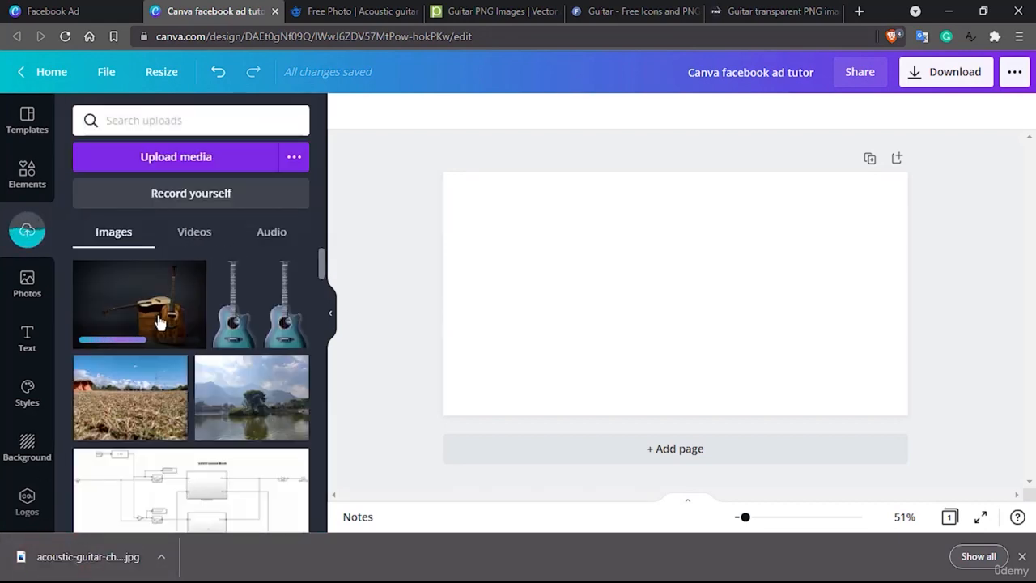
Switch back to Freepik and load its home page at freepik.com.
click(357, 10)
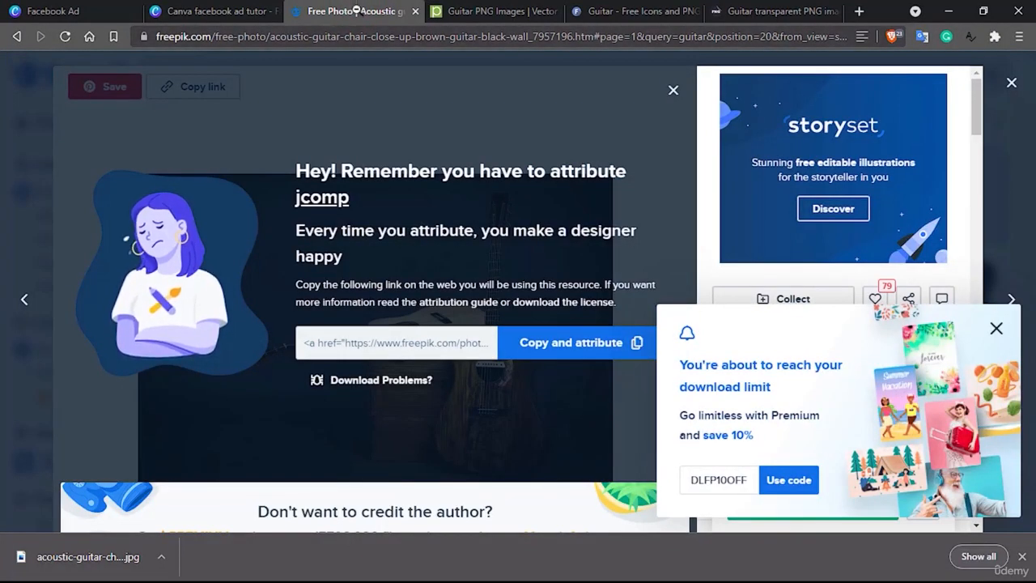
click(354, 40)
text(fre)
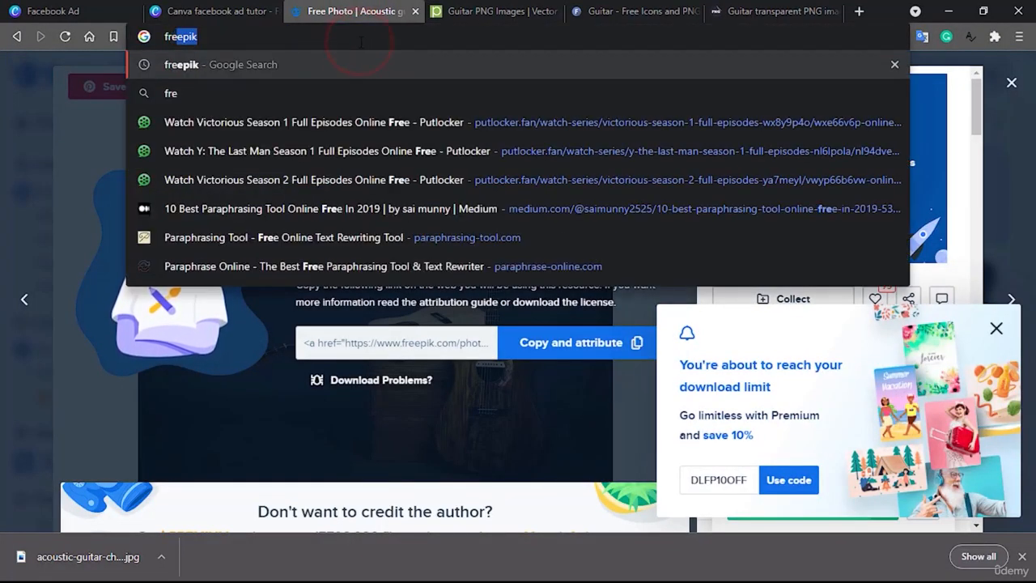
text(epik.com)
key(Return)
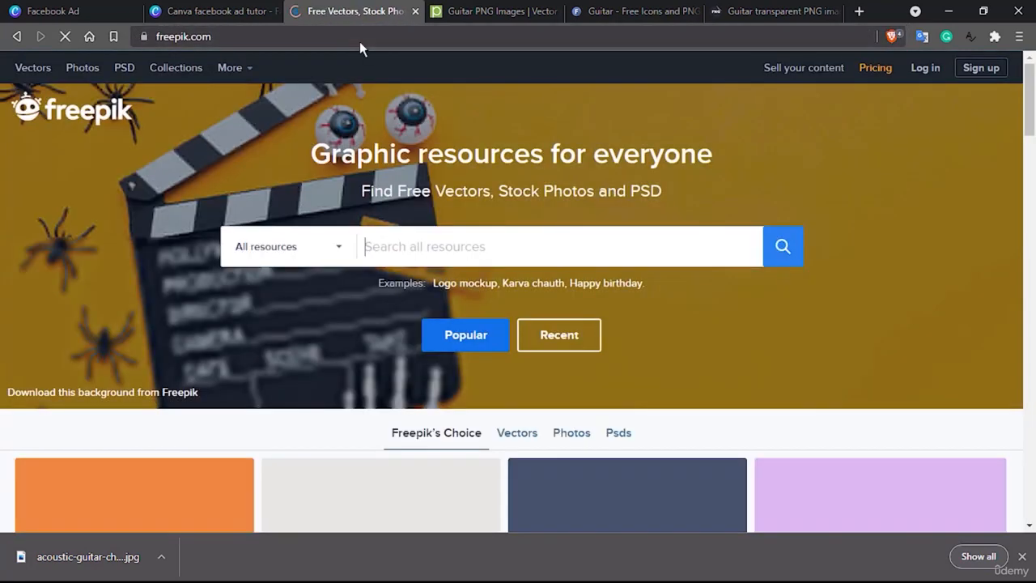
Close the Pngtree, FreeIconsPNG and StickPNG guitar pages in the browser.
click(482, 8)
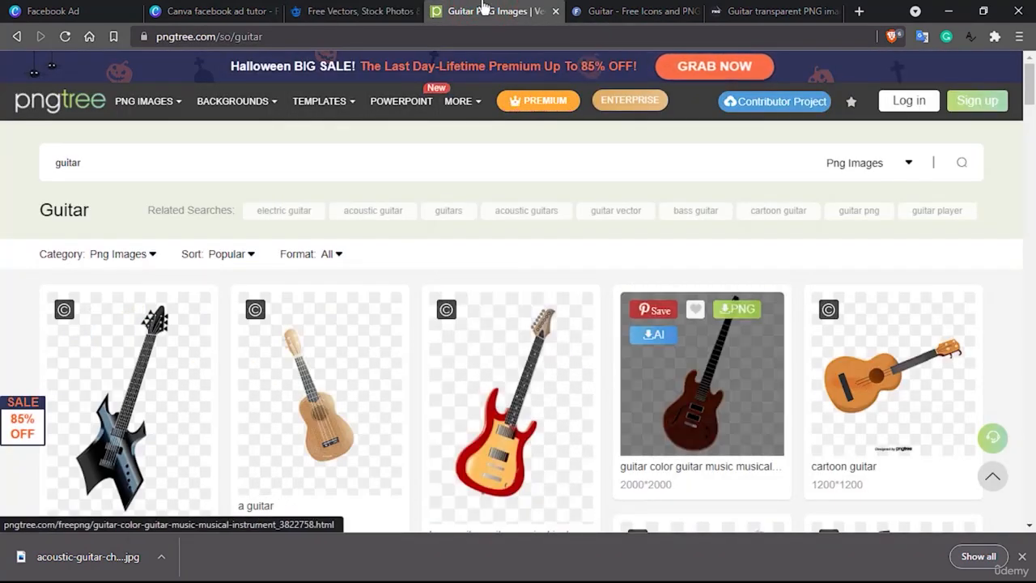
click(555, 11)
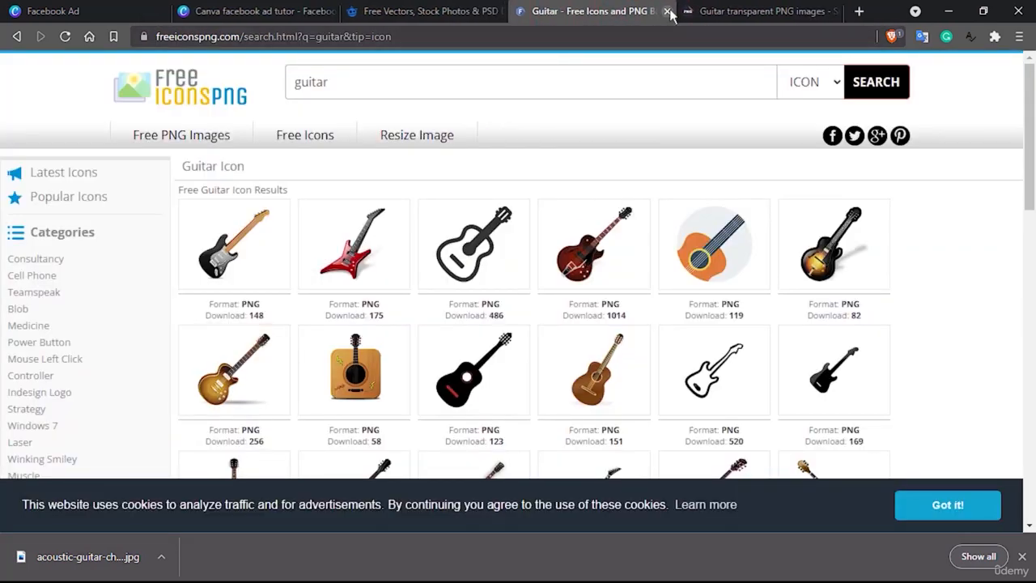
click(668, 11)
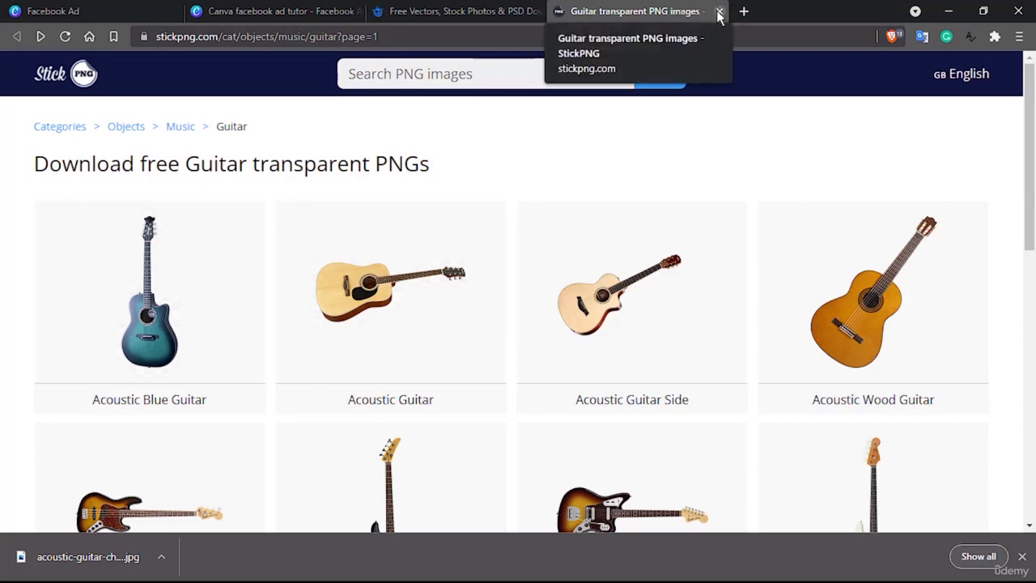
click(718, 11)
Open pexels.com in a new browser tab and search its free photos for guitar.
click(562, 12)
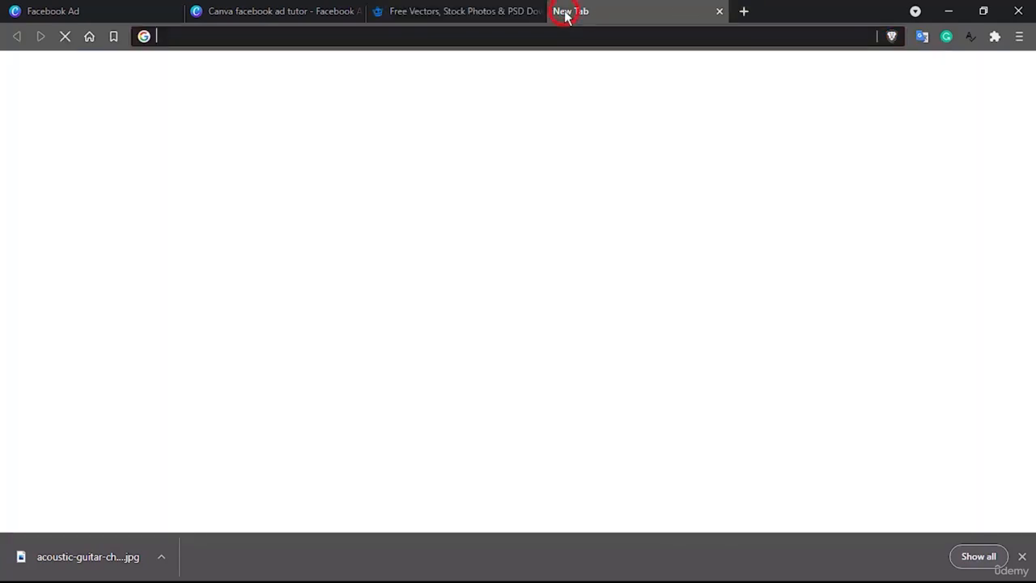
text(pxels)
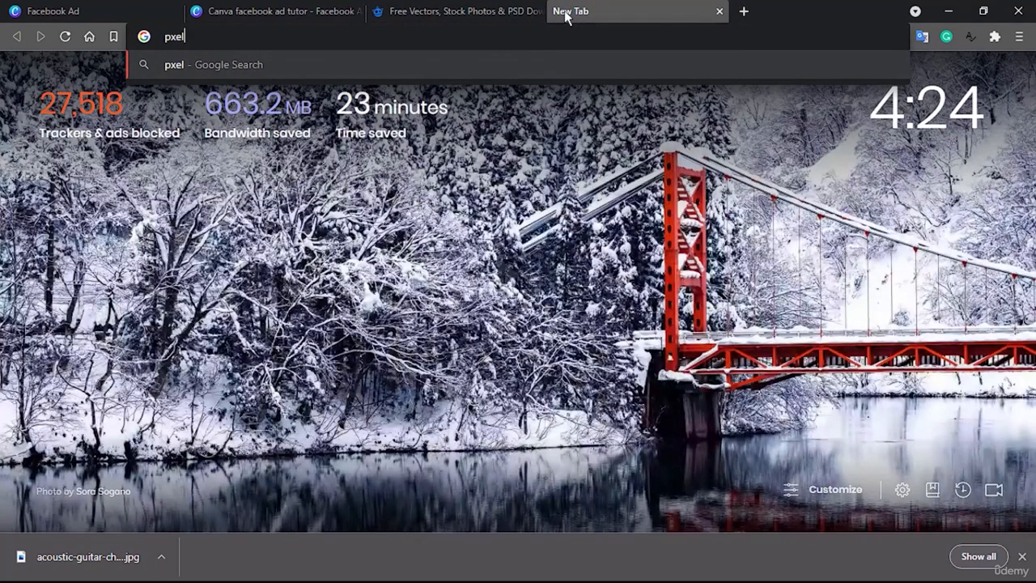
key(BackSpace)
key(BackSpace)
key(BackSpace)
text(e)
key(Return)
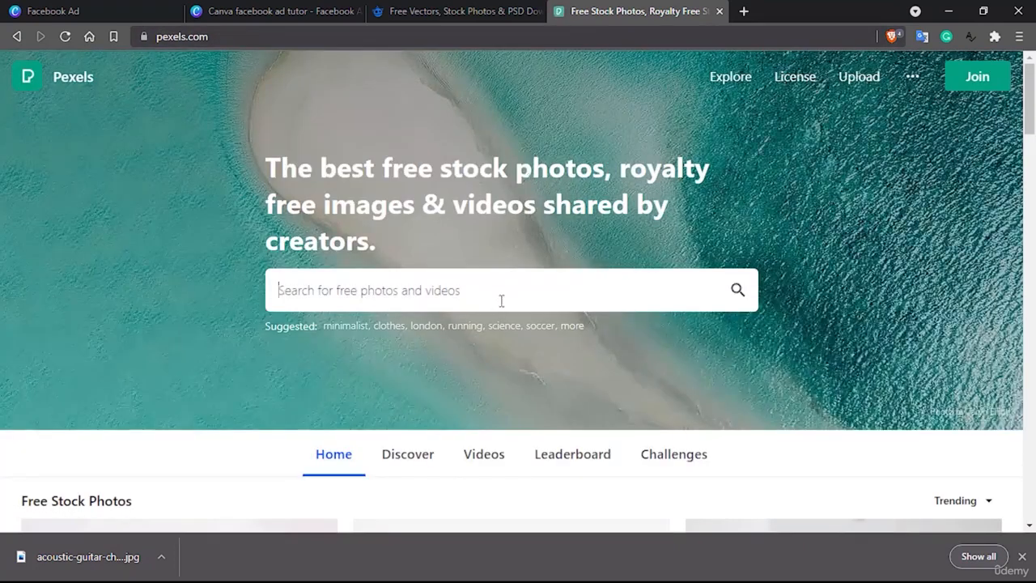
click(501, 300)
text(guitar)
key(Return)
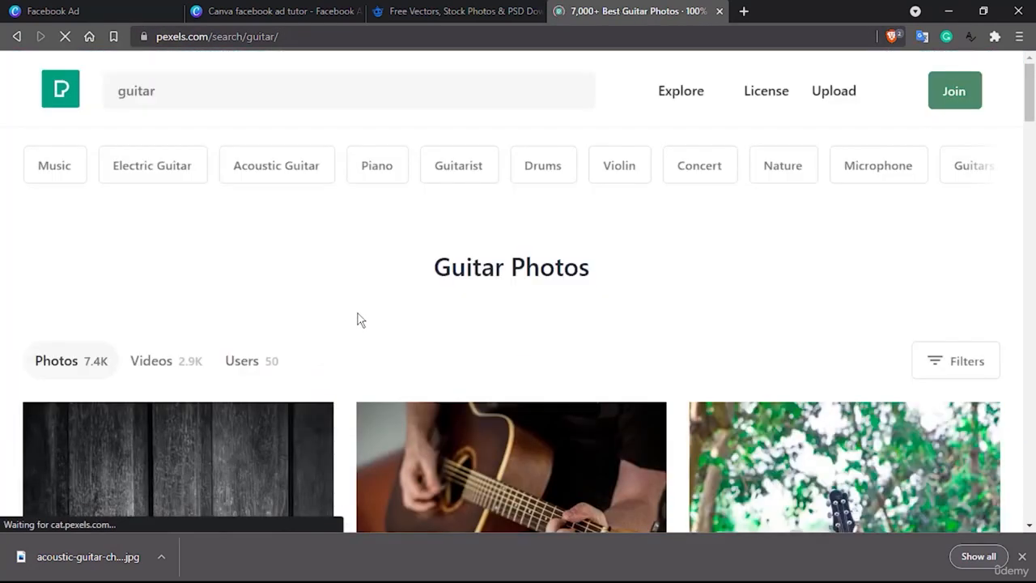
Browse the Pexels guitar photo results for images suitable for the ad, dismissing the browser's download bar.
scroll(357, 315, down, 3)
scroll(622, 369, down, 5)
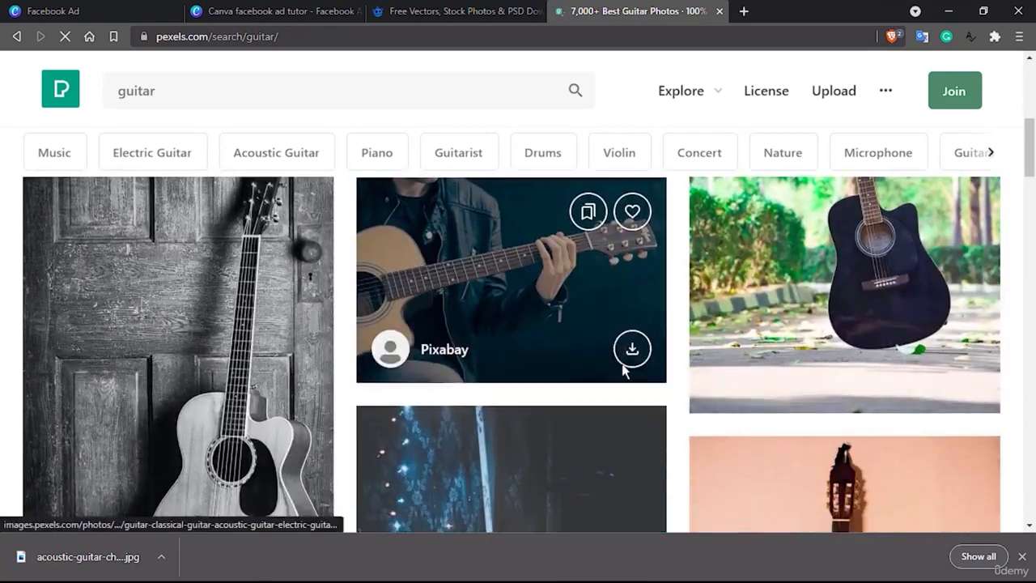
scroll(621, 370, down, 5)
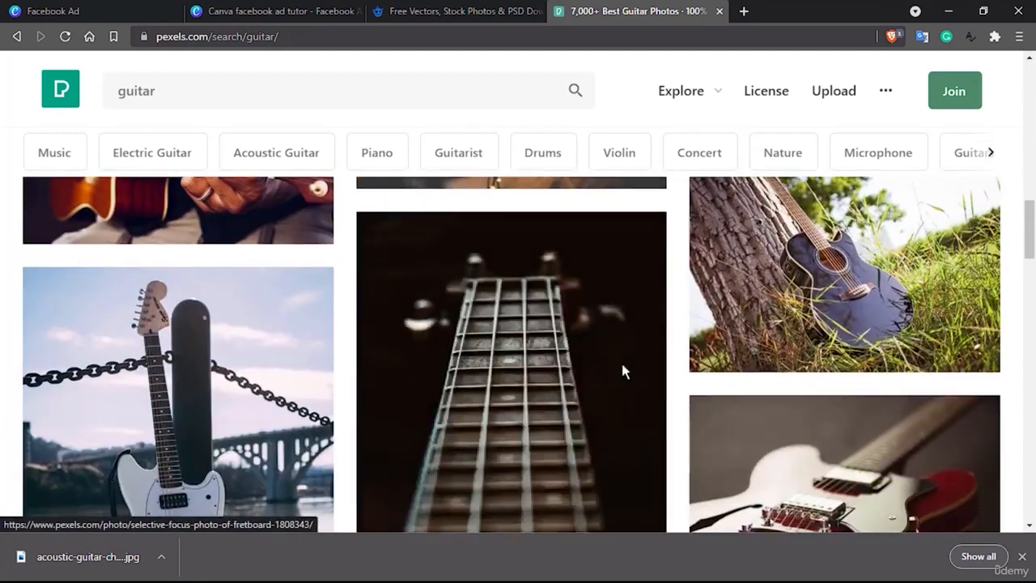
click(1022, 556)
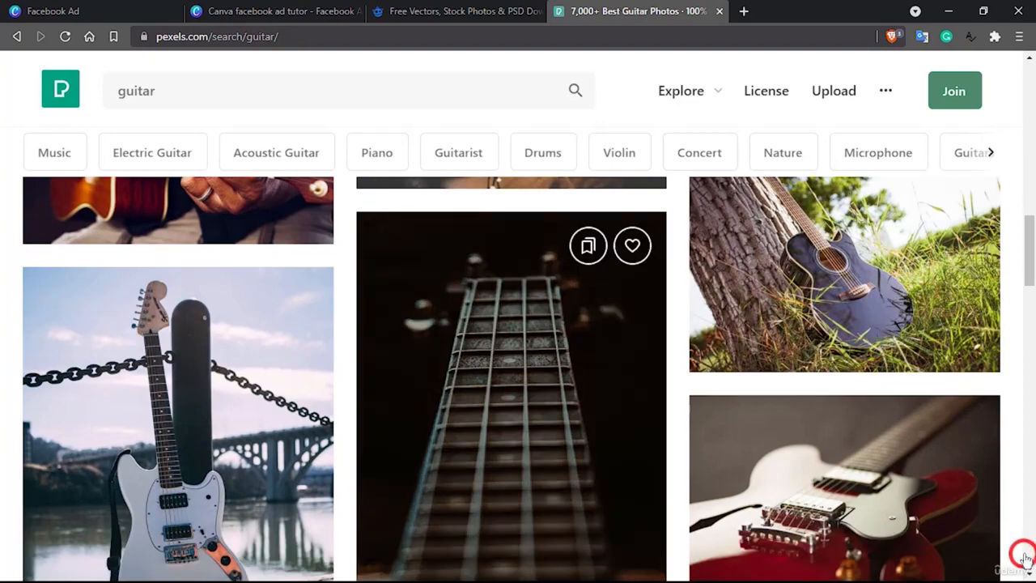
key(ctrl+minus)
scroll(566, 380, up, 10)
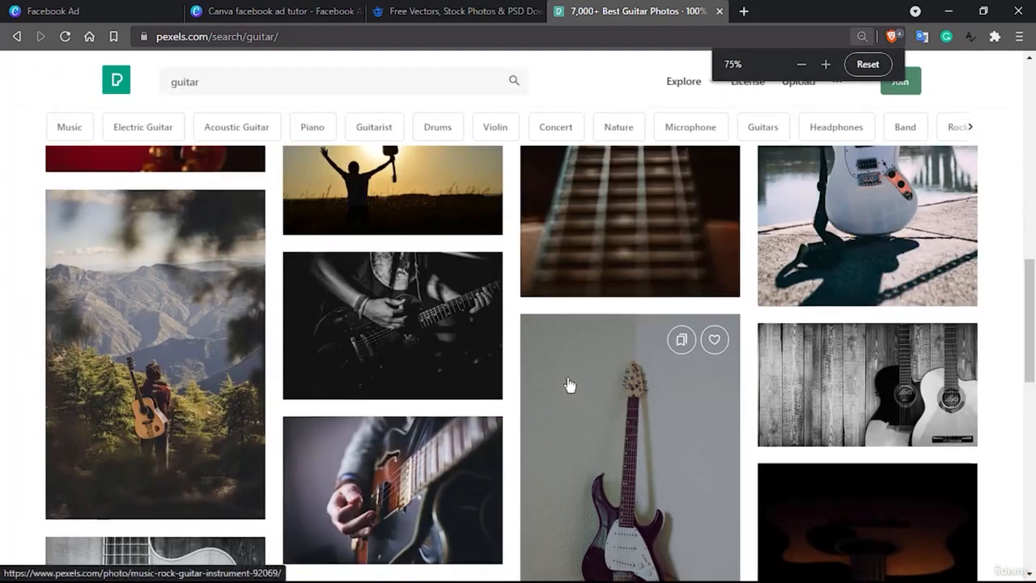
scroll(569, 384, down, 10)
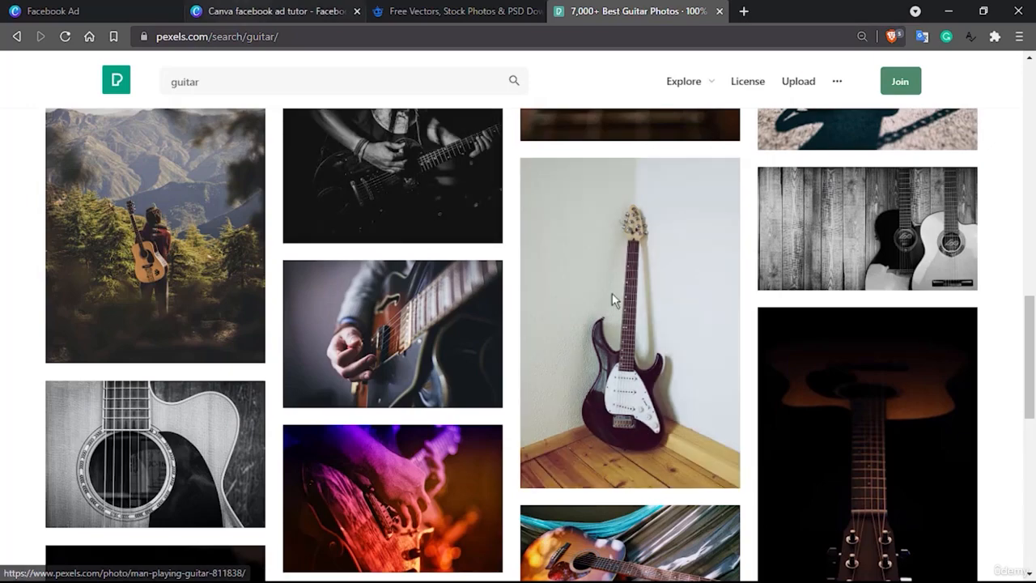
key(ctrl+0)
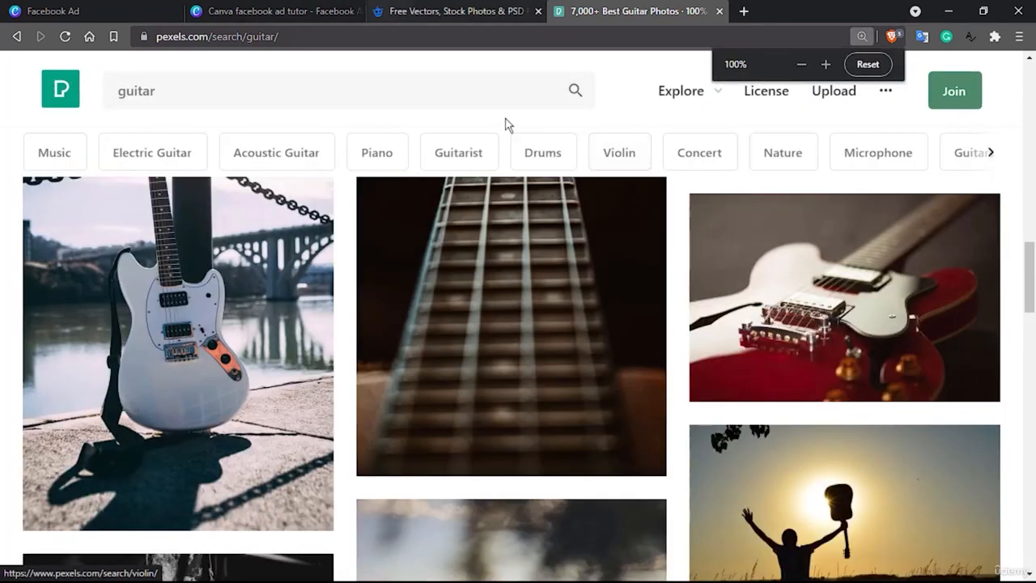
Switch back to the Canva facebook ad tutor design and close the Pexels page.
click(307, 9)
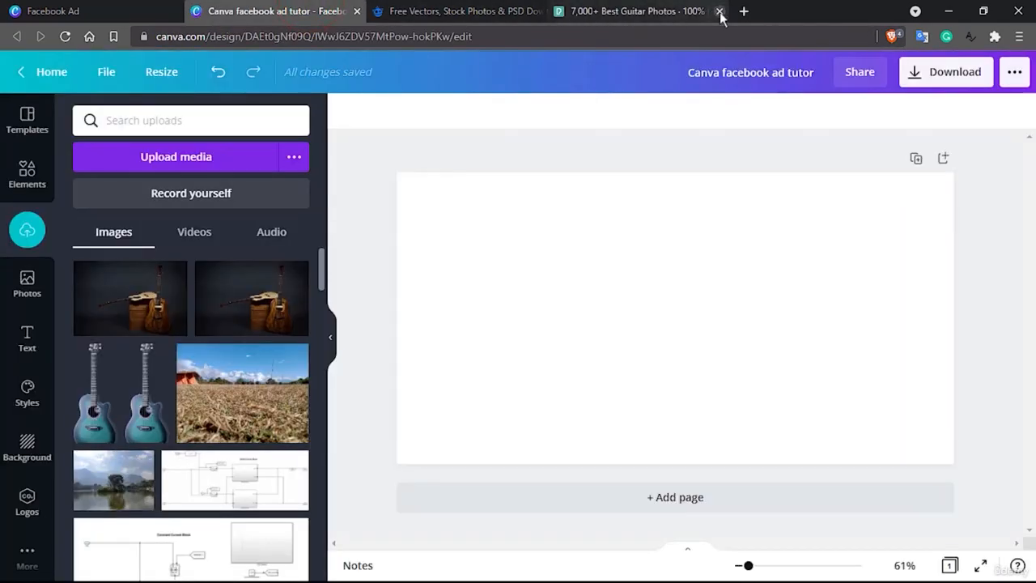
click(719, 11)
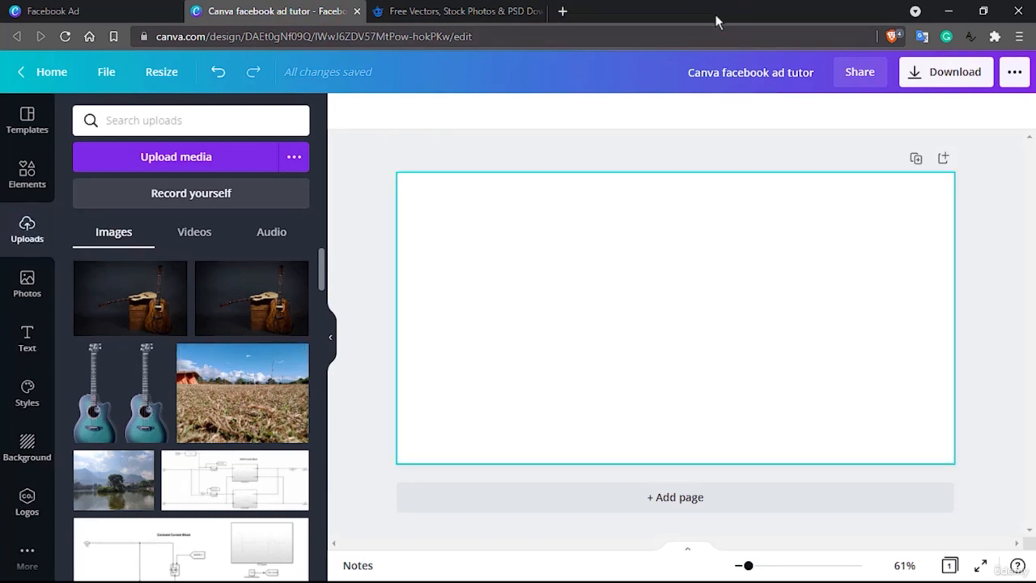
Try to place the uploaded guitar photo at the page's upper-left corner and stretch it across the full page width.
drag(140, 307, 632, 257)
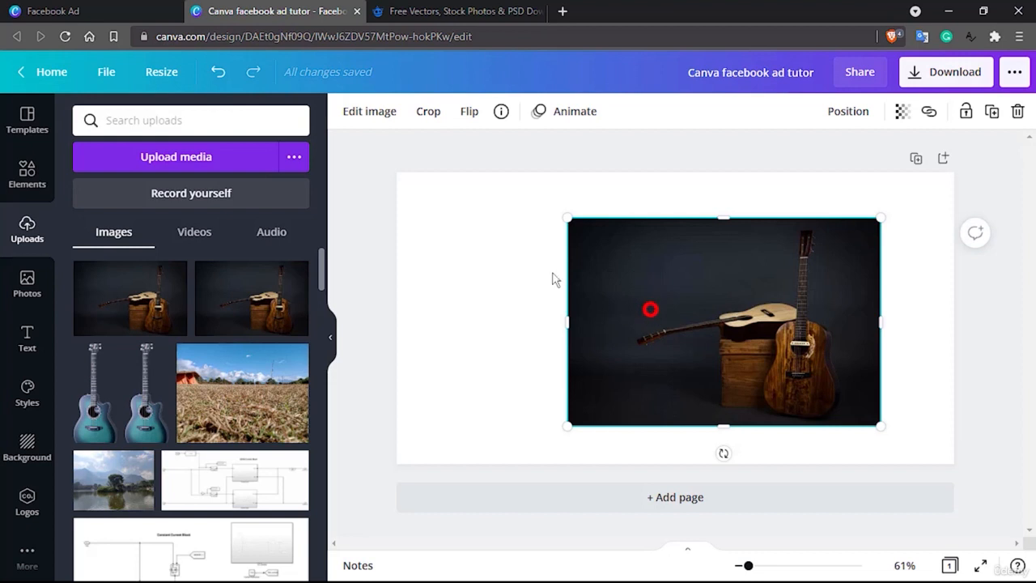
drag(650, 309, 482, 267)
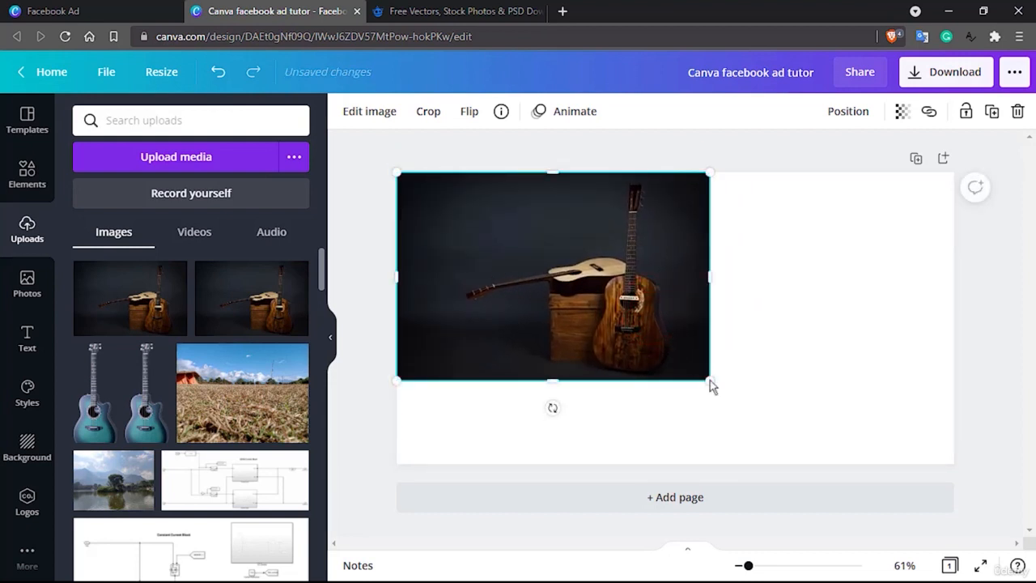
drag(751, 392, 872, 449)
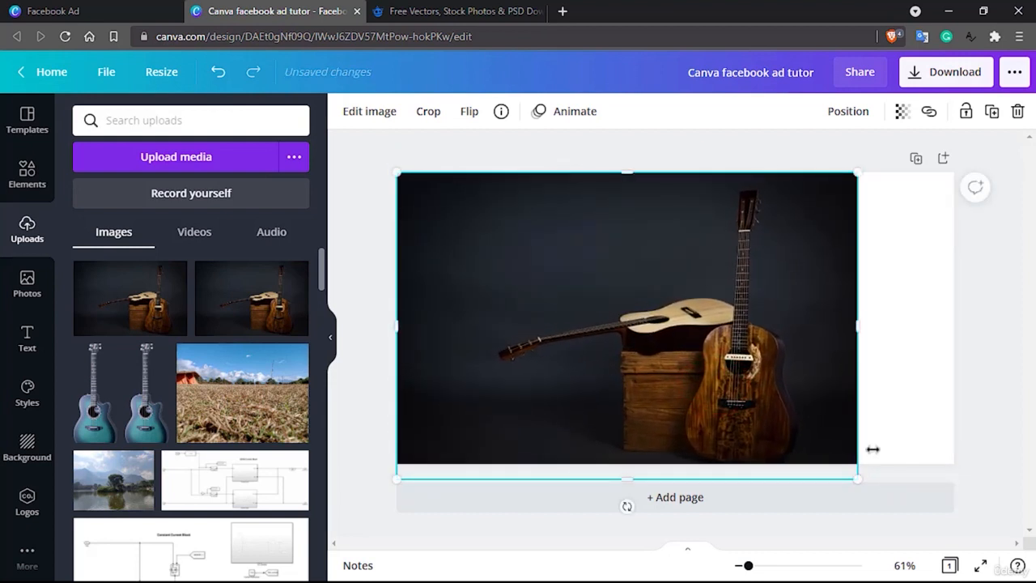
drag(918, 326, 953, 327)
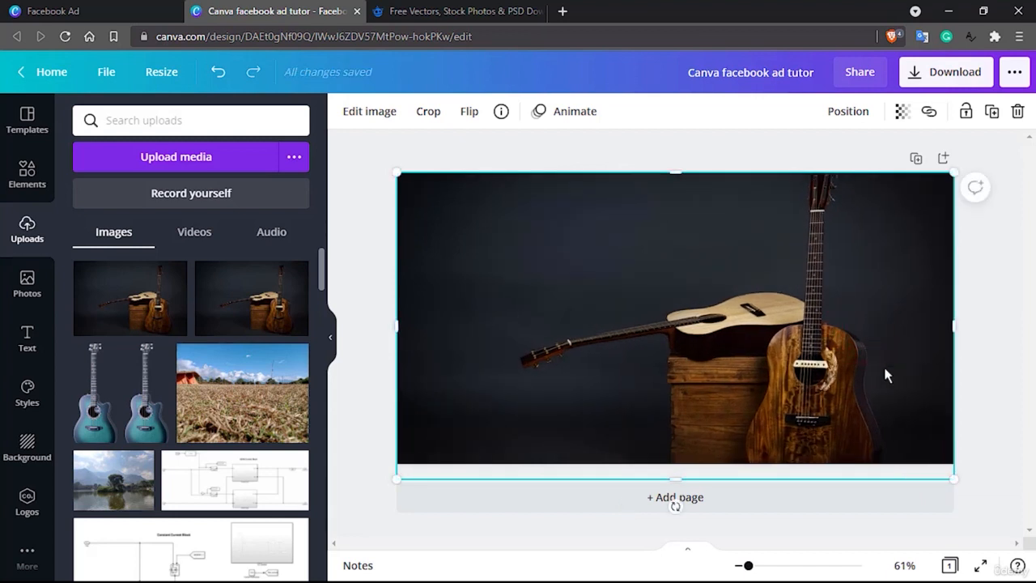
Undo the photo's stretching, resizing, move and placement on the page.
key(ctrl+z)
key(ctrl+z)
key(ctrl+z)
key(ctrl+z)
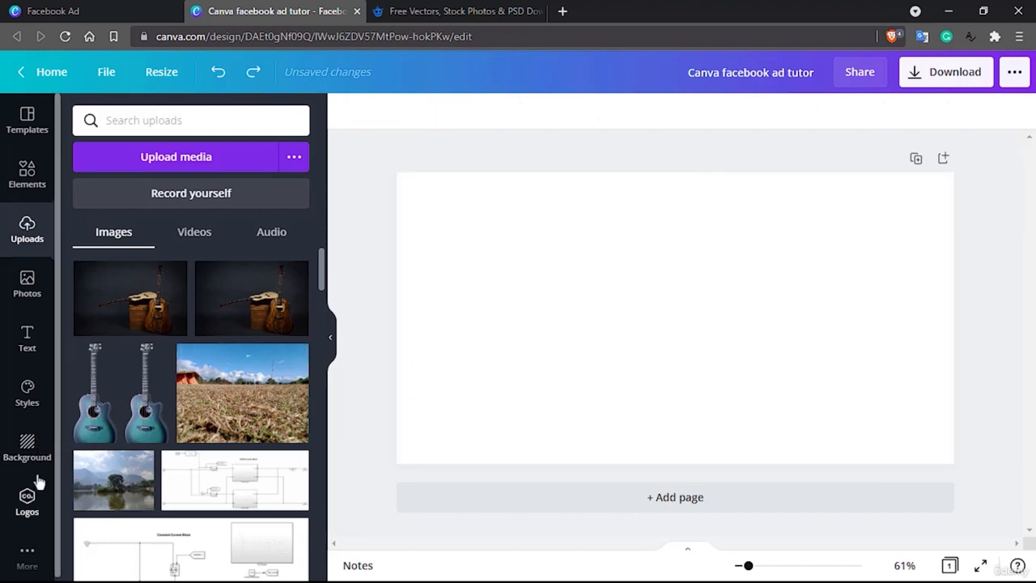
Add a single-cell grid covering the blank page and fill it with the uploaded photo of the two acoustic guitars.
click(29, 558)
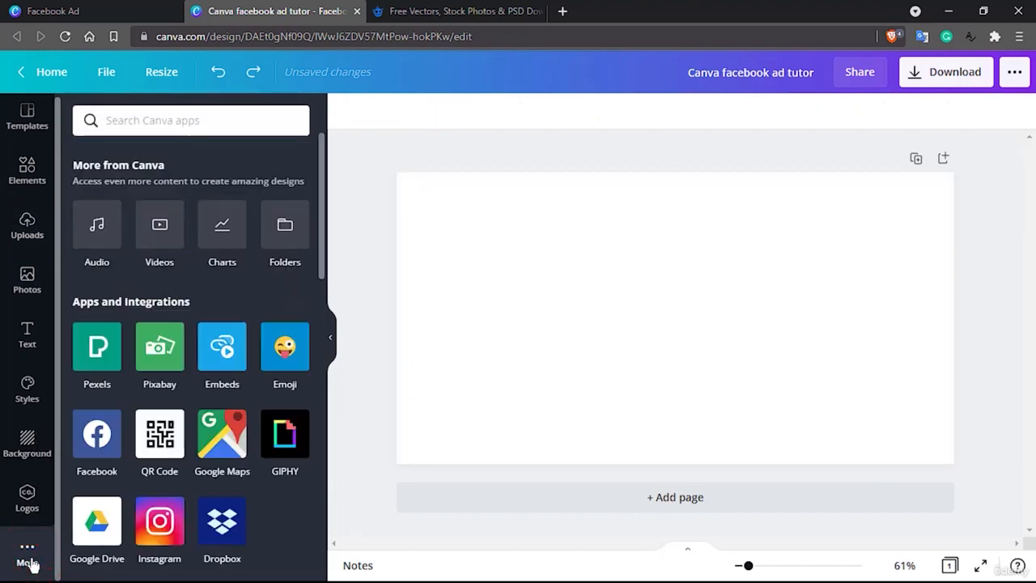
click(27, 179)
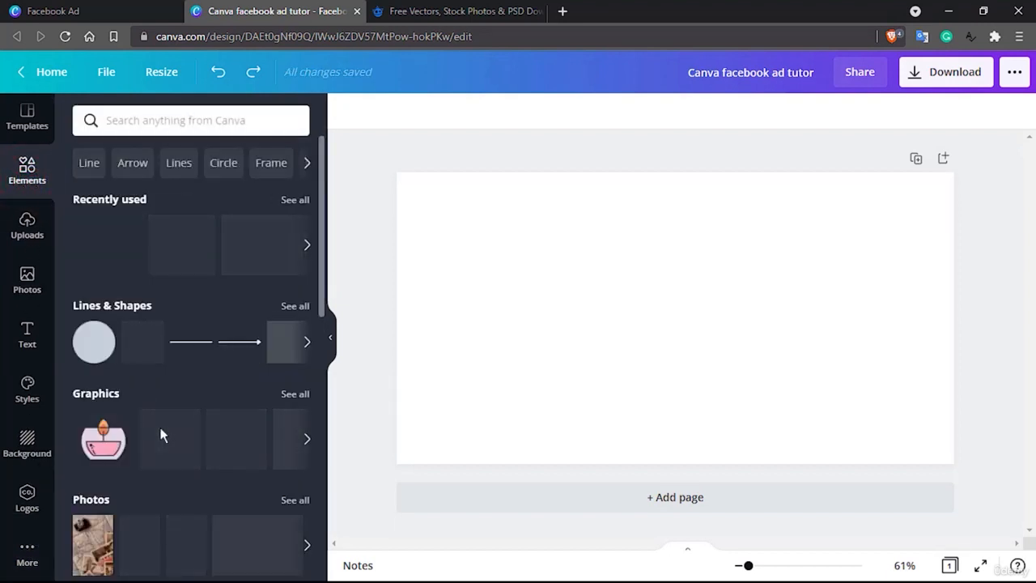
scroll(159, 432, down, 5)
scroll(159, 435, down, 3)
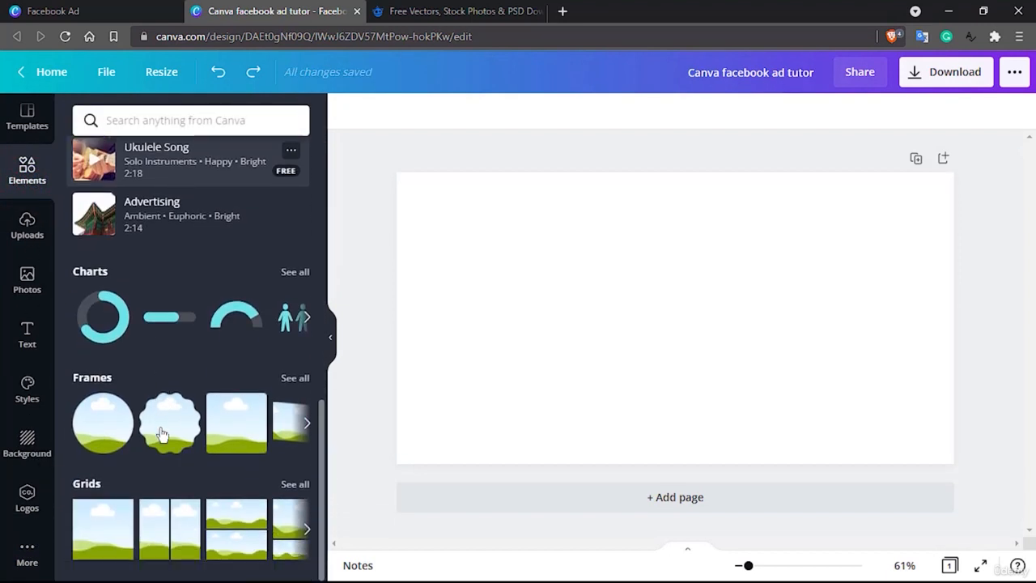
click(99, 537)
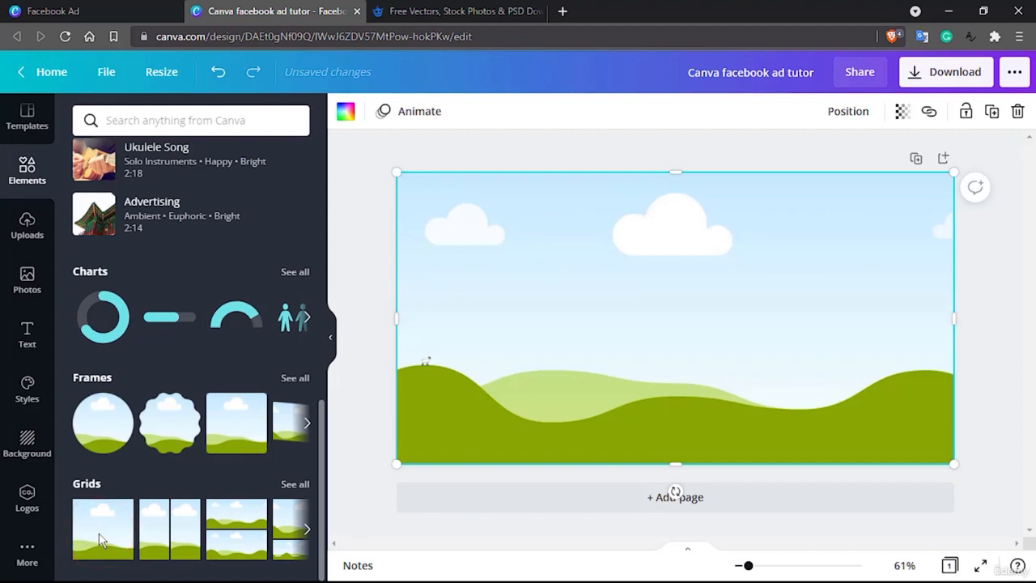
click(28, 240)
drag(121, 288, 816, 343)
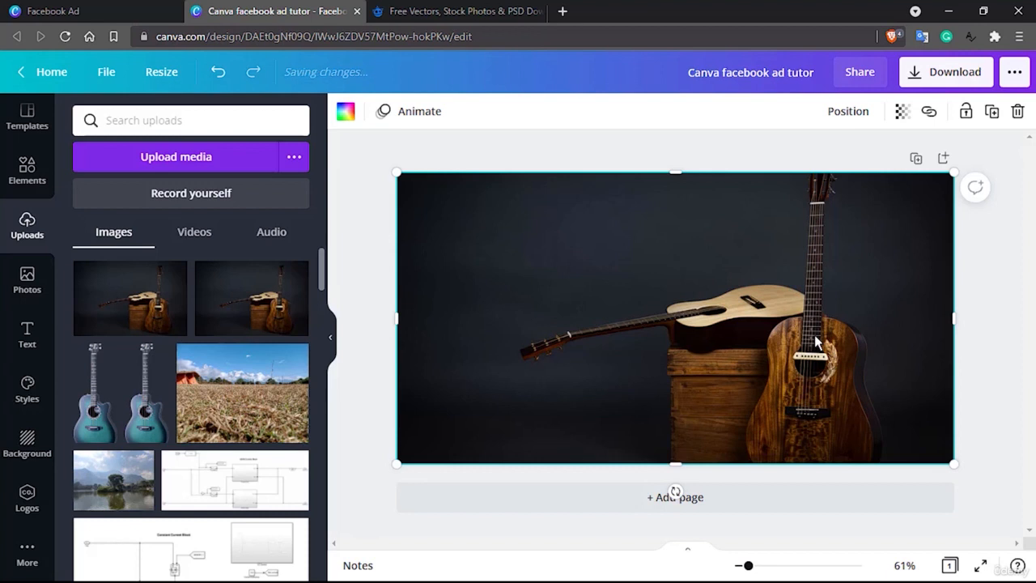
Shift the guitar photo down within its grid so the upright guitar's whole headstock fits on the page.
double_click(814, 334)
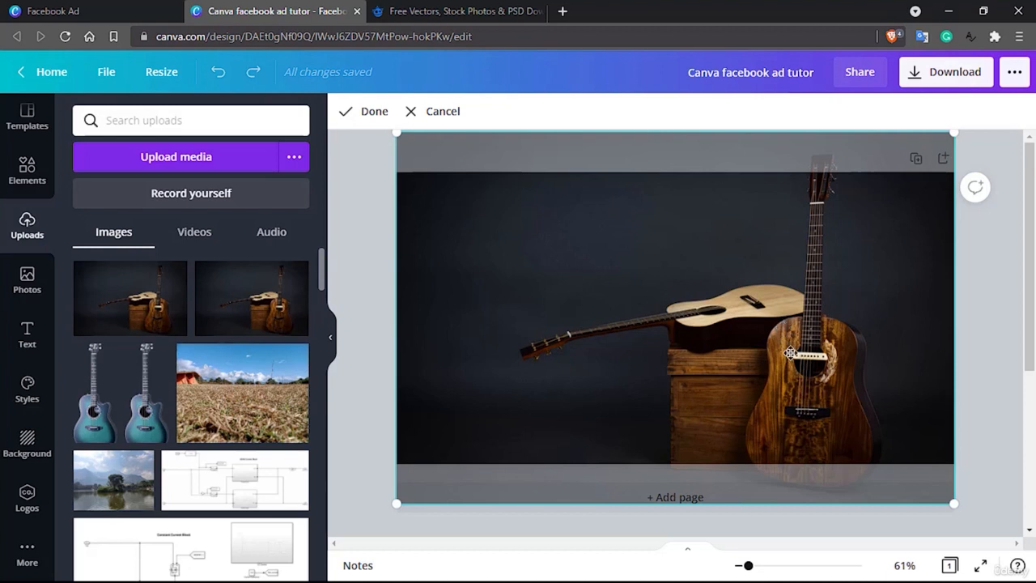
drag(797, 353, 809, 354)
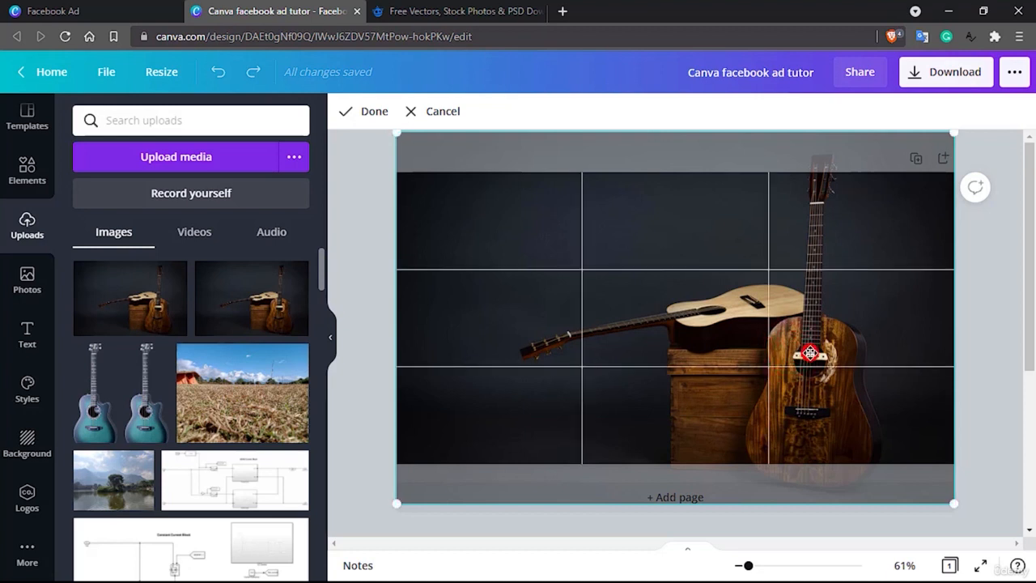
drag(403, 135, 407, 156)
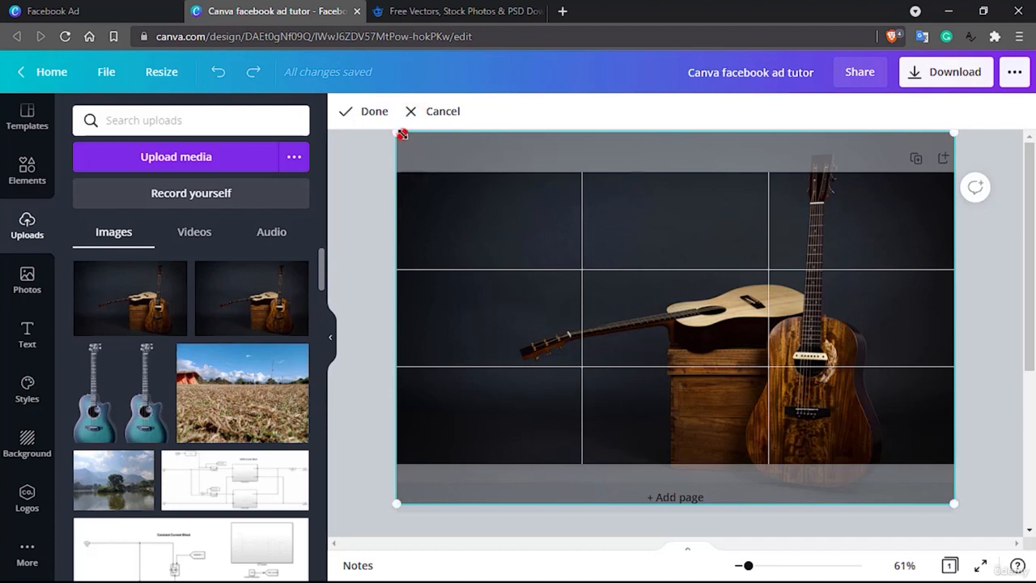
click(657, 341)
double_click(565, 343)
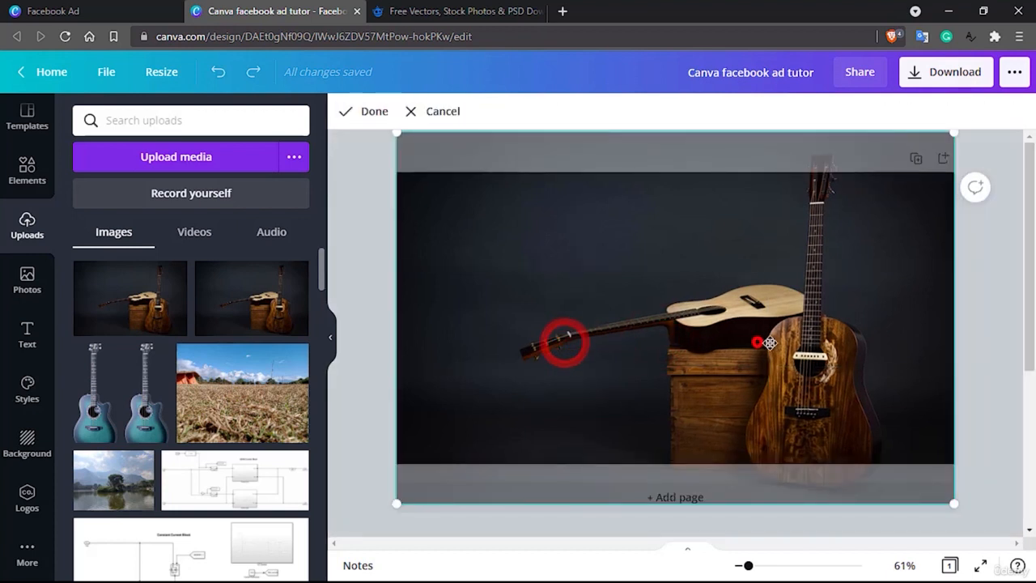
click(755, 342)
drag(735, 370, 736, 402)
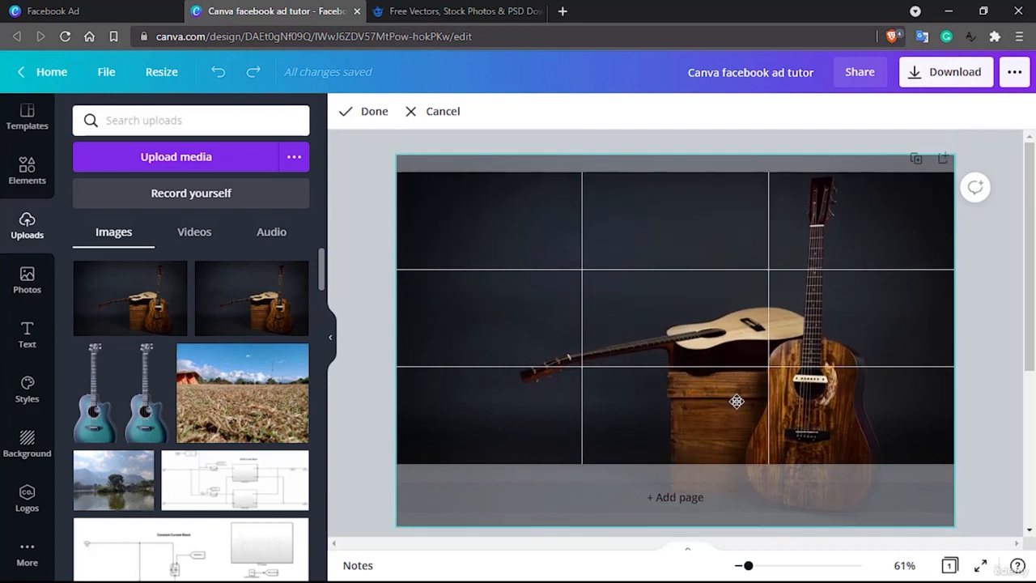
click(974, 389)
Try moving the guitar photo up and enlarging it within the grid, and discard the crop changes.
double_click(805, 386)
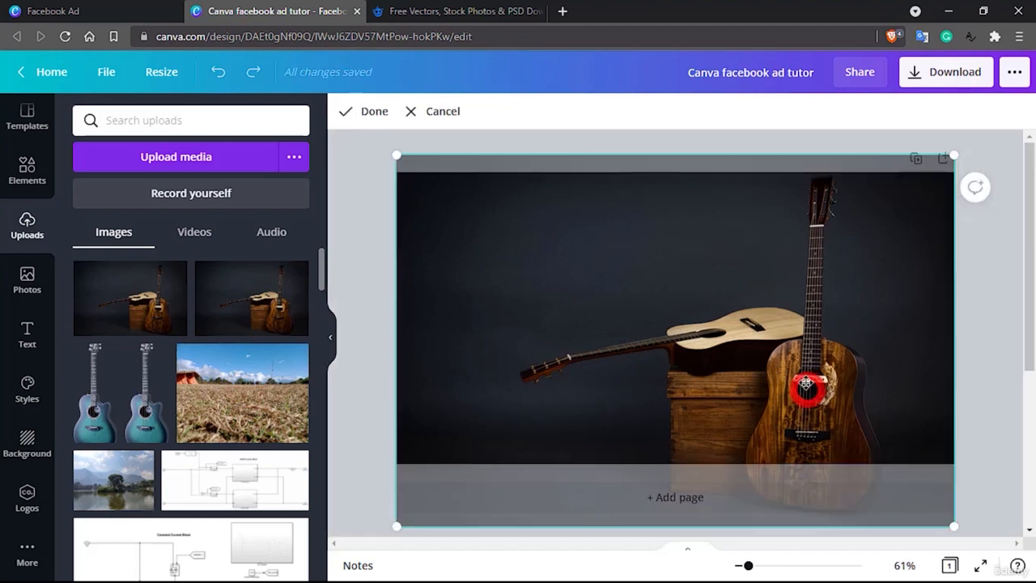
drag(805, 387, 808, 325)
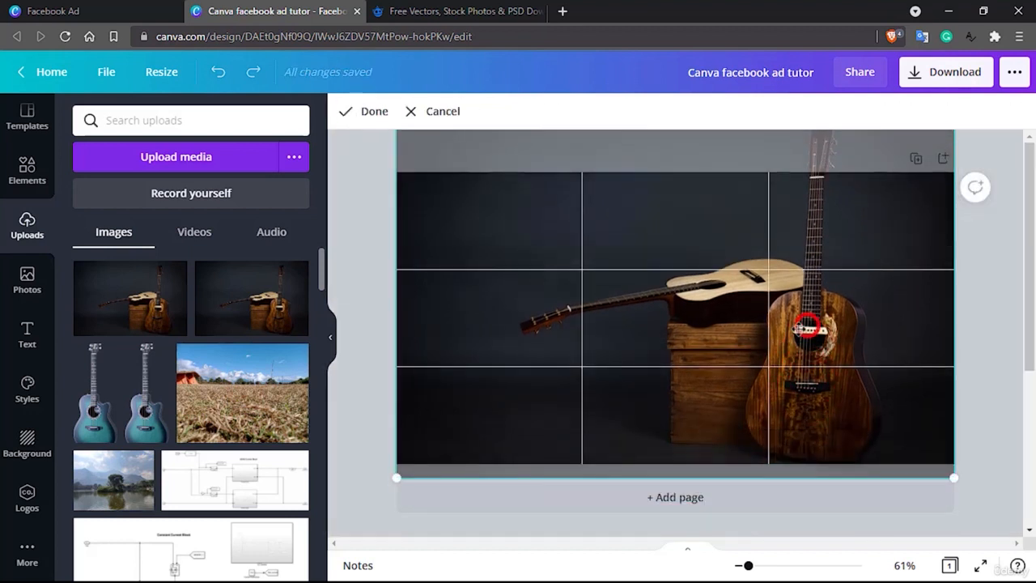
drag(398, 476, 434, 419)
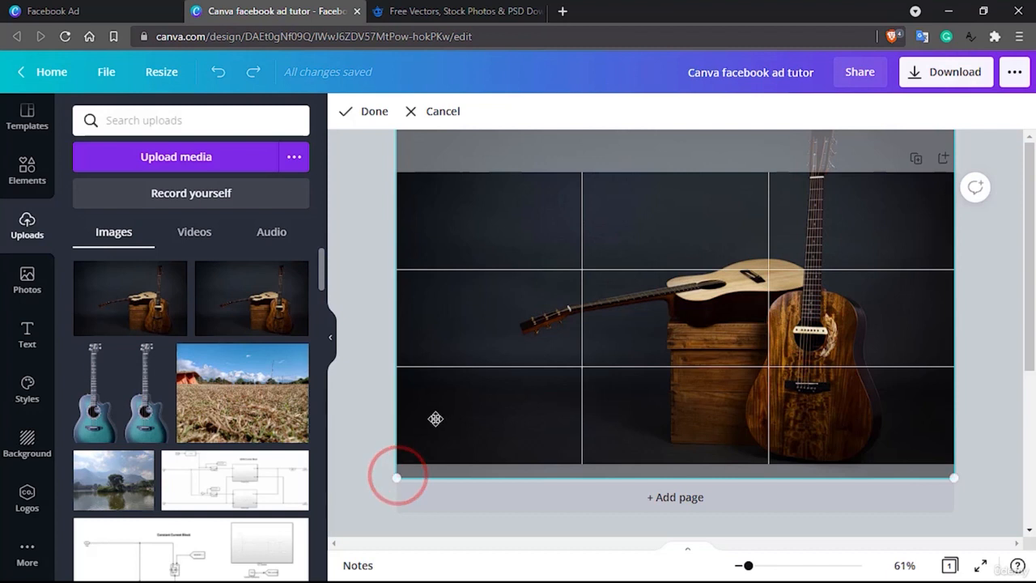
drag(397, 478, 338, 562)
drag(478, 382, 647, 372)
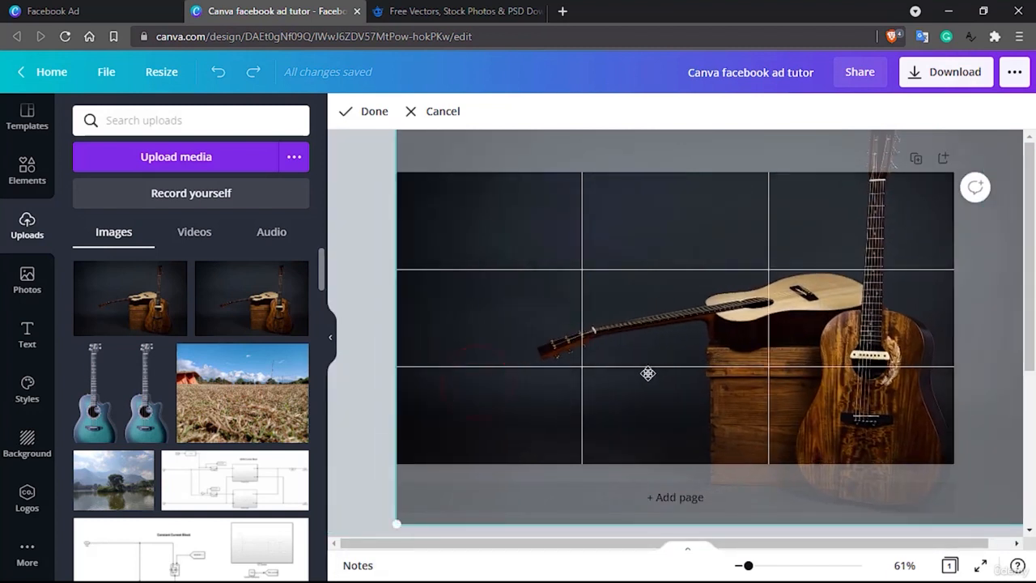
click(437, 114)
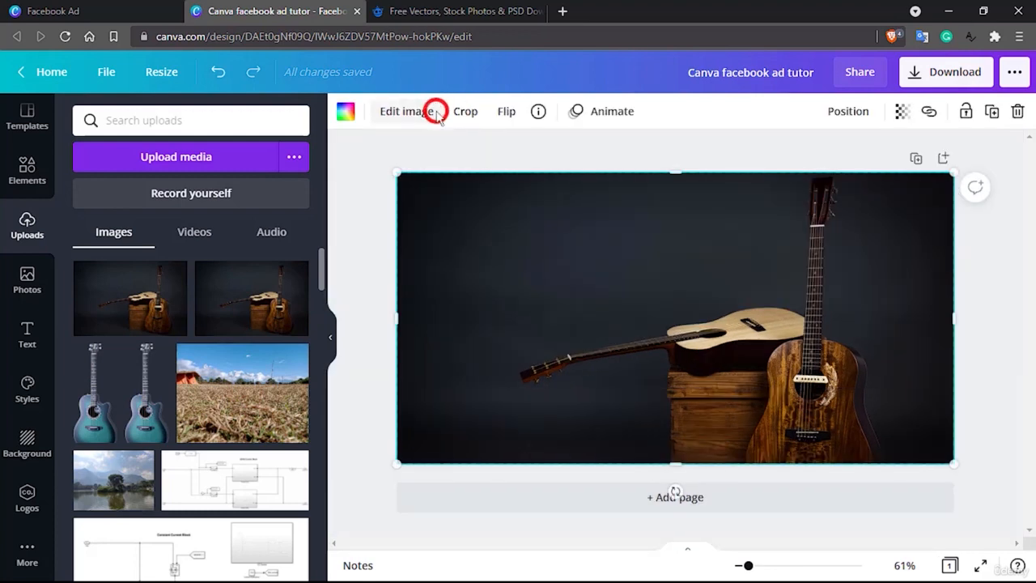
Shift the guitar photo slightly up within its grid and apply the crop.
double_click(738, 335)
drag(736, 366, 740, 346)
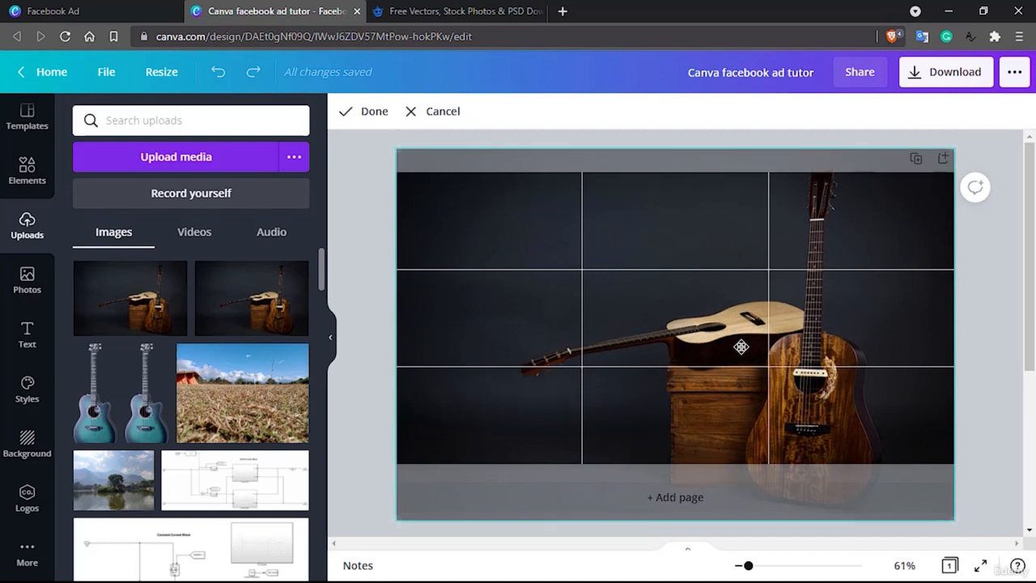
click(976, 314)
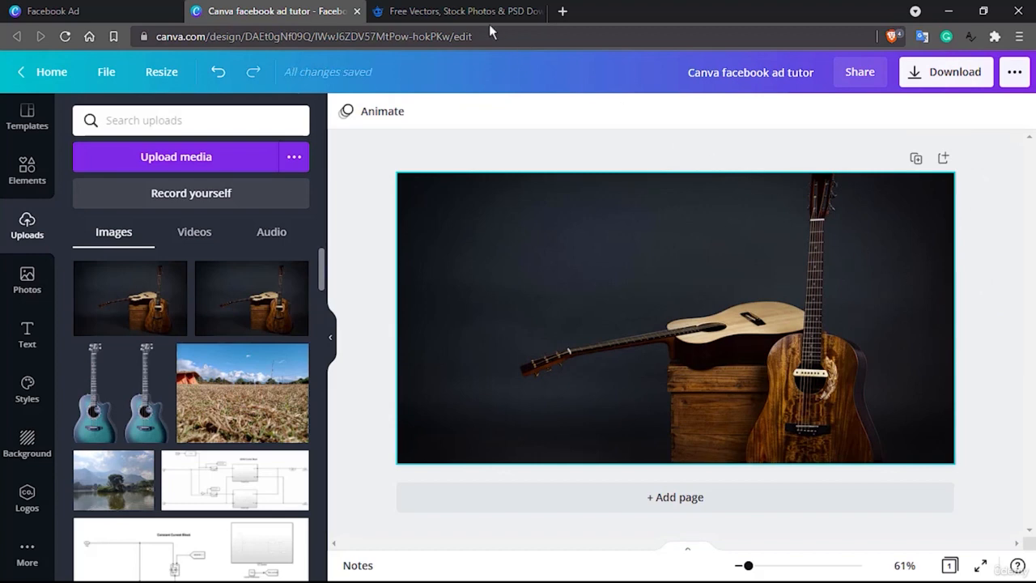
Switch to Freepik and search all resources for "guitar", closing the advertising pop-up window.
click(446, 11)
click(421, 253)
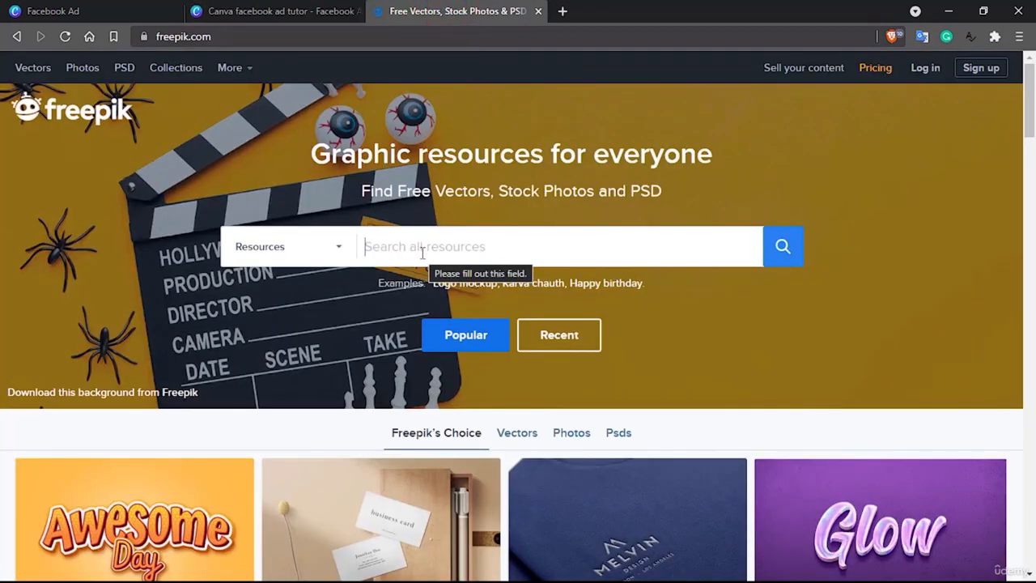
text(guitar)
key(Return)
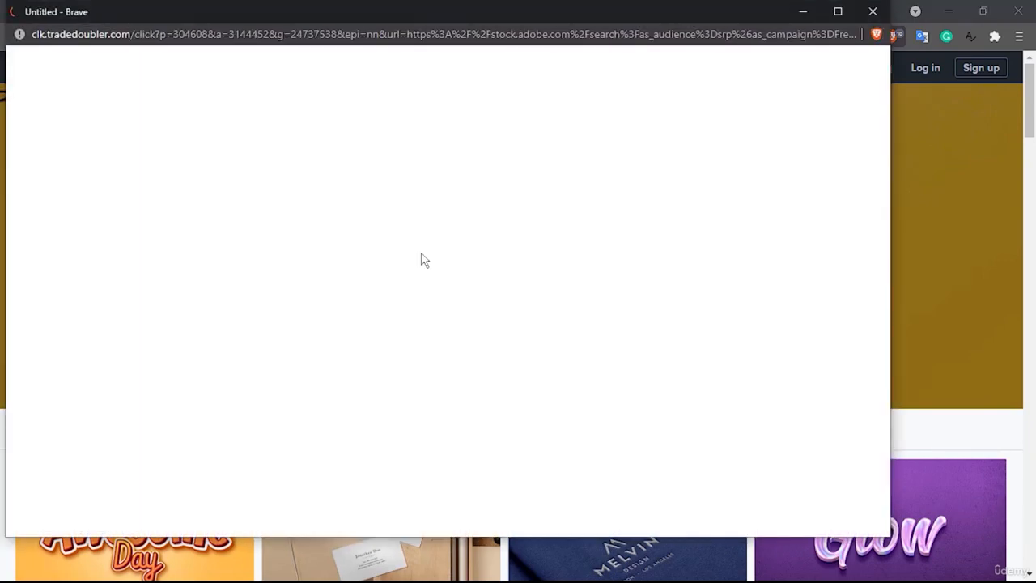
click(872, 11)
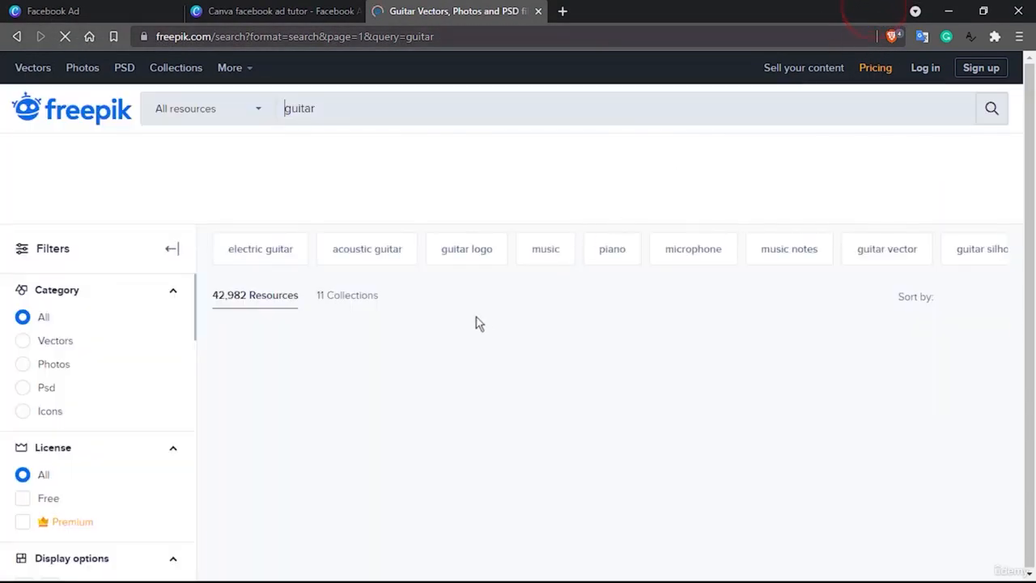
Browse the guitar results for other background images and open the "Guitar musical background. 3d illustration" preview.
scroll(464, 323, down, 2)
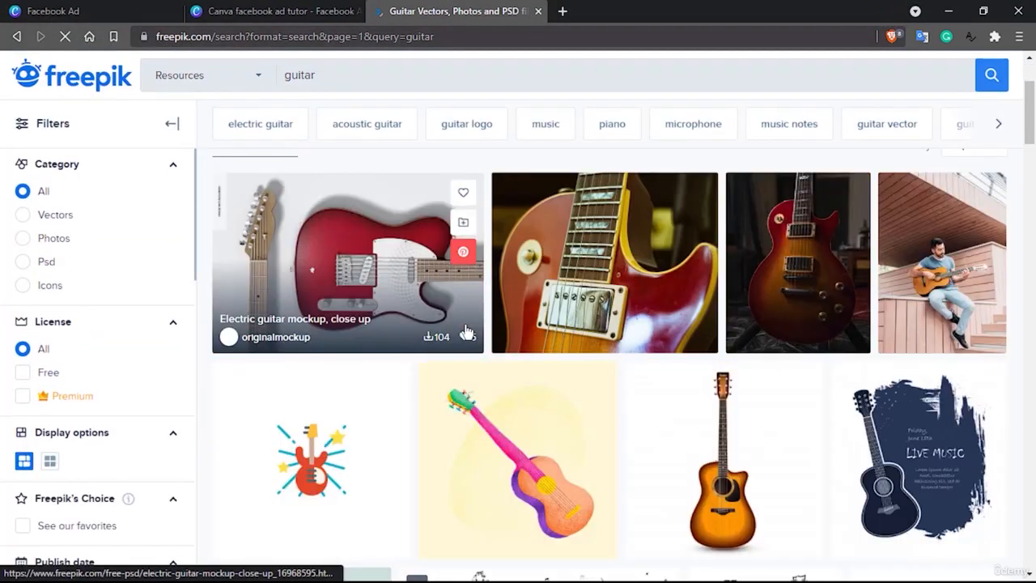
scroll(467, 332, down, 3)
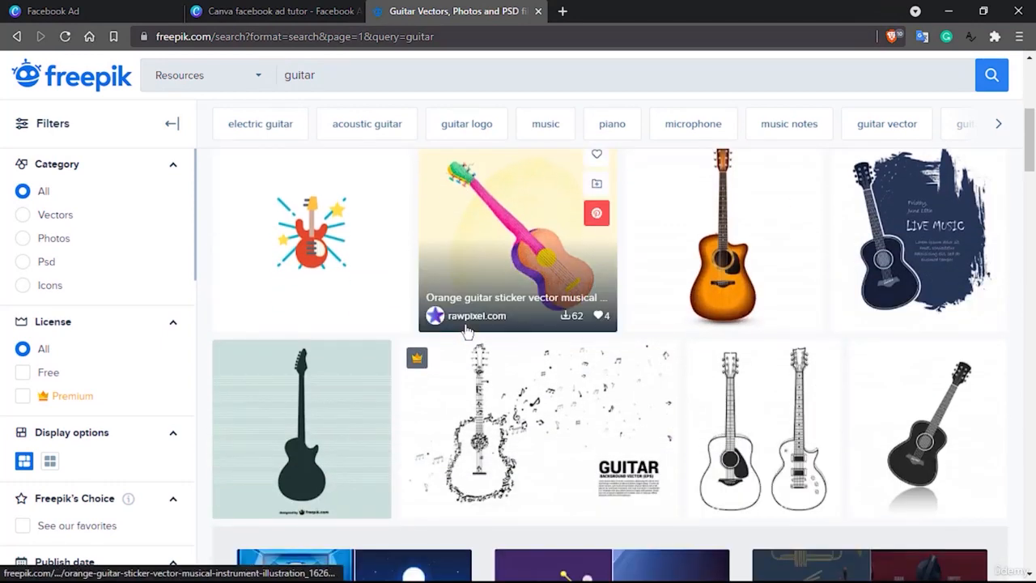
scroll(467, 331, down, 2)
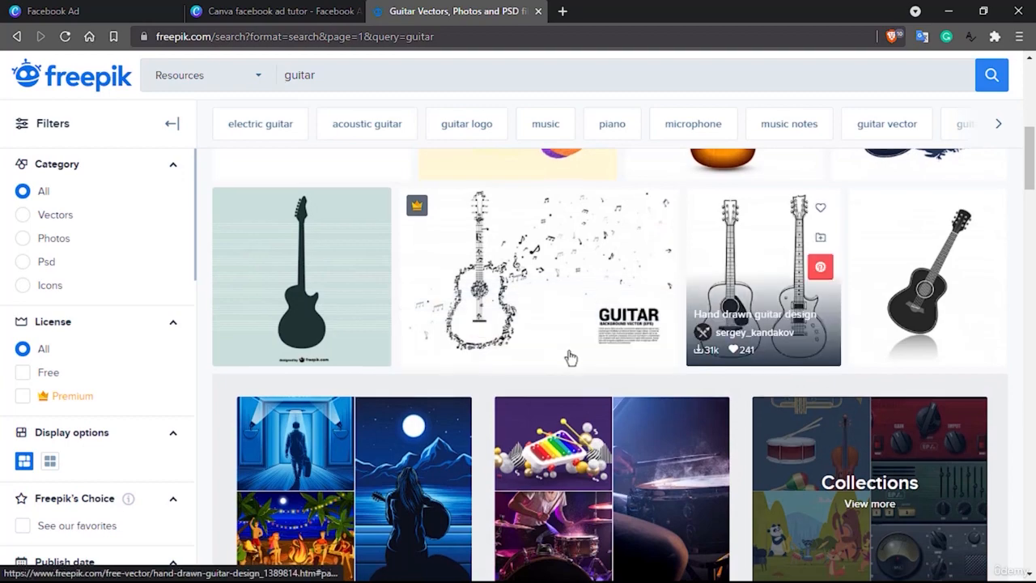
scroll(590, 361, down, 6)
scroll(587, 362, down, 2)
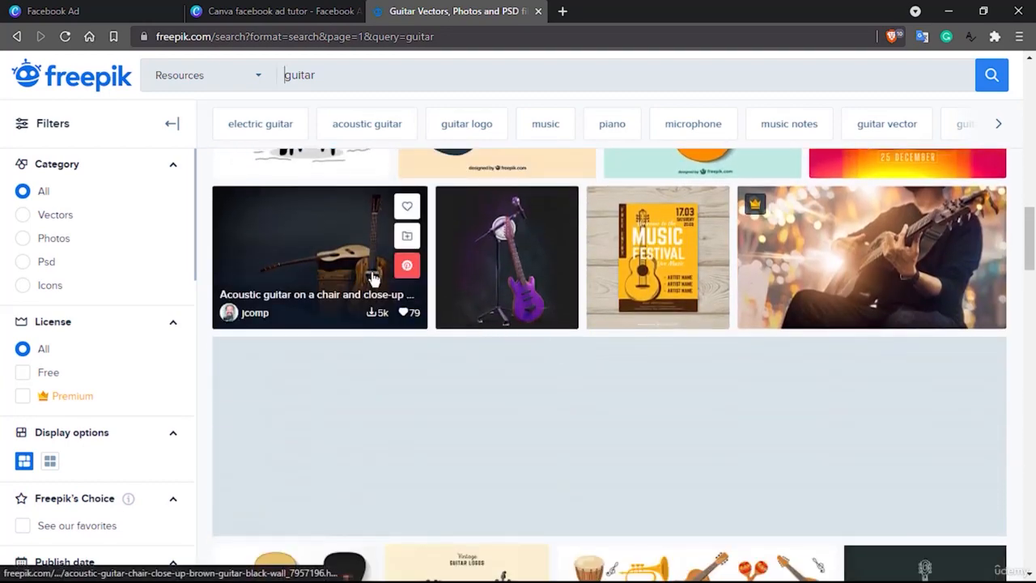
scroll(373, 277, down, 4)
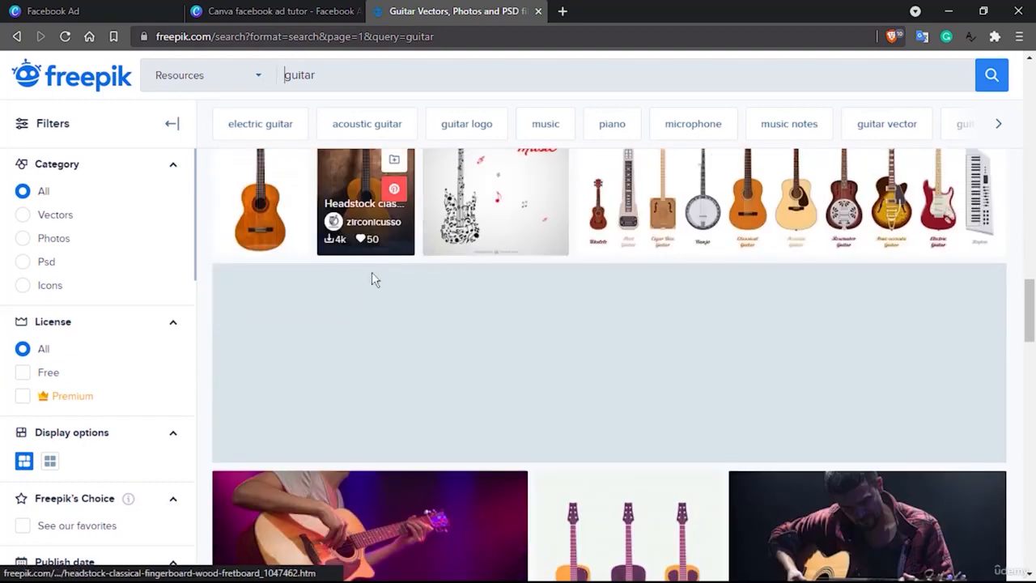
scroll(362, 369, down, 3)
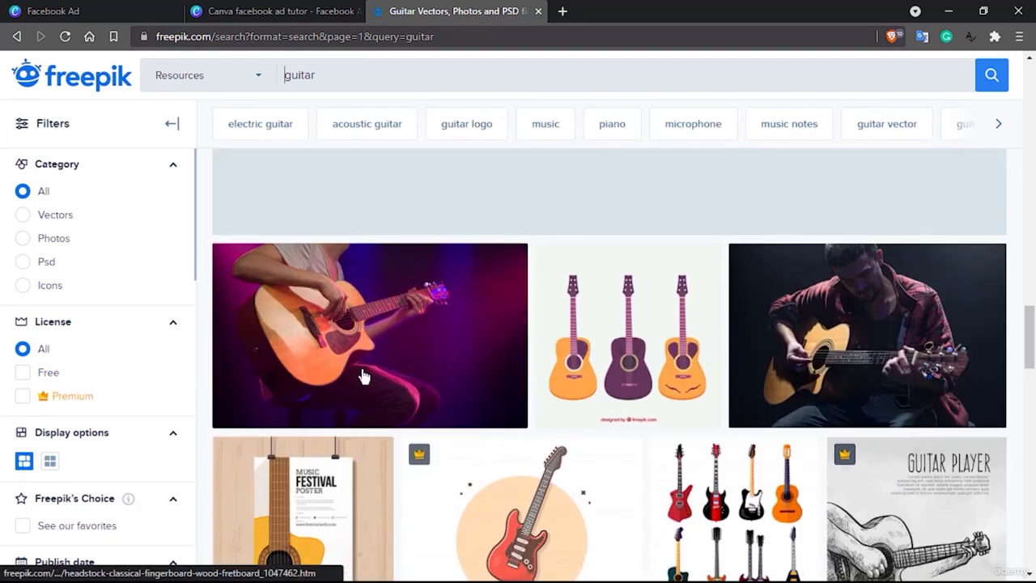
scroll(362, 374, down, 5)
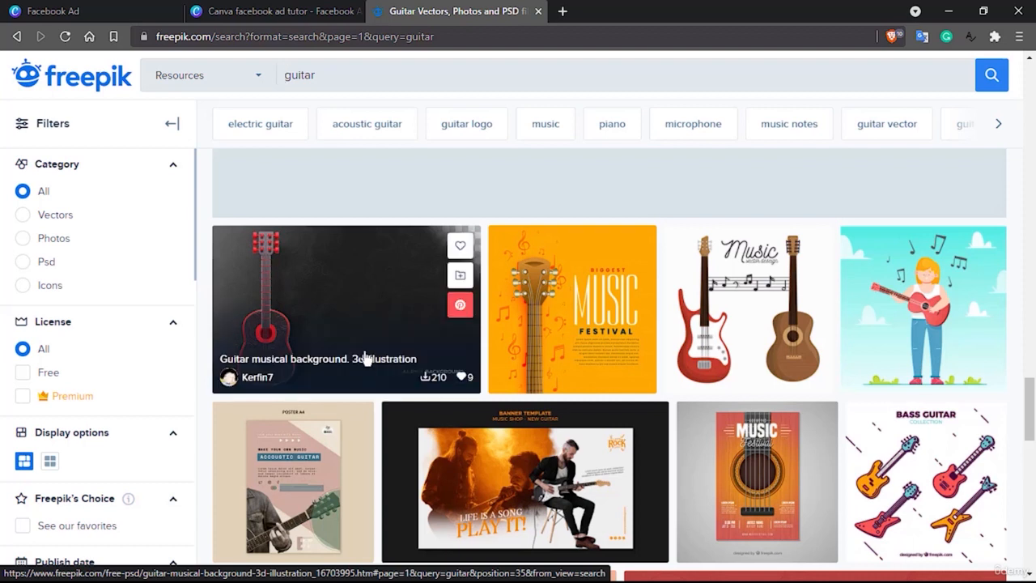
click(371, 288)
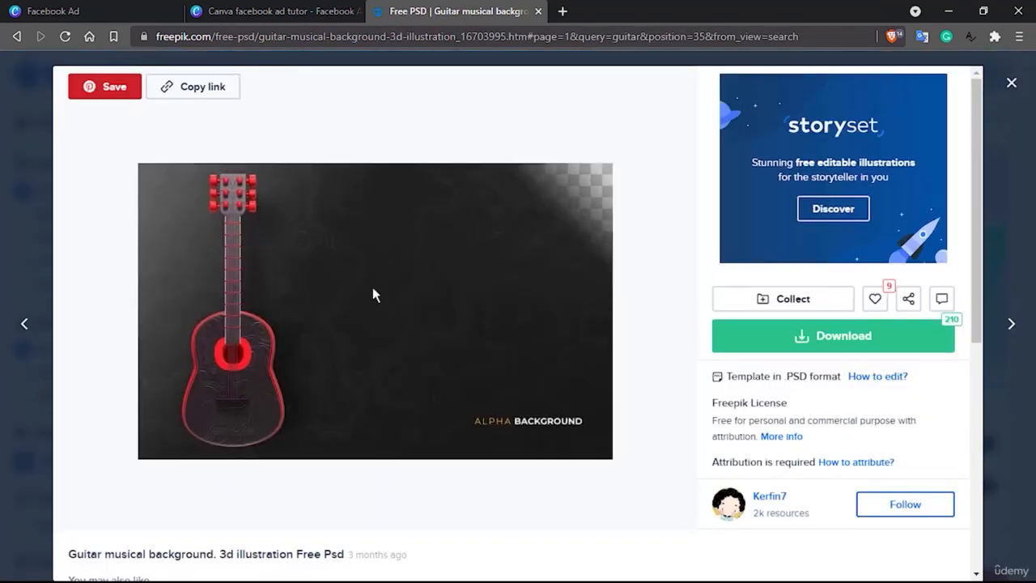
Return to the Canva facebook ad tutor design, search the elements for "home" and look through the results.
click(289, 13)
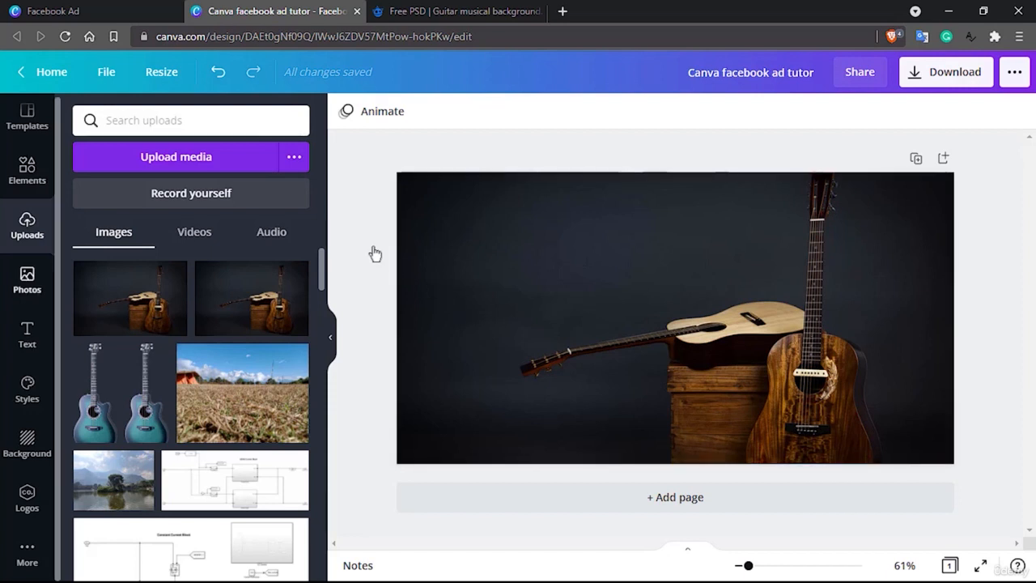
click(27, 166)
click(134, 121)
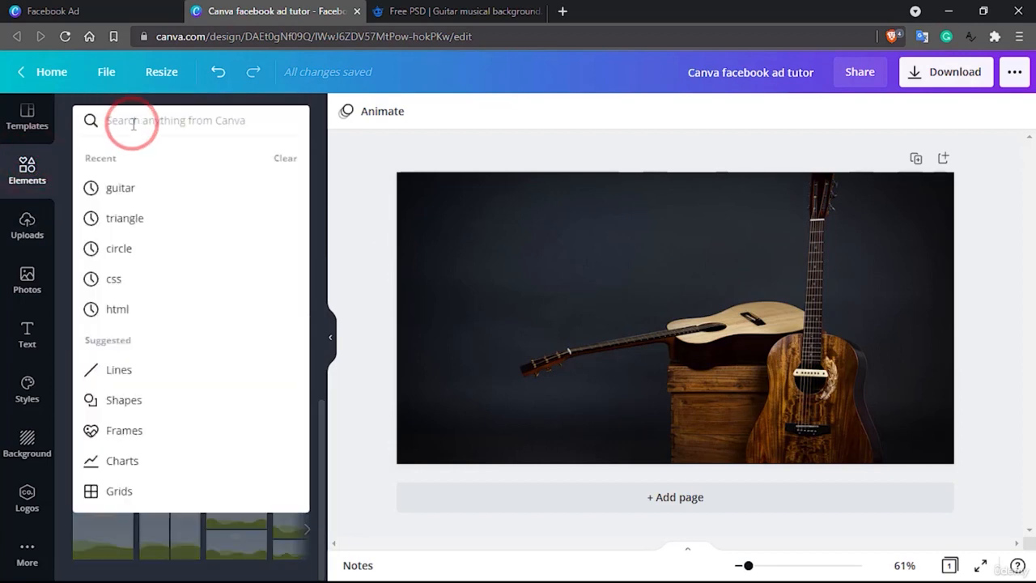
text(home)
key(Return)
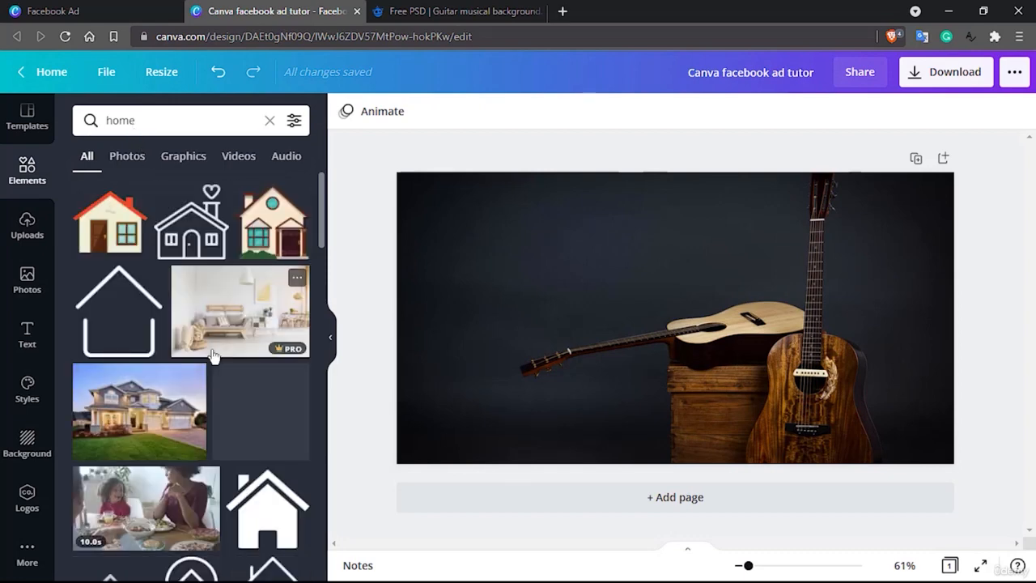
scroll(226, 421, down, 3)
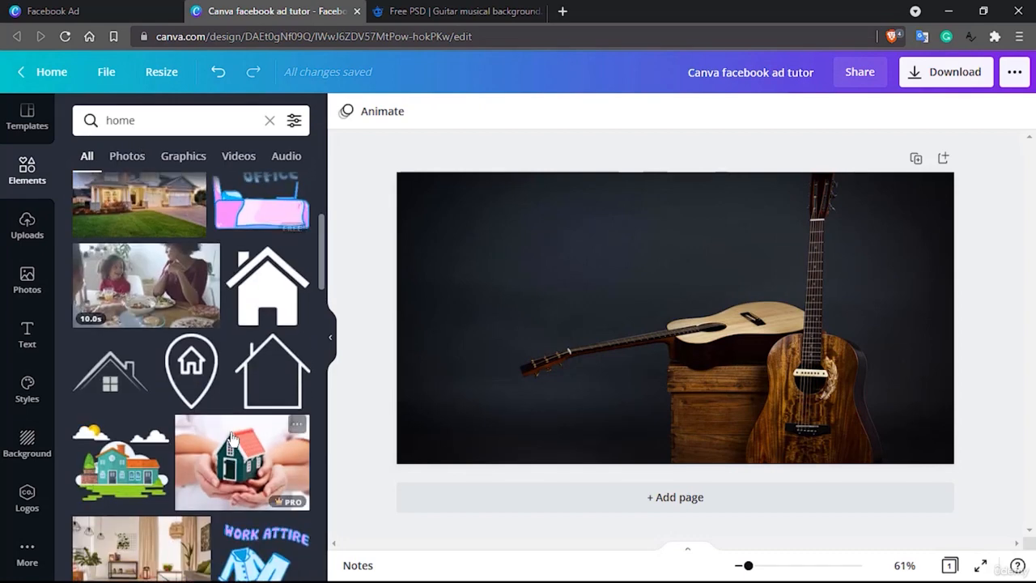
scroll(232, 437, up, 3)
Go to the Canva home page and open the earlier red Acoustic Guitar Facebook Ad from the saved designs for reference.
click(50, 9)
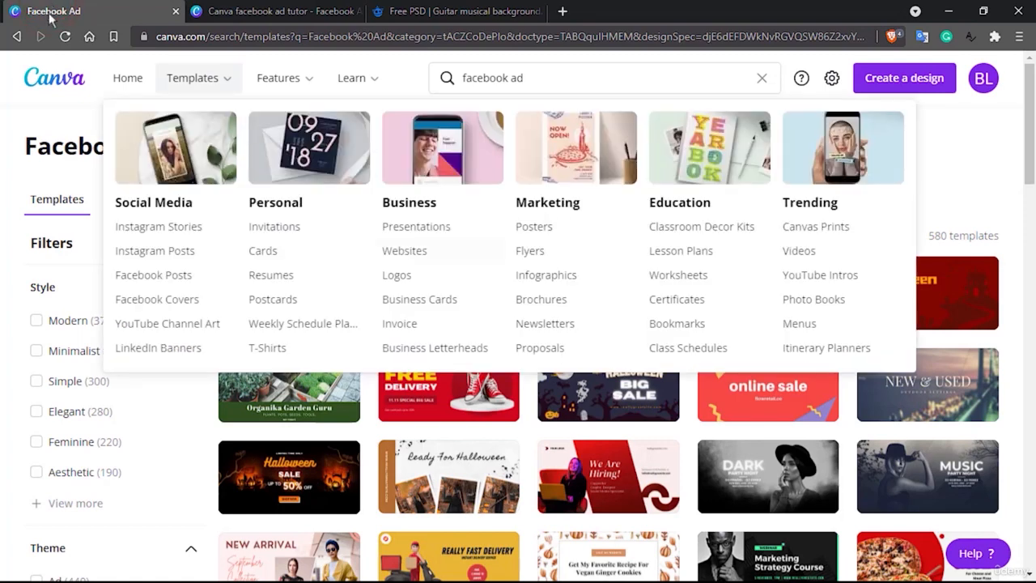
click(69, 78)
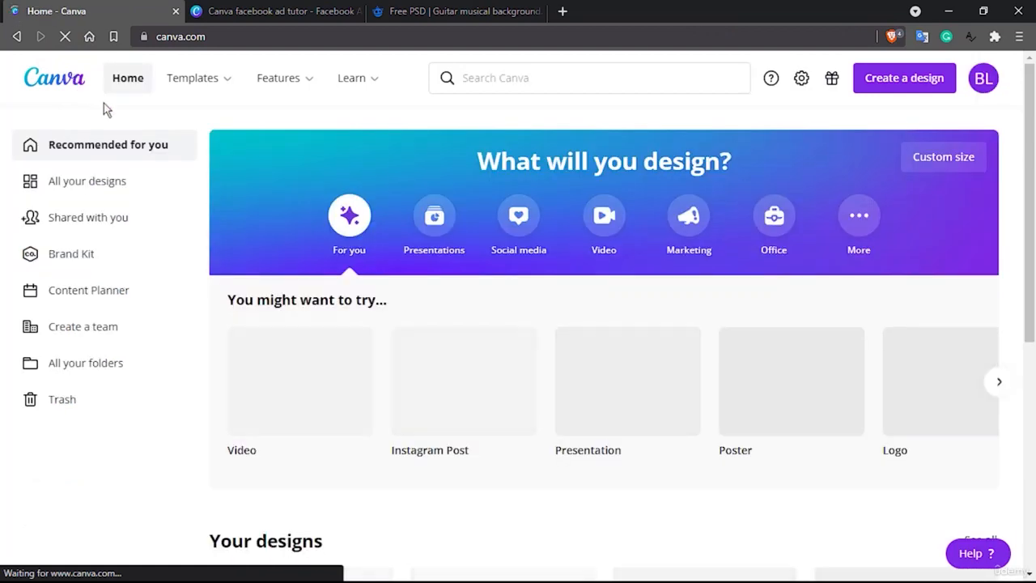
scroll(398, 392, down, 3)
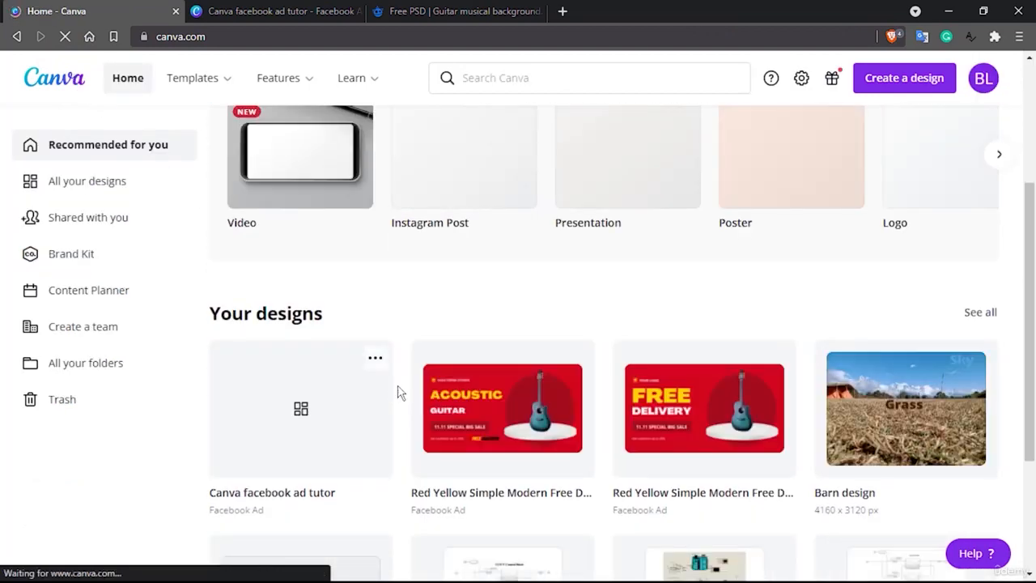
click(478, 409)
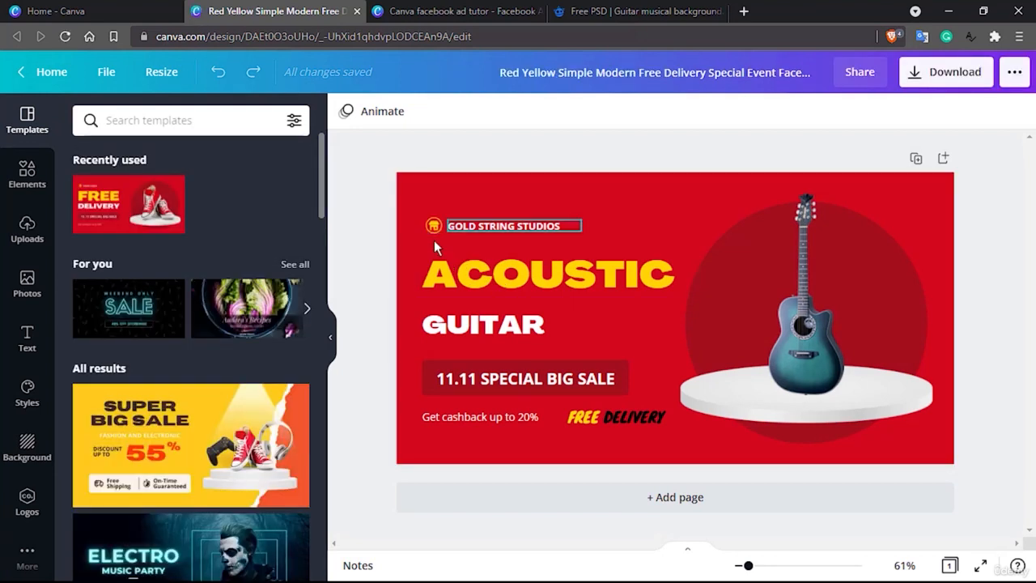
Return to the Canva facebook ad tutor design and search the elements for "home logo".
click(455, 11)
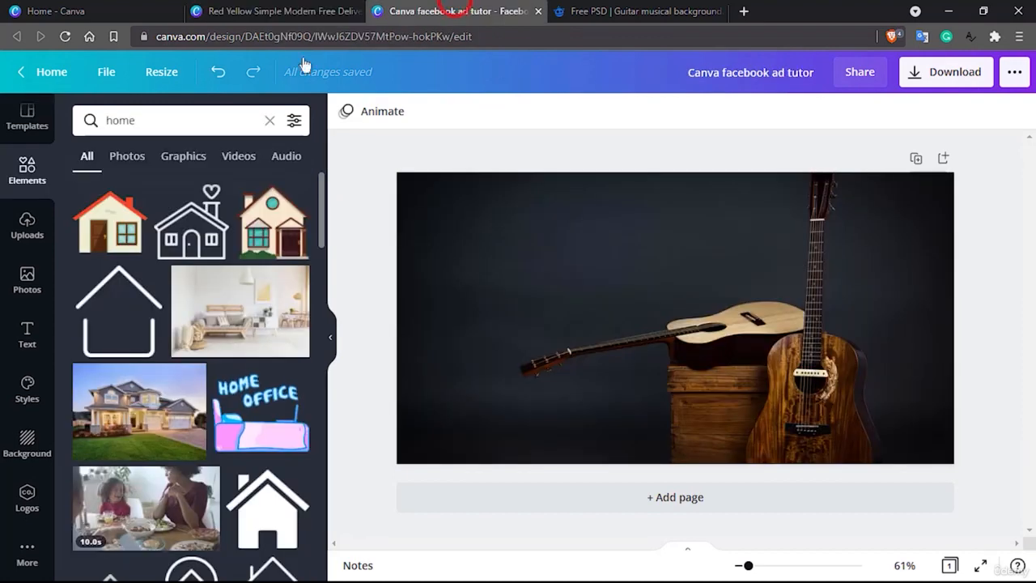
click(152, 116)
text(logo)
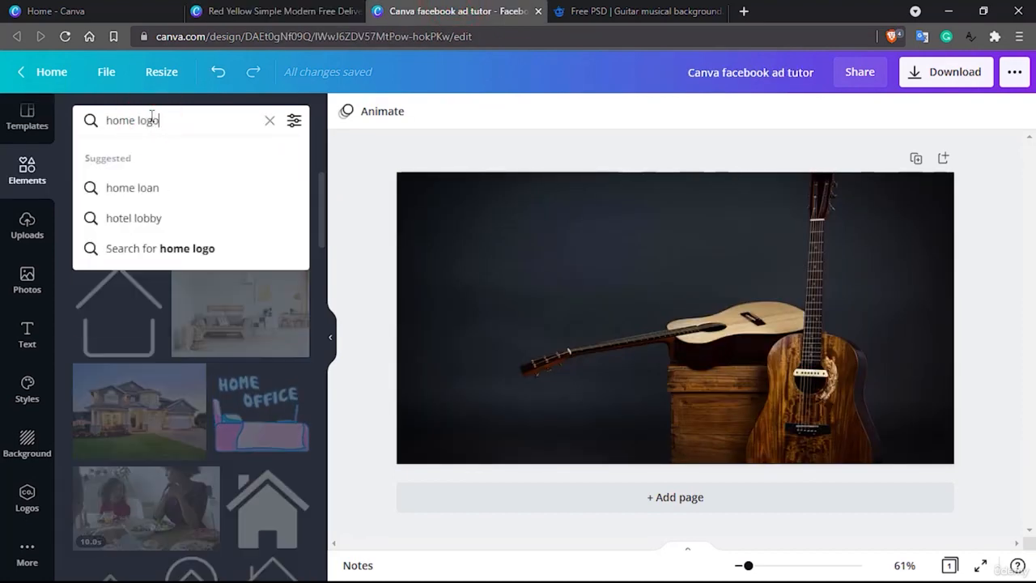
key(Return)
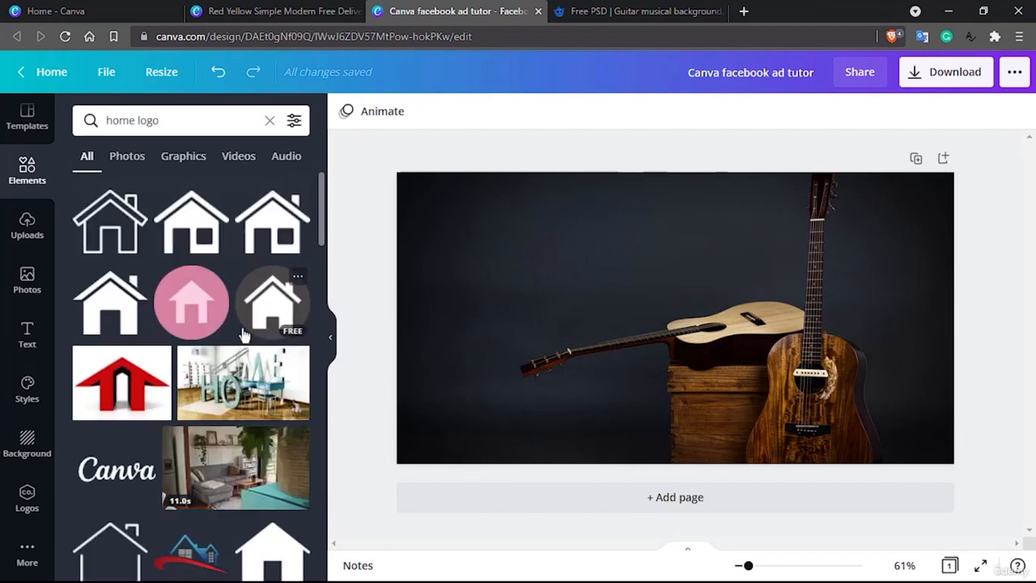
click(266, 308)
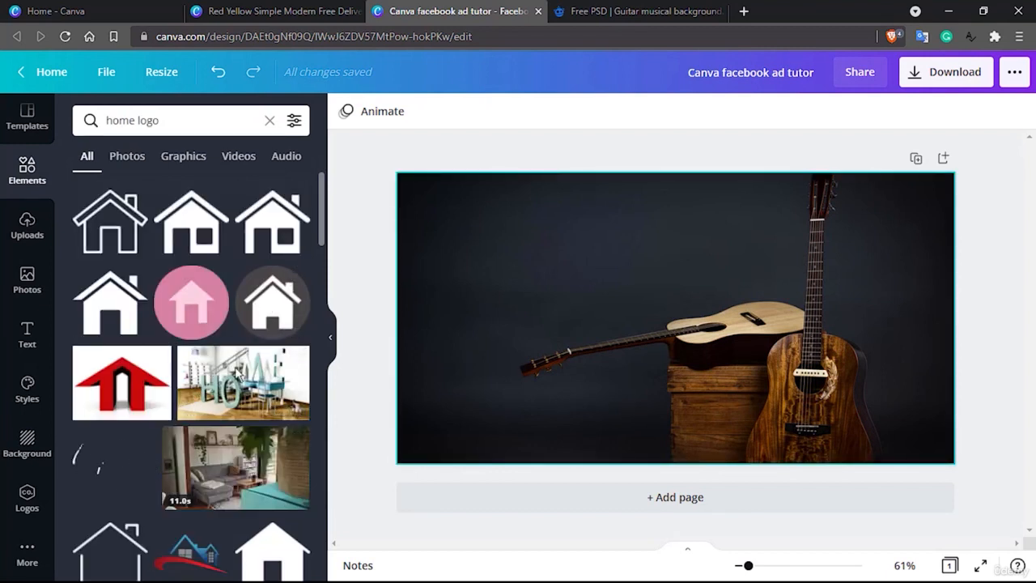
scroll(235, 381, down, 2)
scroll(228, 397, up, 2)
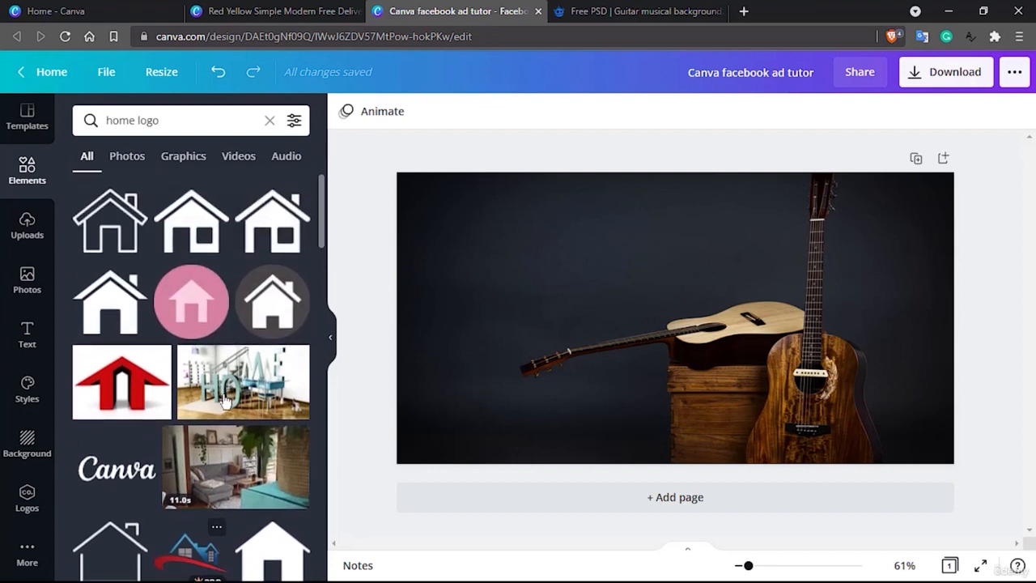
Place the white house icon in a dark grey circle on the page and shrink it to a small logo in the upper-left corner.
drag(256, 305, 437, 231)
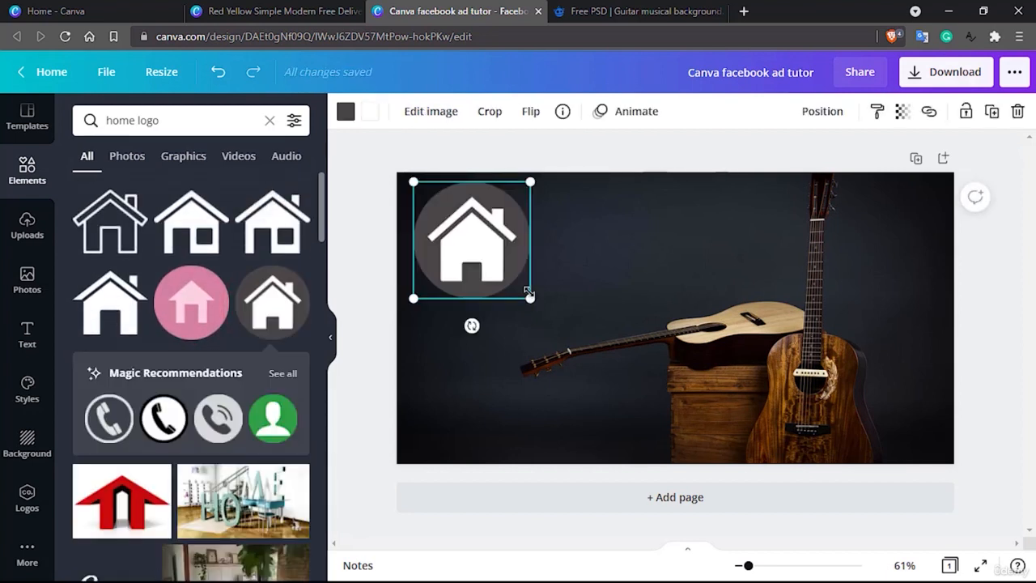
drag(528, 292, 435, 212)
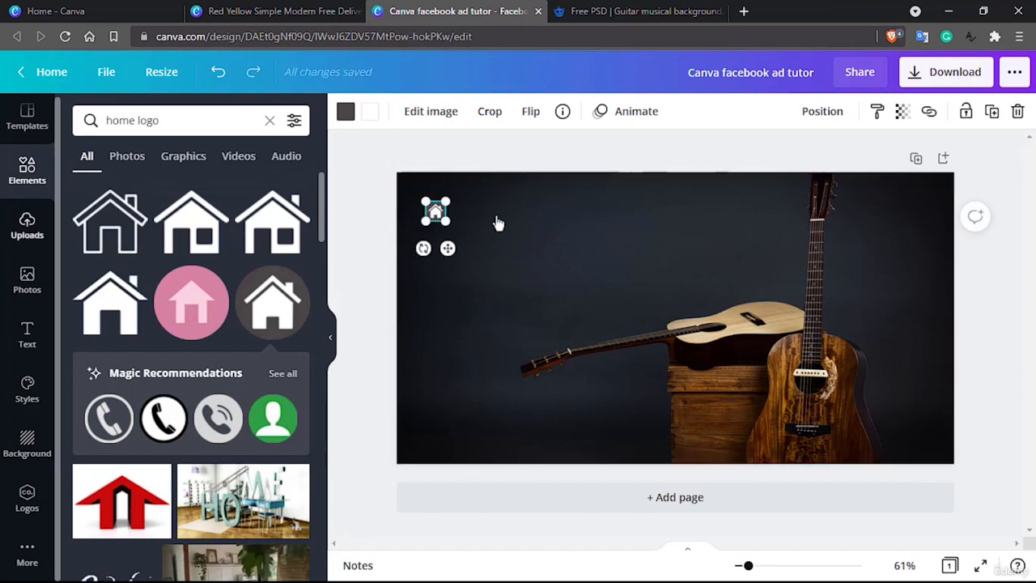
click(544, 221)
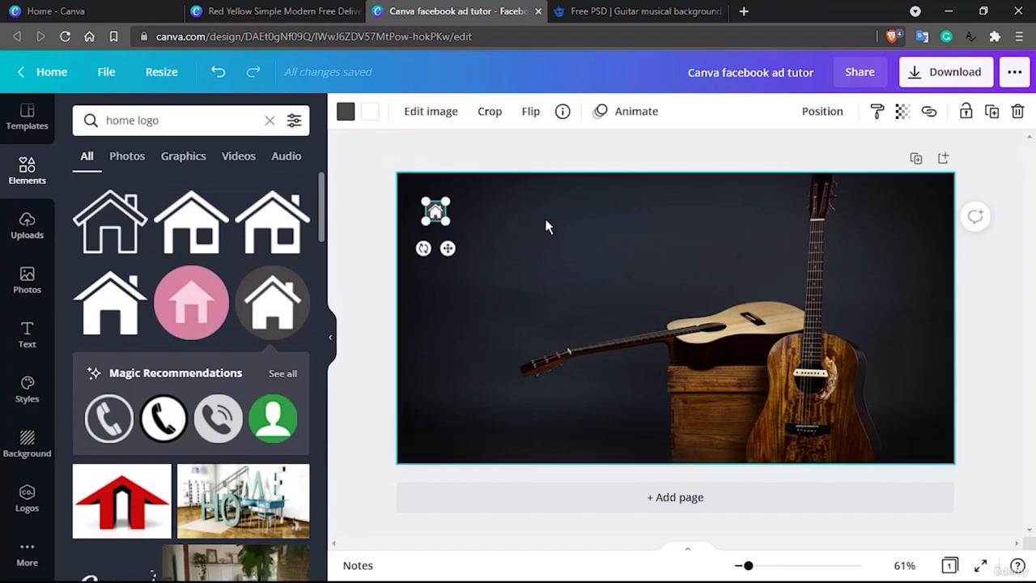
Try replacing the round house logo with the outlined house icon, and undo both the placement and the logo's deletion.
click(437, 214)
key(Delete)
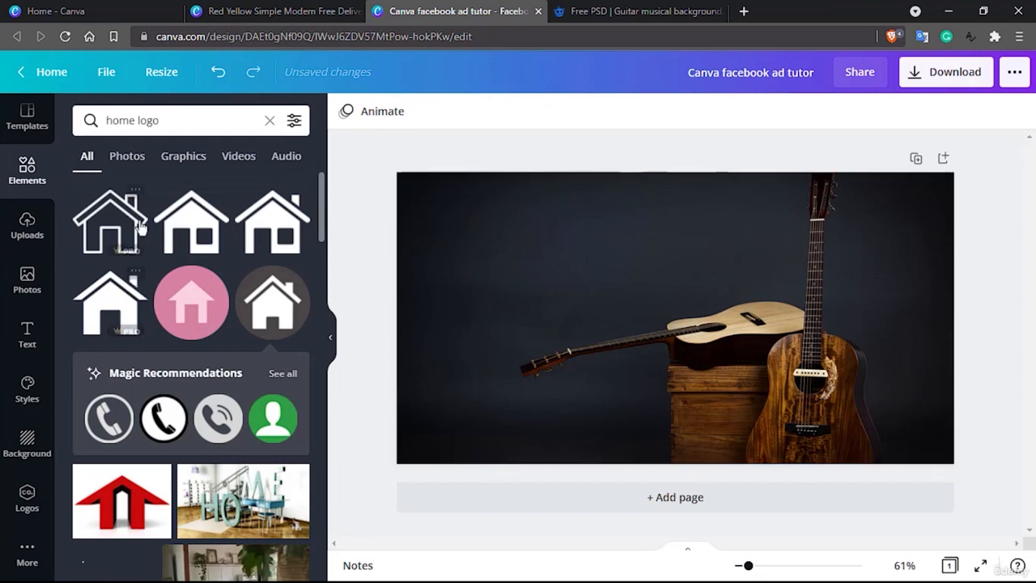
drag(139, 229, 445, 227)
key(ctrl+z)
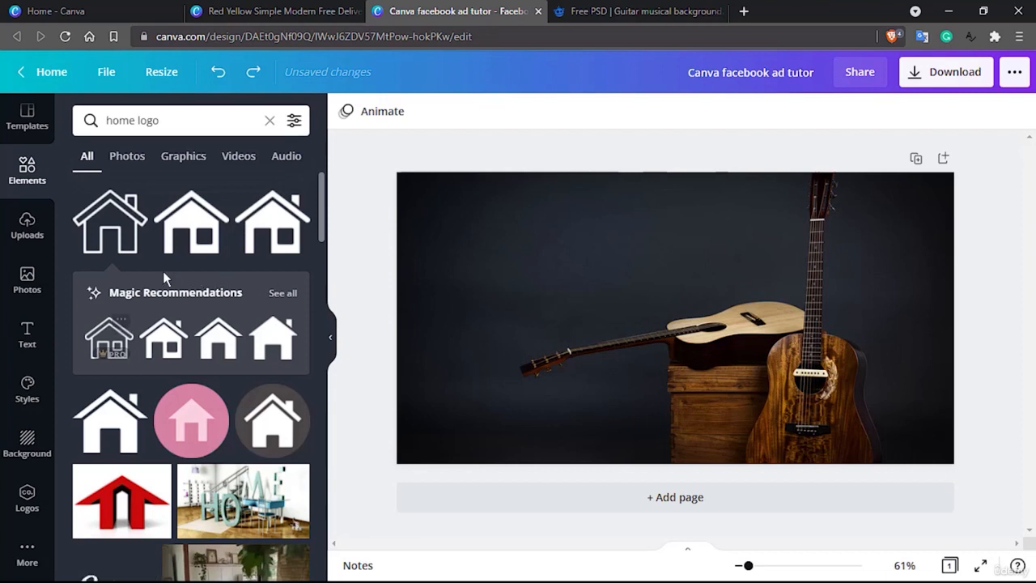
scroll(163, 272, down, 1)
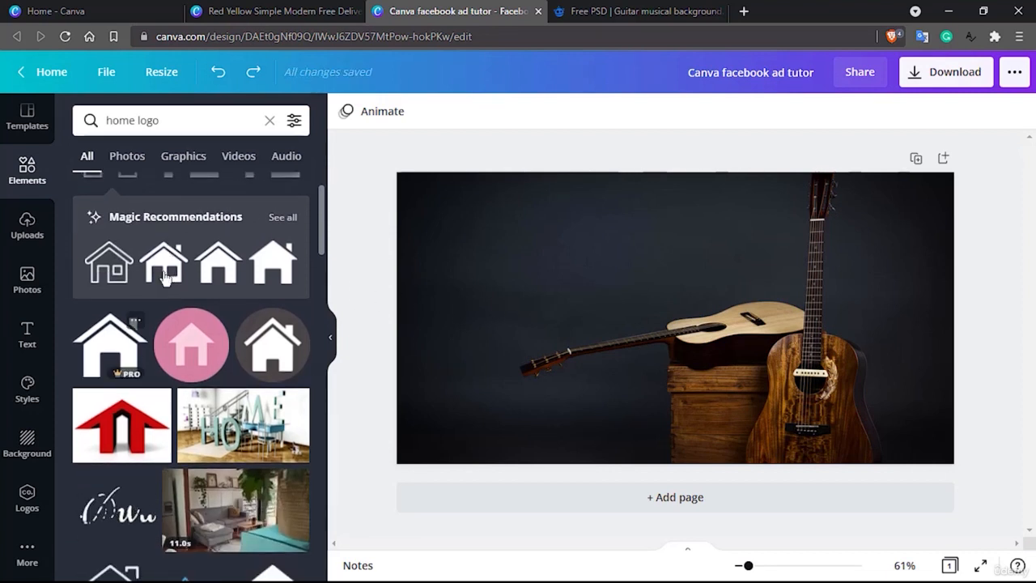
scroll(163, 276, down, 2)
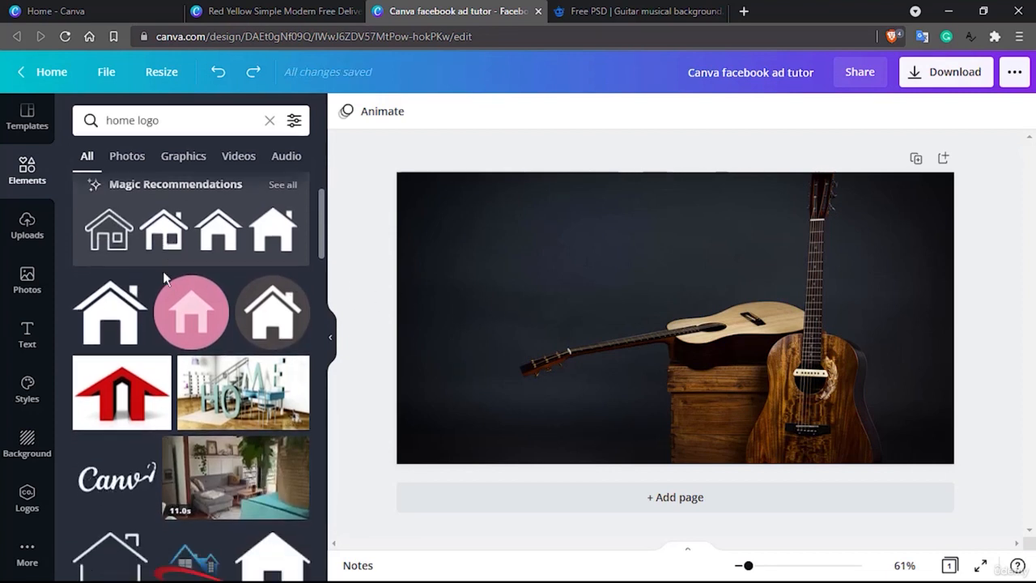
scroll(164, 278, up, 2)
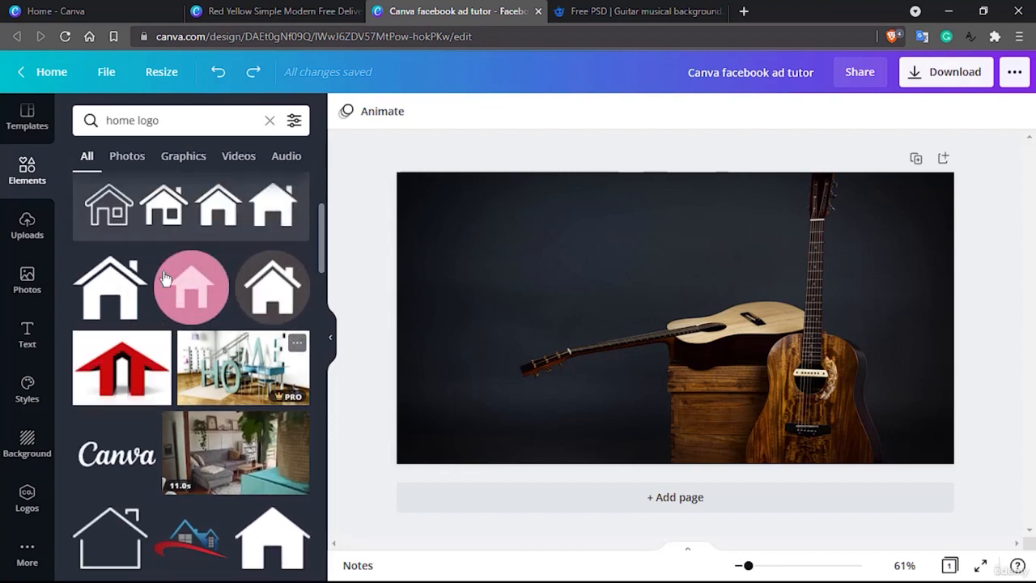
click(164, 278)
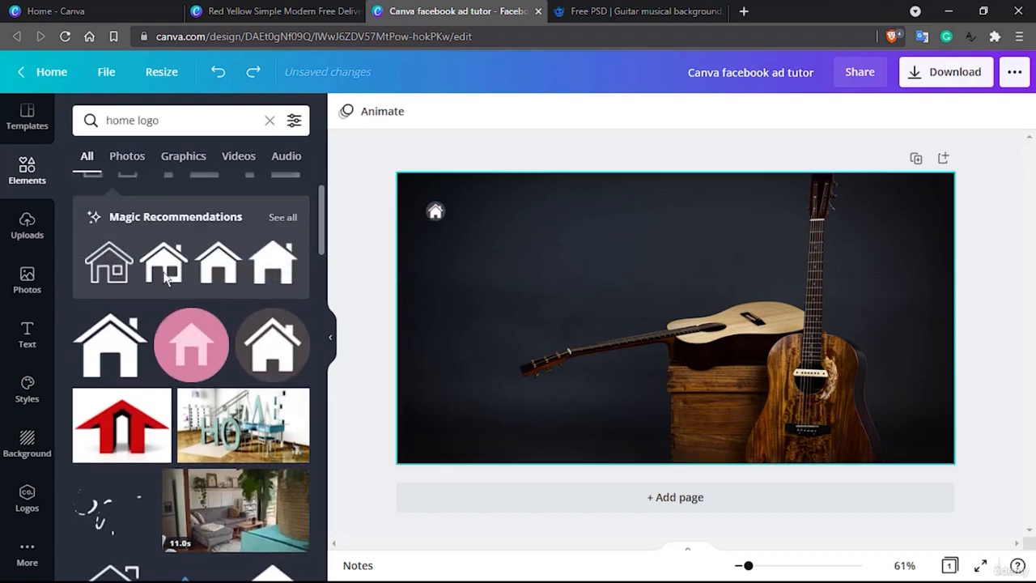
Add a body text reading "Gold String Studios" beside the house logo.
click(534, 232)
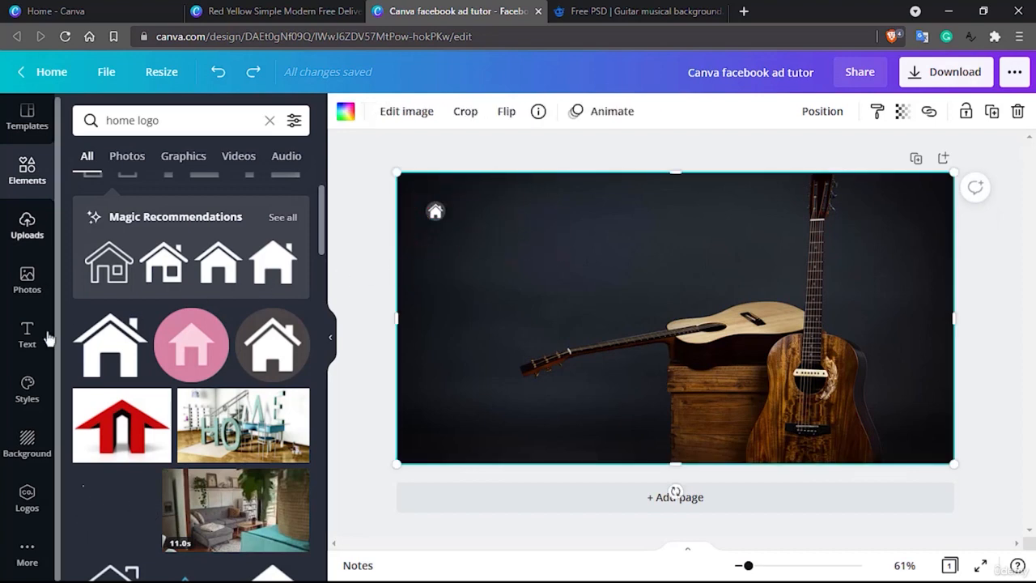
click(22, 338)
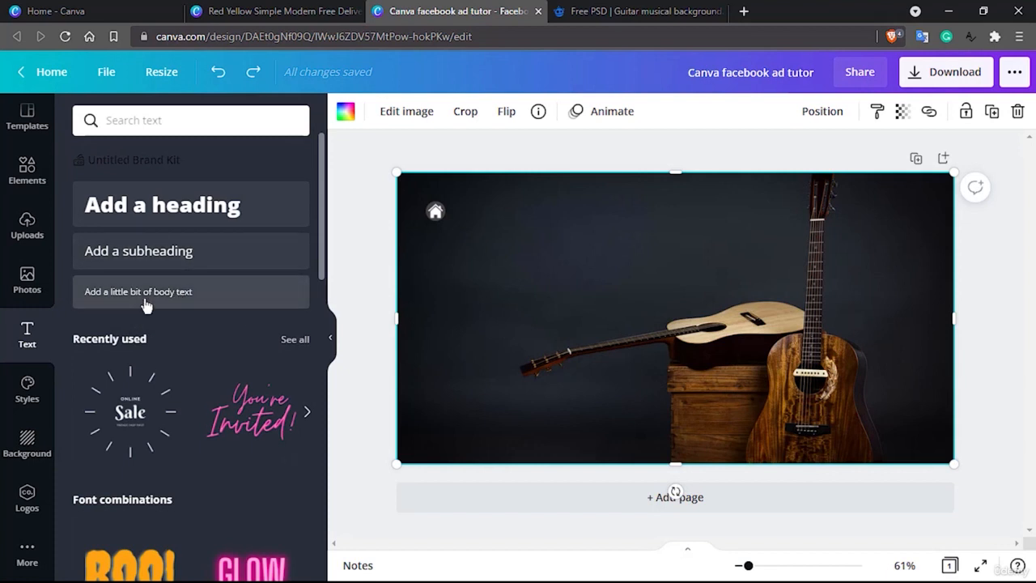
drag(143, 299, 541, 234)
drag(520, 214, 524, 213)
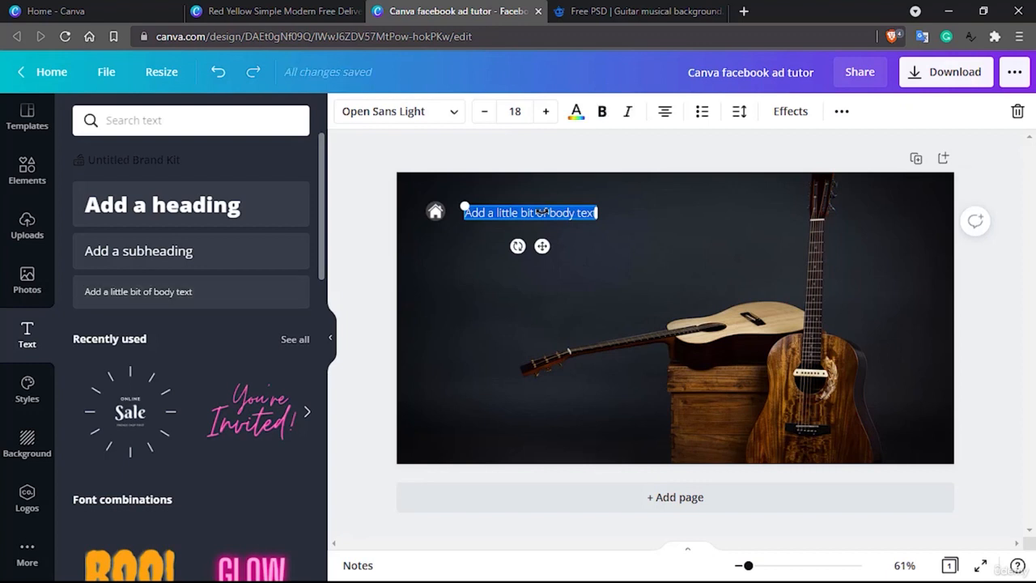
key(BackSpace)
text(Gold S)
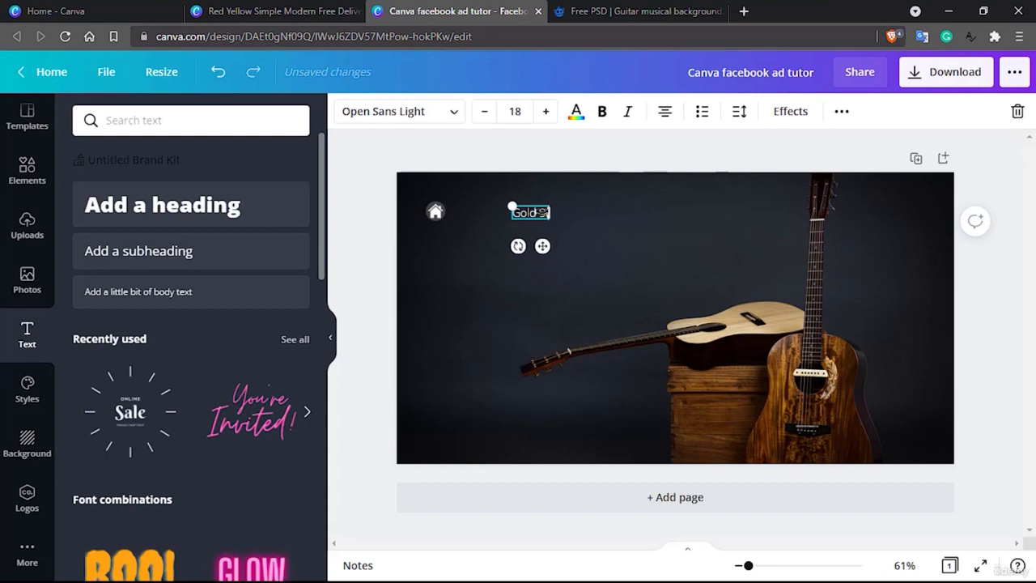
text(tring Studios)
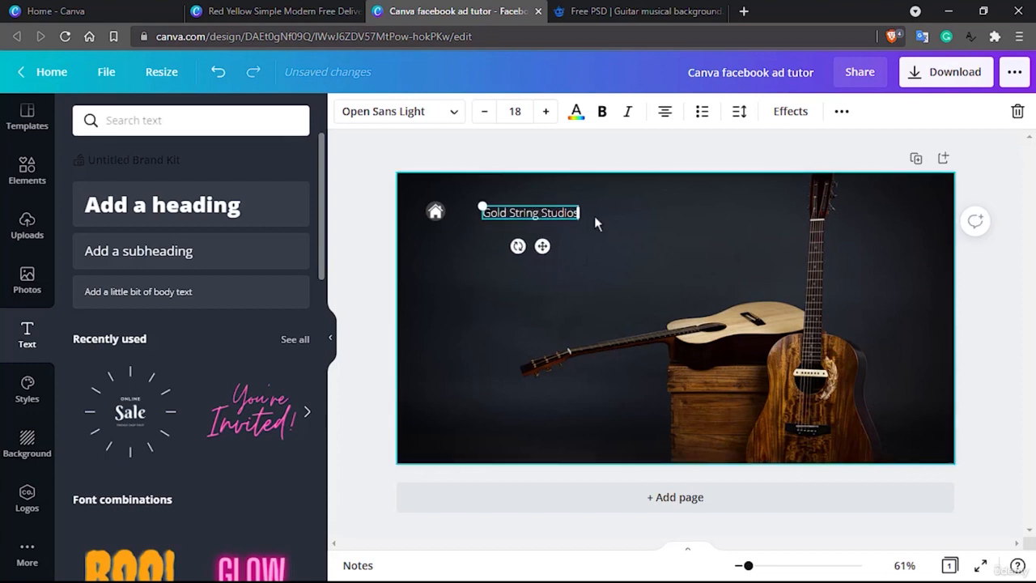
click(620, 220)
Convert the Gold String Studios text to uppercase and move it close to the right side of the house logo.
double_click(570, 212)
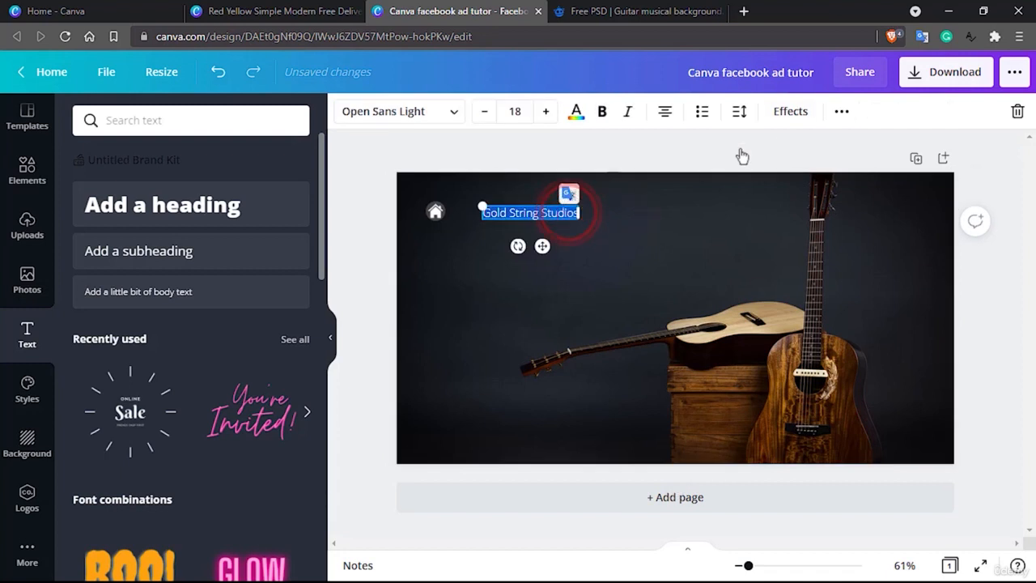
click(841, 111)
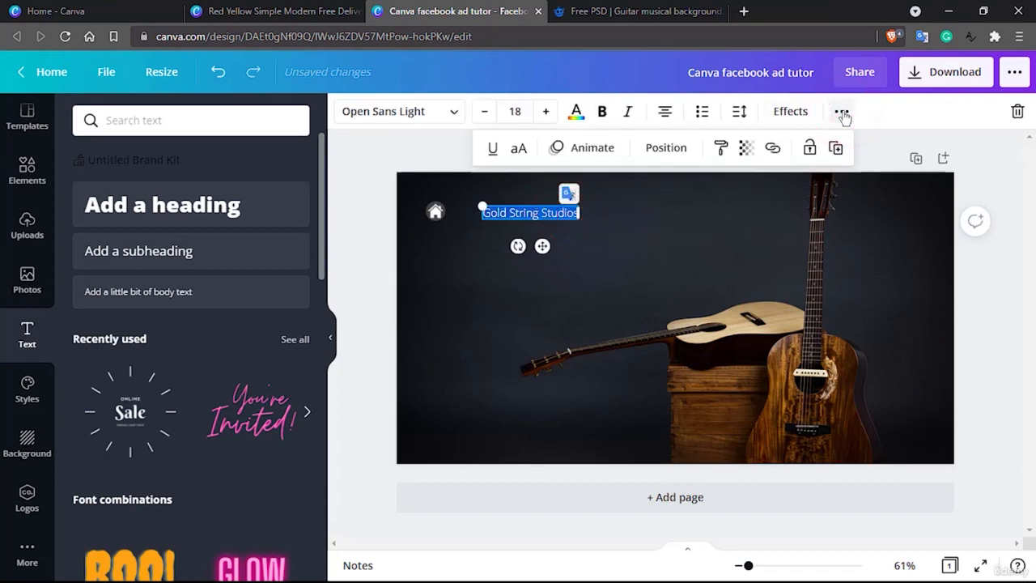
click(518, 147)
click(639, 235)
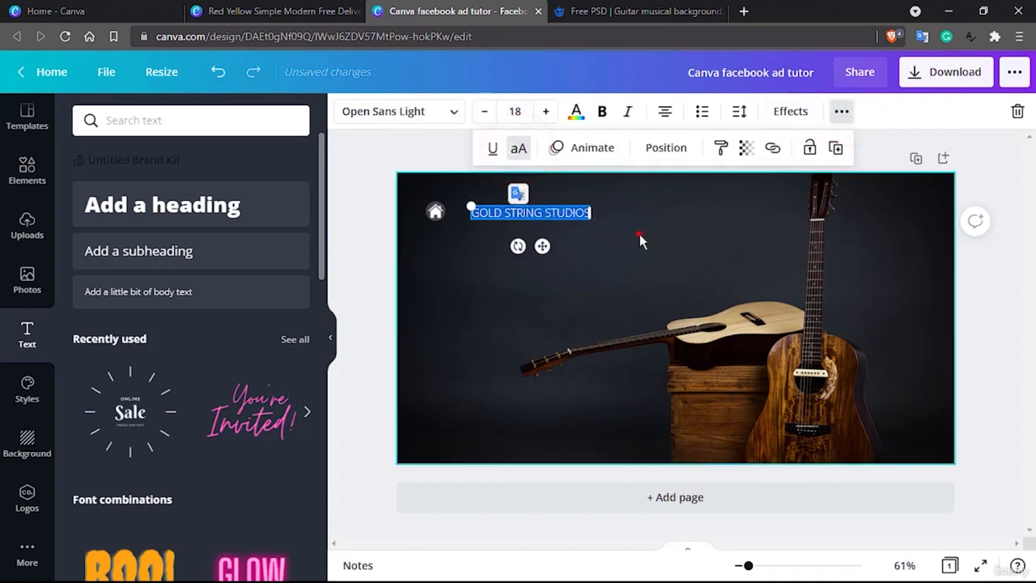
mouse_move(517, 211)
mouse_down()
mouse_move(491, 204)
mouse_move(507, 208)
mouse_move(498, 210)
mouse_up()
click(842, 111)
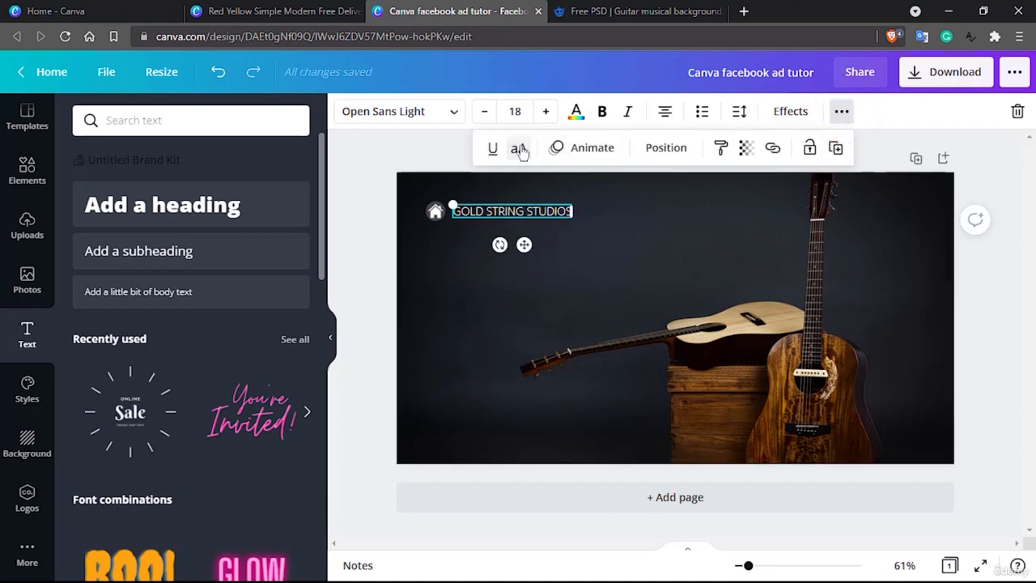
click(394, 142)
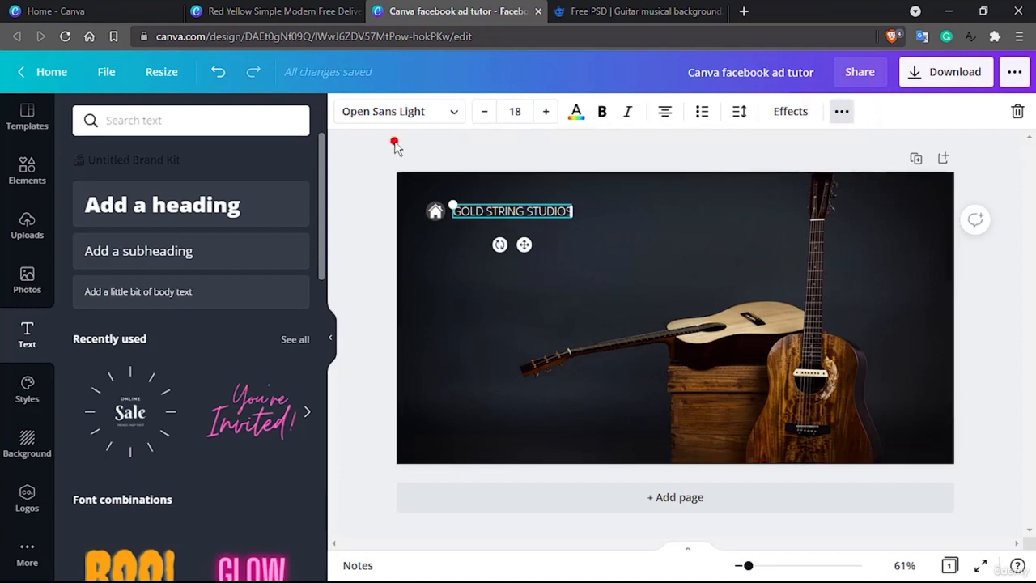
Set the font size of the GOLD STRING STUDIOS text to 14.
double_click(503, 211)
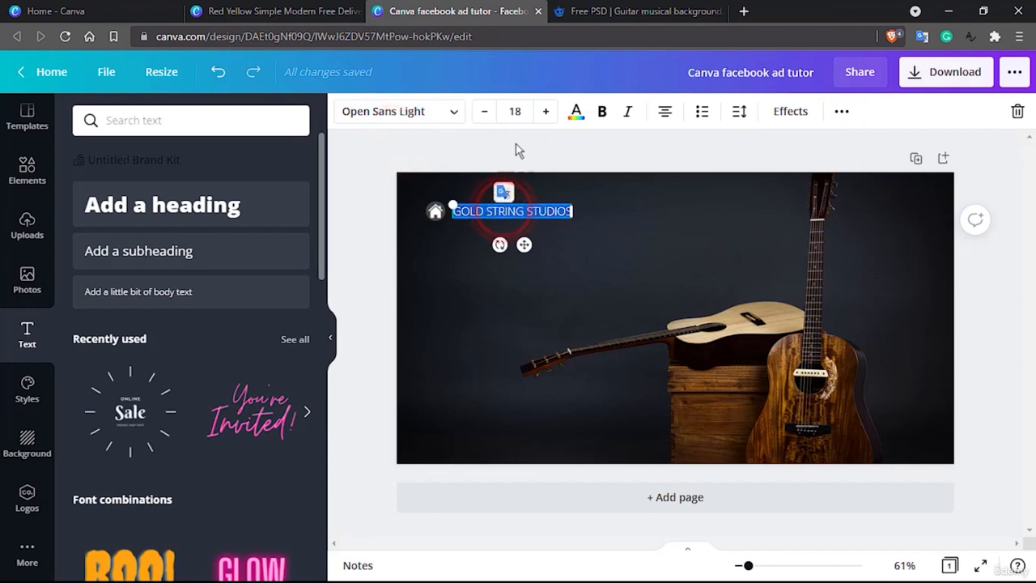
click(522, 112)
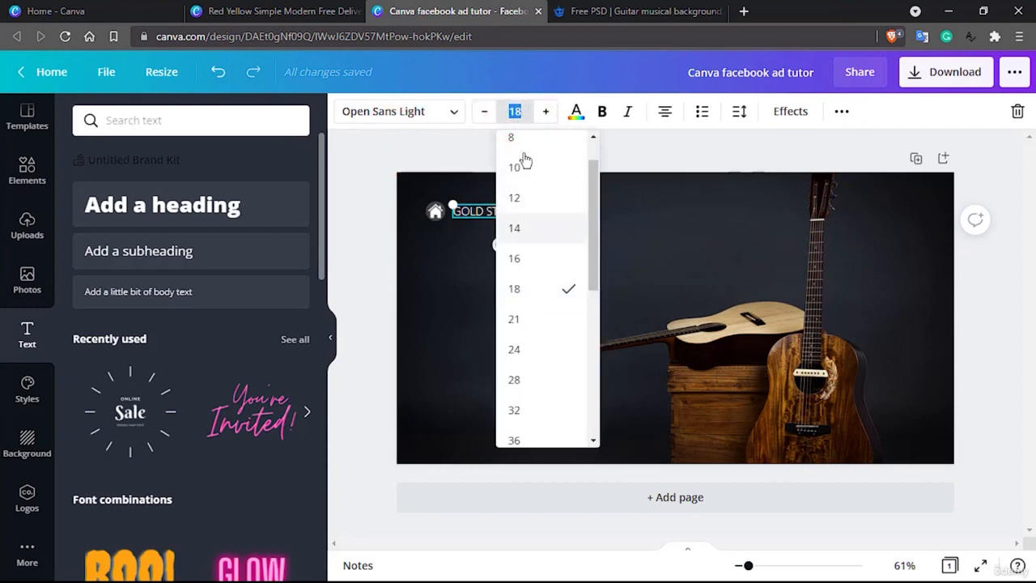
click(530, 235)
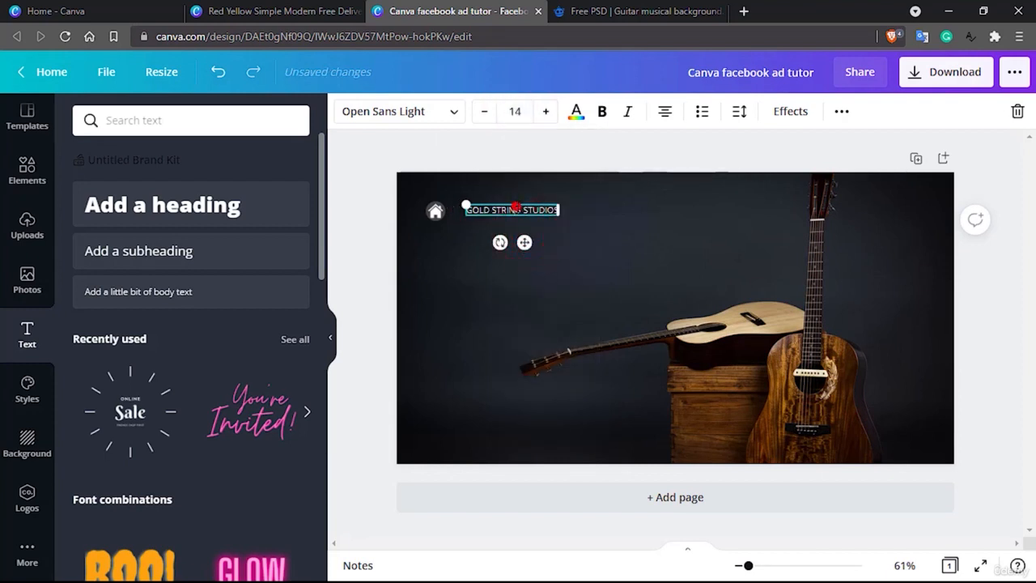
Shrink the house logo slightly and move the GOLD STRING STUDIOS text level with it, close to its right side.
click(435, 212)
drag(444, 220, 438, 214)
click(504, 207)
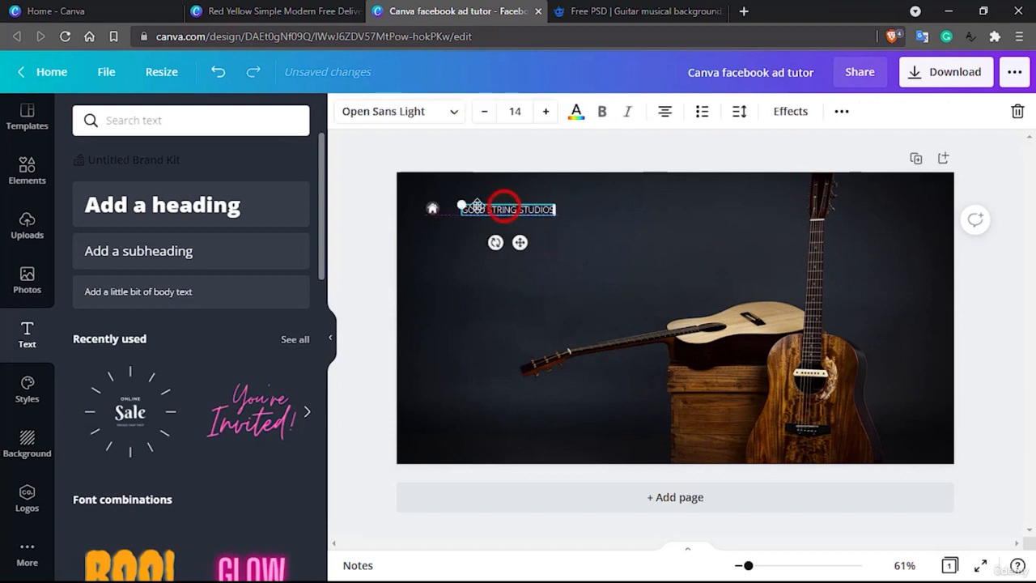
drag(504, 208, 488, 204)
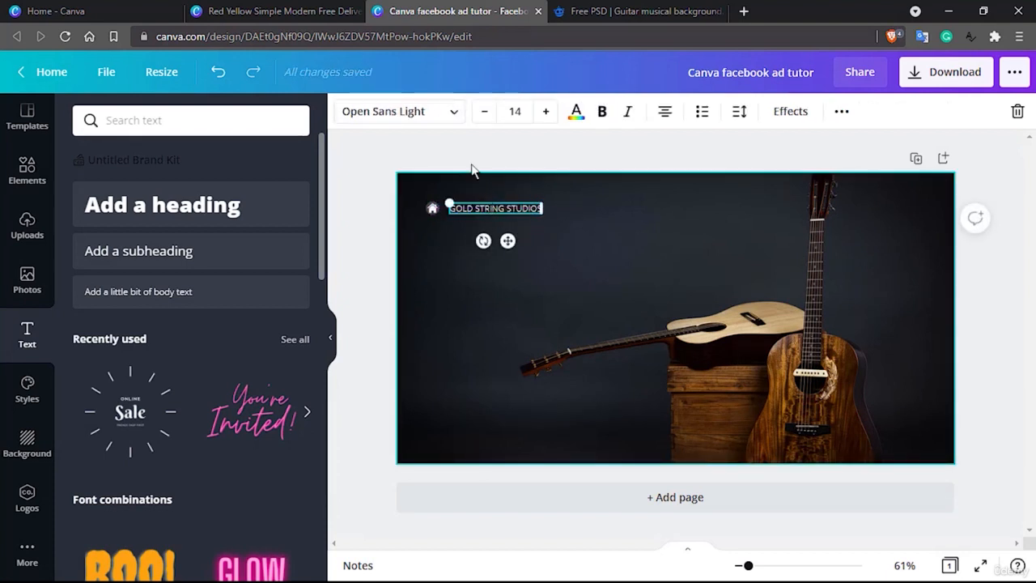
Change the font of the GOLD STRING STUDIOS text to Kollektif.
click(451, 113)
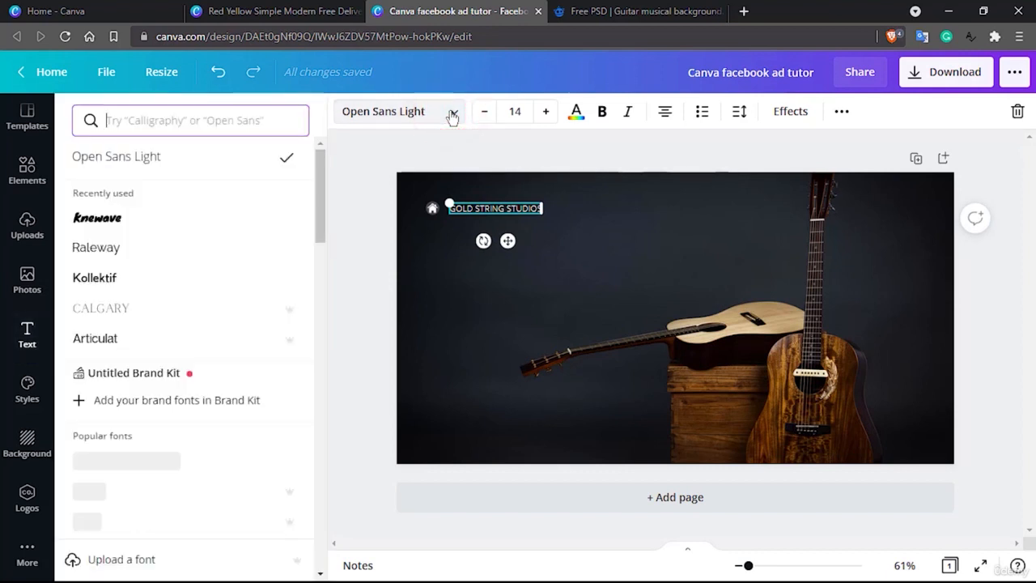
click(139, 280)
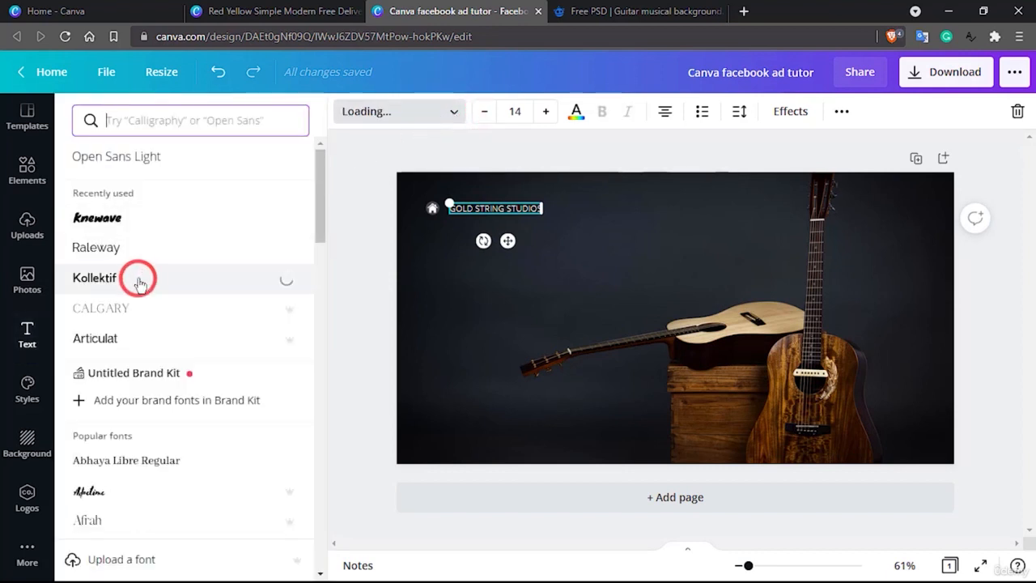
click(497, 294)
click(507, 207)
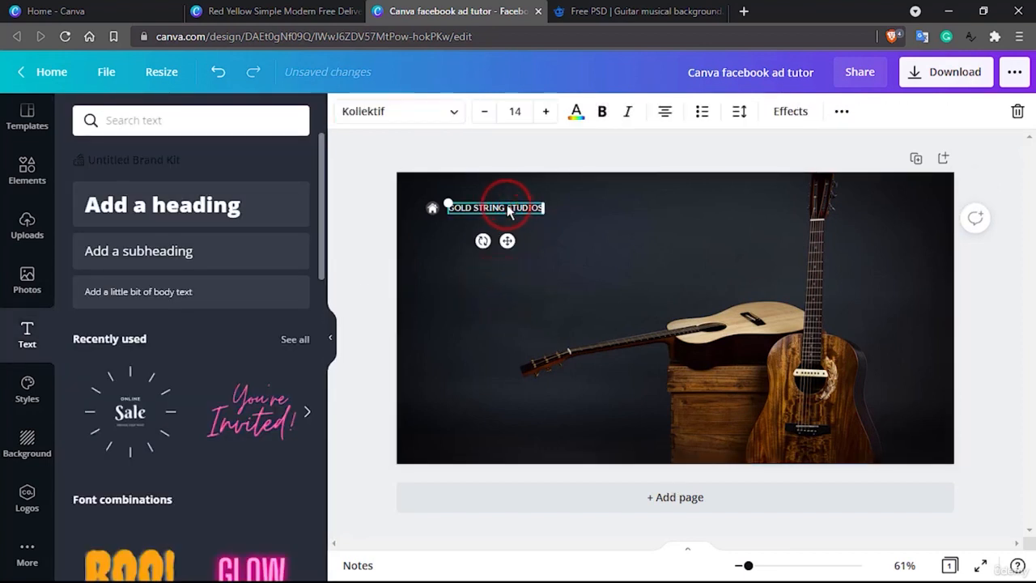
click(474, 351)
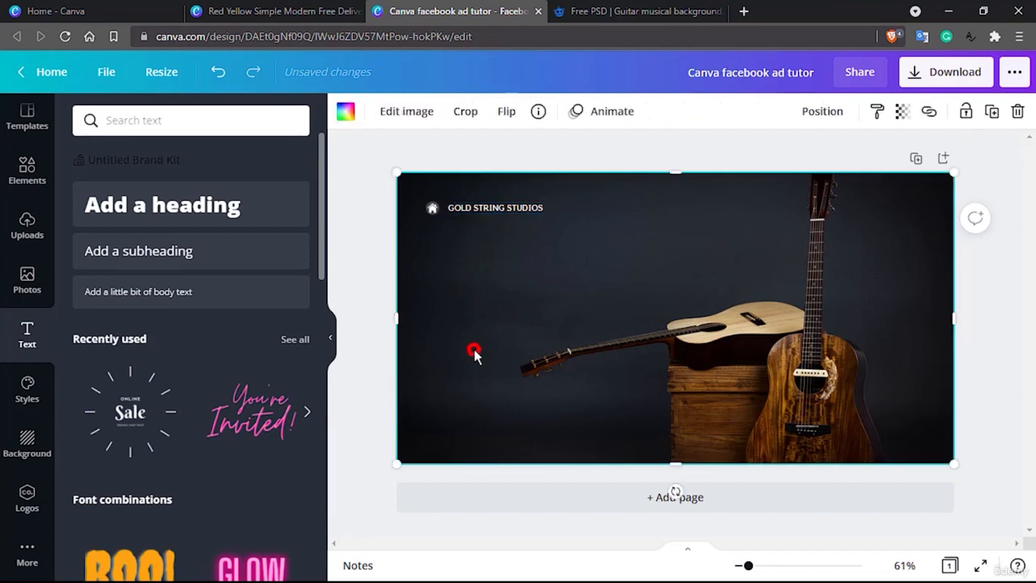
Add a heading reading "GUITAR LESSONS" below the logo and studio name.
click(489, 315)
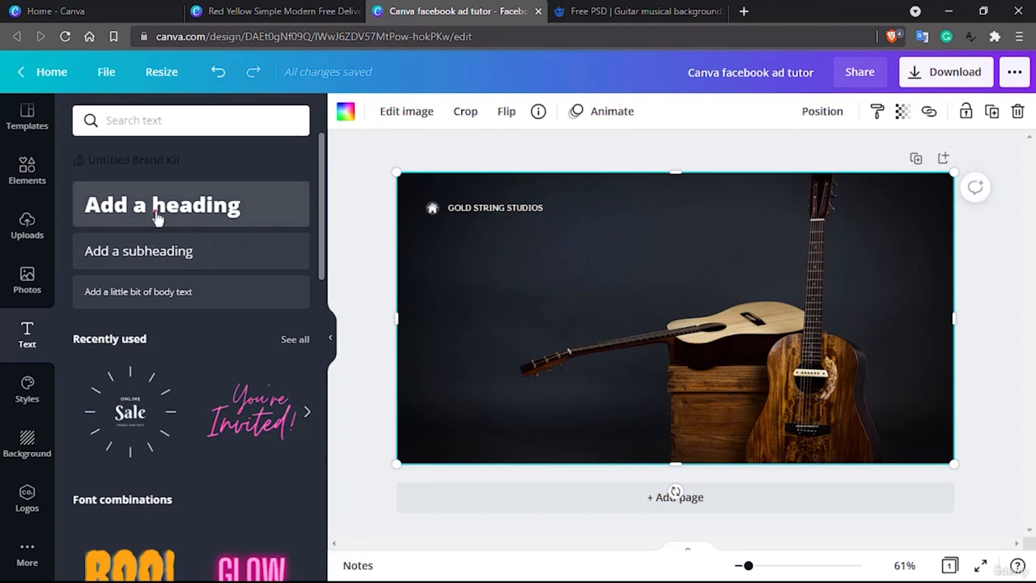
drag(156, 212, 530, 262)
text(GUITAR)
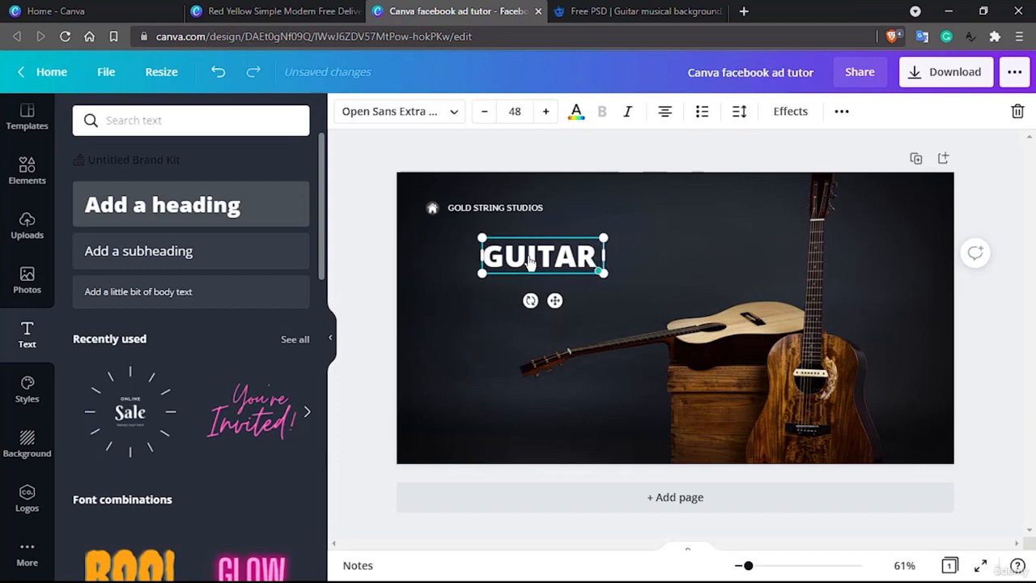
text( LESSON)
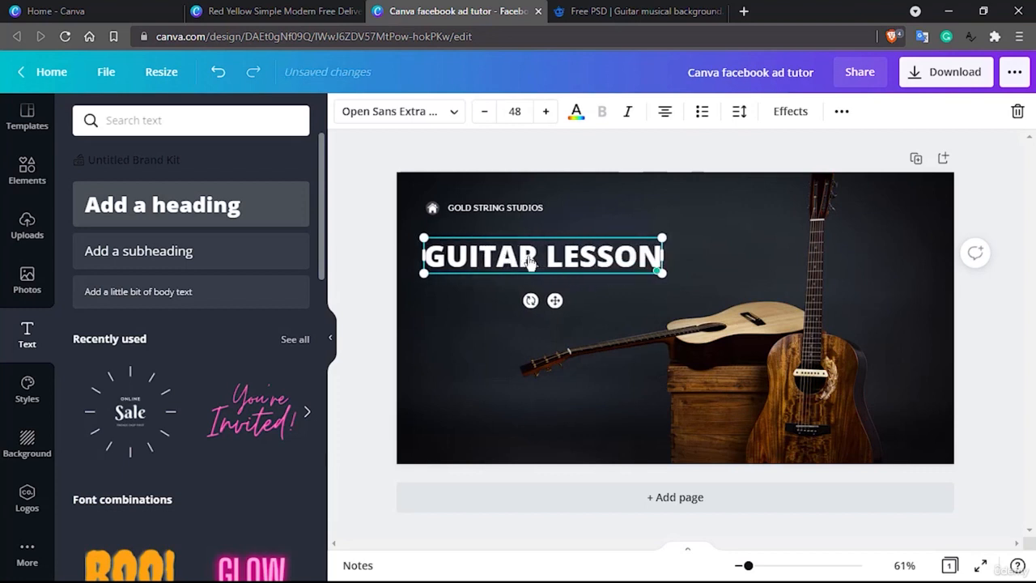
text(S)
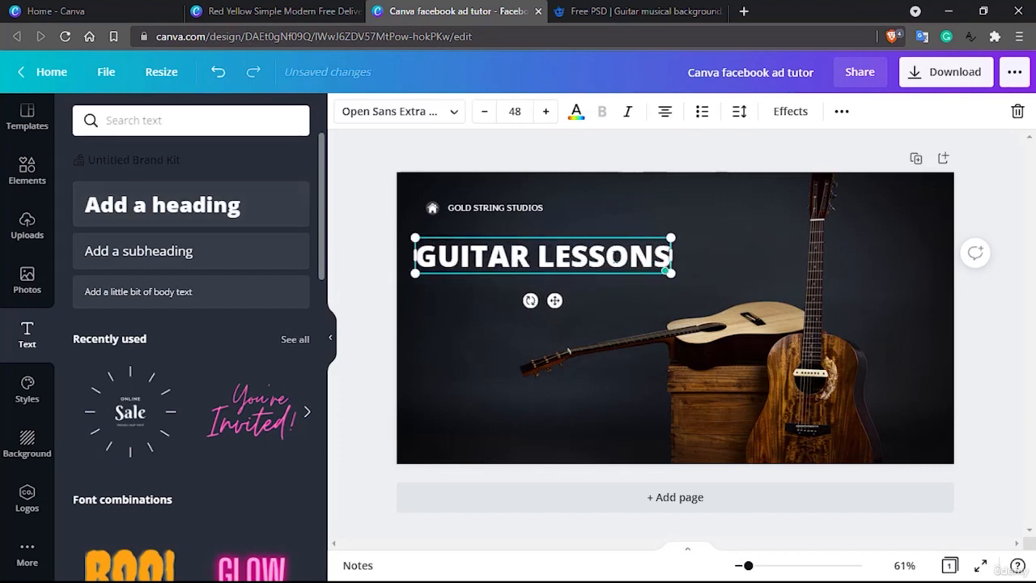
click(745, 256)
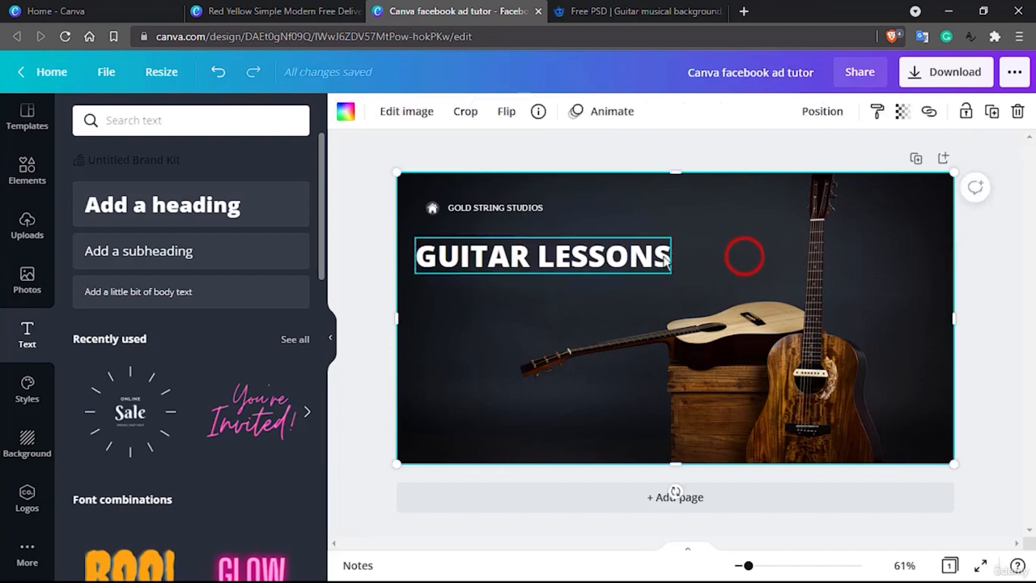
Shift the GUITAR LESSONS heading slightly to the right beneath the studio name and enlarge its font size to 56.
drag(564, 259, 583, 257)
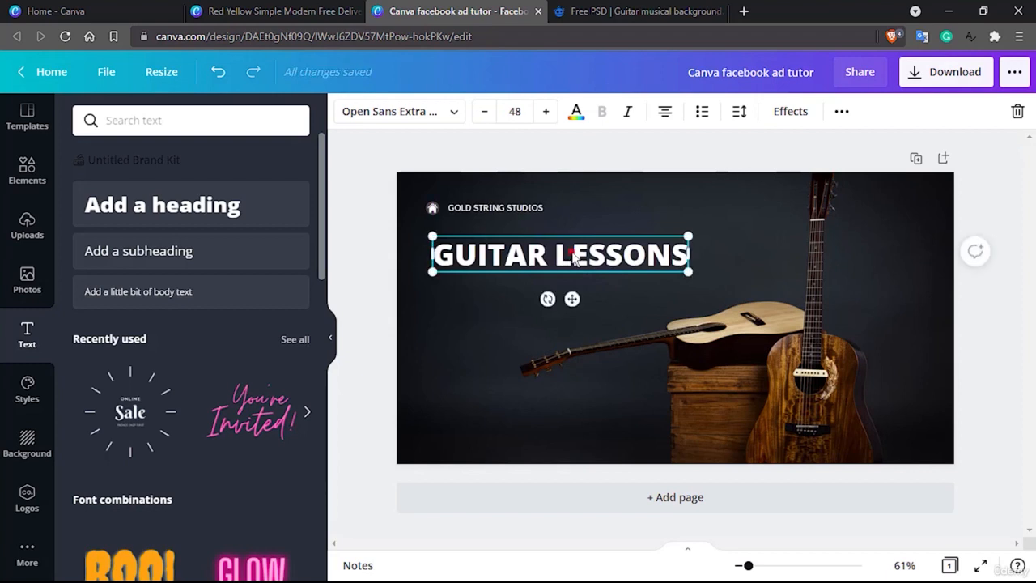
double_click(573, 256)
triple_click(522, 258)
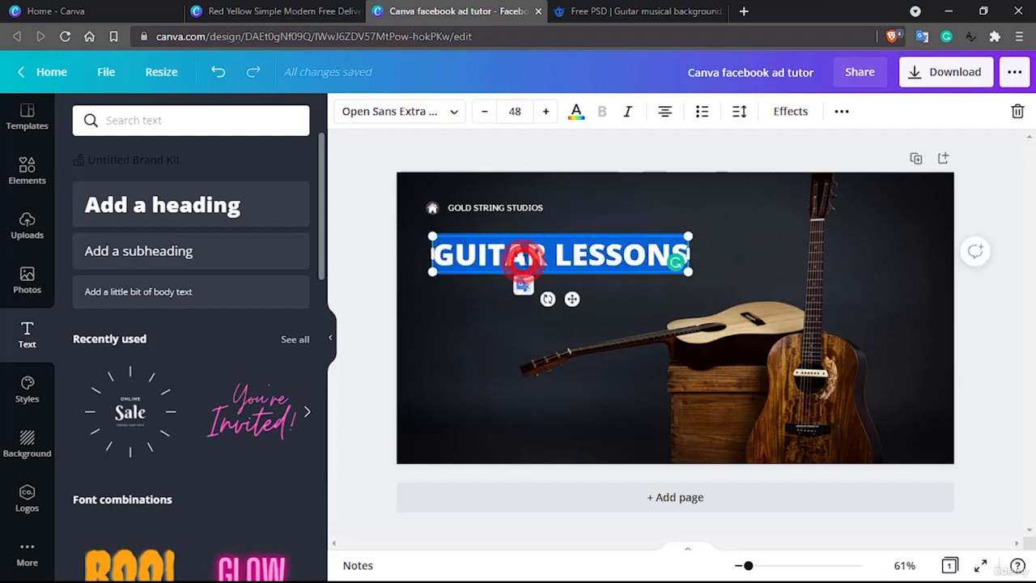
click(546, 111)
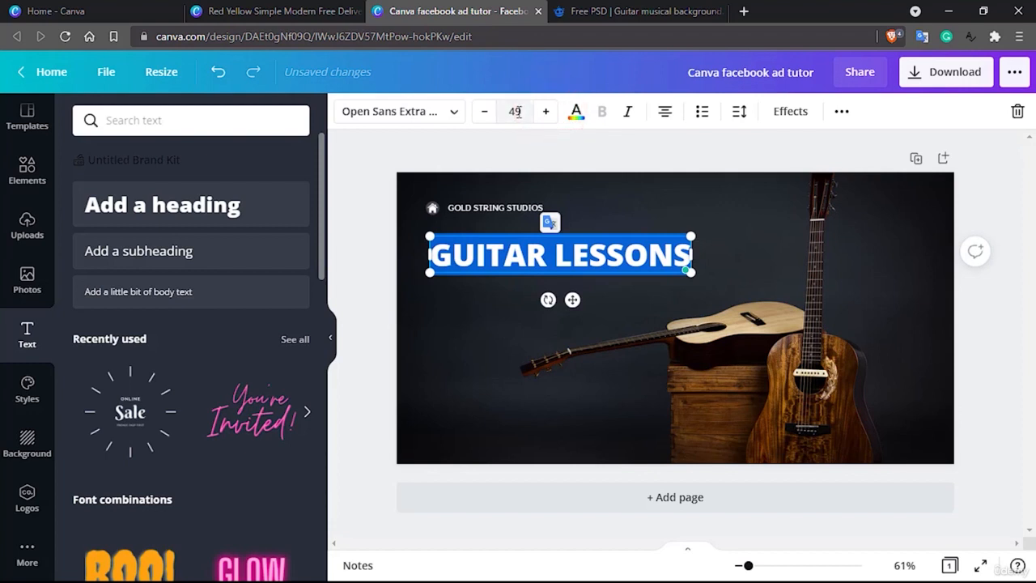
click(518, 110)
scroll(536, 316, down, 1)
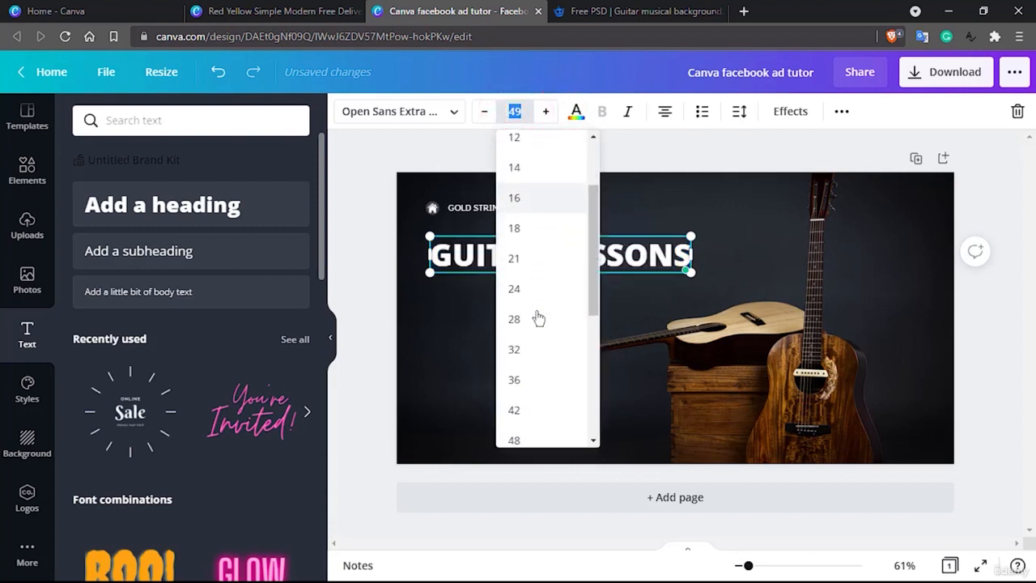
scroll(536, 319, down, 2)
click(522, 358)
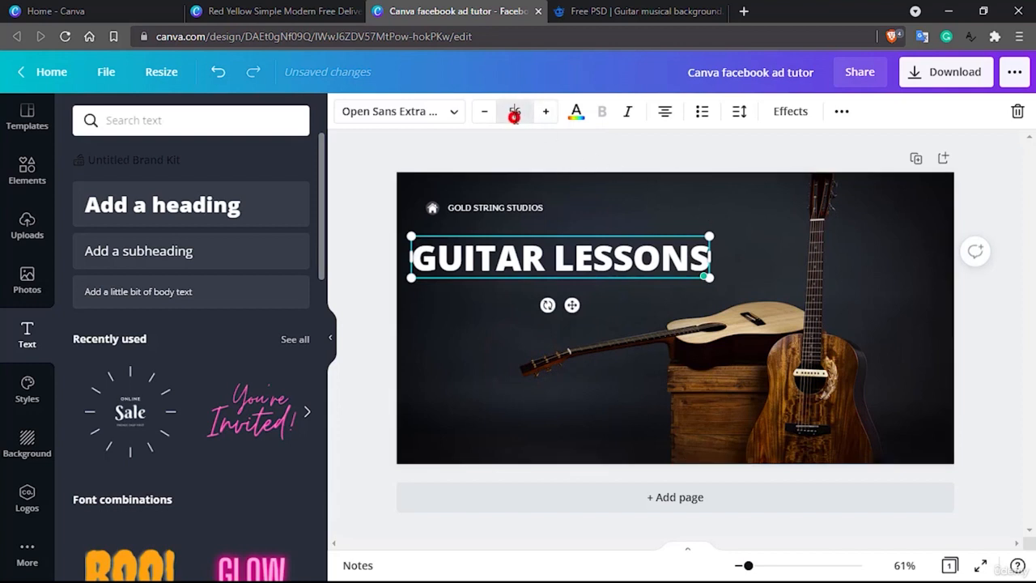
Reduce the font size of the GUITAR LESSONS heading to 50.
click(514, 113)
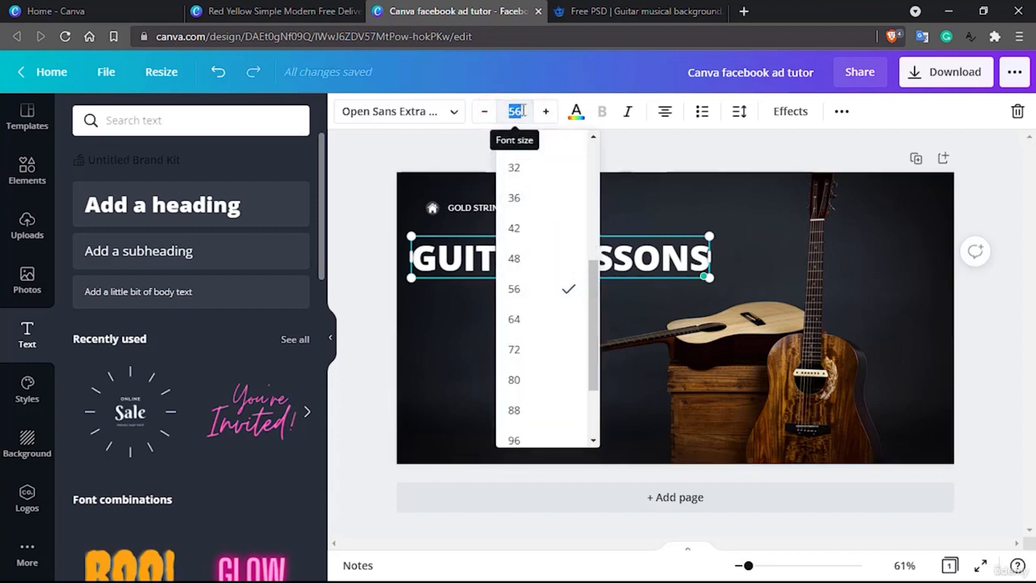
key(Return)
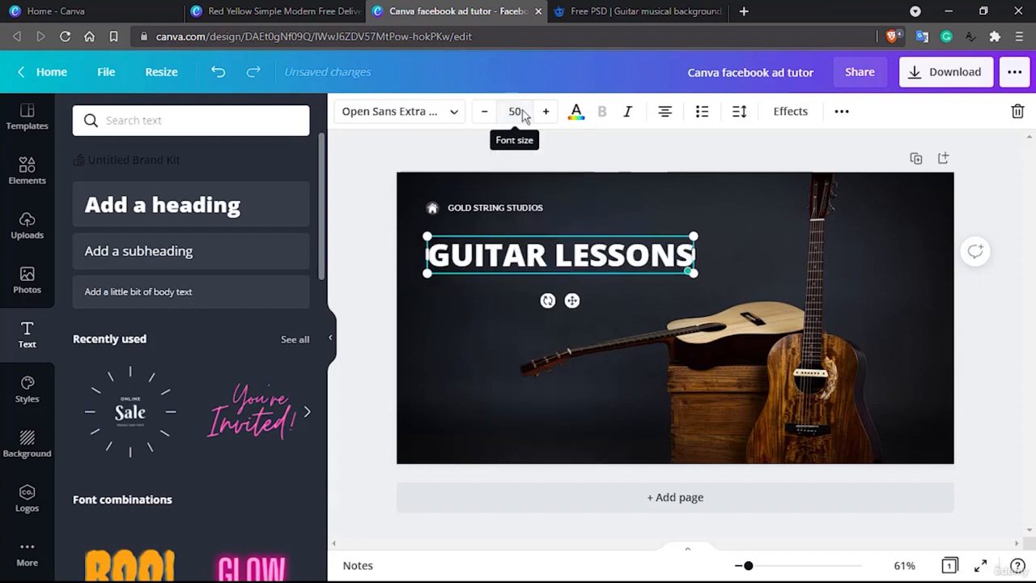
click(628, 145)
Select the GUITAR LESSONS heading text and view the available text colours.
click(523, 256)
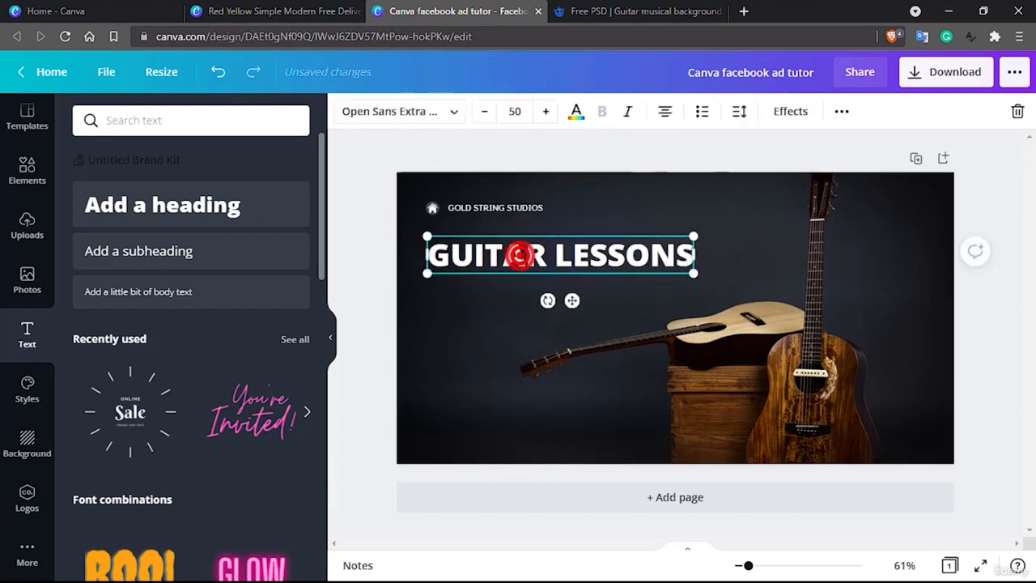
click(523, 255)
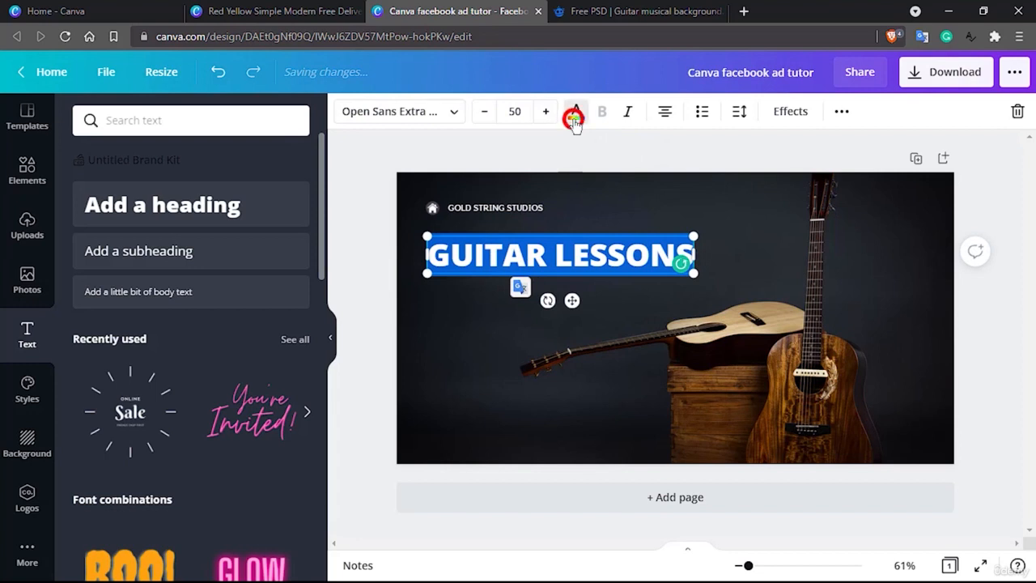
click(573, 117)
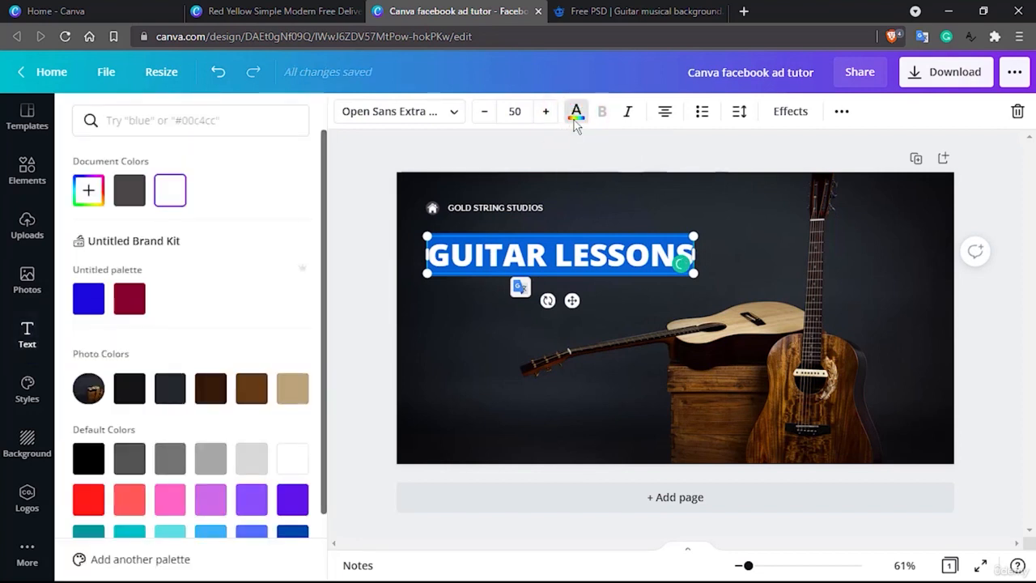
click(624, 219)
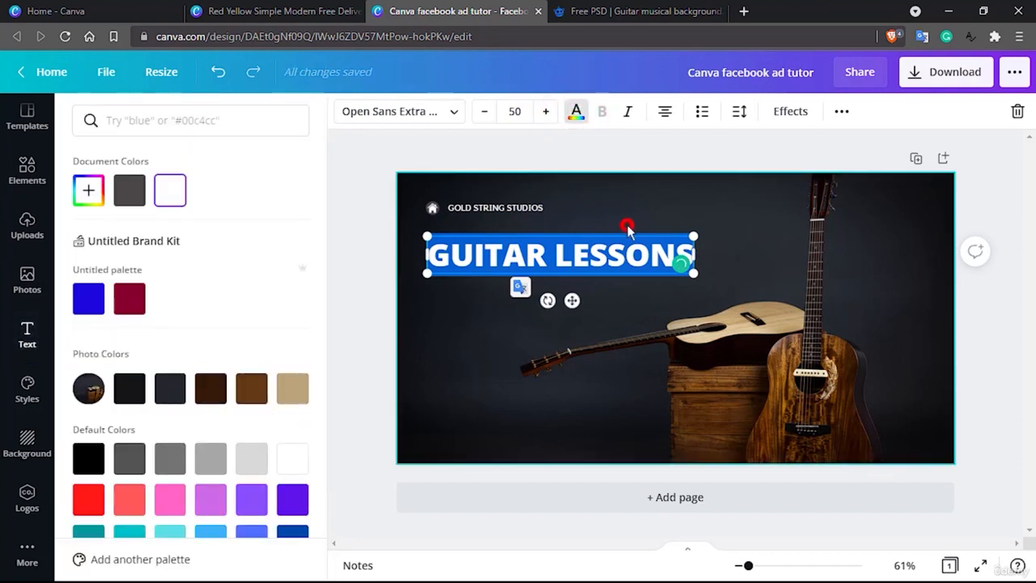
Colour only the word GUITAR in the heading with the medium brown from the photo colours.
click(495, 251)
double_click(495, 254)
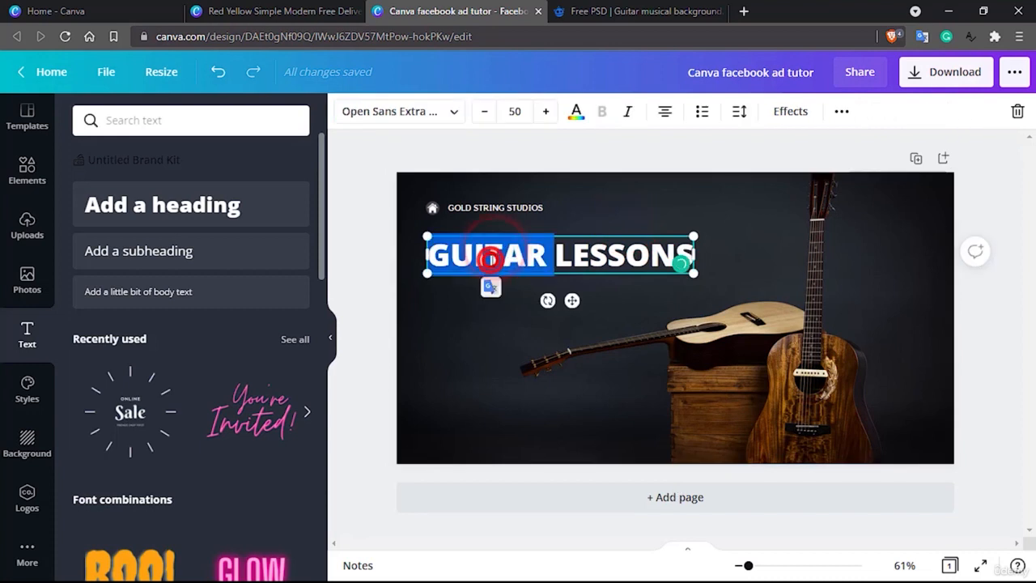
click(573, 114)
click(251, 388)
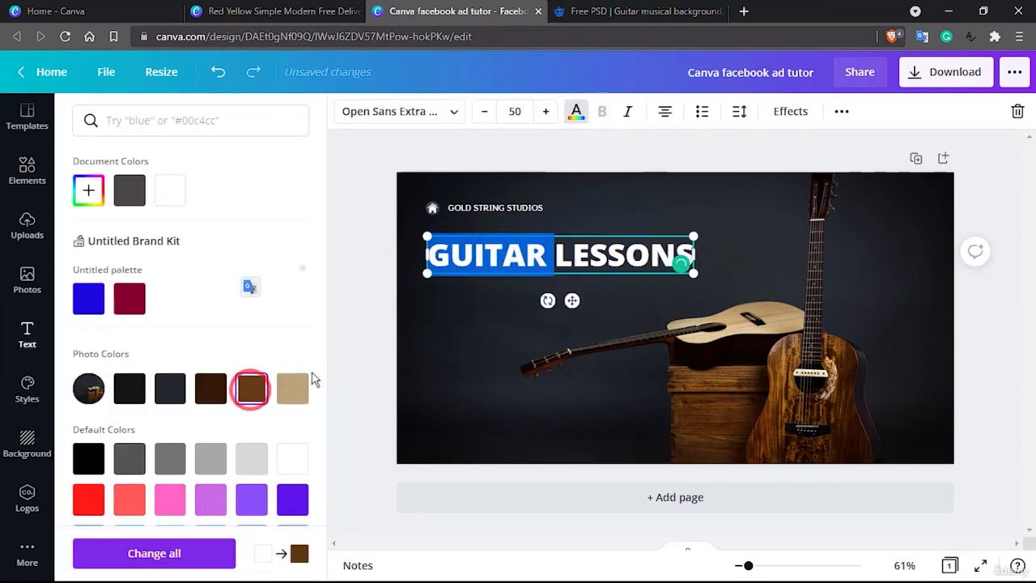
click(451, 333)
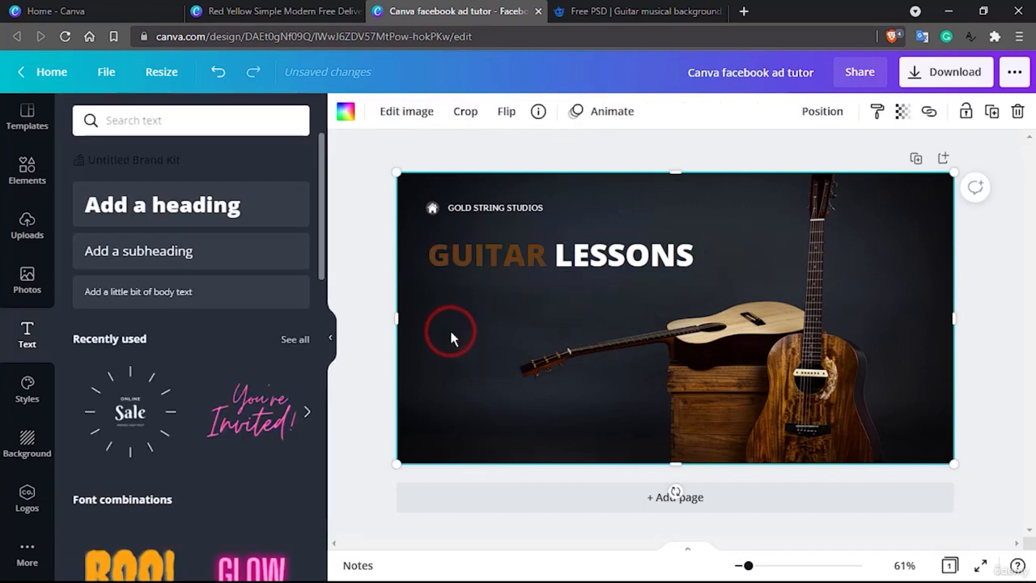
Recolour the word GUITAR in the heading with the light tan from the photo colours.
click(518, 258)
double_click(518, 257)
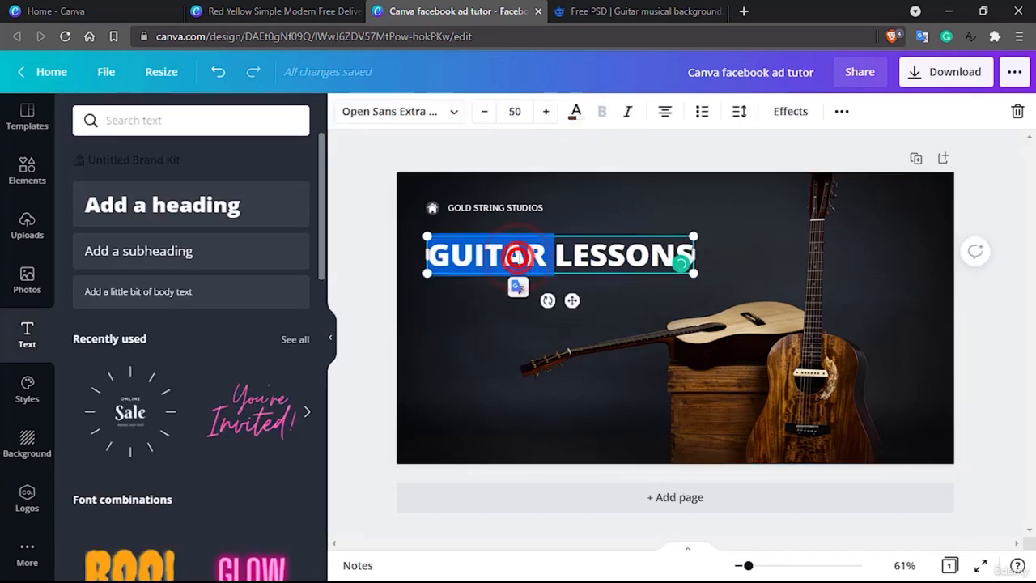
click(575, 113)
click(292, 389)
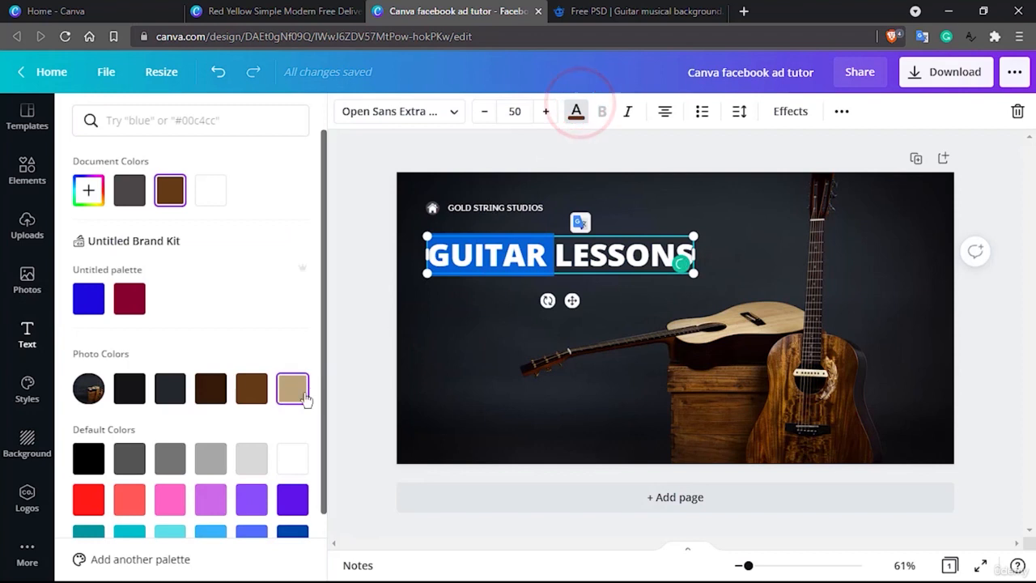
click(504, 326)
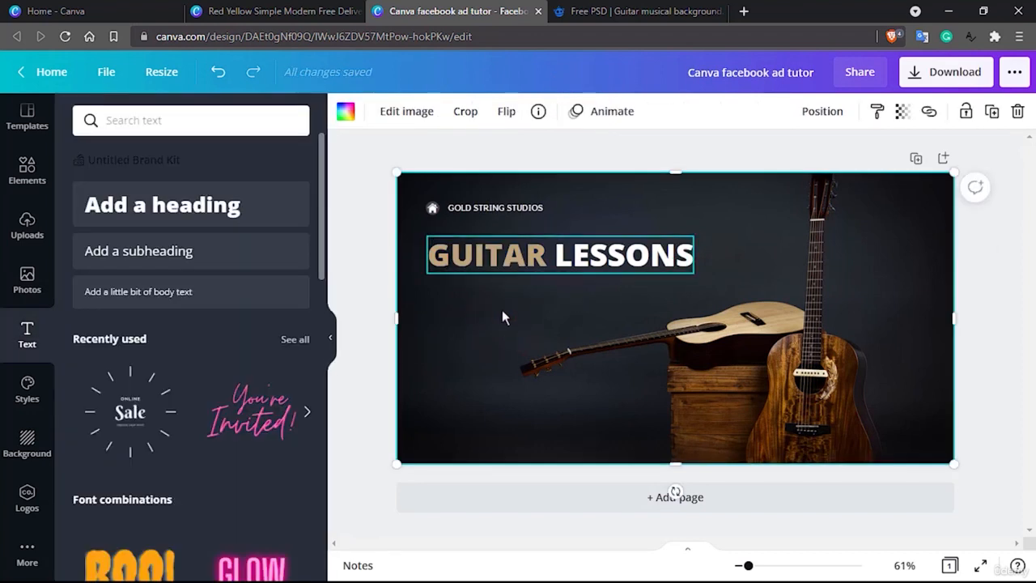
Select the GOLD STRING STUDIOS text and examine the available text colours and the brand kit's palette page.
click(490, 213)
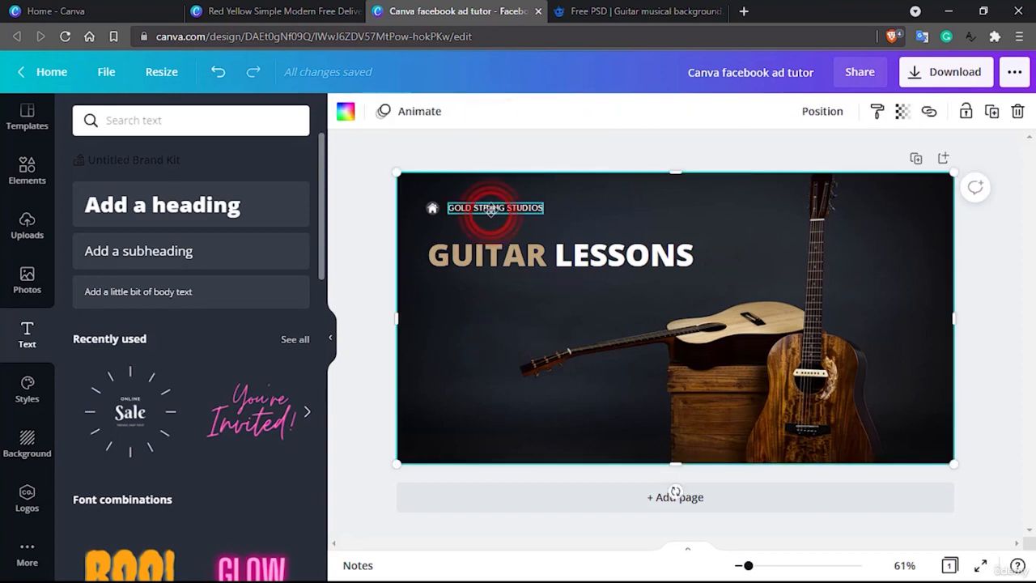
double_click(491, 209)
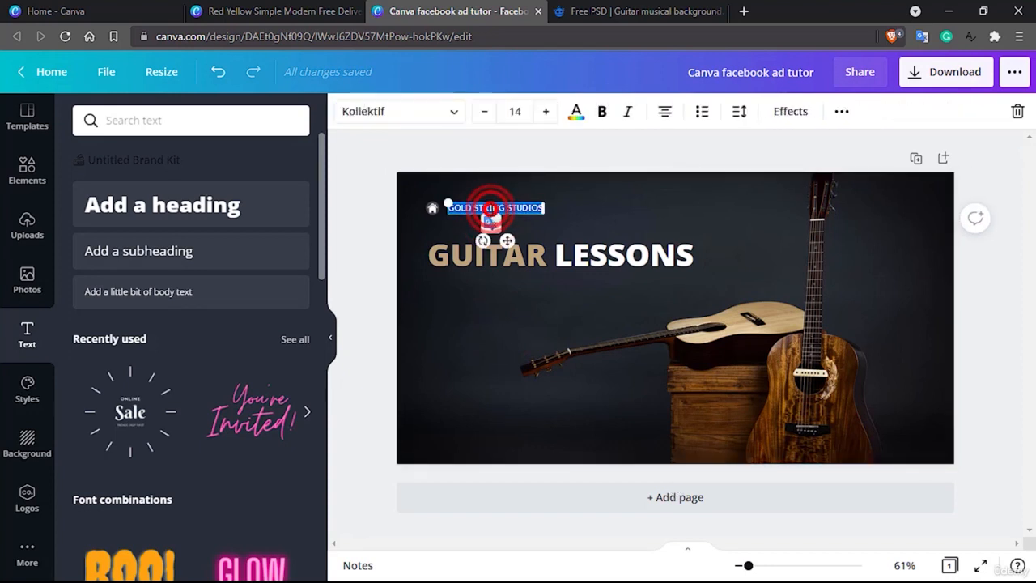
click(585, 115)
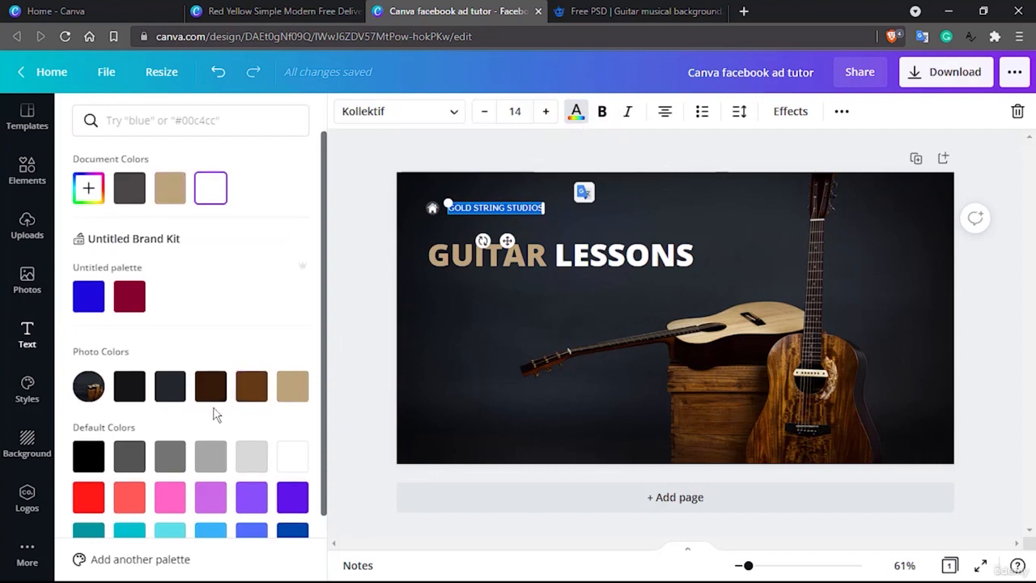
scroll(215, 410, down, 1)
scroll(208, 458, up, 1)
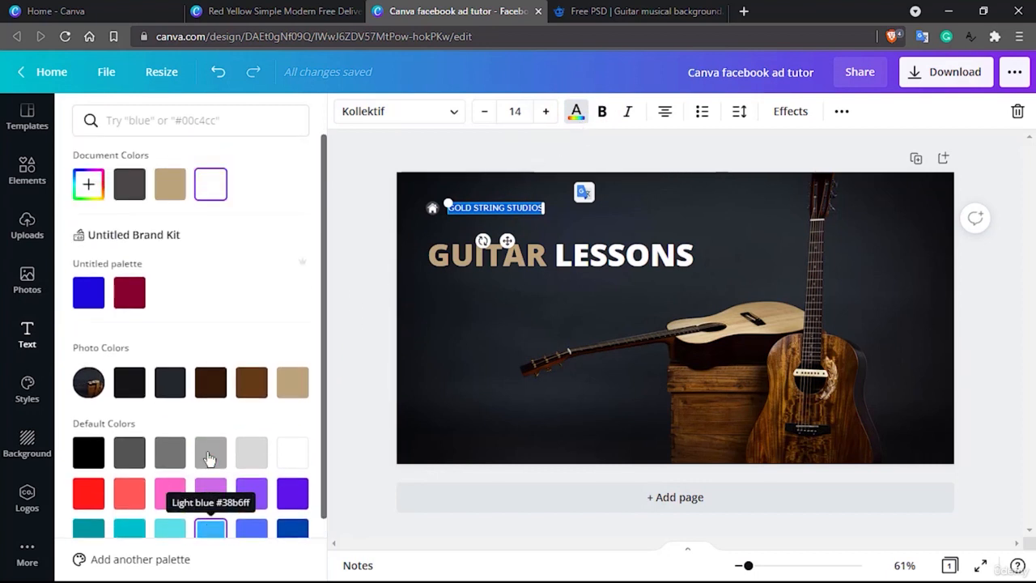
scroll(208, 458, down, 1)
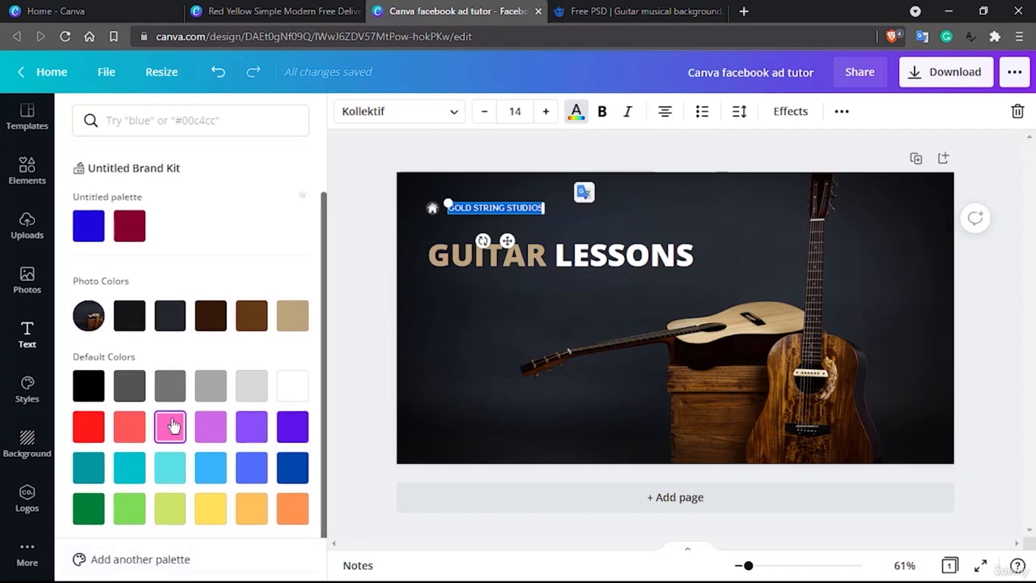
scroll(172, 425, up, 1)
scroll(172, 425, down, 1)
click(144, 562)
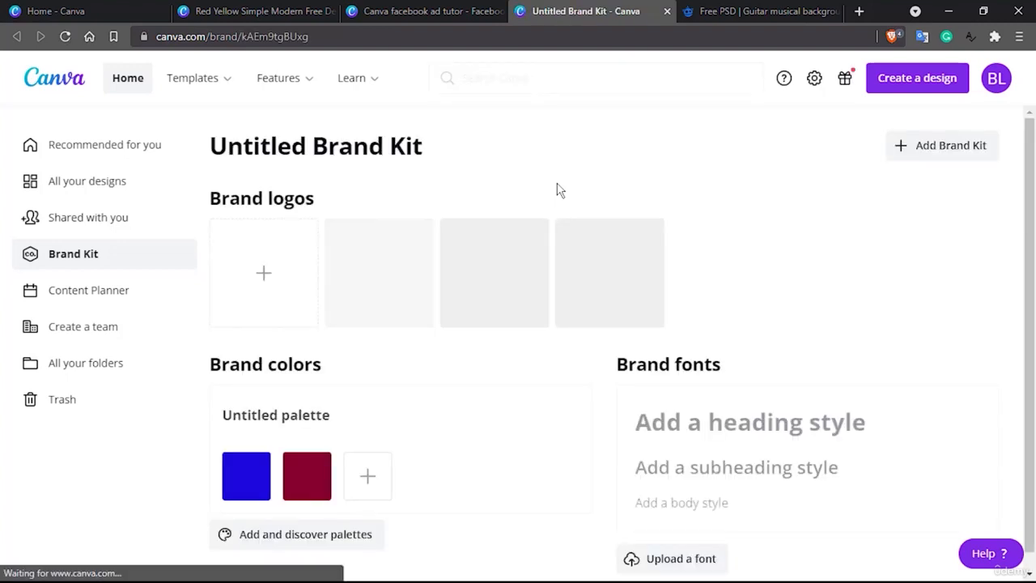
click(667, 12)
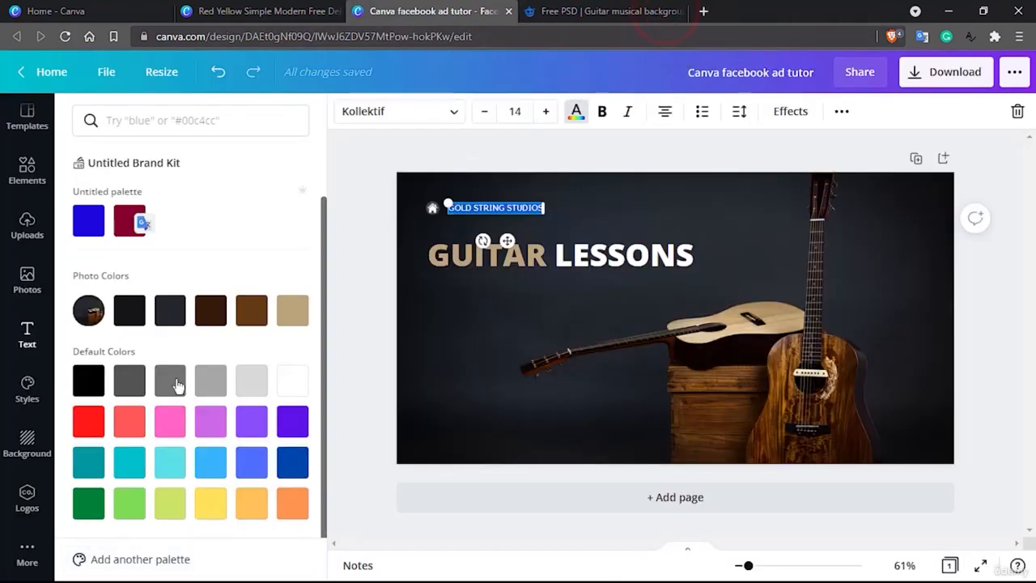
Try the light tan photo colour on the GOLD STRING STUDIOS text.
scroll(178, 387, down, 1)
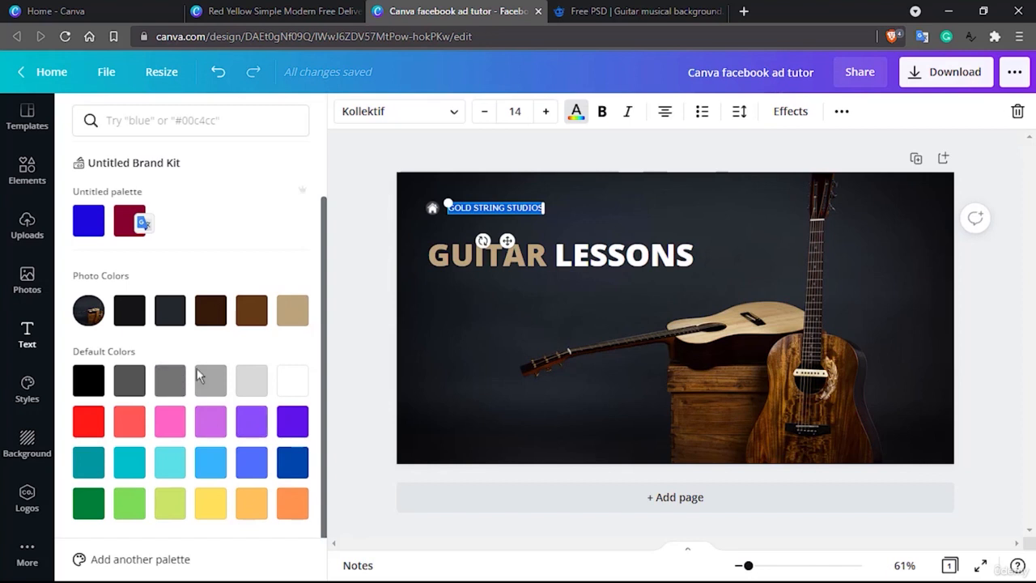
click(292, 311)
click(490, 315)
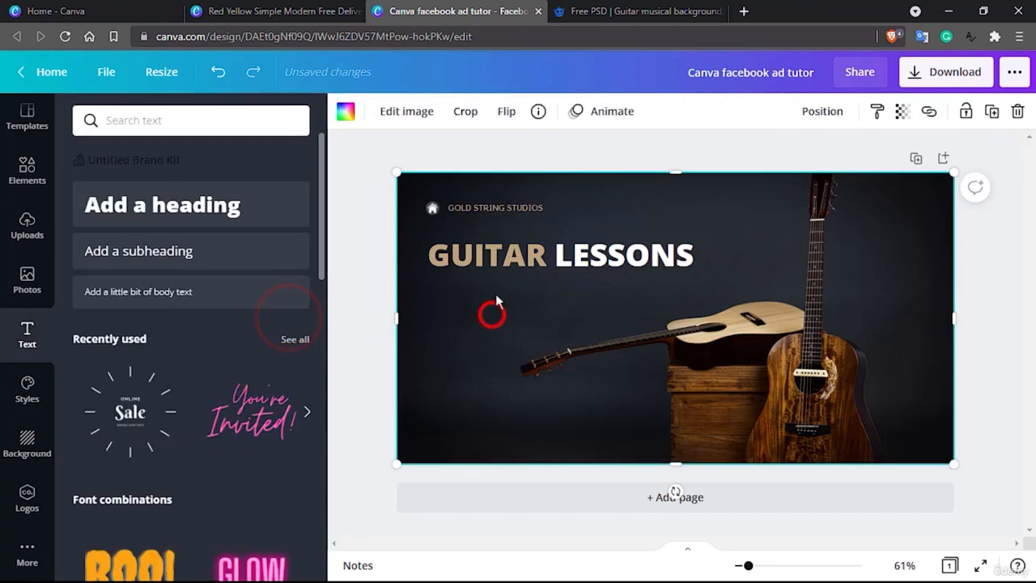
click(520, 312)
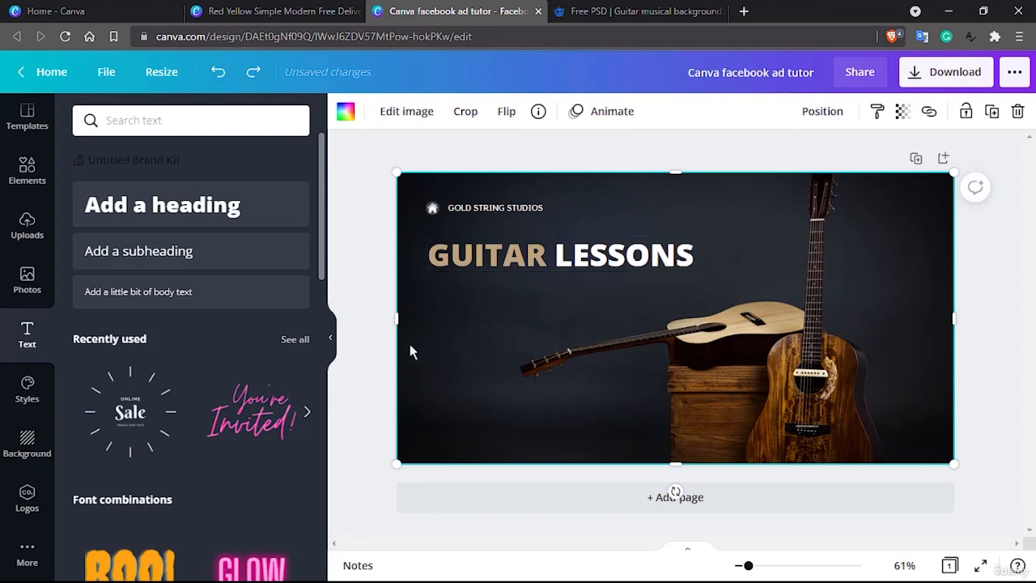
Search the design elements for "ribbon".
click(28, 174)
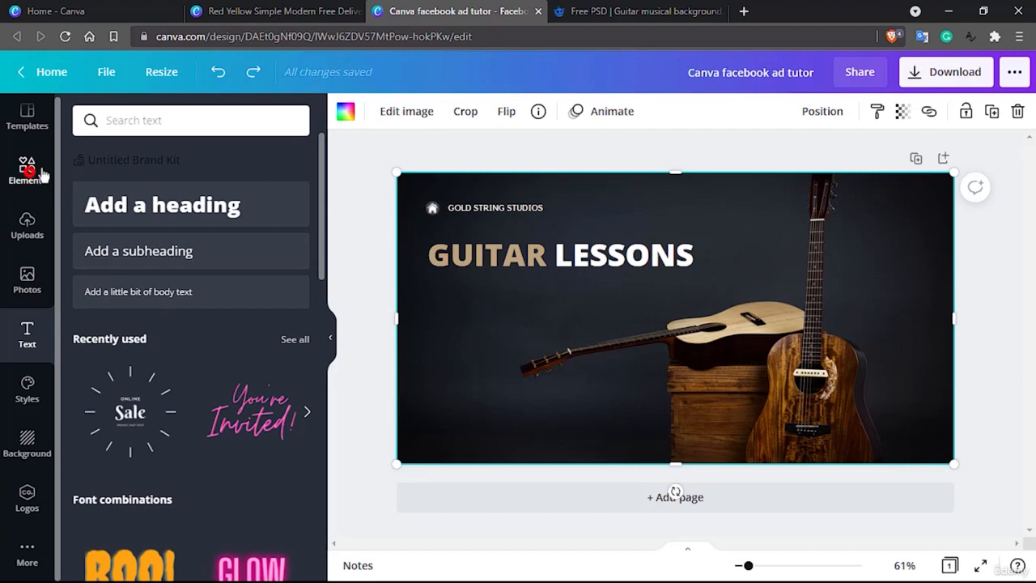
click(175, 119)
triple_click(175, 119)
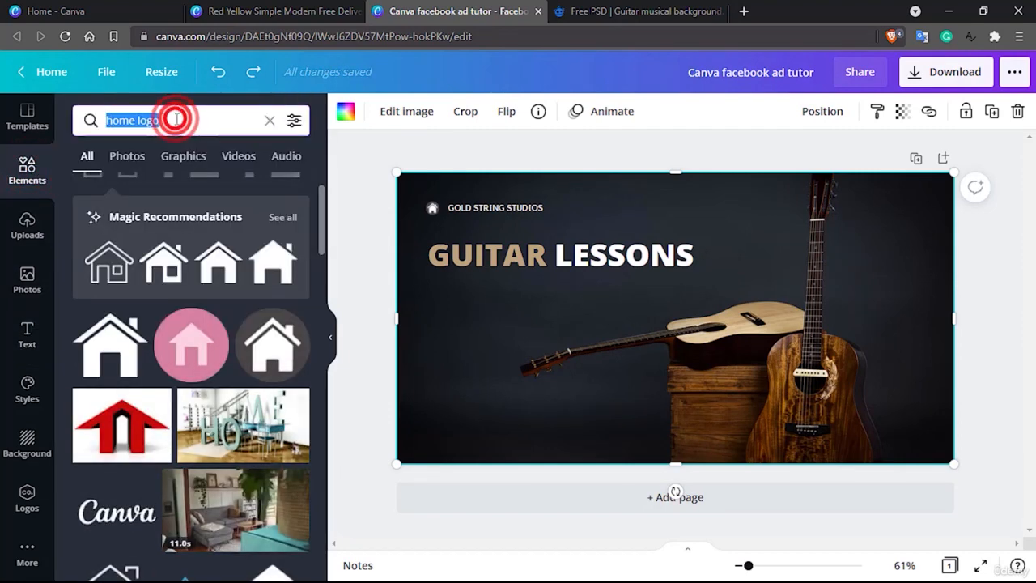
text(ribbon)
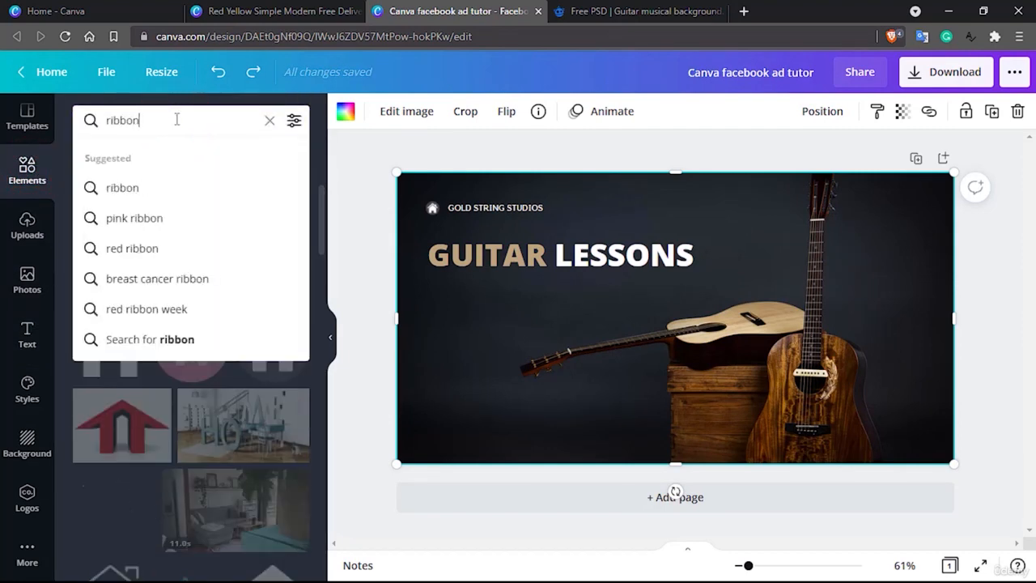
key(Return)
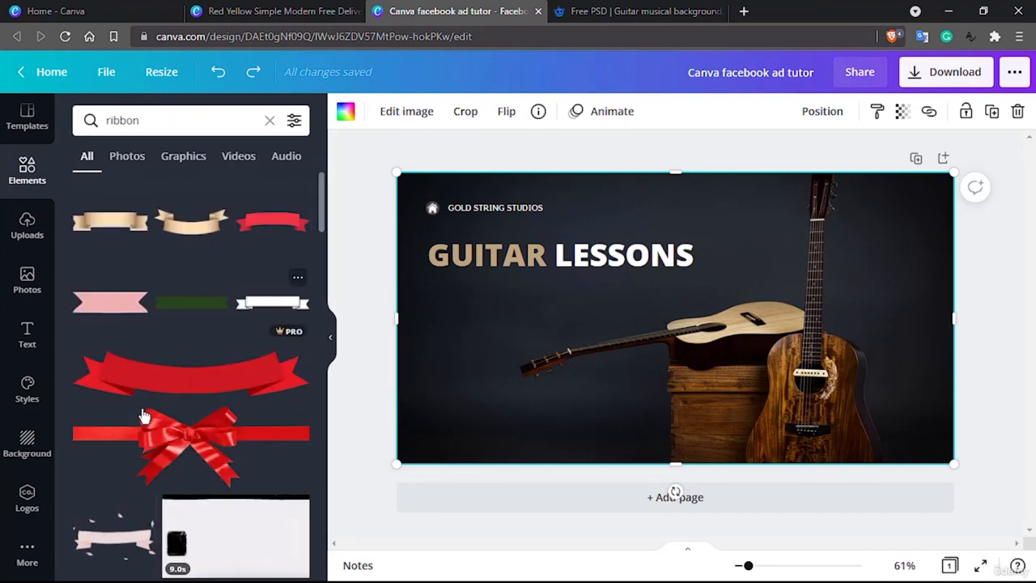
Refine the element search to "white ribbon" and place the free white folded banner below the GUITAR LESSONS heading.
click(104, 119)
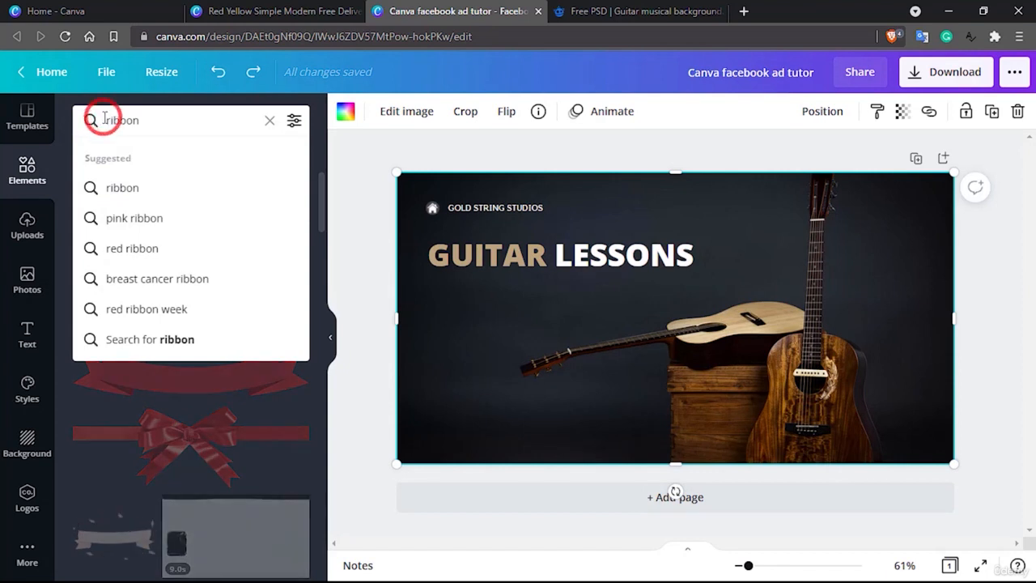
text(white)
key(Return)
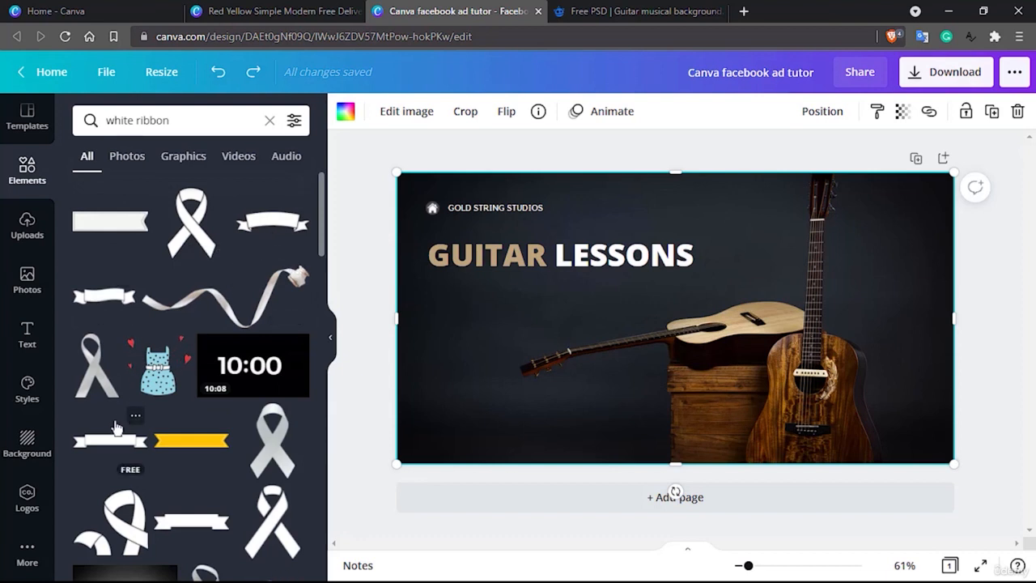
scroll(95, 451, down, 2)
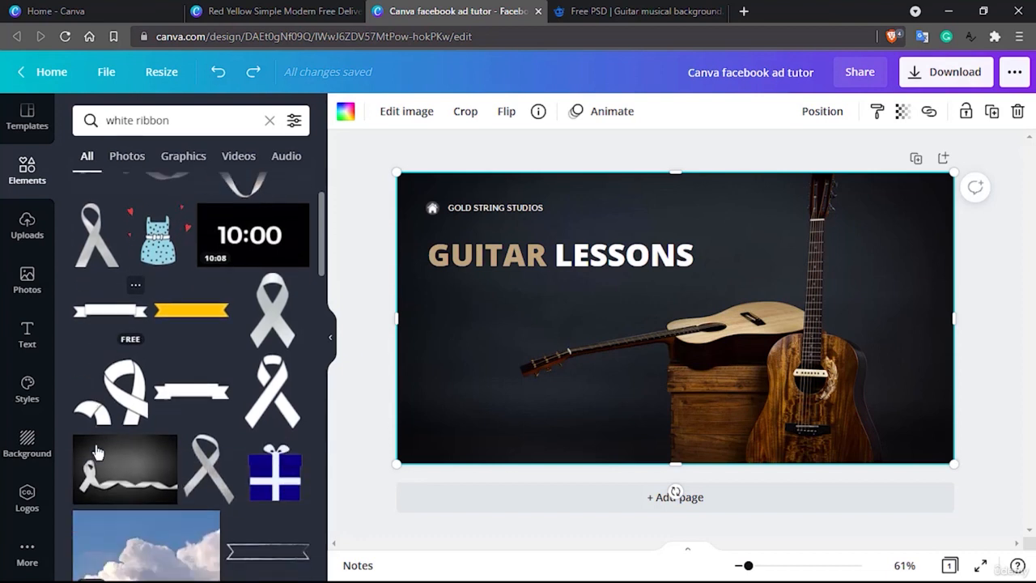
scroll(95, 451, down, 2)
scroll(95, 451, up, 4)
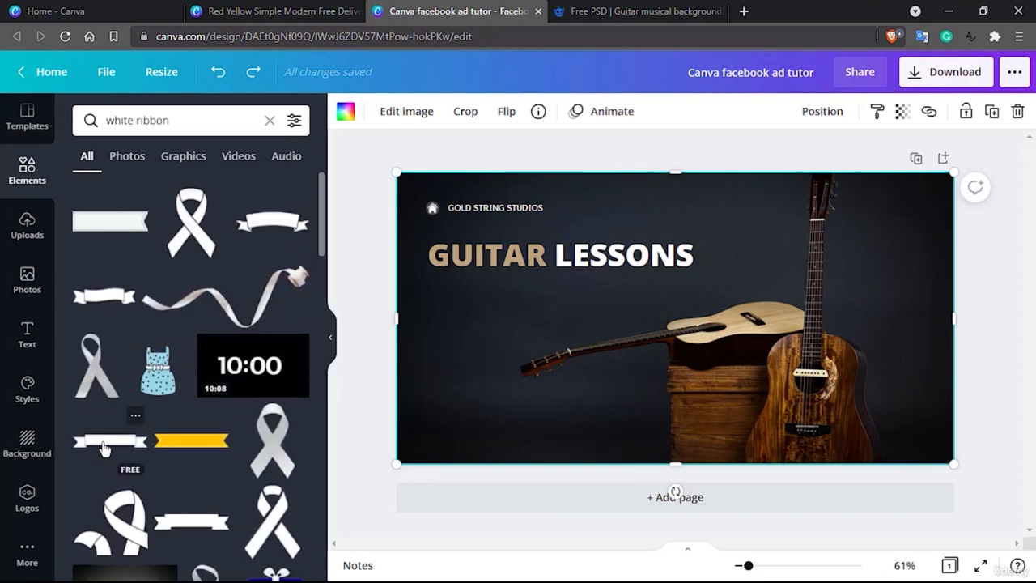
drag(104, 448, 462, 323)
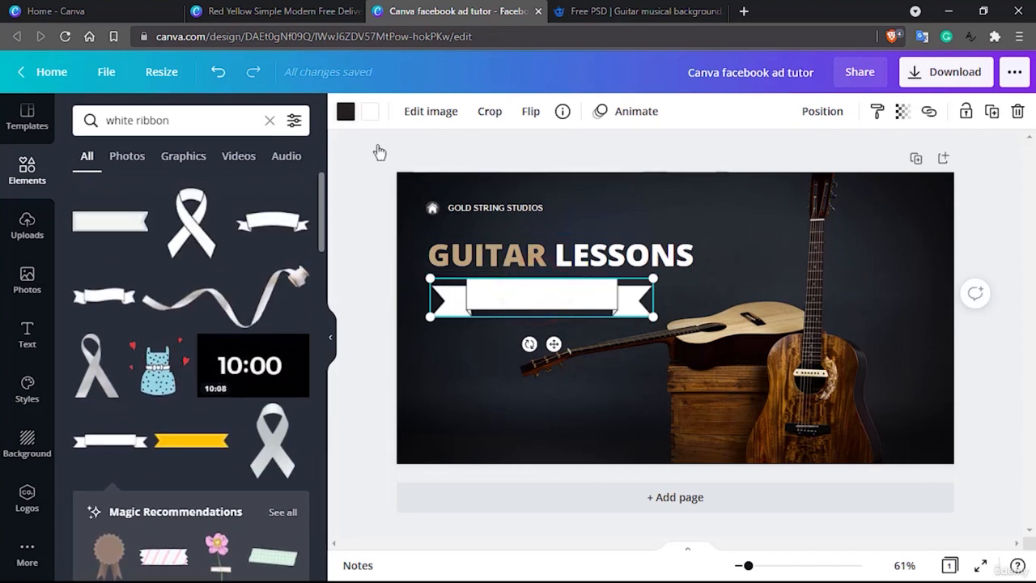
Recolour the ribbon banner, changing its dark parts to the document's dark grey and its white parts to light grey.
click(345, 113)
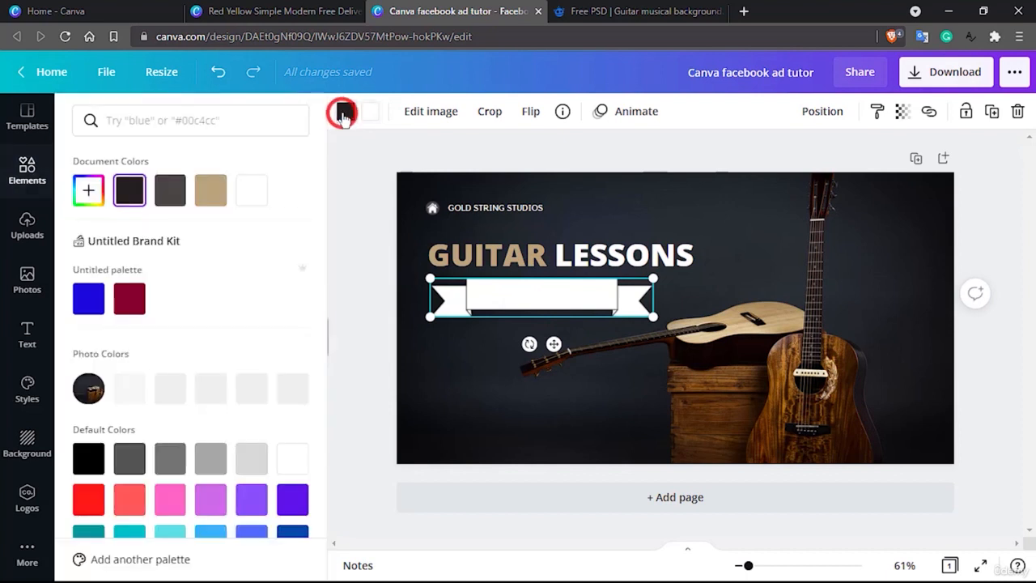
click(173, 196)
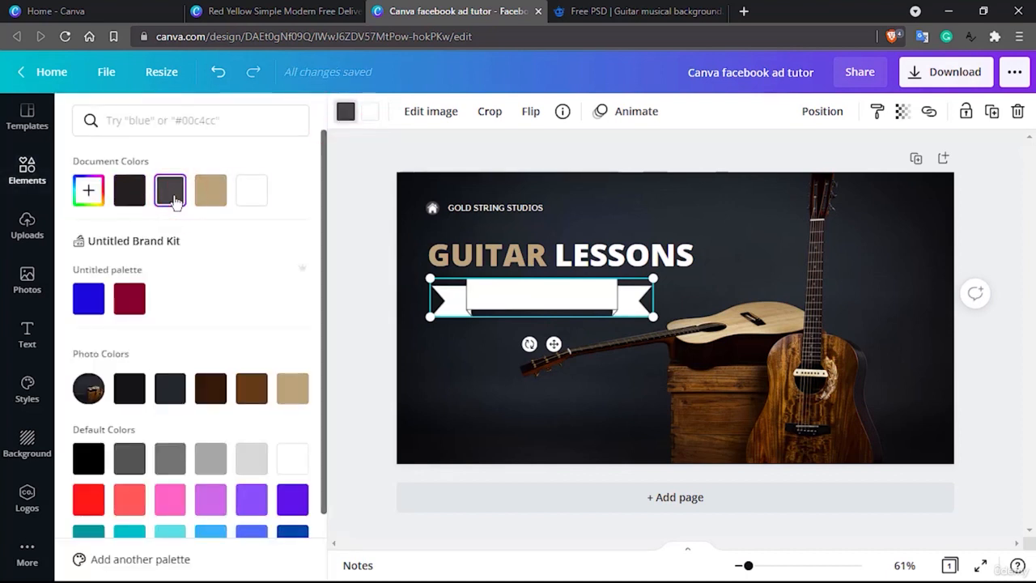
click(370, 111)
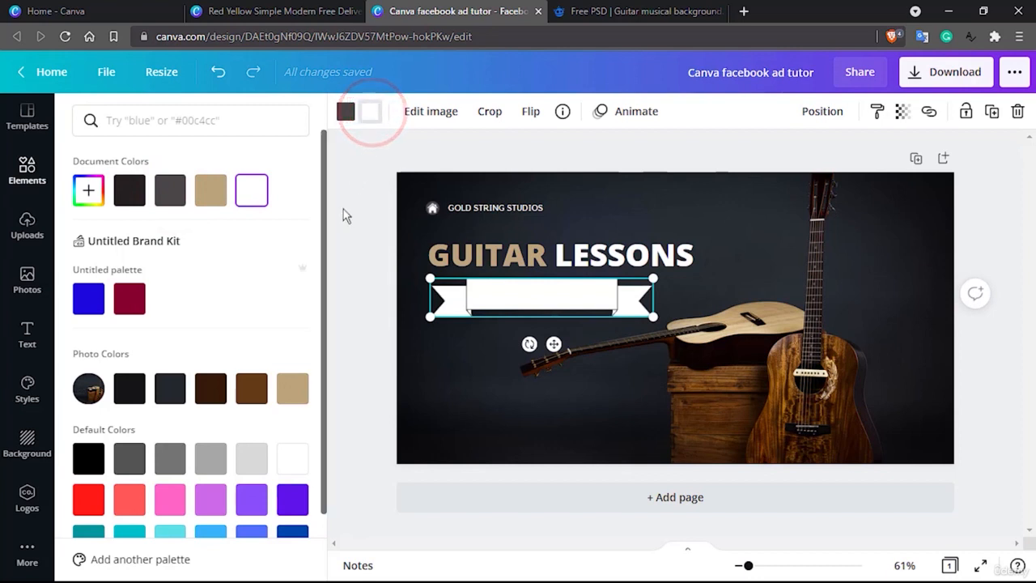
click(262, 471)
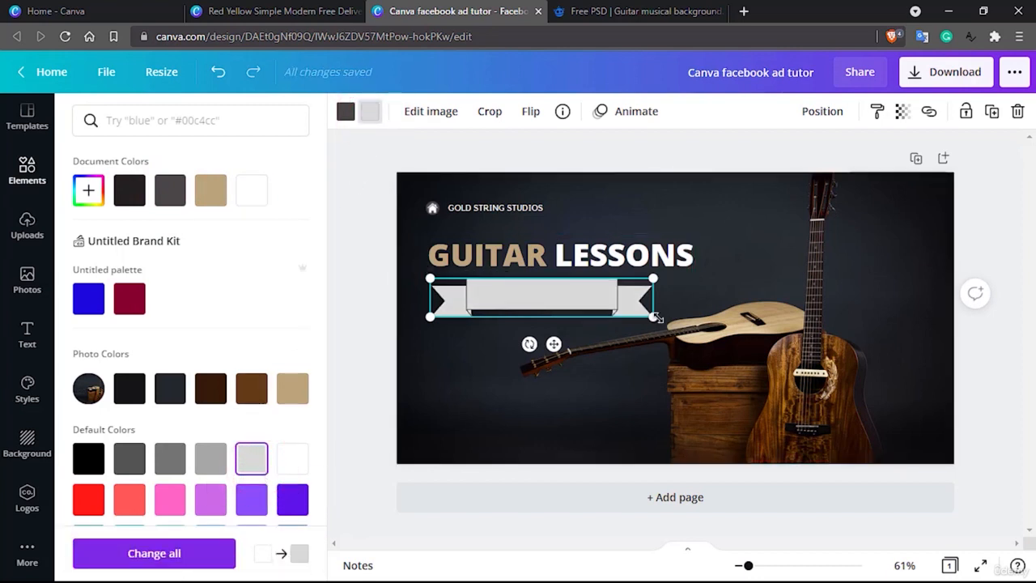
Scale the ribbon banner down and shift it to the right beneath the GUITAR LESSONS heading.
drag(653, 316, 569, 302)
drag(495, 291, 539, 291)
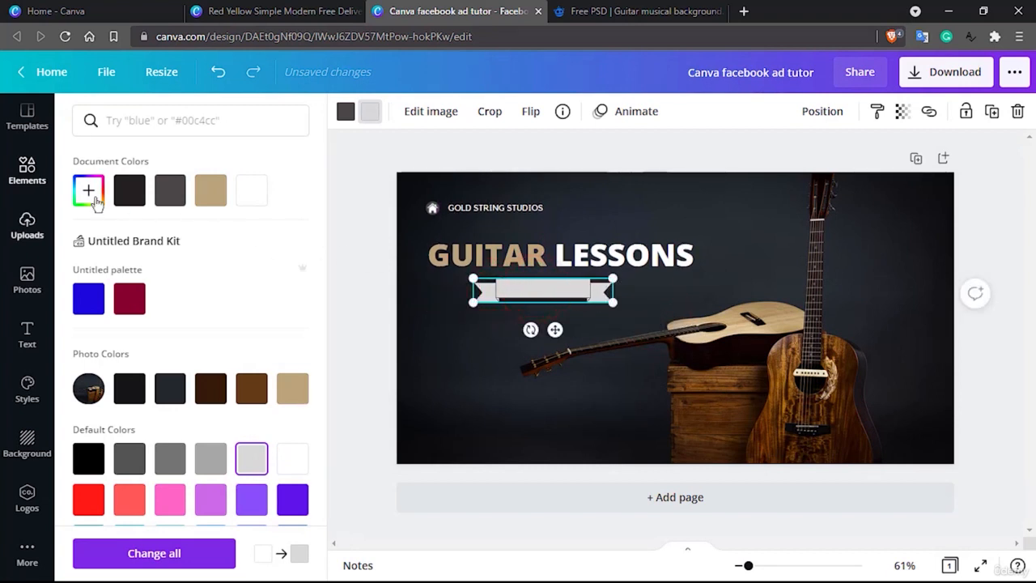
click(24, 185)
Add a subheading reading "All Skill levels" directly below the ribbon banner.
click(27, 333)
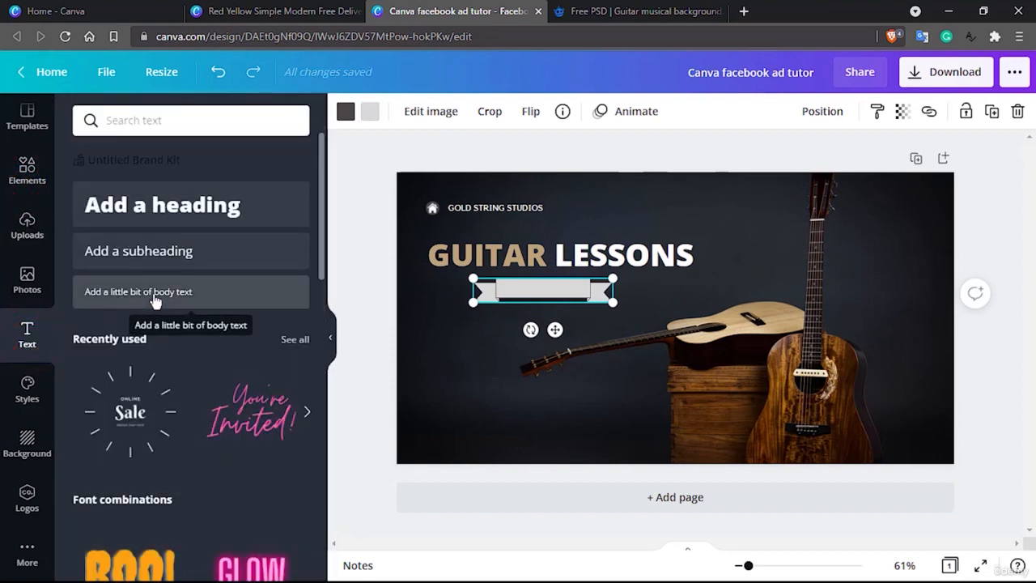
click(152, 245)
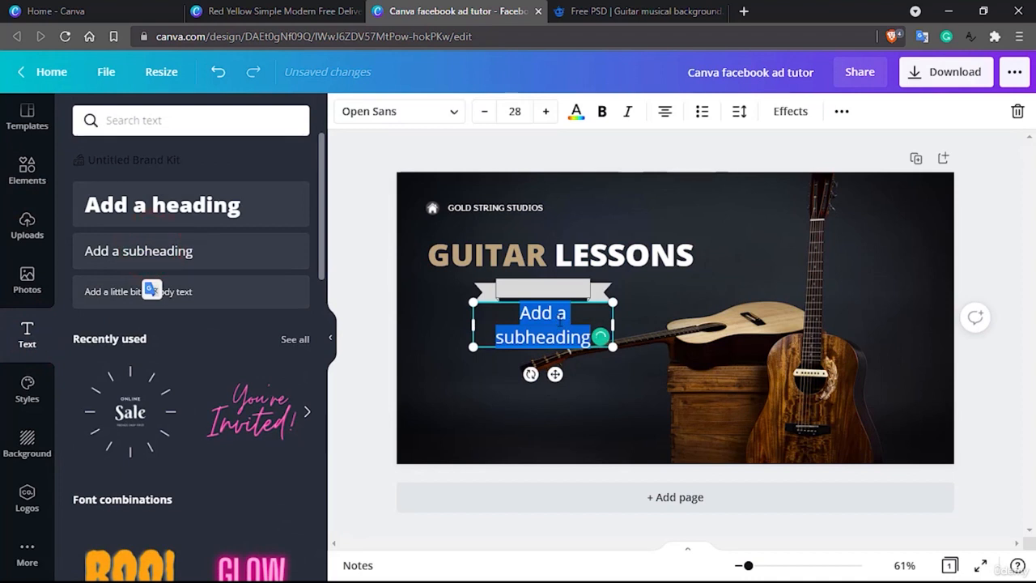
text(All Skill)
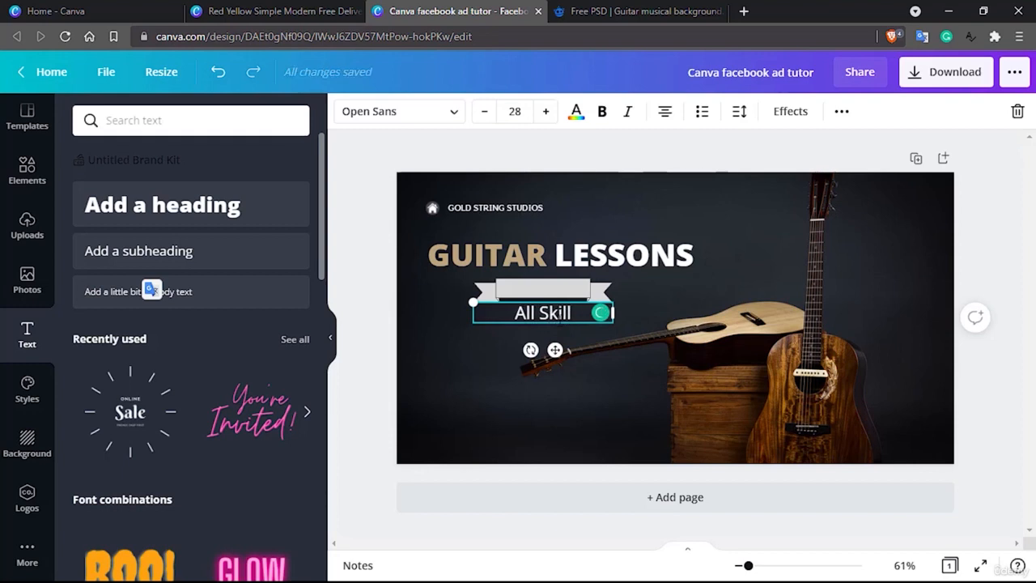
text(levels)
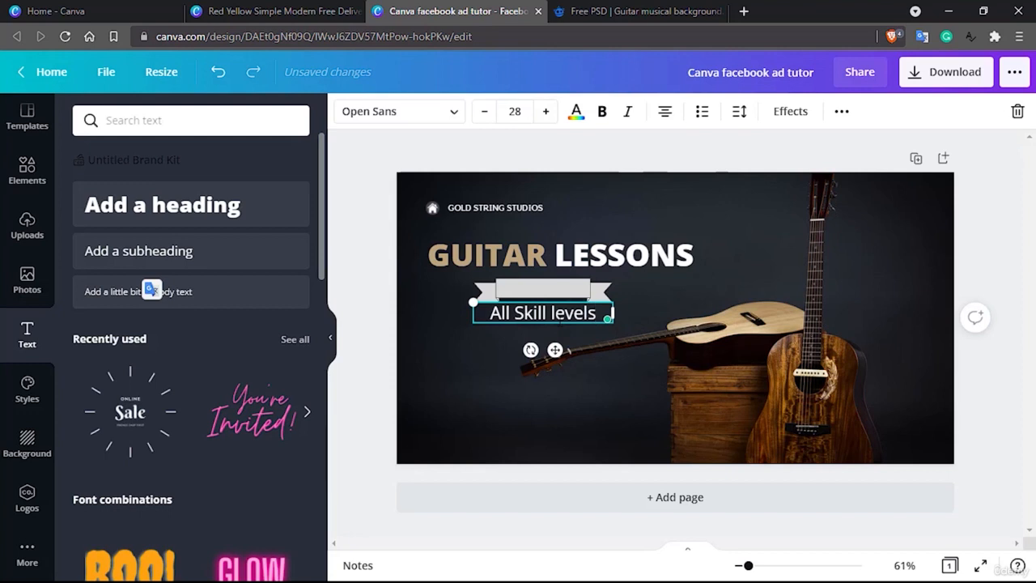
click(648, 299)
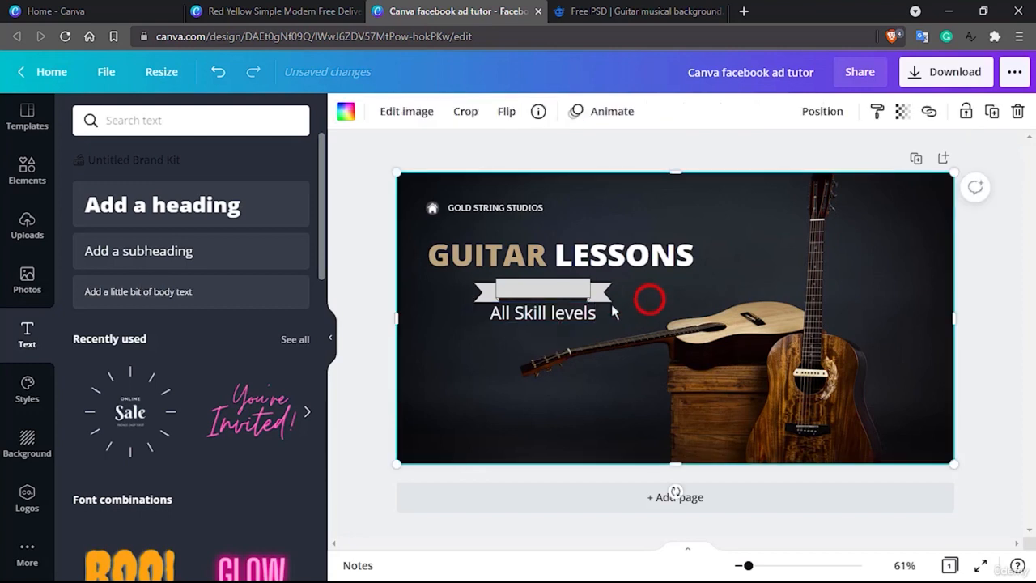
Try fitting the All Skill levels text onto the ribbon banner, and enlarge the banner to hold it.
click(530, 314)
drag(530, 313, 532, 289)
click(454, 322)
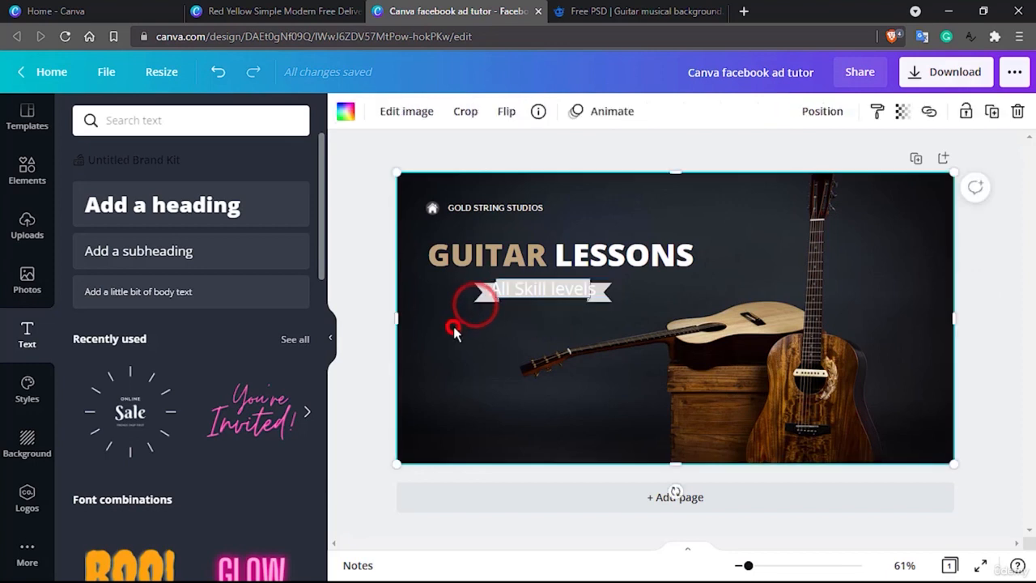
click(529, 283)
drag(529, 284, 543, 310)
click(532, 288)
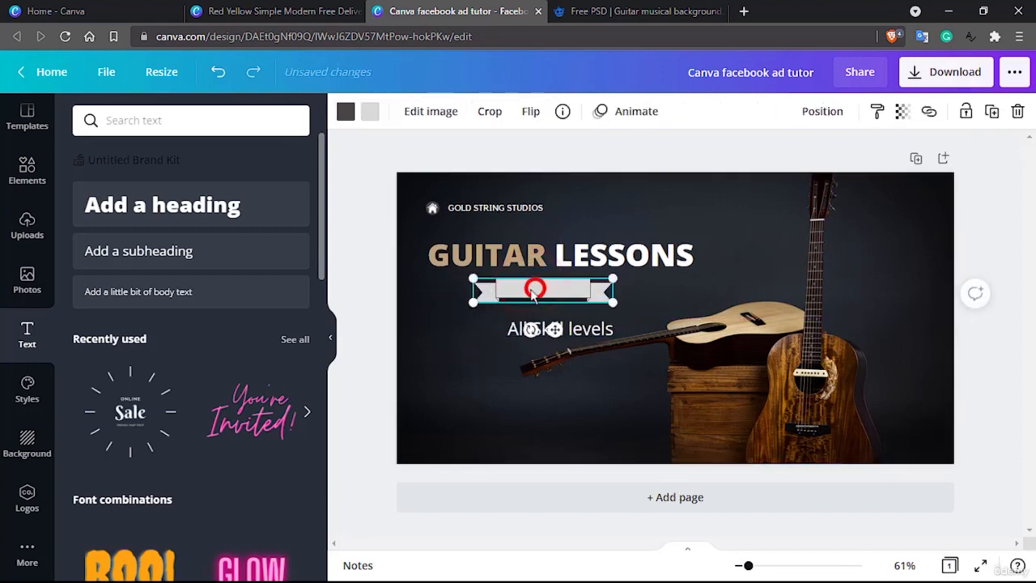
drag(475, 302, 450, 308)
drag(612, 305, 660, 311)
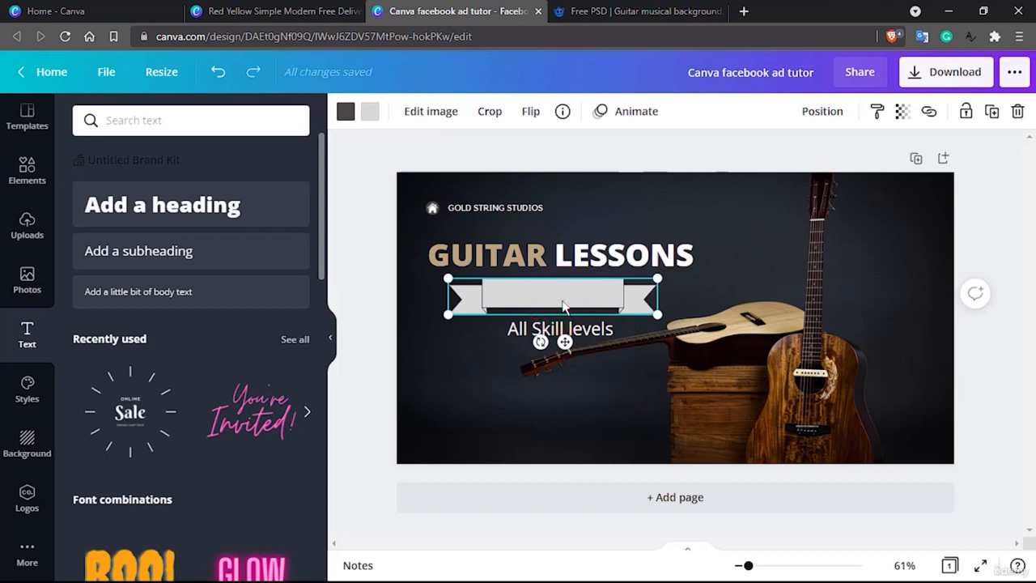
Delete the ribbon banner and move the All Skill levels text directly beneath the GUITAR LESSONS heading.
key(Delete)
drag(552, 329, 539, 283)
Try the Knewave, Raleway and Archivo Black fonts on the GUITAR LESSONS heading, ending on Open Sans Extra Bold.
click(521, 255)
click(516, 253)
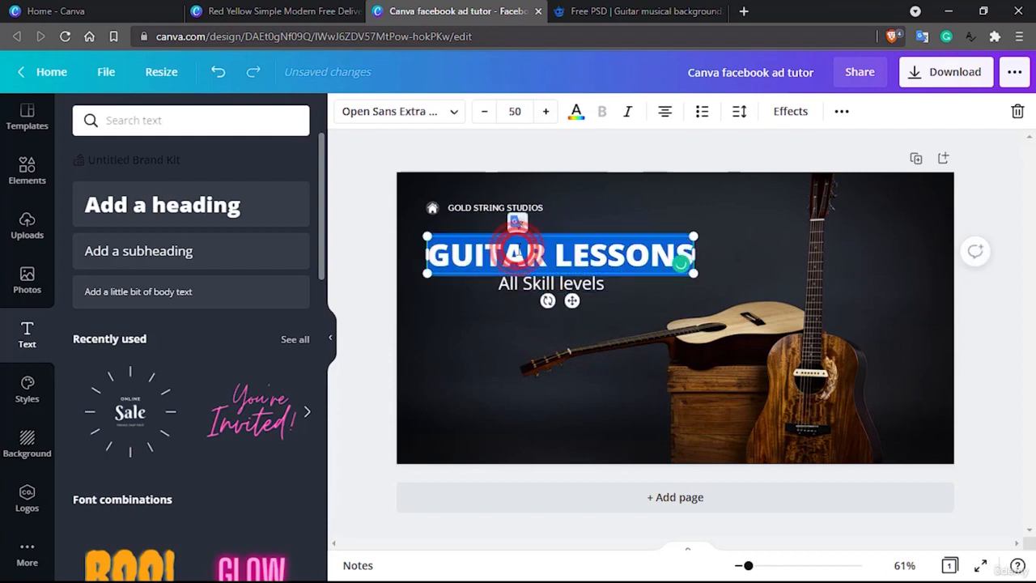
click(451, 115)
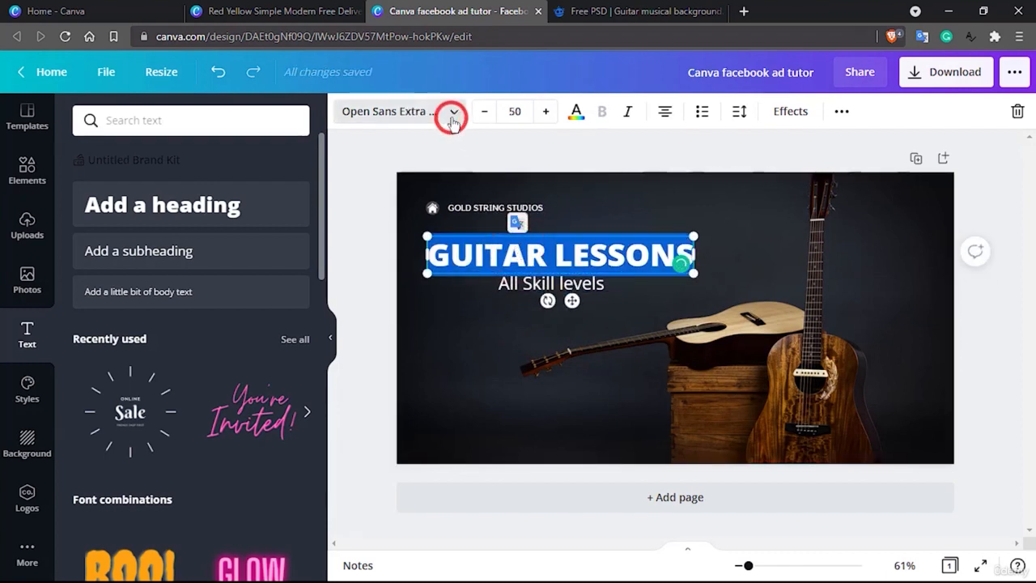
click(84, 278)
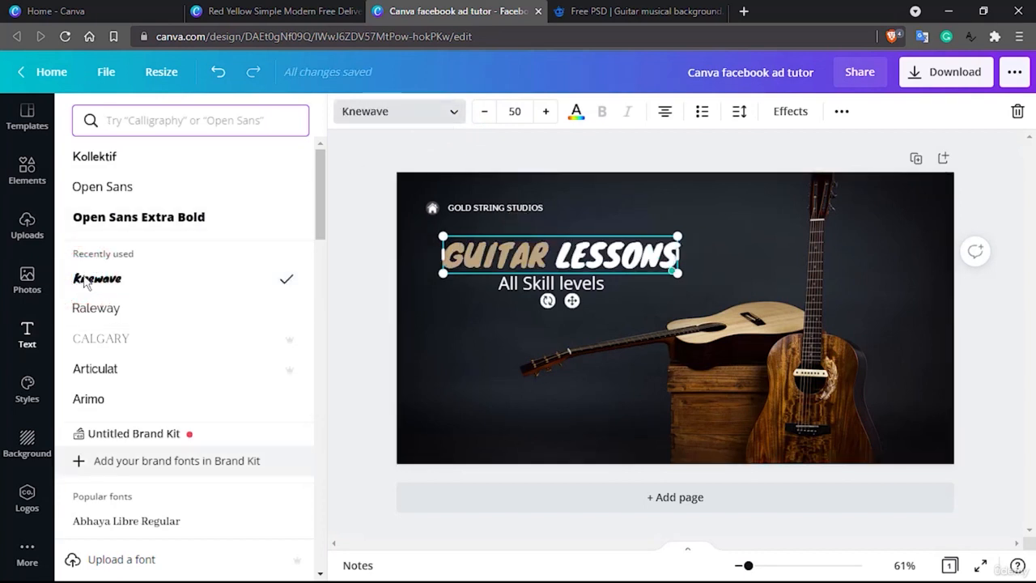
click(163, 216)
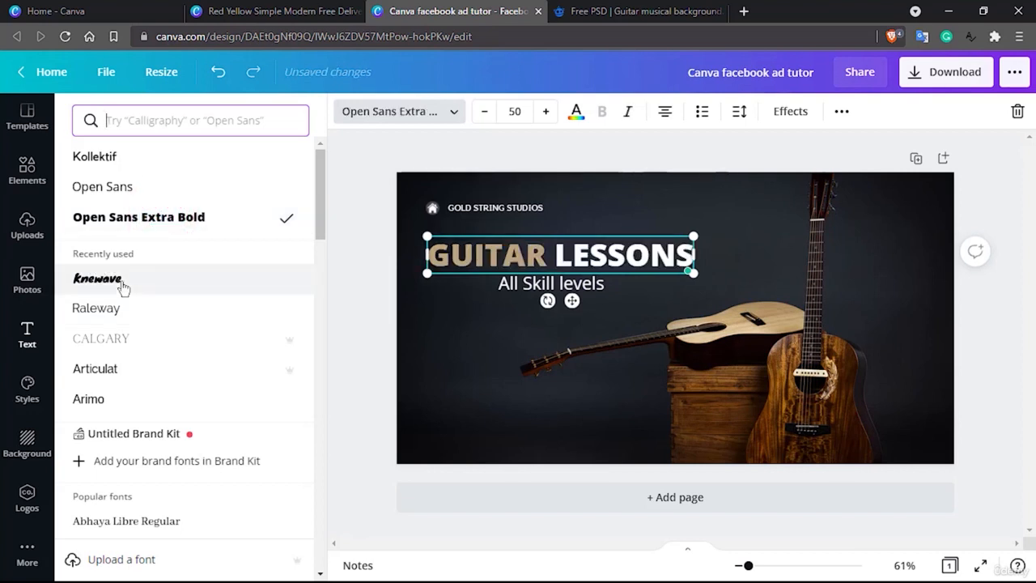
click(116, 311)
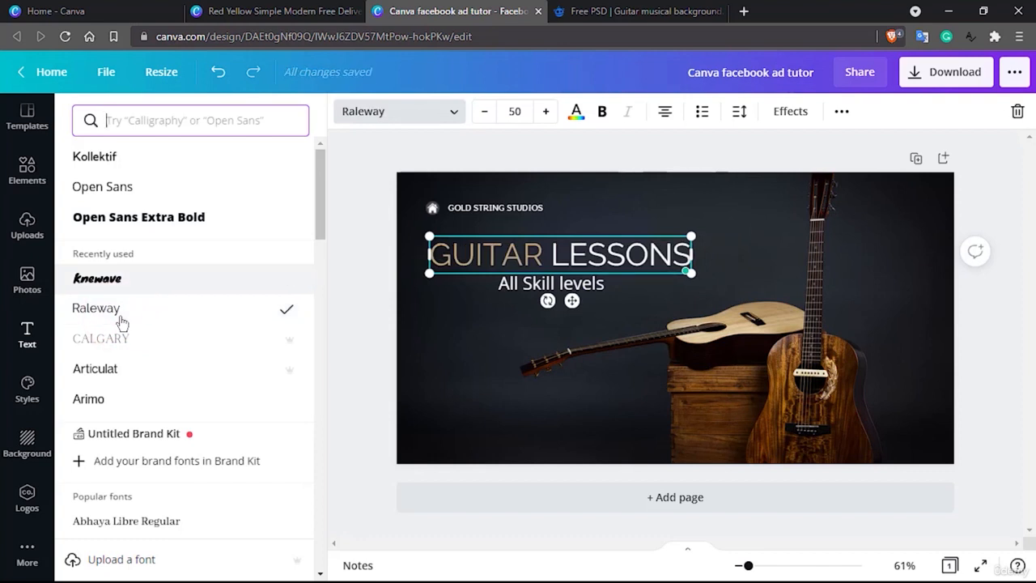
scroll(188, 416, down, 5)
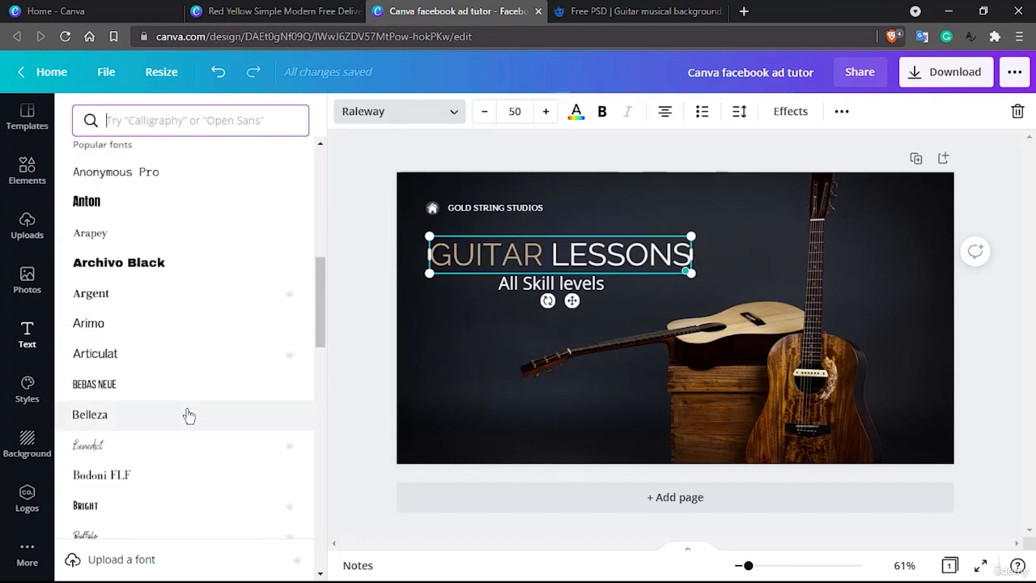
click(170, 279)
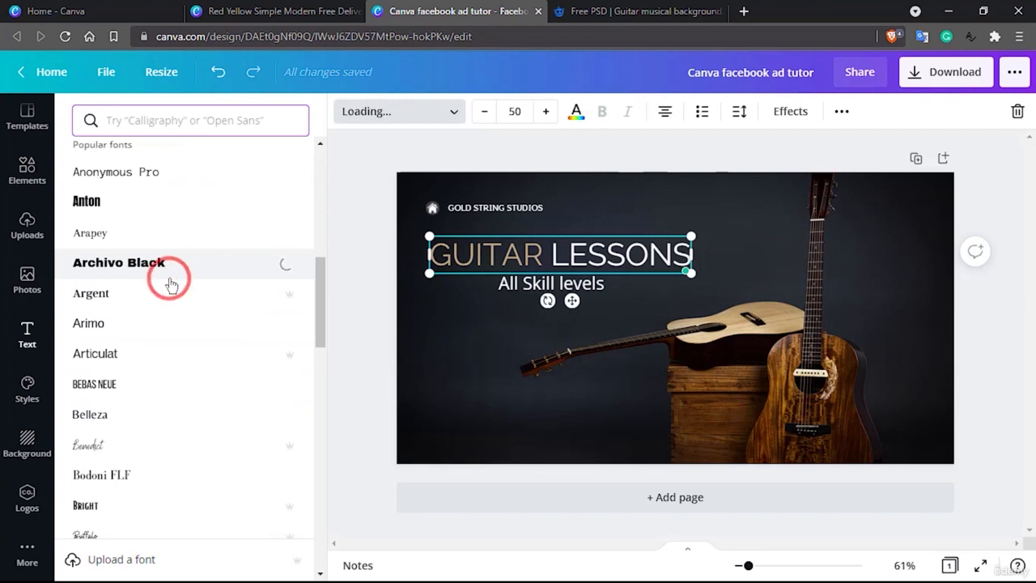
scroll(187, 340, up, 5)
scroll(186, 341, up, 2)
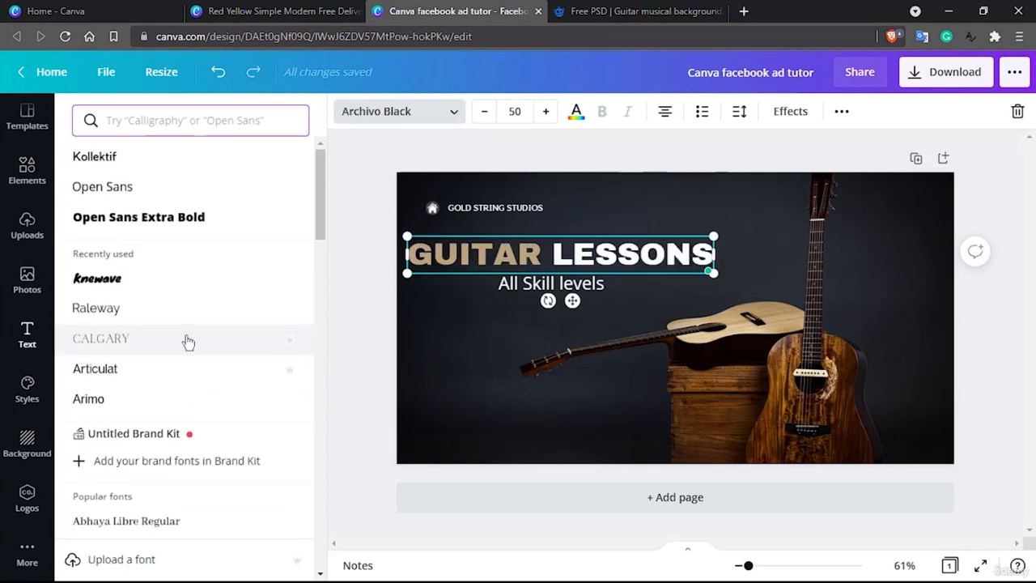
click(149, 218)
click(134, 287)
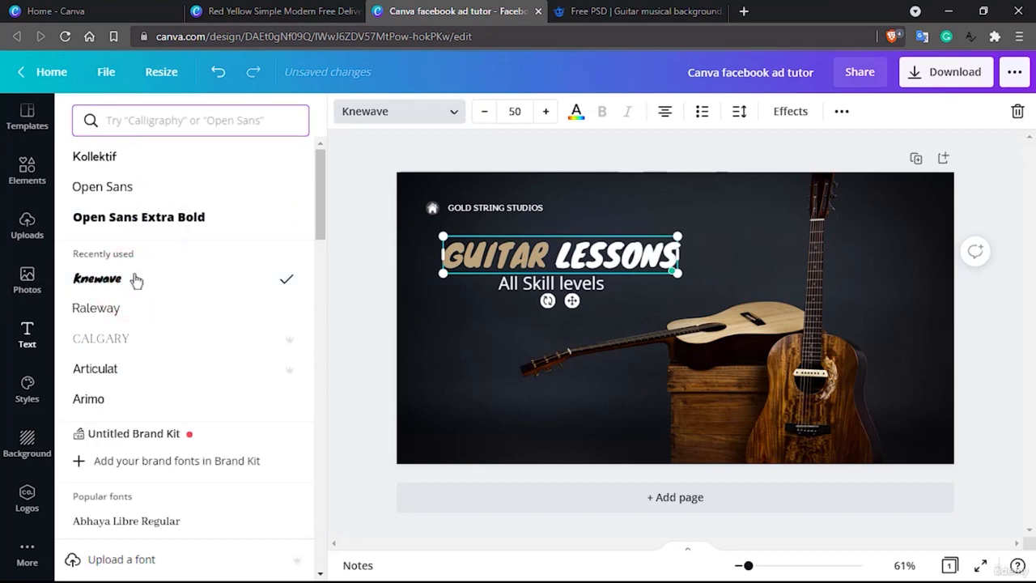
click(146, 220)
click(517, 303)
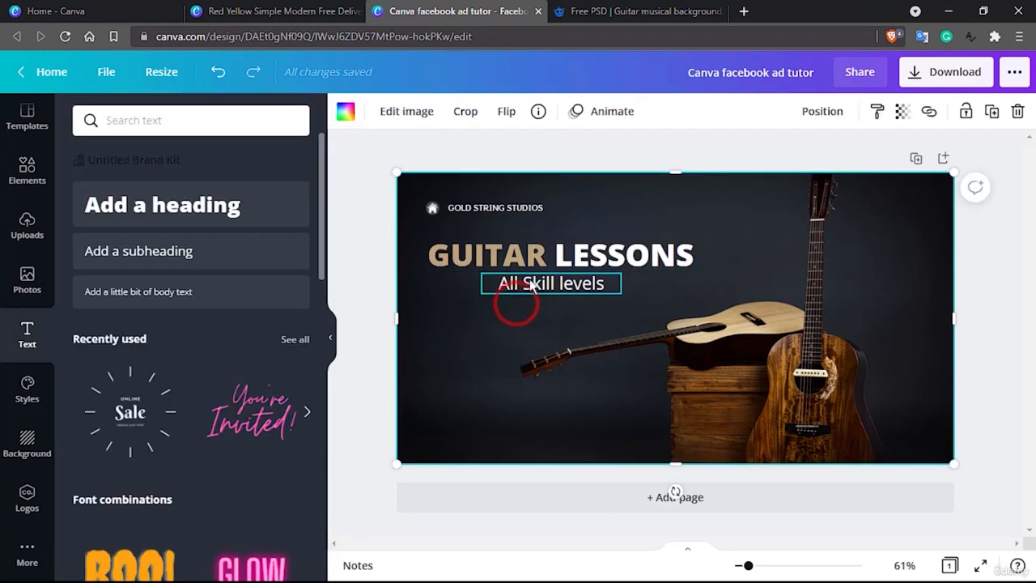
Change the font of the All Skill levels subheading to Raleway.
double_click(530, 282)
click(455, 112)
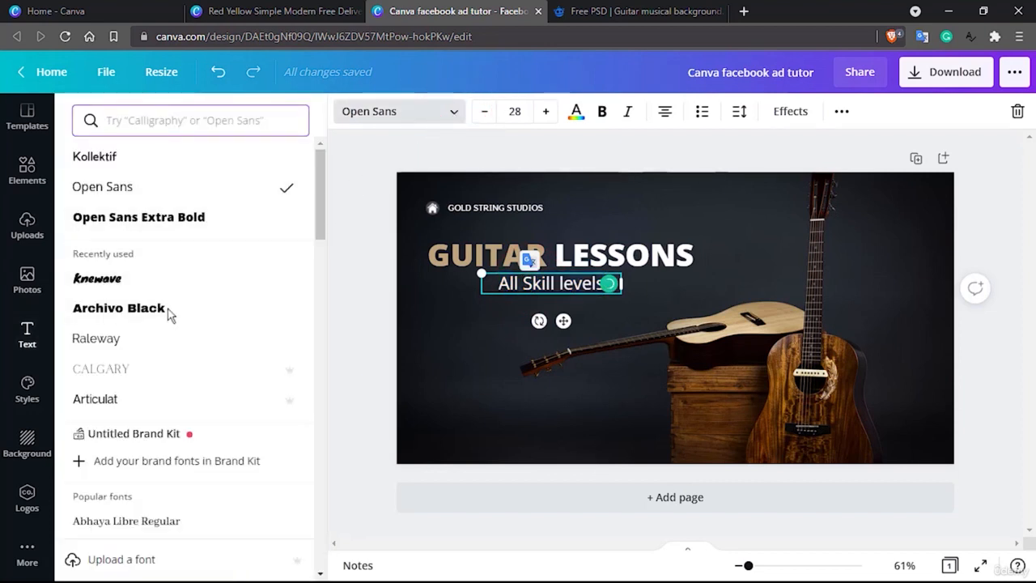
click(92, 340)
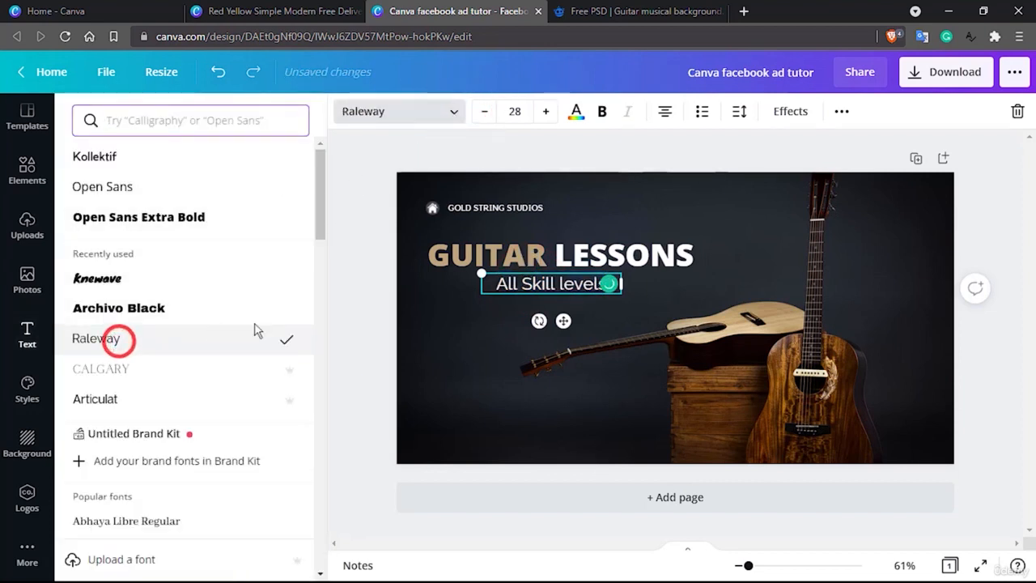
Set the All Skill levels text size to 24 and shift the text slightly lower beneath the heading.
double_click(538, 283)
triple_click(512, 289)
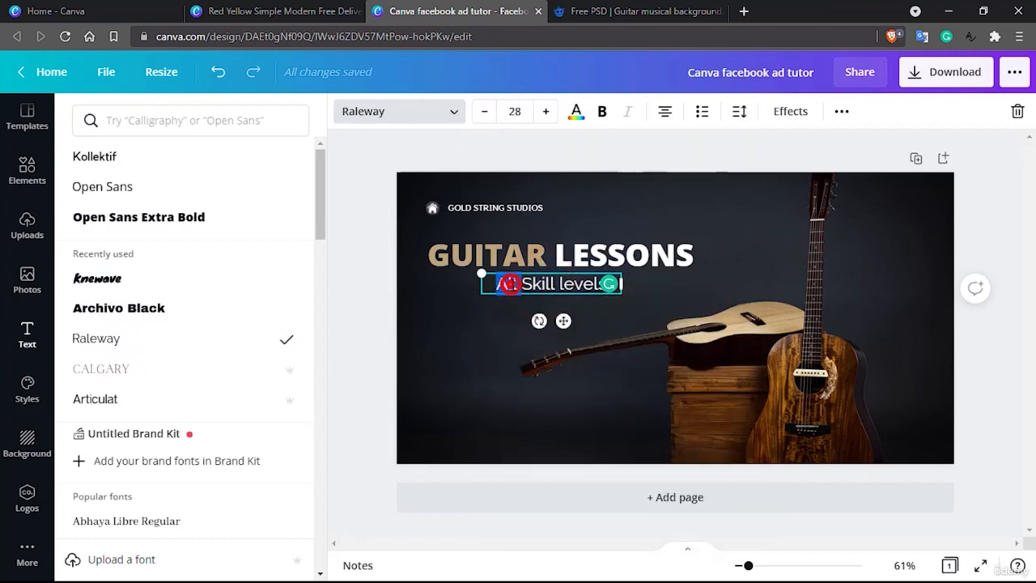
click(482, 112)
click(483, 112)
click(483, 112)
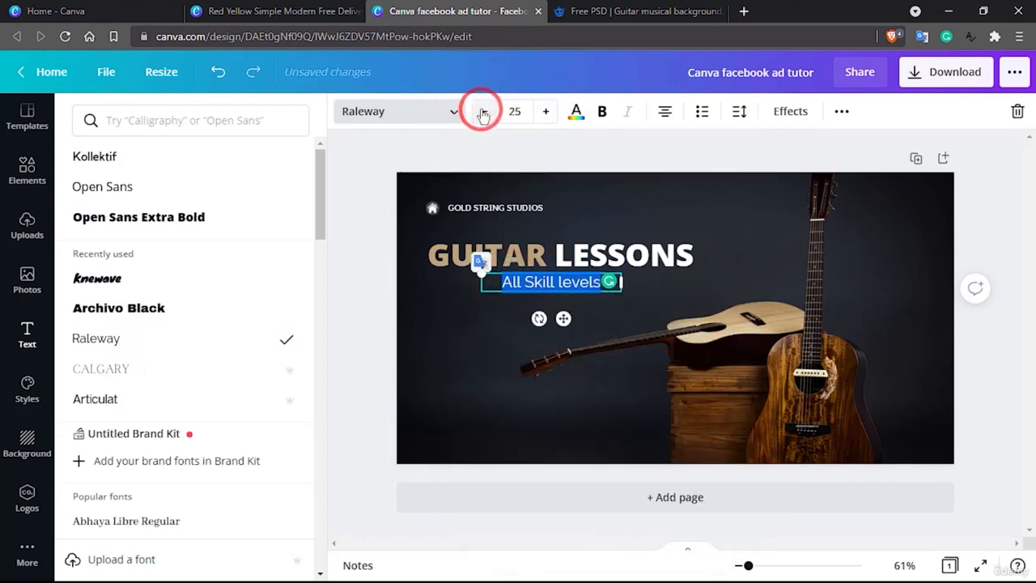
click(483, 112)
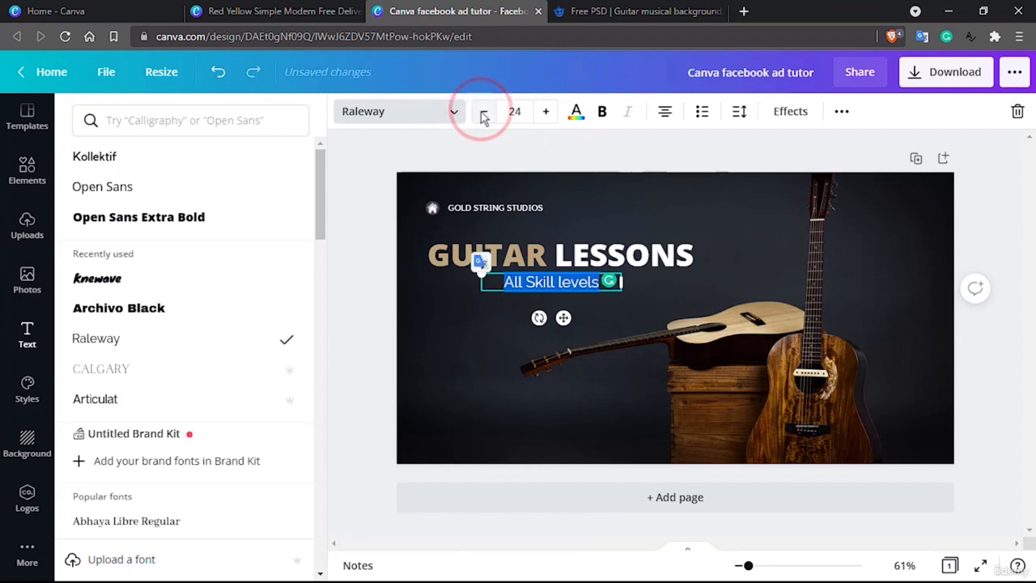
click(456, 322)
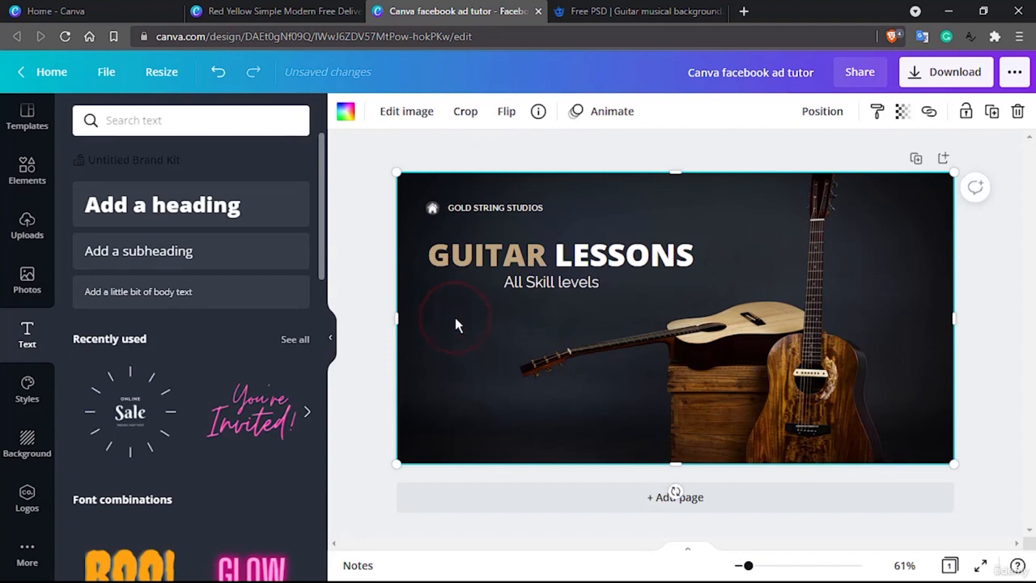
click(537, 287)
drag(534, 296, 533, 289)
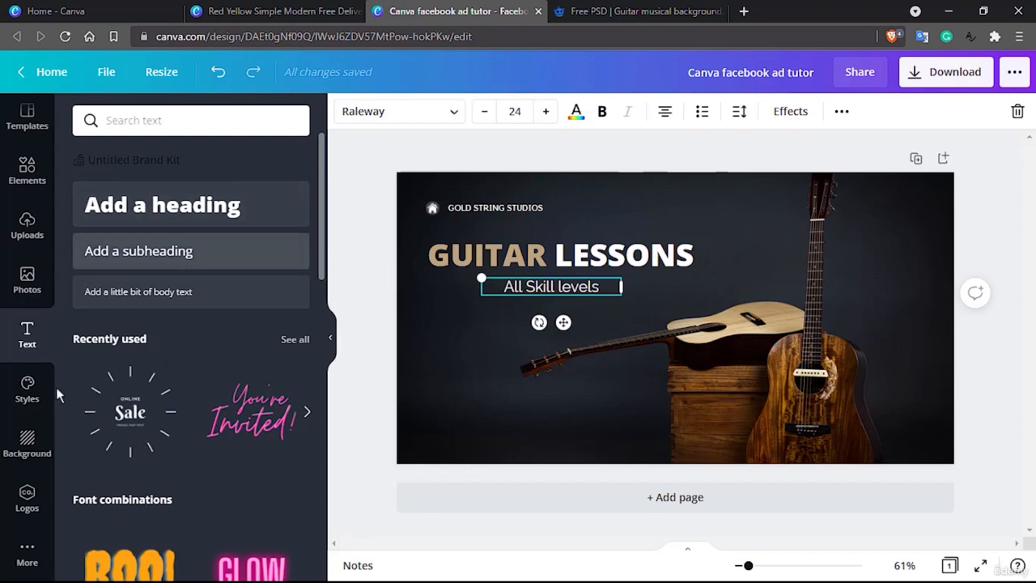
Check the layout of the red ACOUSTIC GUITAR design, and search the guitar lessons ad's element library for "rectangle".
click(318, 8)
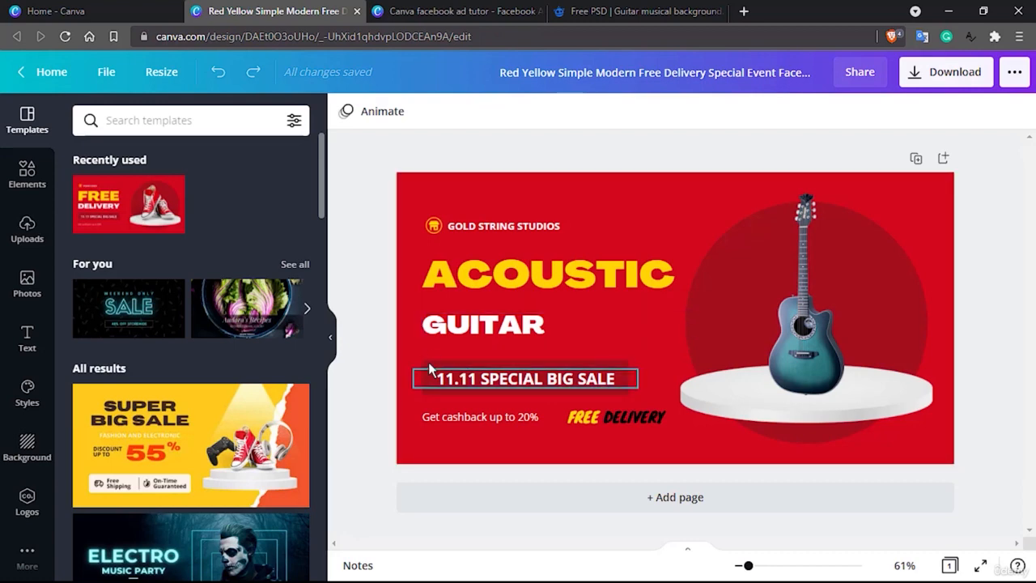
click(453, 10)
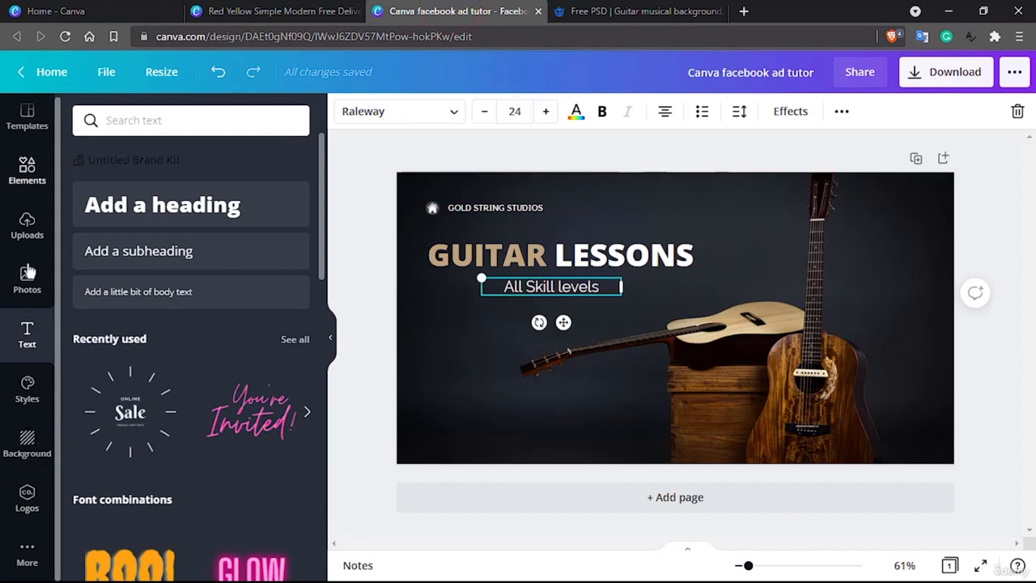
click(28, 174)
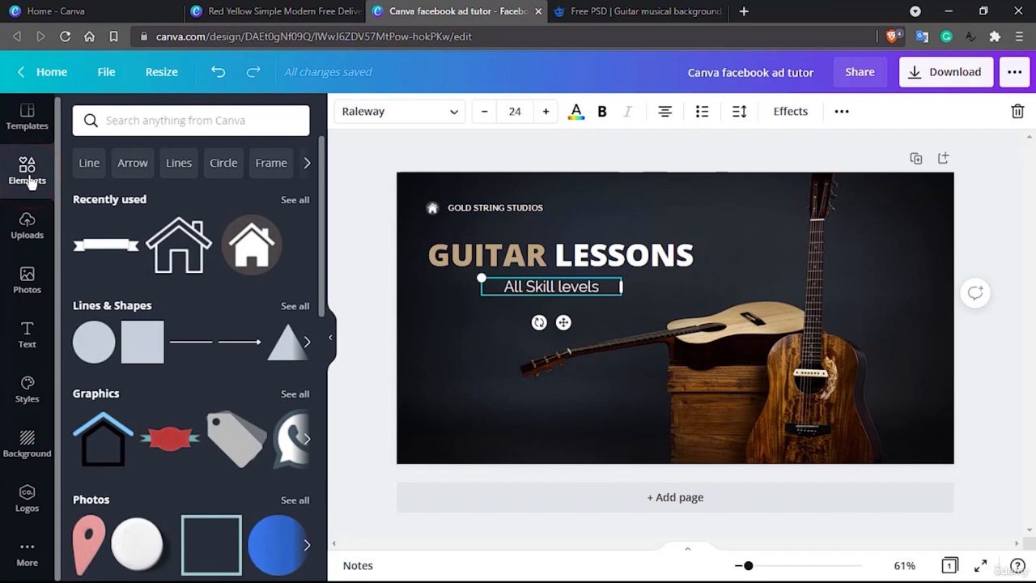
click(137, 120)
text(re)
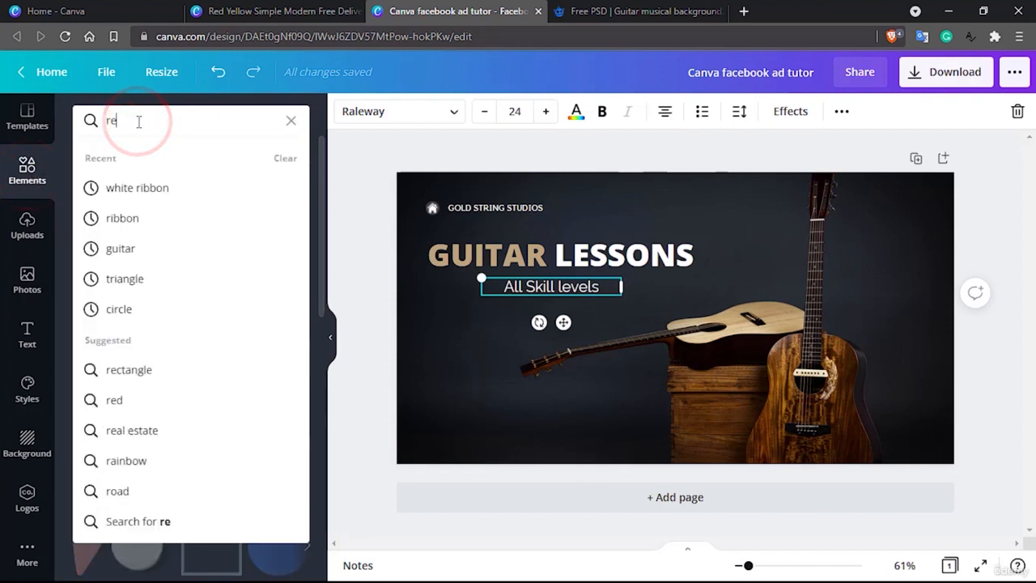
text(ctan)
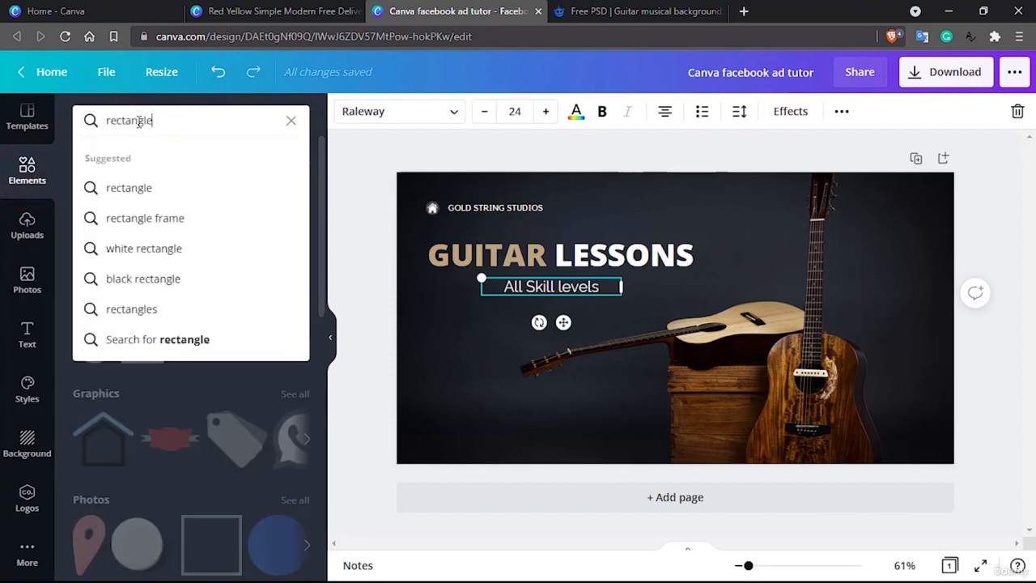
text(gle)
key(Return)
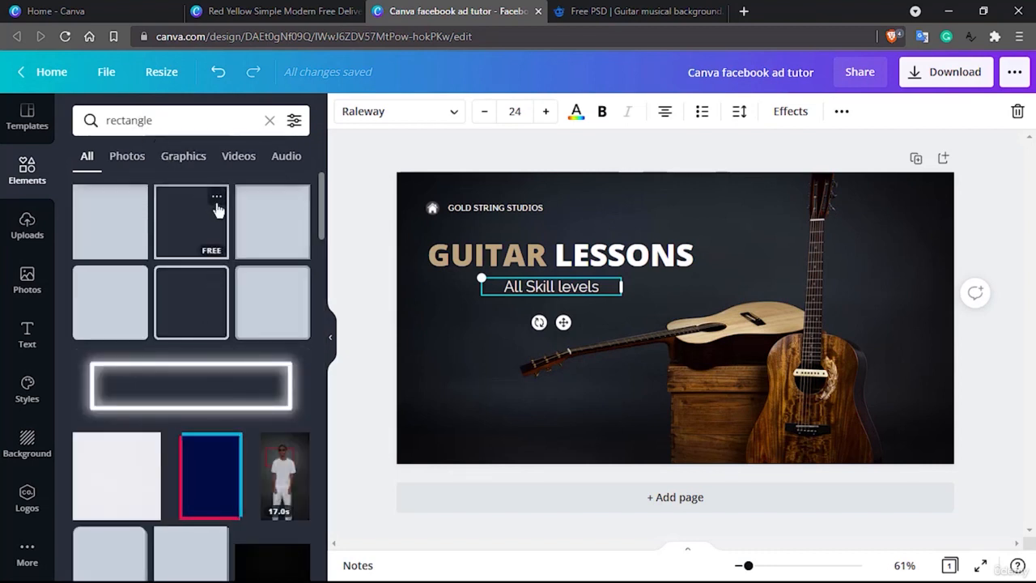
Browse the rectangle results and place the first plain solid square in the lower-left area of the ad.
scroll(120, 359, down, 1)
scroll(183, 421, down, 3)
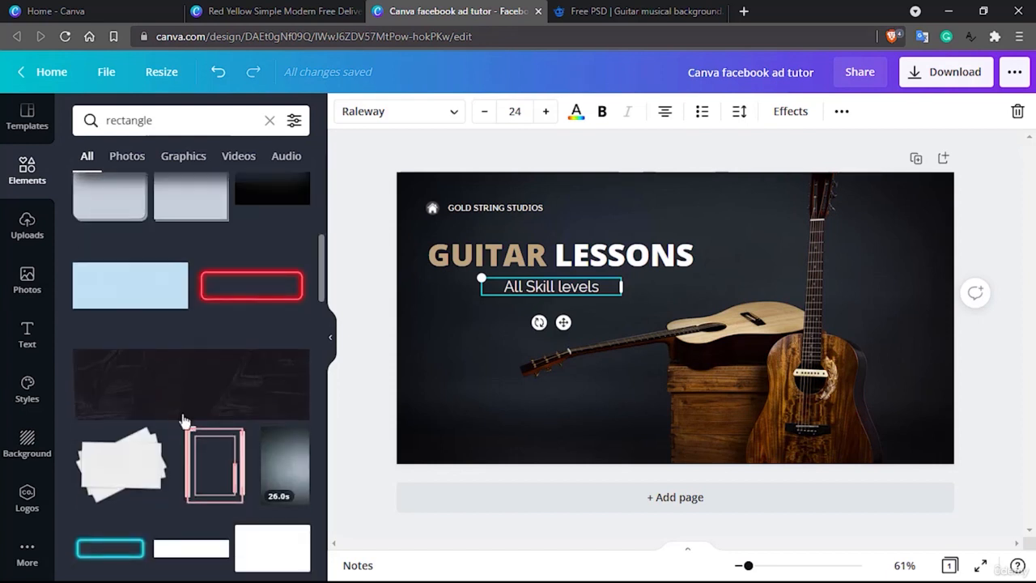
scroll(183, 421, down, 2)
scroll(204, 434, down, 3)
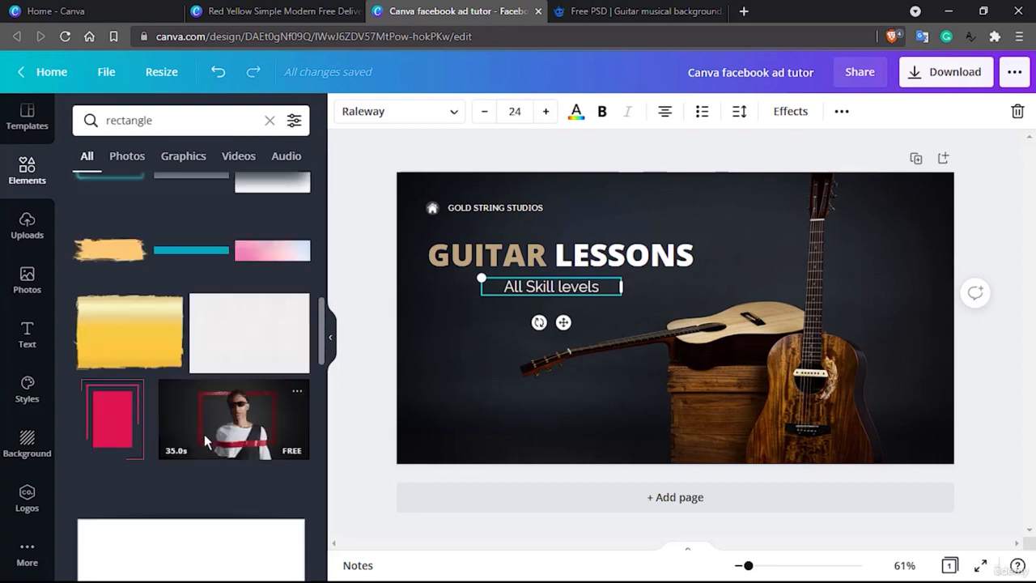
scroll(204, 434, down, 3)
scroll(204, 434, up, 10)
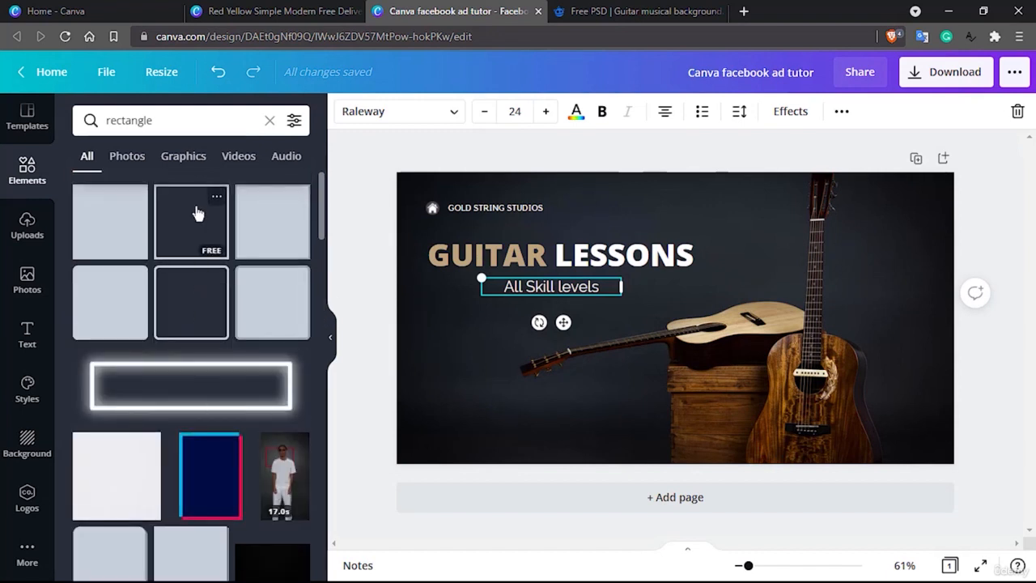
scroll(151, 296, down, 2)
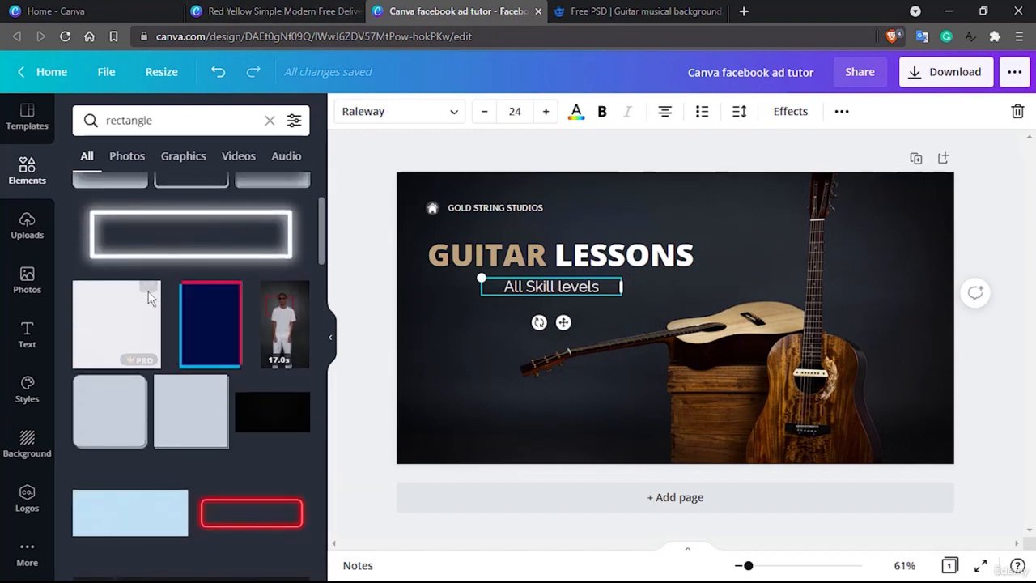
scroll(149, 299, up, 2)
drag(115, 216, 463, 346)
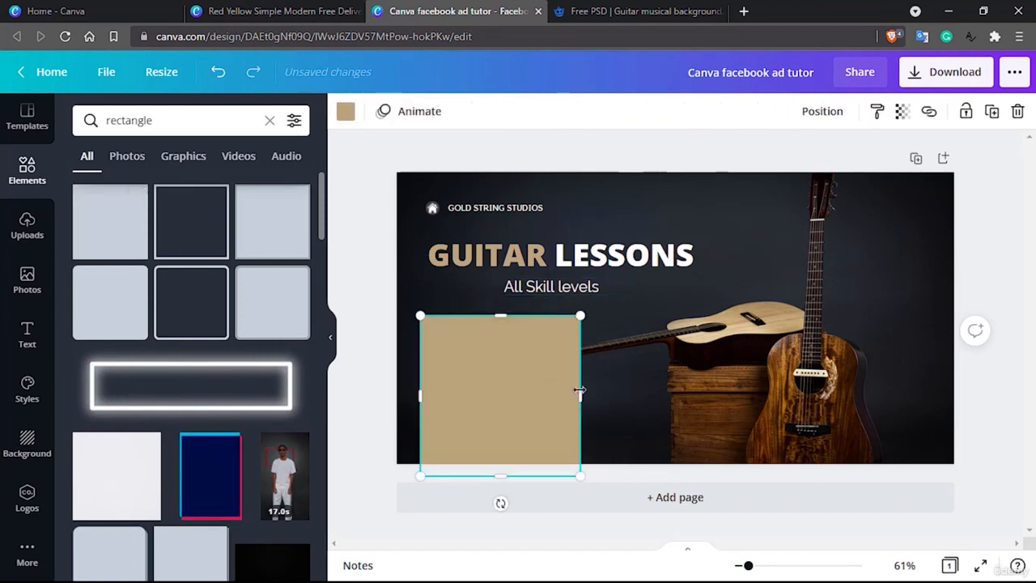
Reshape the gold square into a wide, shallow bar near the ad's bottom, aligned with the left margin.
drag(579, 391, 721, 392)
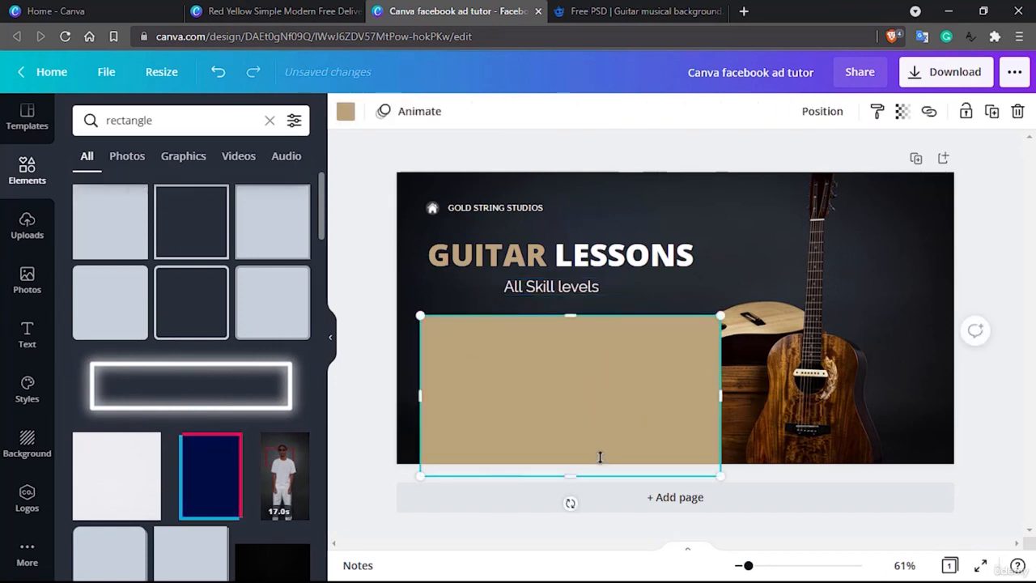
drag(573, 475, 564, 415)
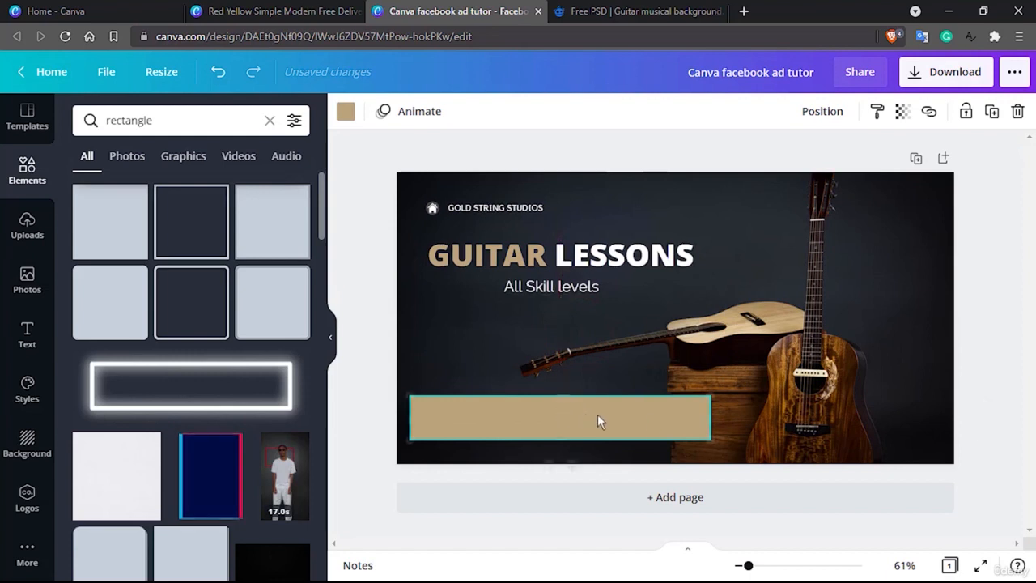
drag(711, 416, 636, 419)
drag(513, 415, 518, 416)
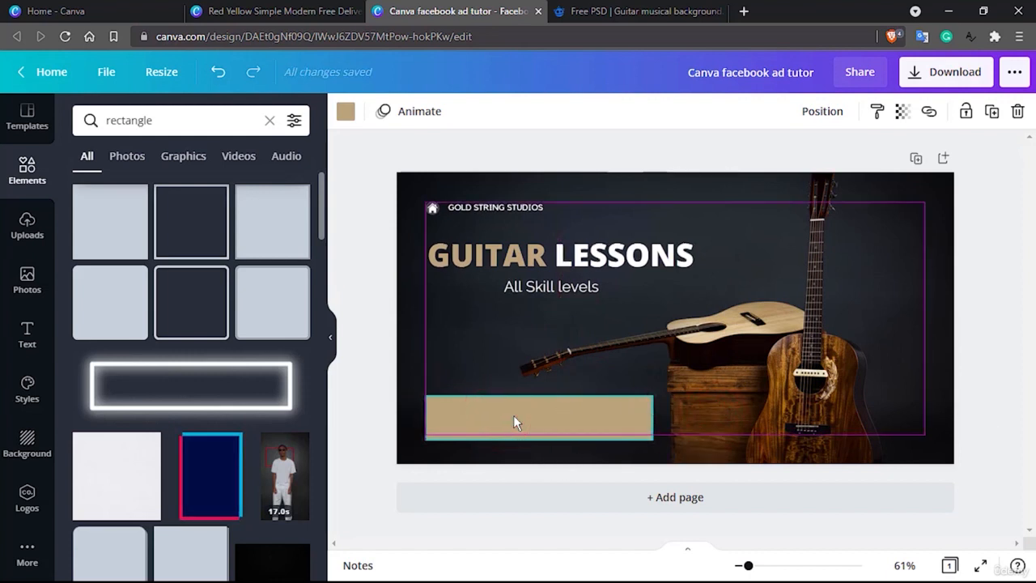
click(449, 411)
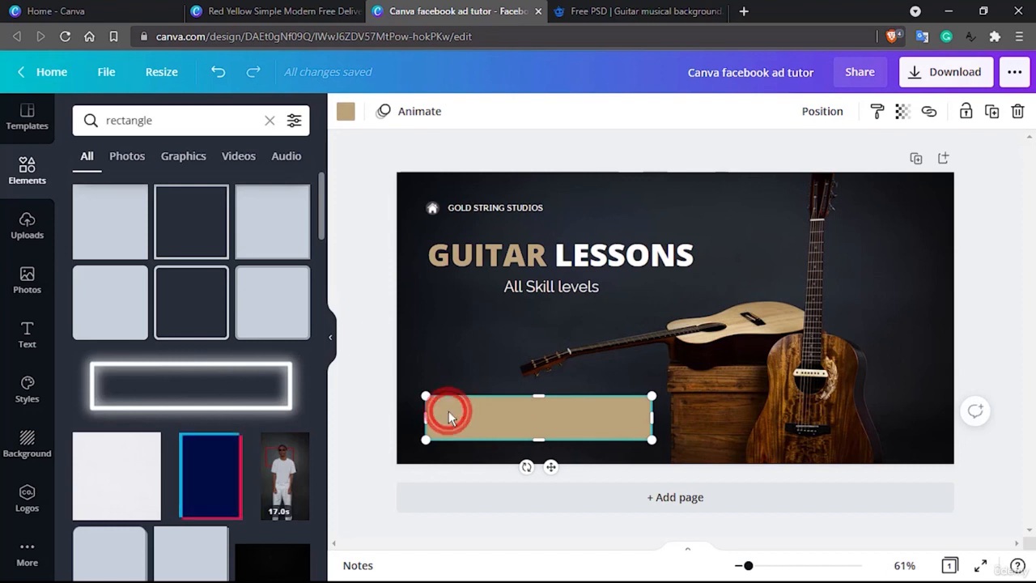
Recolour the gold bar near the ad's bottom with the dark slate shade from the photo colours.
click(346, 112)
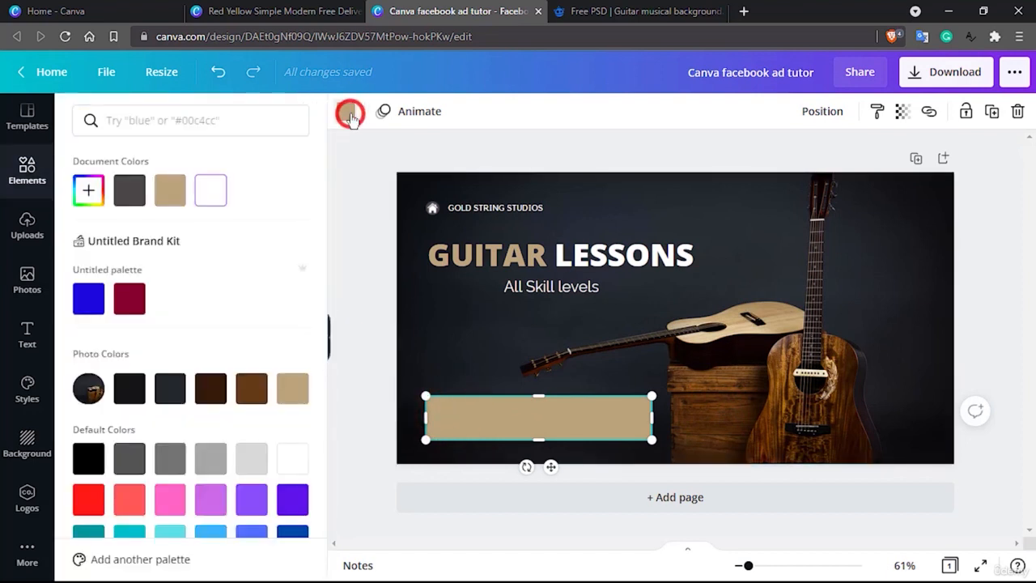
click(251, 458)
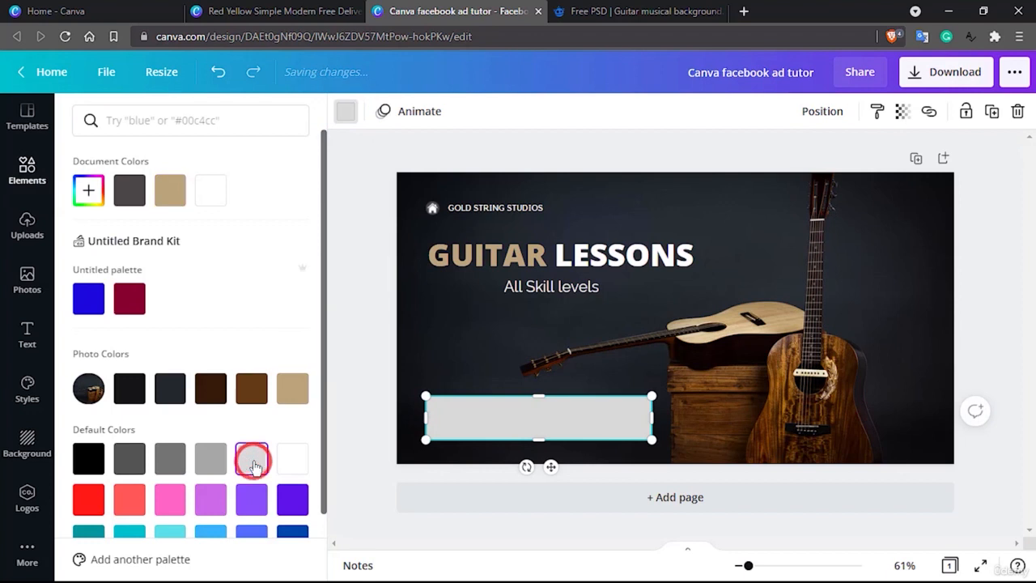
click(168, 392)
click(446, 365)
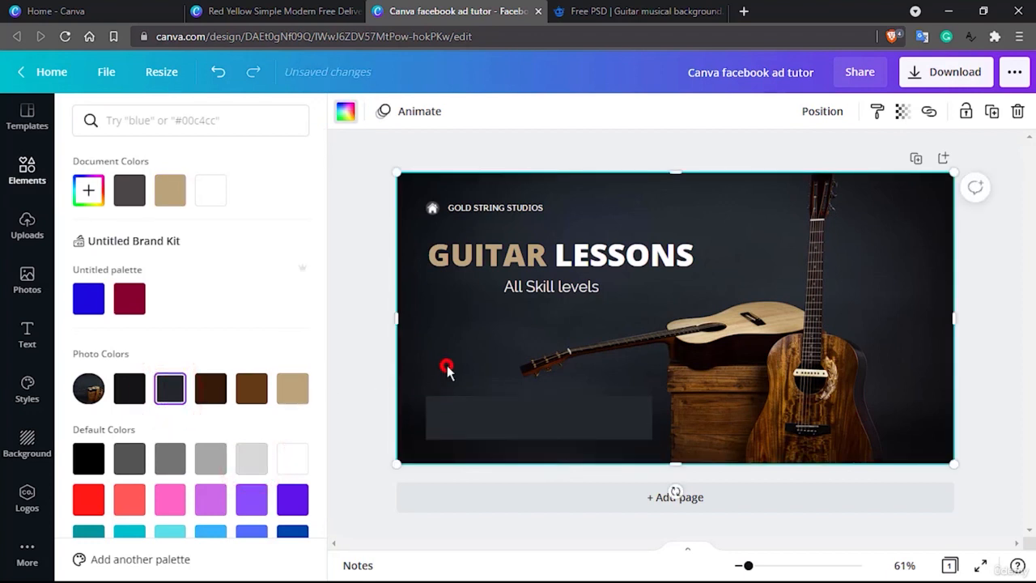
click(464, 421)
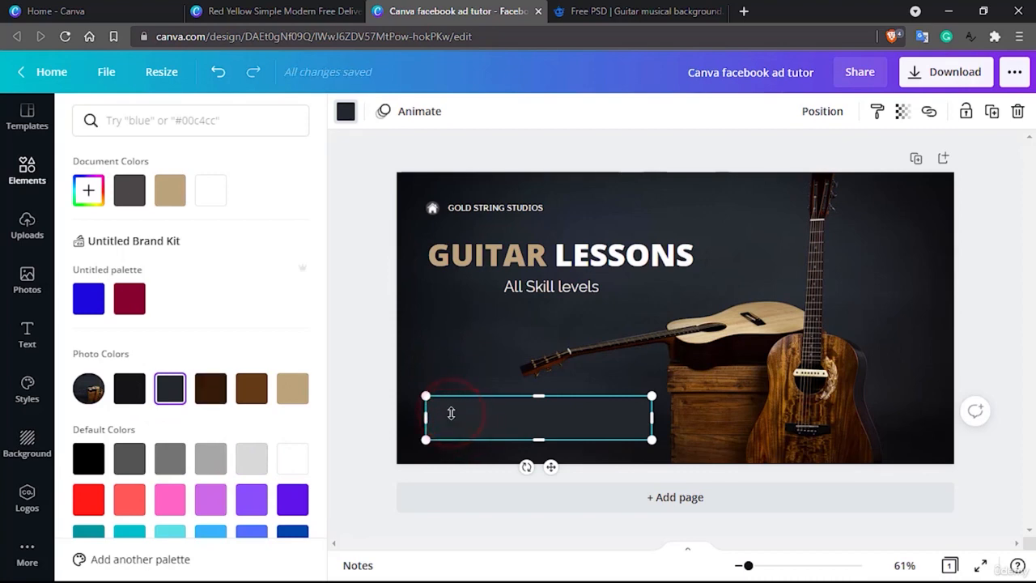
Add a subheading text reading "25% OFF on all course" just below the dark bar.
click(29, 333)
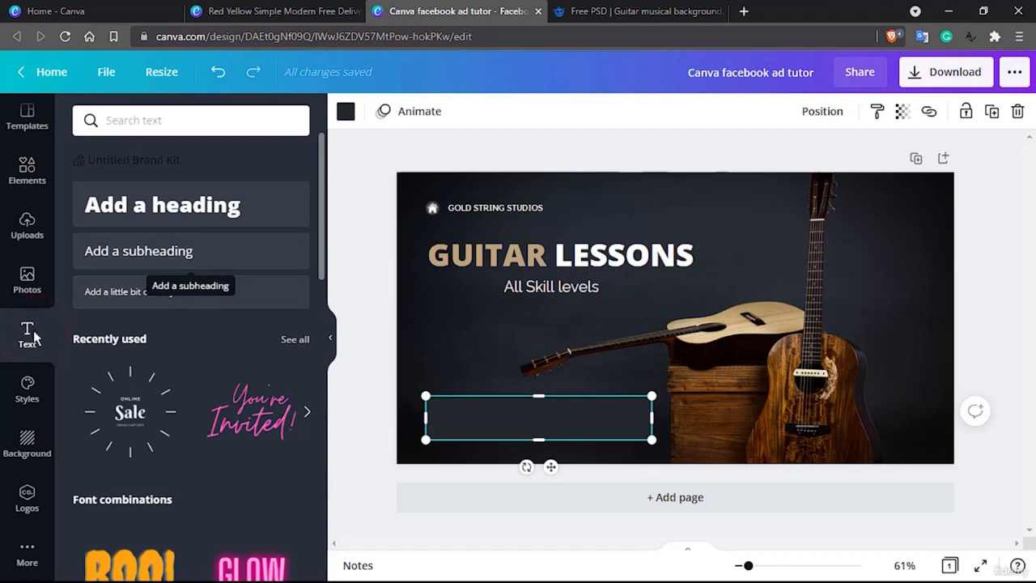
click(272, 251)
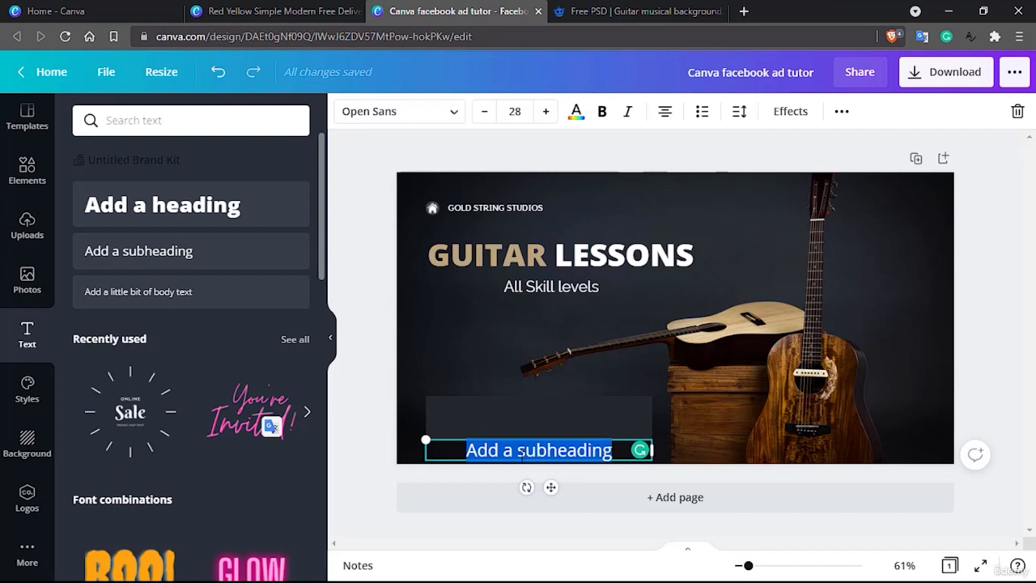
text(B)
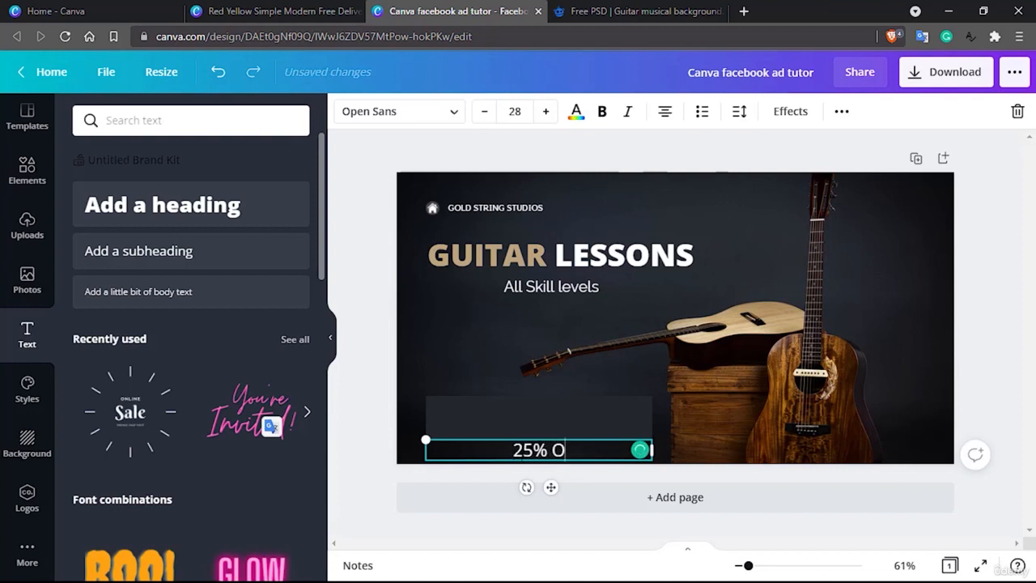
text(FF on a)
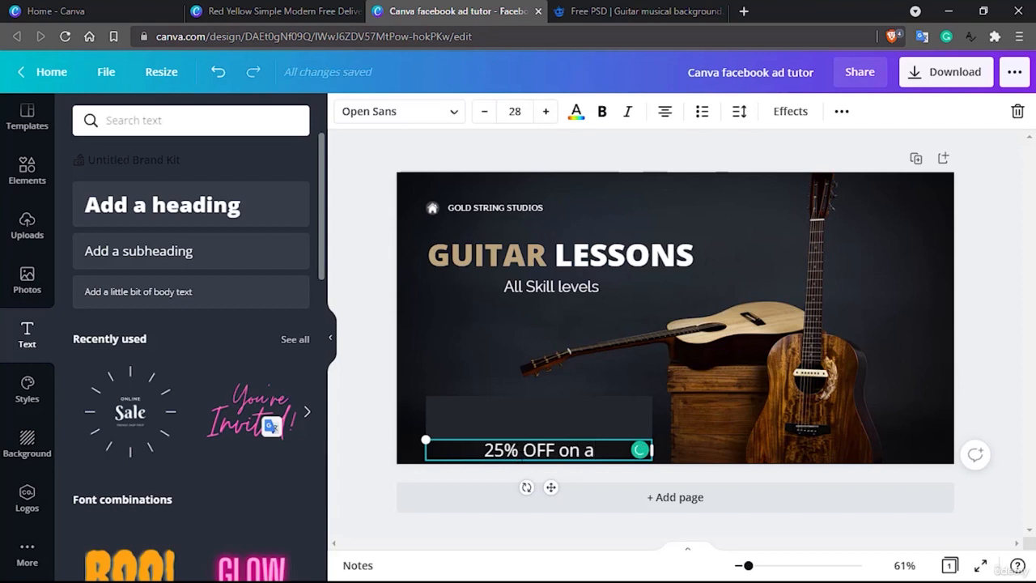
text(ll course)
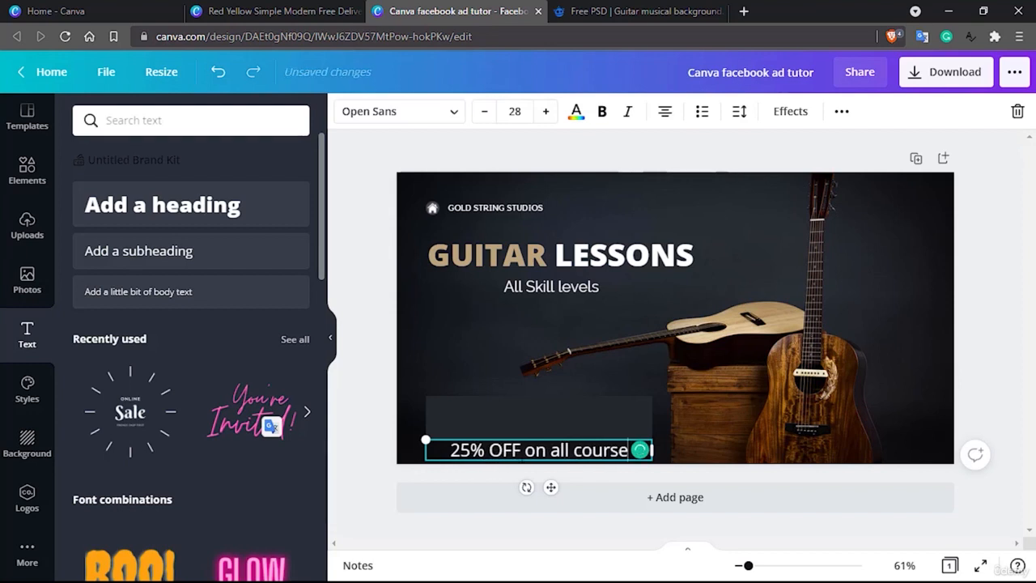
click(445, 357)
Move the offer text onto the dark bar, slightly reduce the bar's height and centre the text vertically in it.
drag(514, 450, 514, 413)
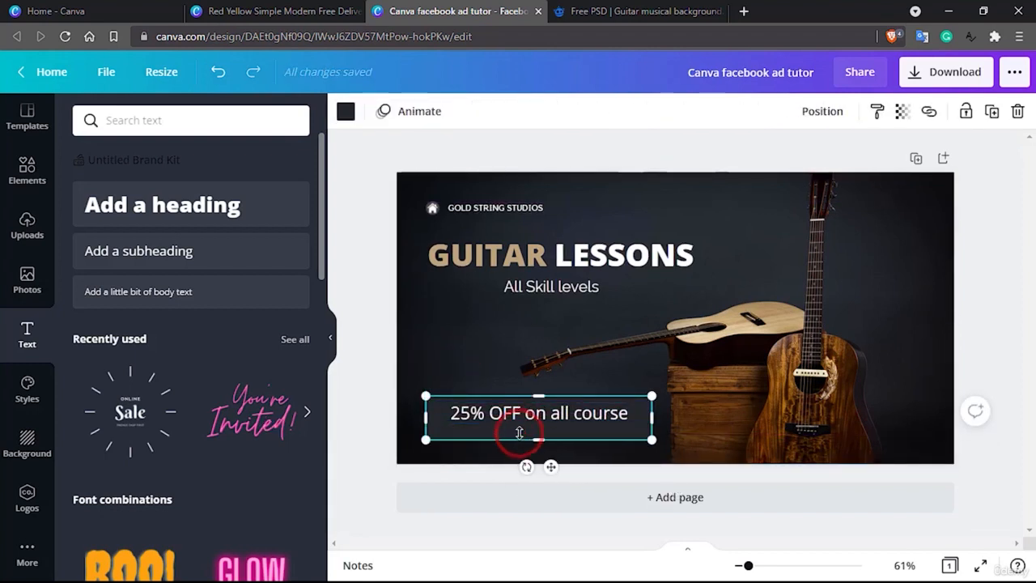
drag(548, 442, 547, 421)
click(545, 419)
Set the 25% off text in the Raleway font and convert it to uppercase.
double_click(527, 414)
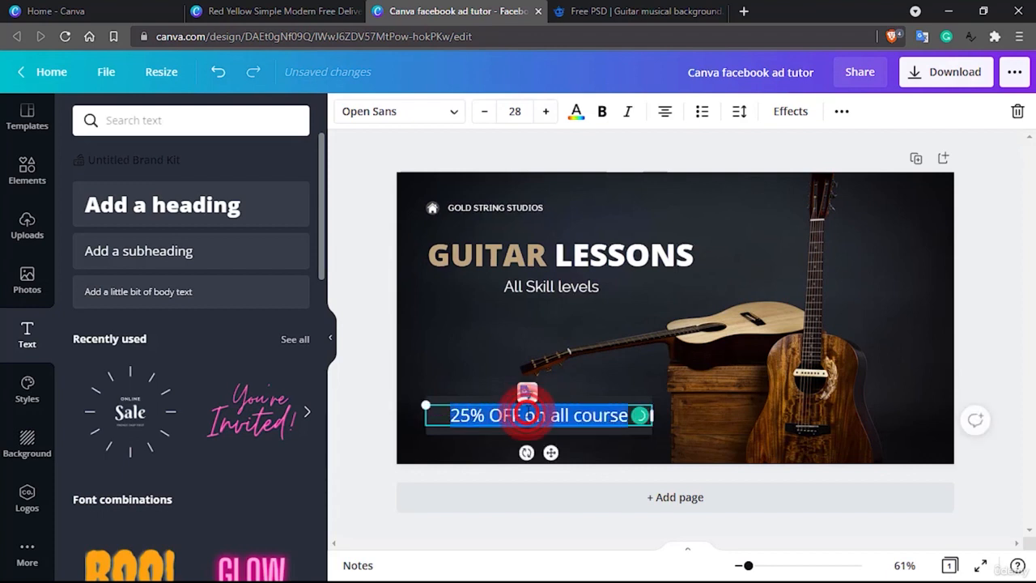
click(455, 112)
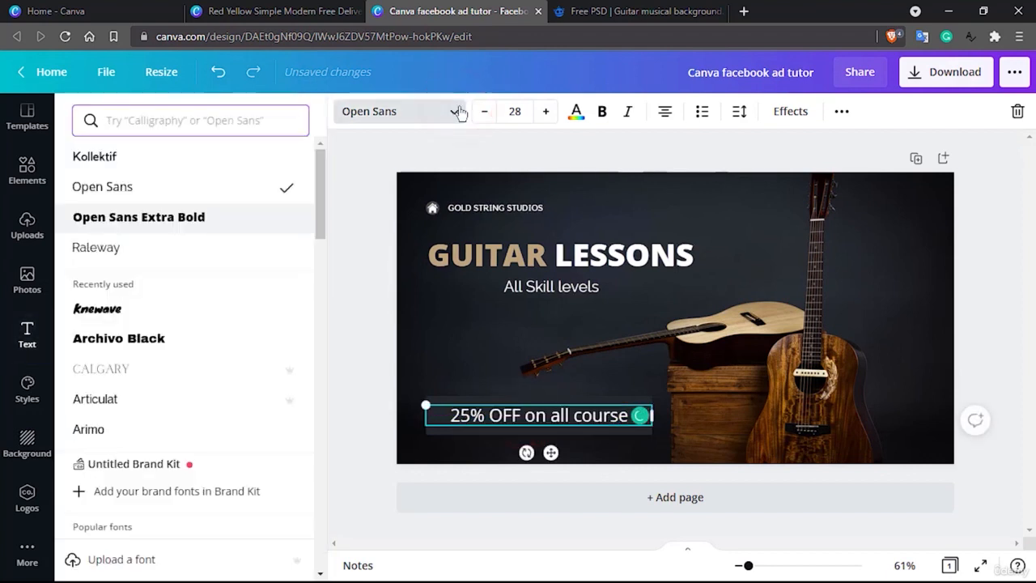
click(100, 249)
double_click(536, 415)
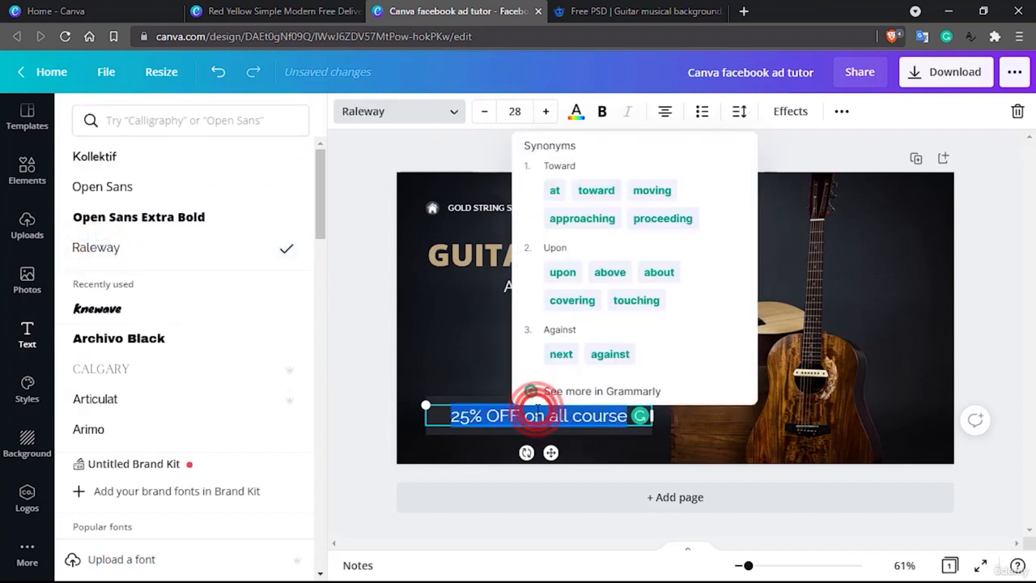
click(841, 111)
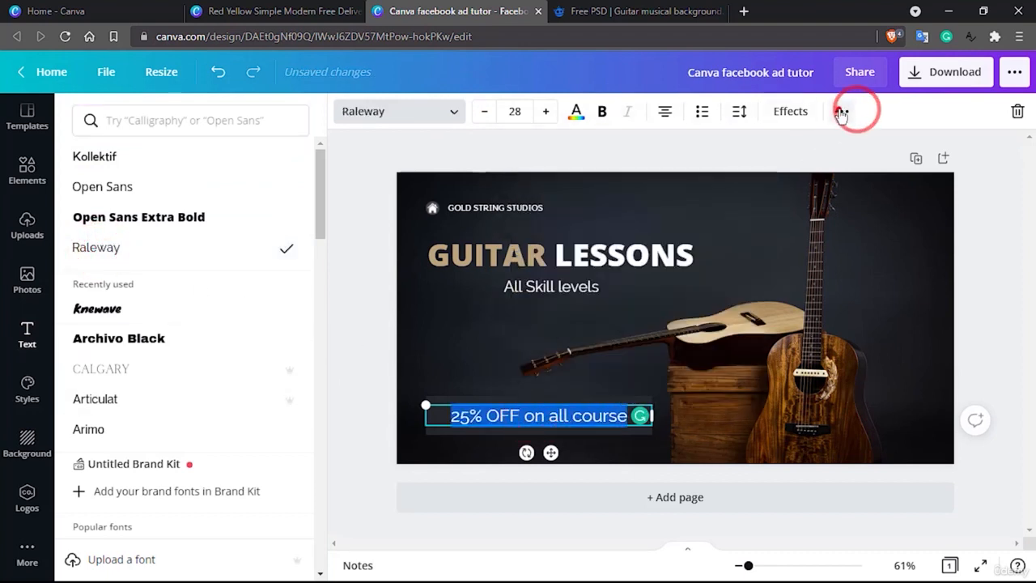
click(518, 148)
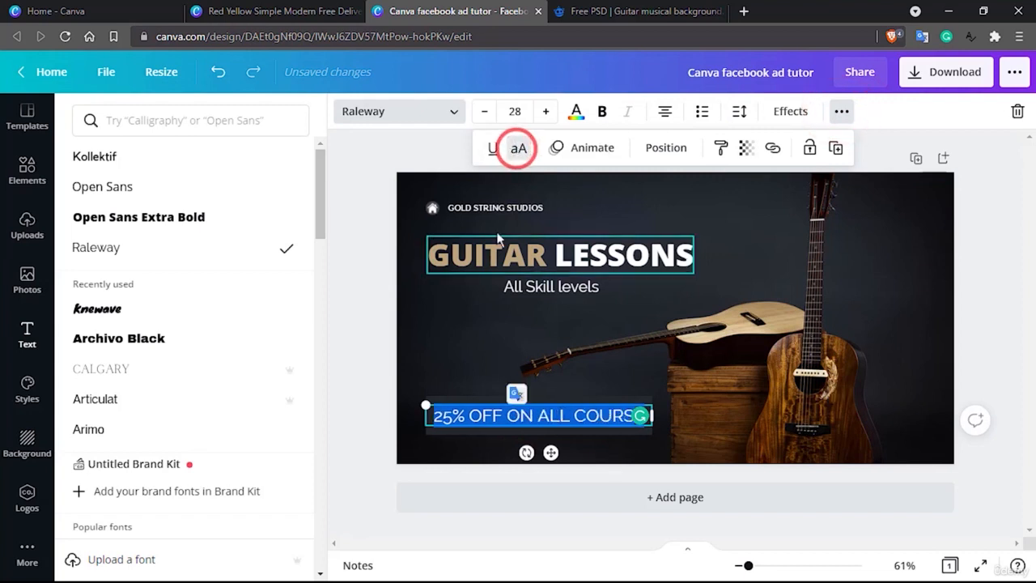
click(461, 383)
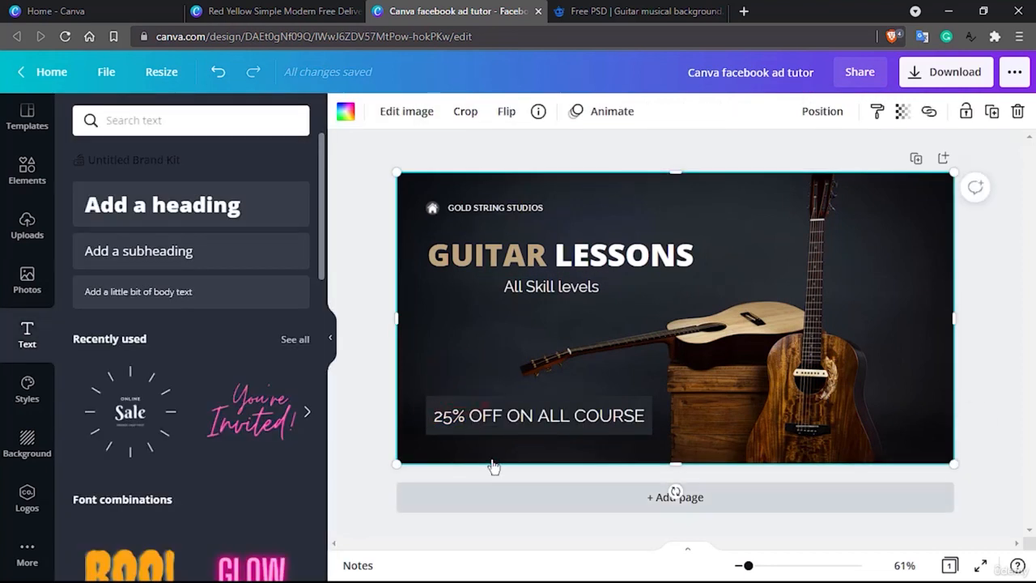
Group the 25% off text with the dark bar behind it.
click(499, 417)
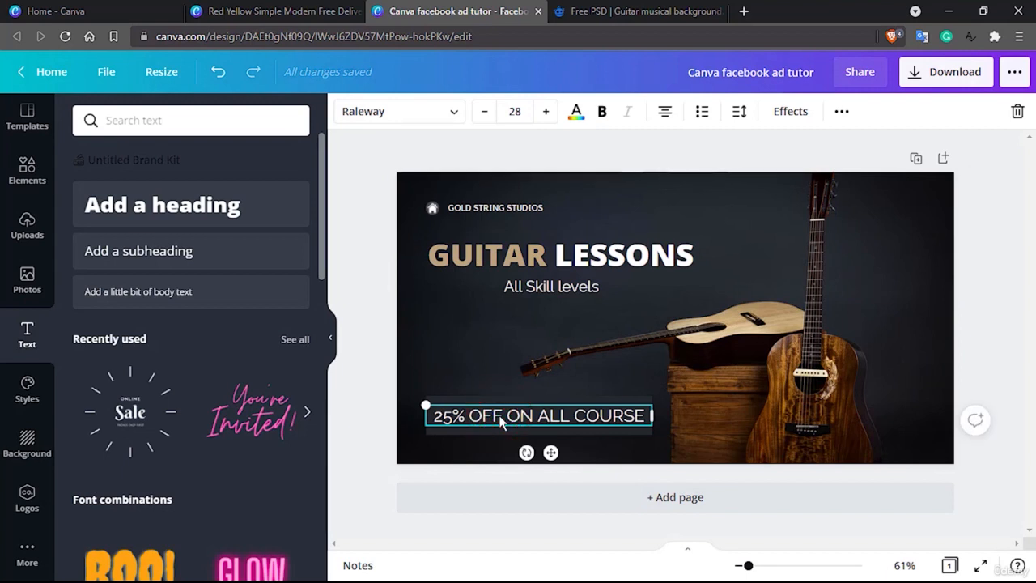
click(536, 405)
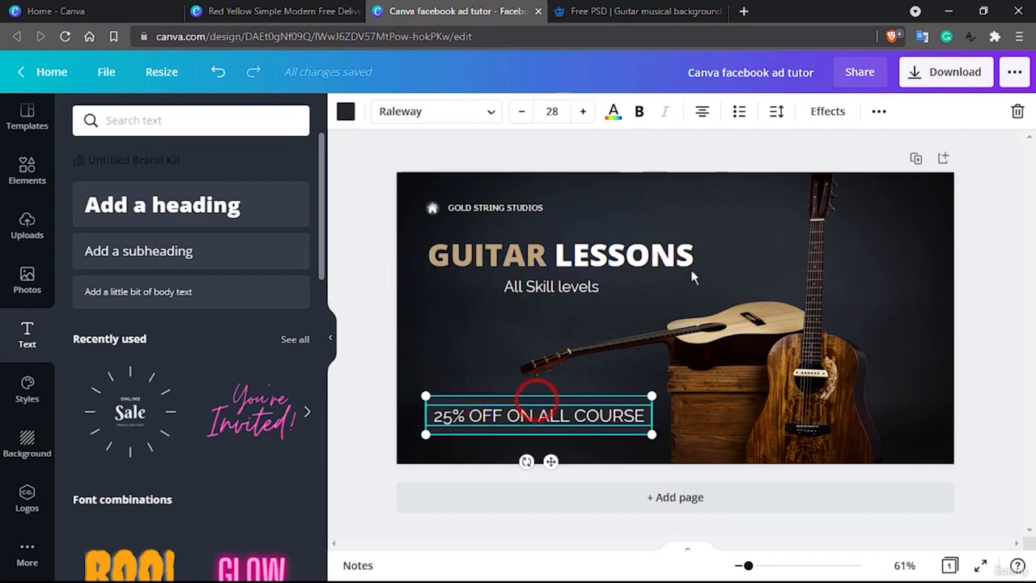
click(879, 114)
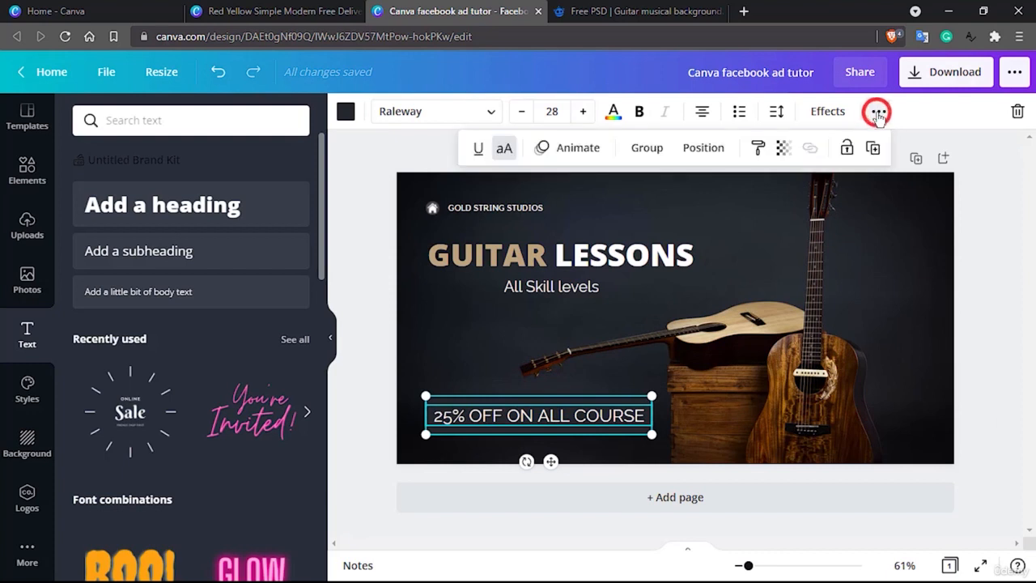
click(645, 153)
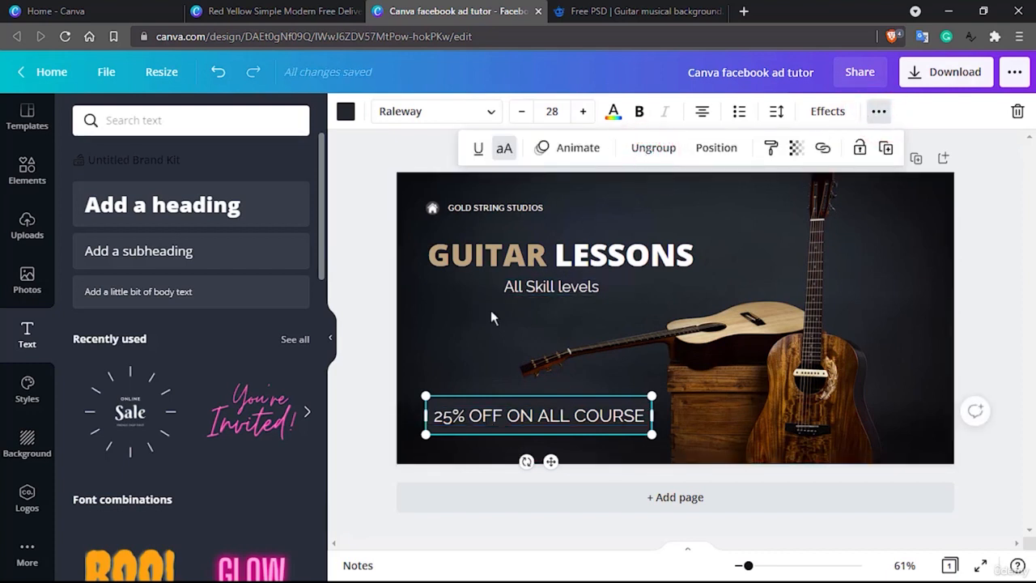
click(456, 344)
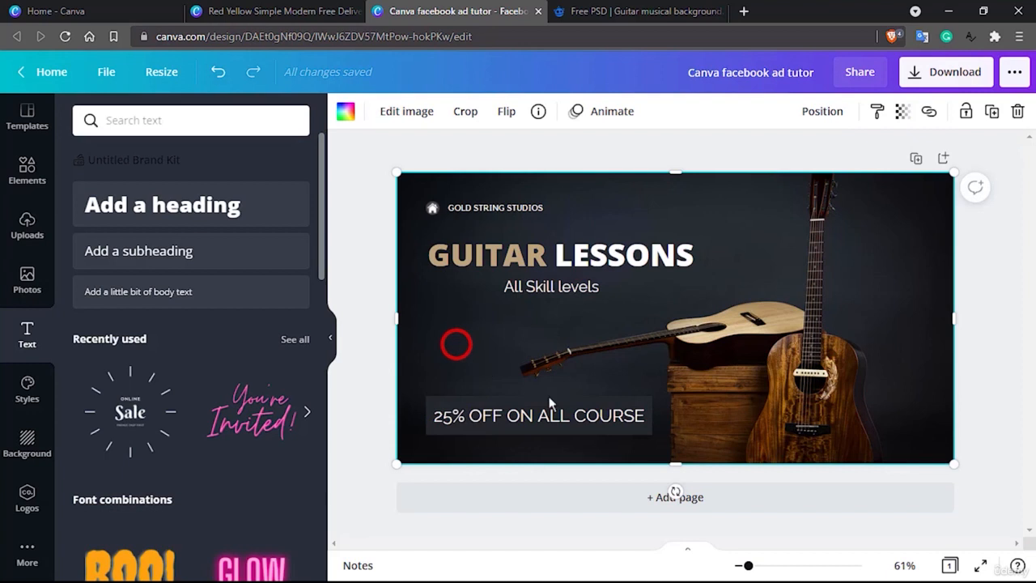
click(586, 418)
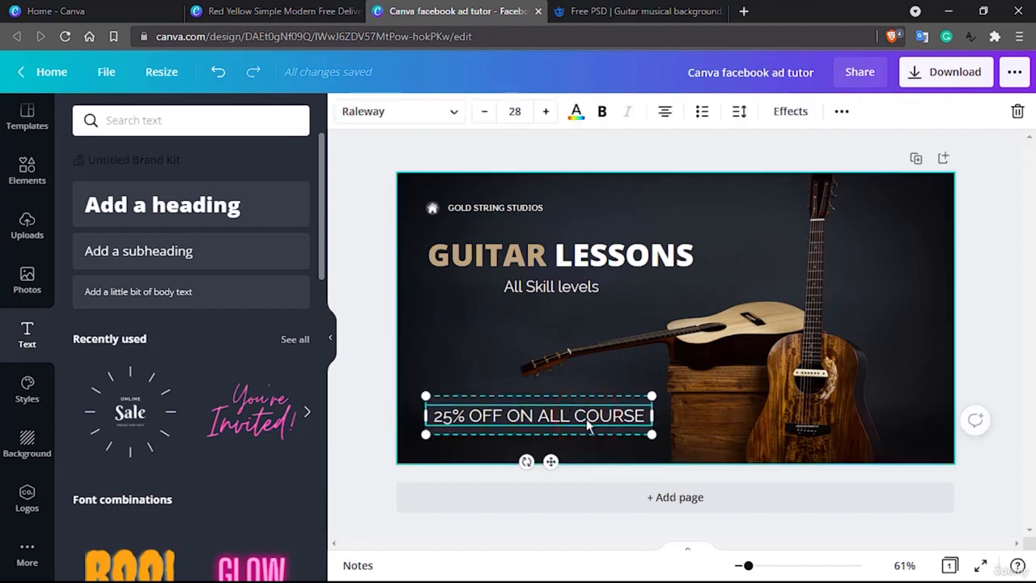
mouse_move(556, 427)
mouse_down()
mouse_move(545, 389)
mouse_move(548, 419)
mouse_move(539, 413)
mouse_move(557, 423)
mouse_up()
click(499, 322)
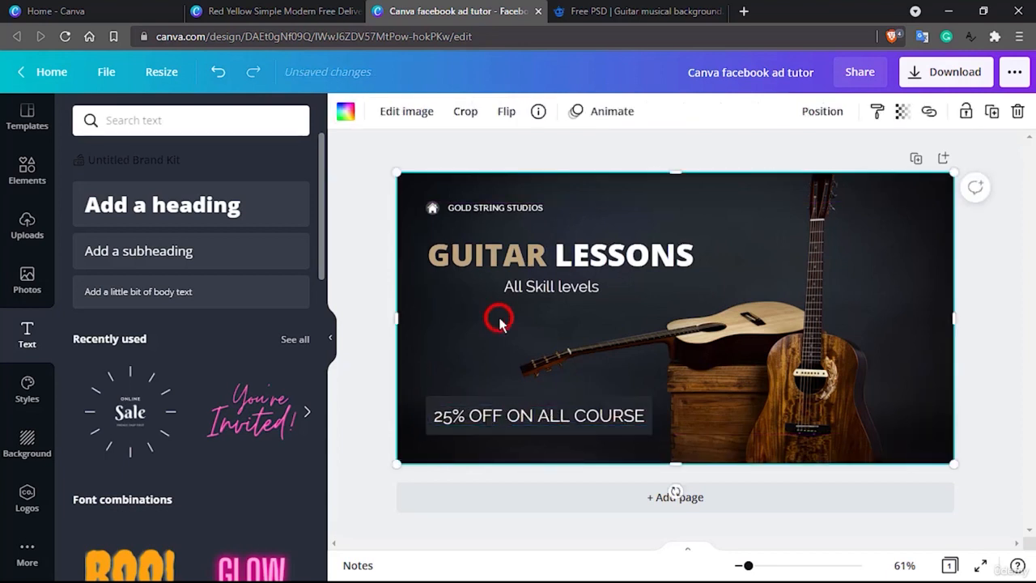
Search the element library for "white ribbon" and place the straight folded white ribbon below the All Skill levels text.
click(27, 170)
double_click(160, 121)
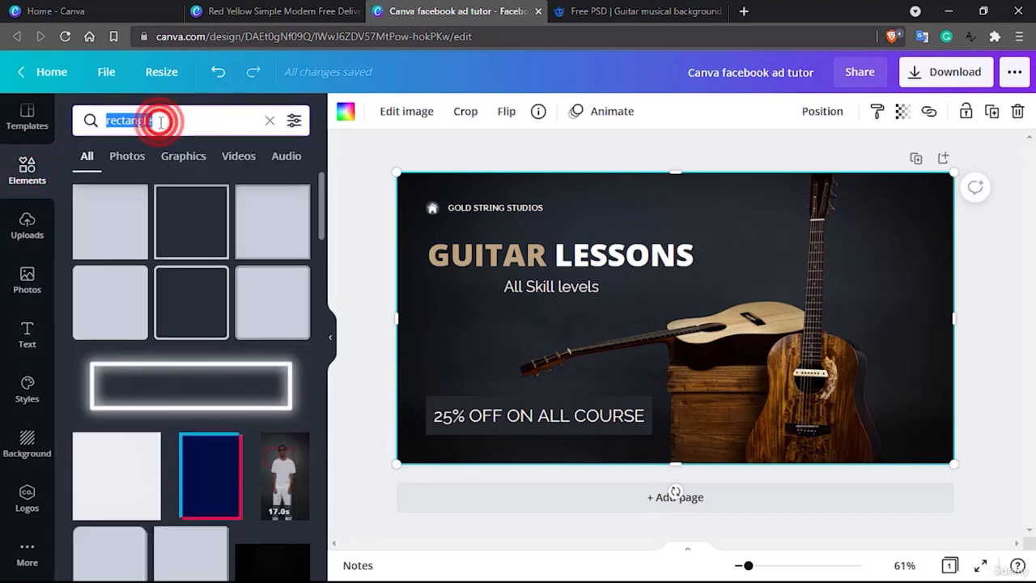
text(ribbon)
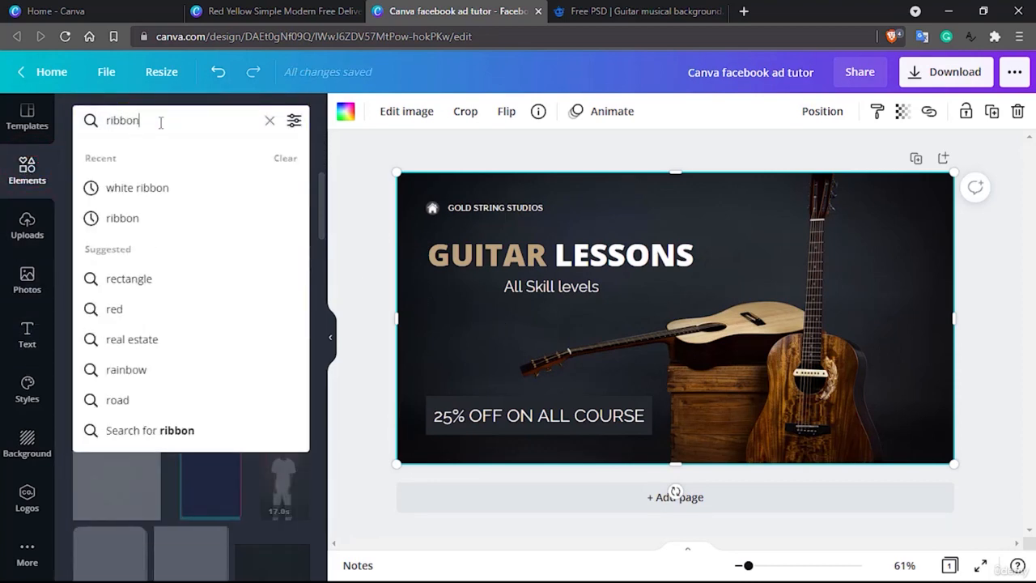
click(167, 190)
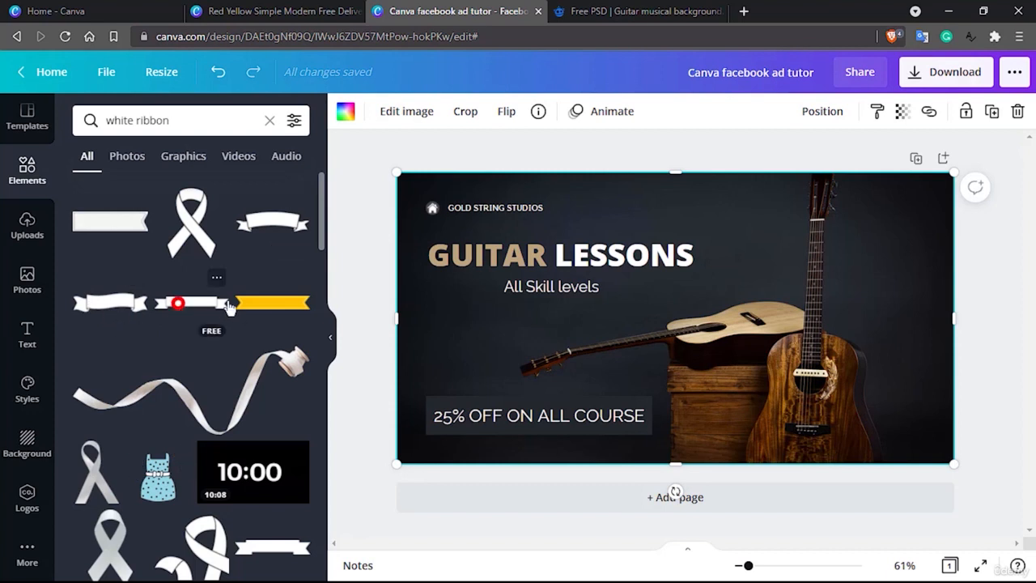
drag(228, 306, 461, 347)
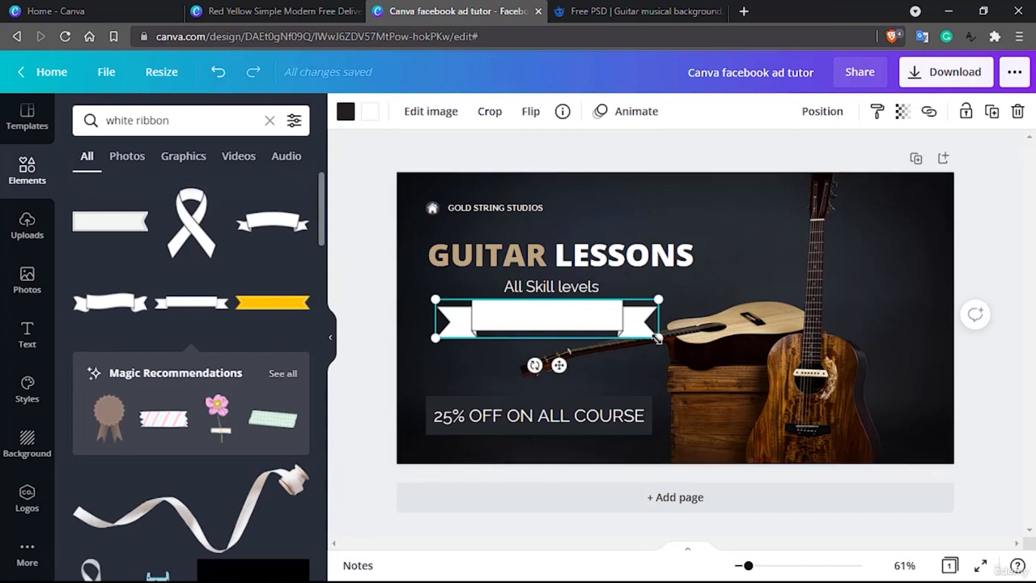
Shrink the white ribbon to roughly half its width and move it aside, over the upright guitar's neck.
drag(603, 318, 561, 303)
click(501, 310)
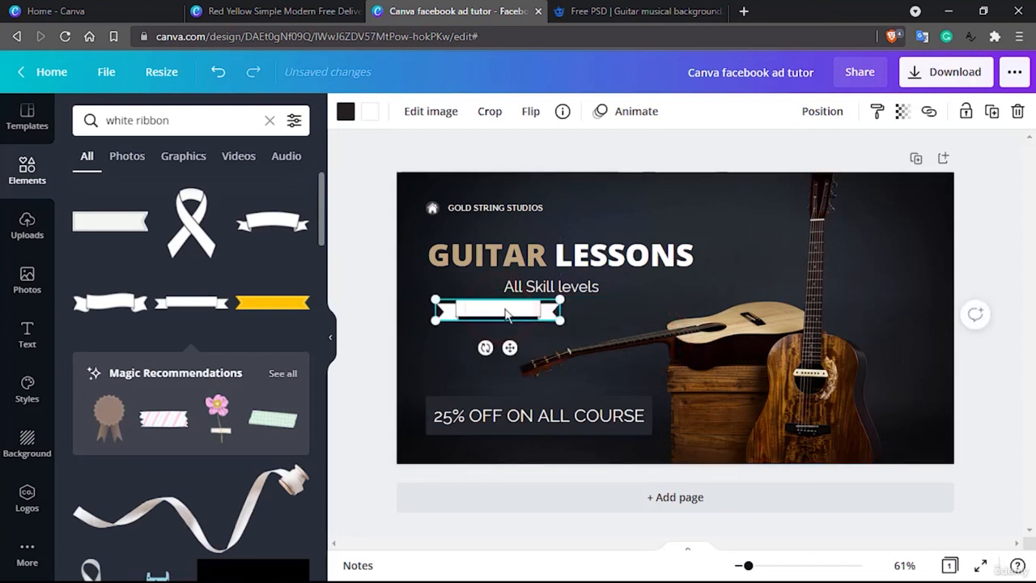
drag(649, 325, 793, 282)
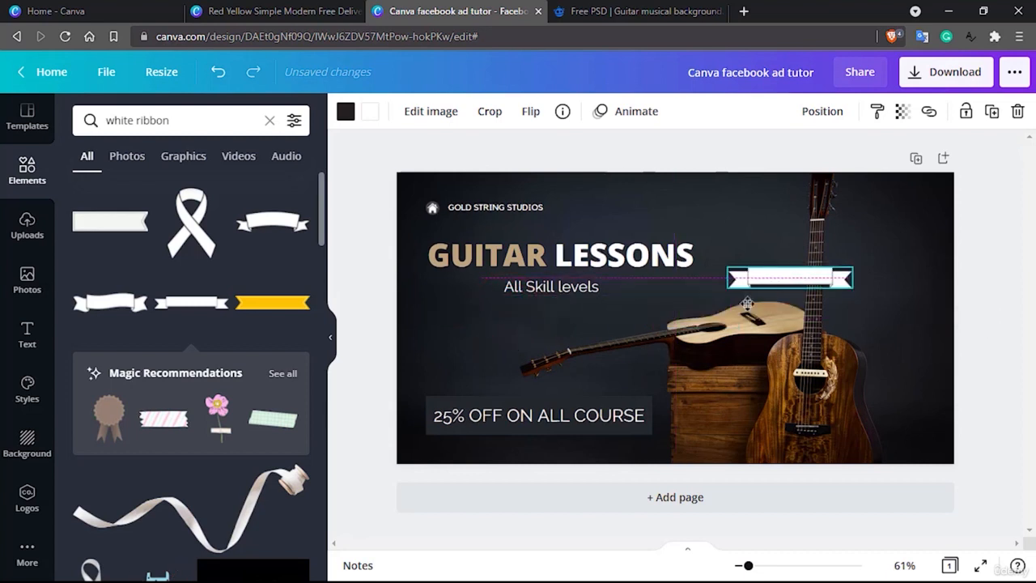
Move the grouped 25% off bar up beneath the All Skill levels text and scale it down.
click(513, 420)
drag(513, 432, 502, 336)
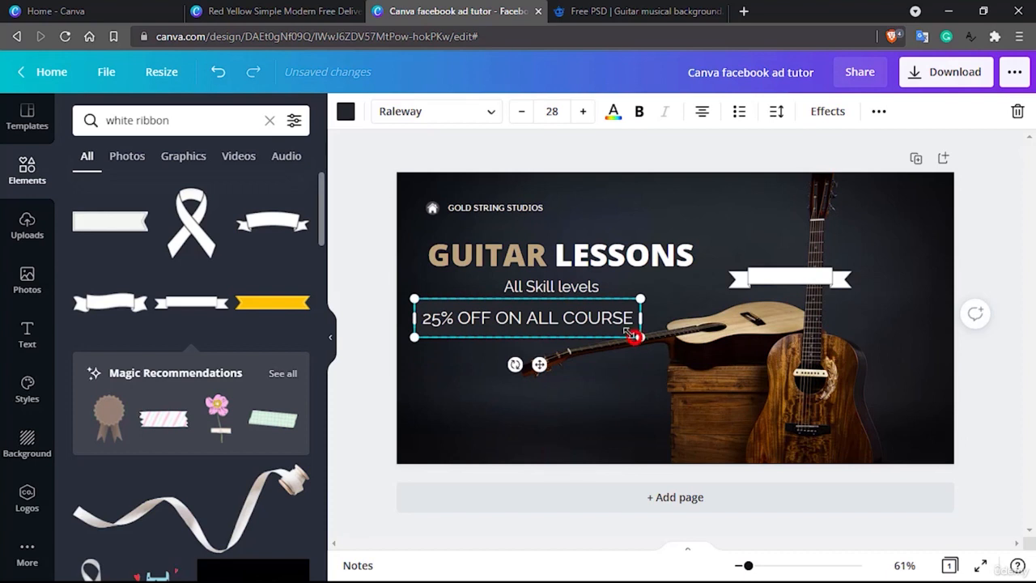
drag(634, 336, 504, 339)
click(583, 393)
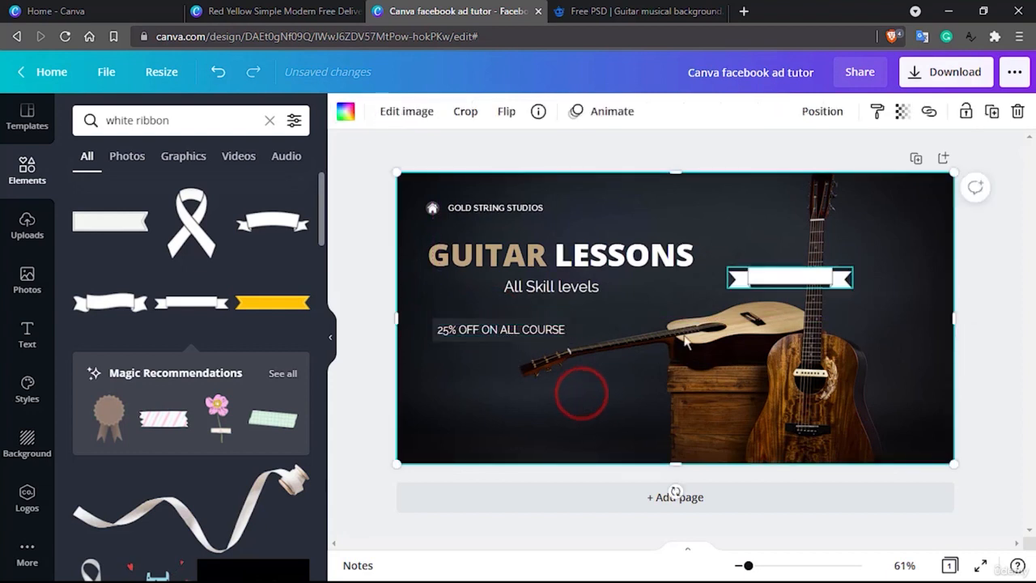
Move the ribbon to the ad's bottom edge and recolour its white part, trying brown and then medium grey.
drag(787, 281, 534, 445)
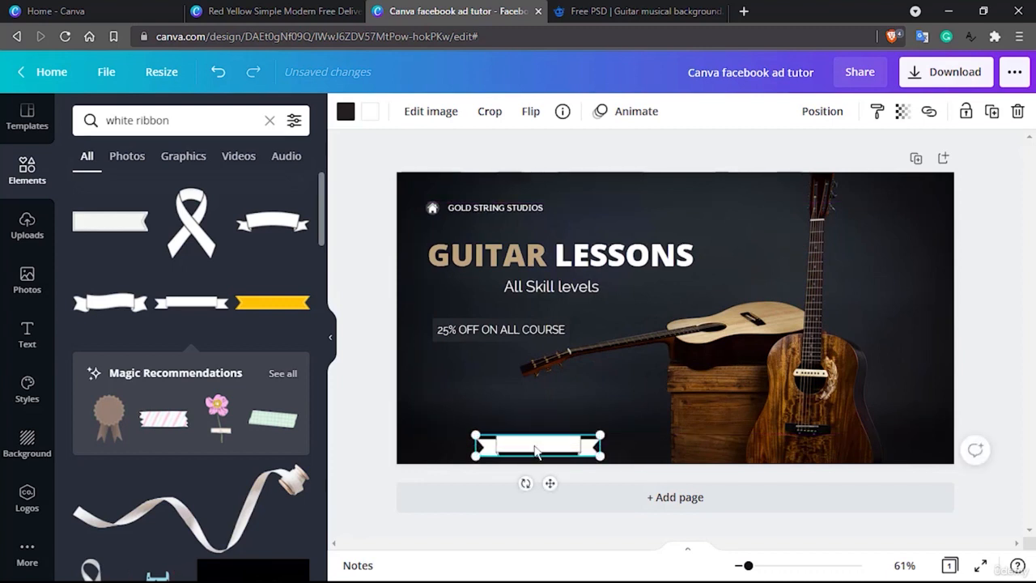
click(373, 111)
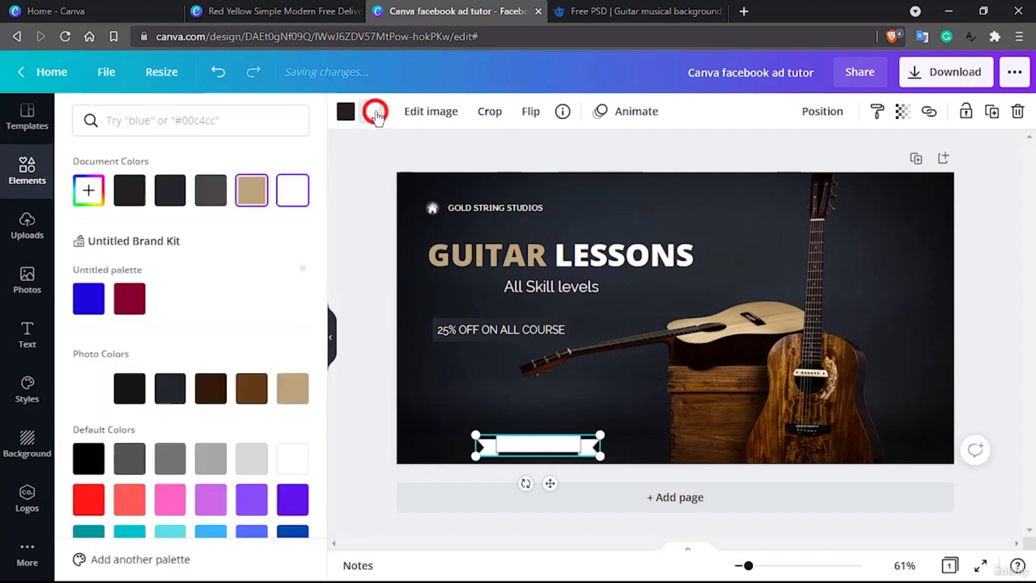
click(247, 390)
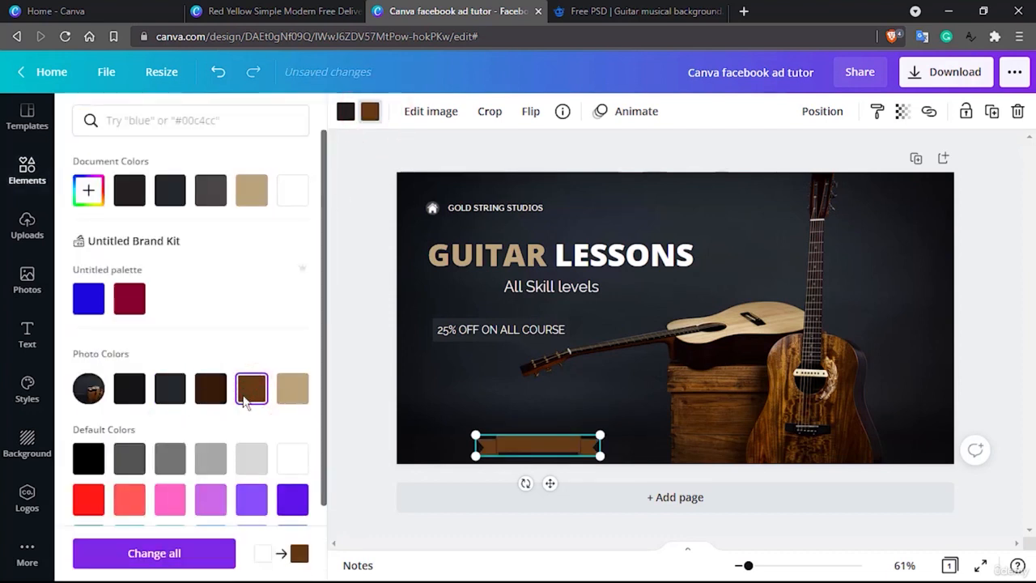
scroll(224, 394, down, 2)
click(167, 372)
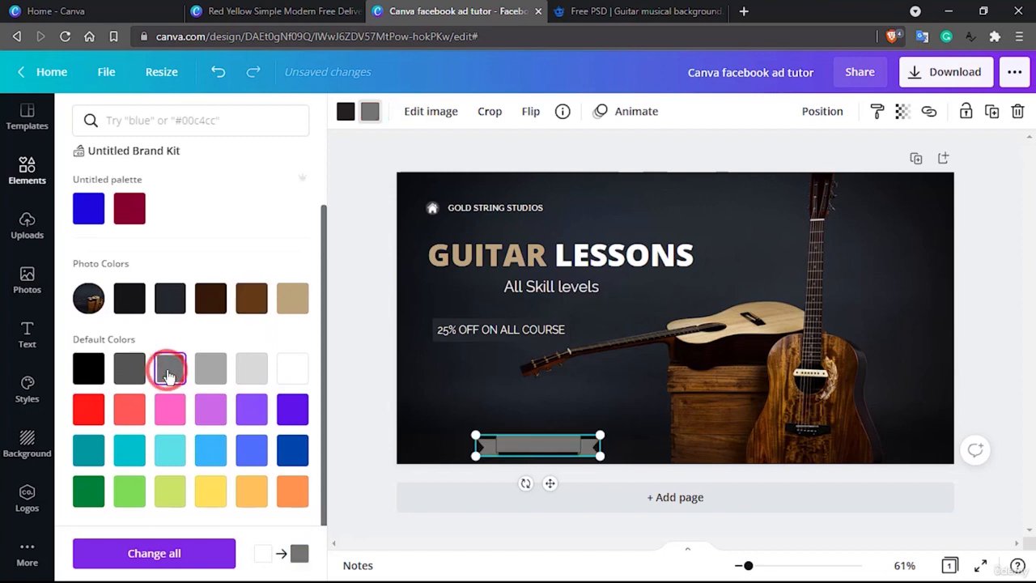
Recolour the ribbon's white part, trying near-black and white before settling on light grey, and enlarge the ribbon slightly.
click(167, 301)
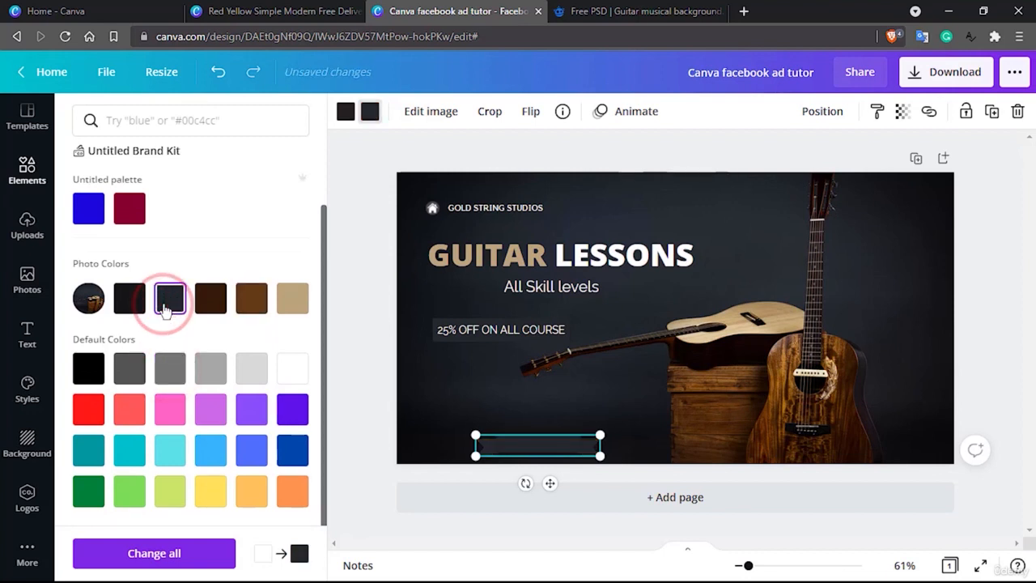
click(283, 376)
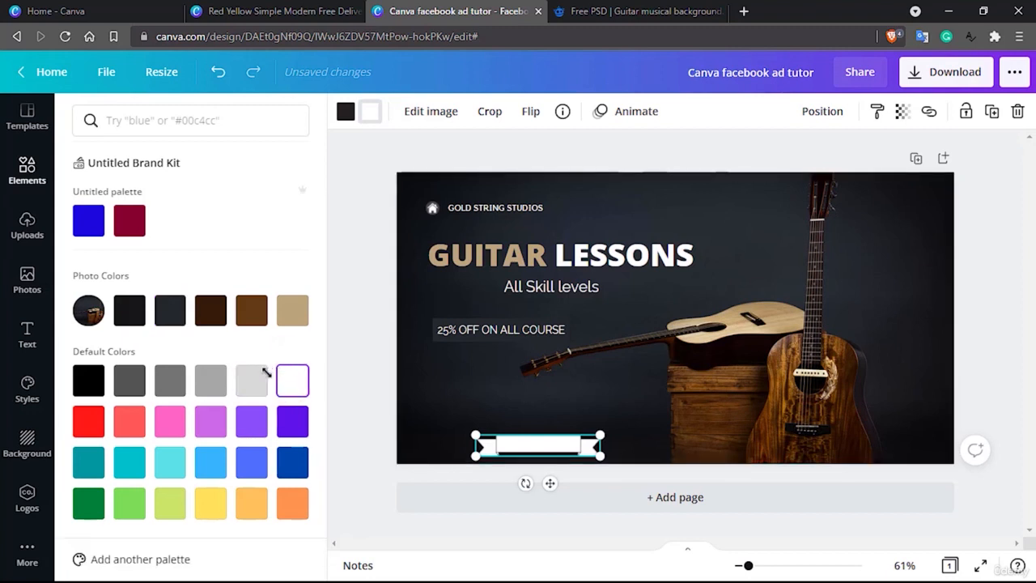
click(249, 380)
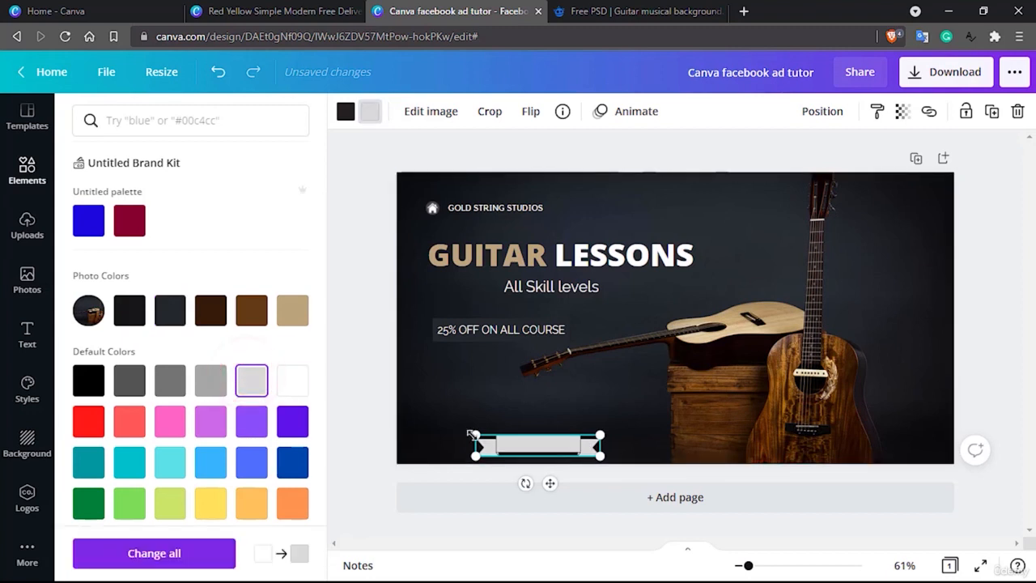
mouse_move(475, 435)
mouse_down()
mouse_move(462, 427)
mouse_move(465, 436)
mouse_up()
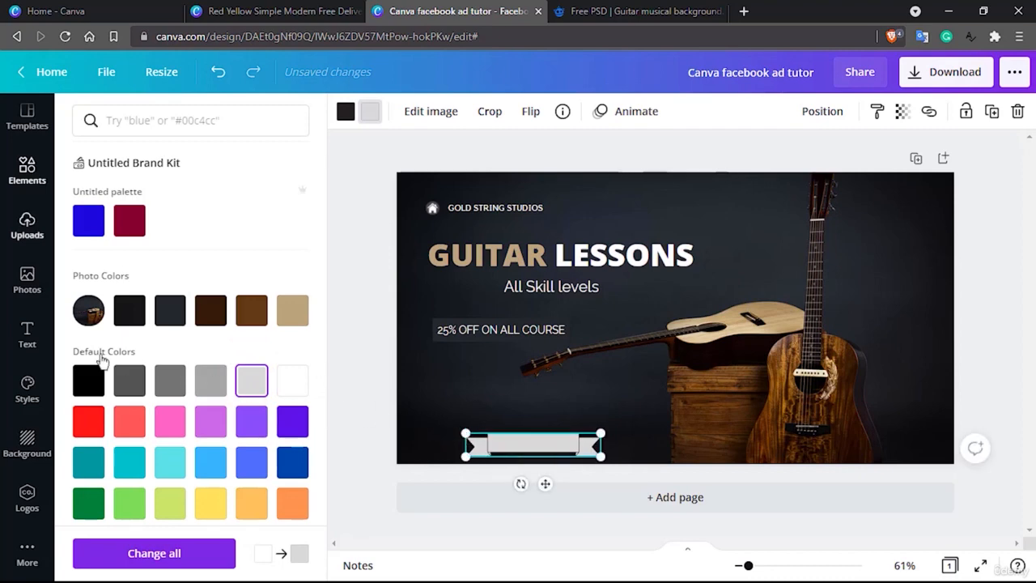
Add a body text reading BOOK YOUR SEAT NOW and place it over the ribbon.
click(25, 340)
click(173, 293)
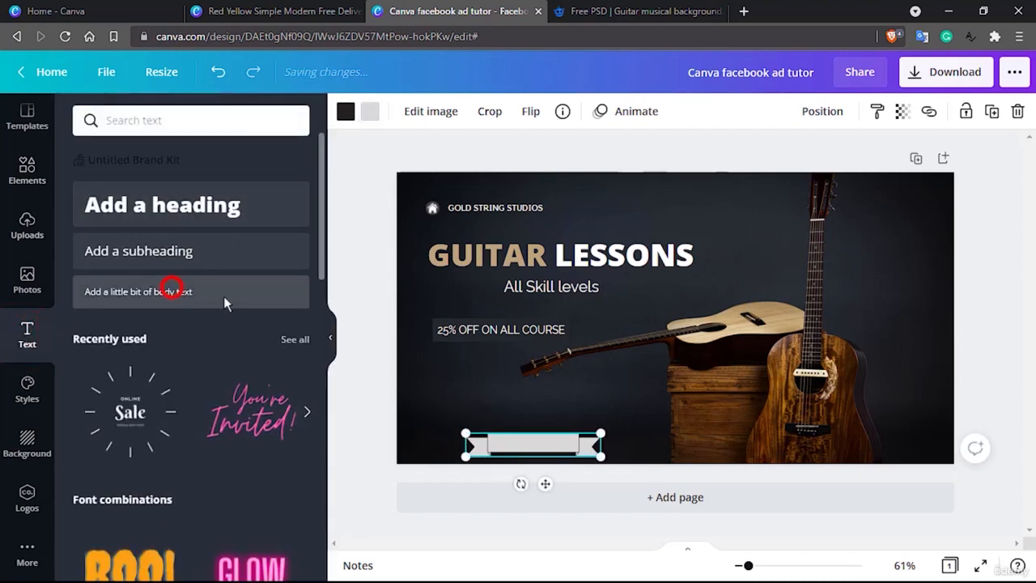
text(Book)
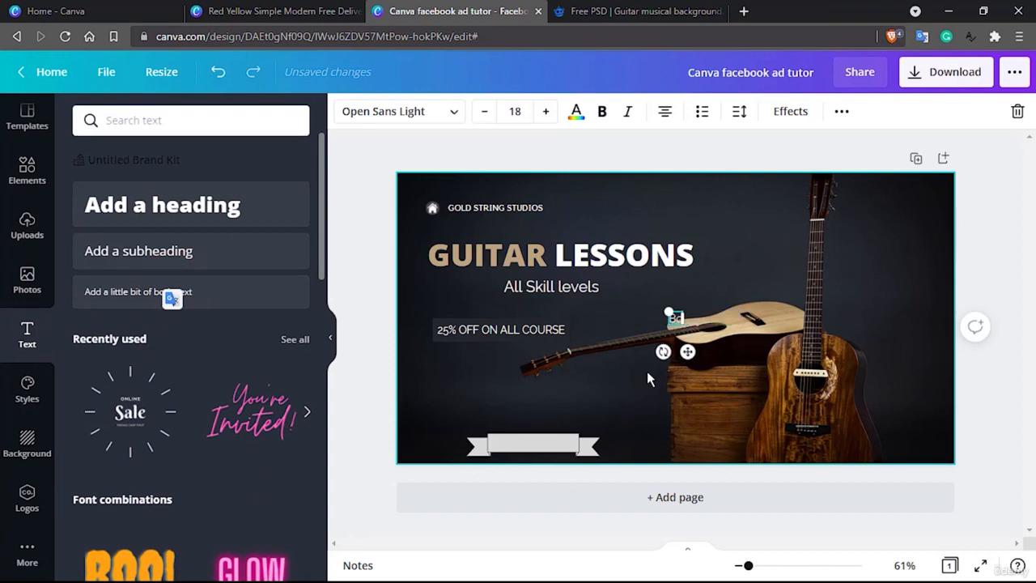
key(BackSpace)
text(OOK Y)
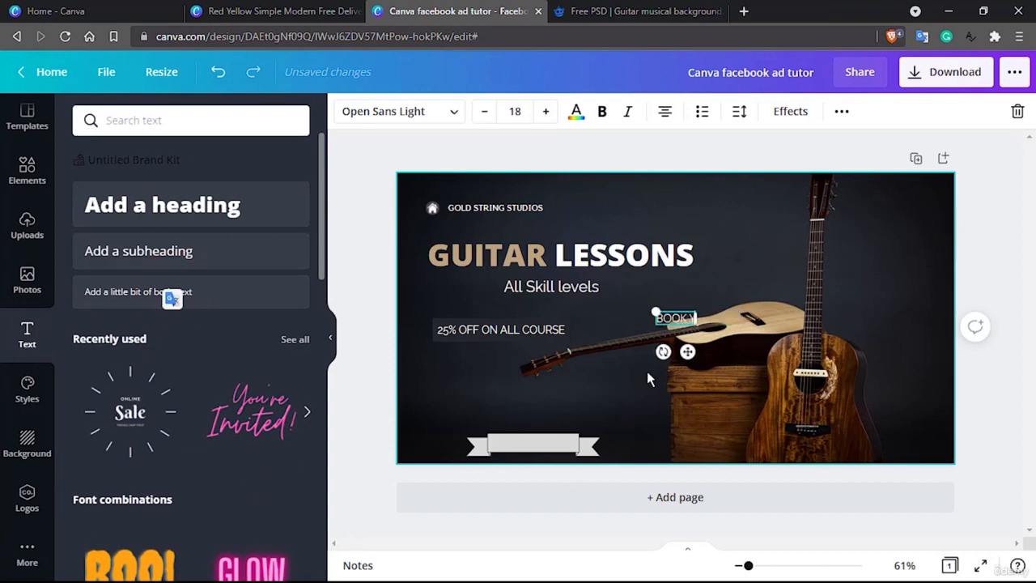
text(OUR SE)
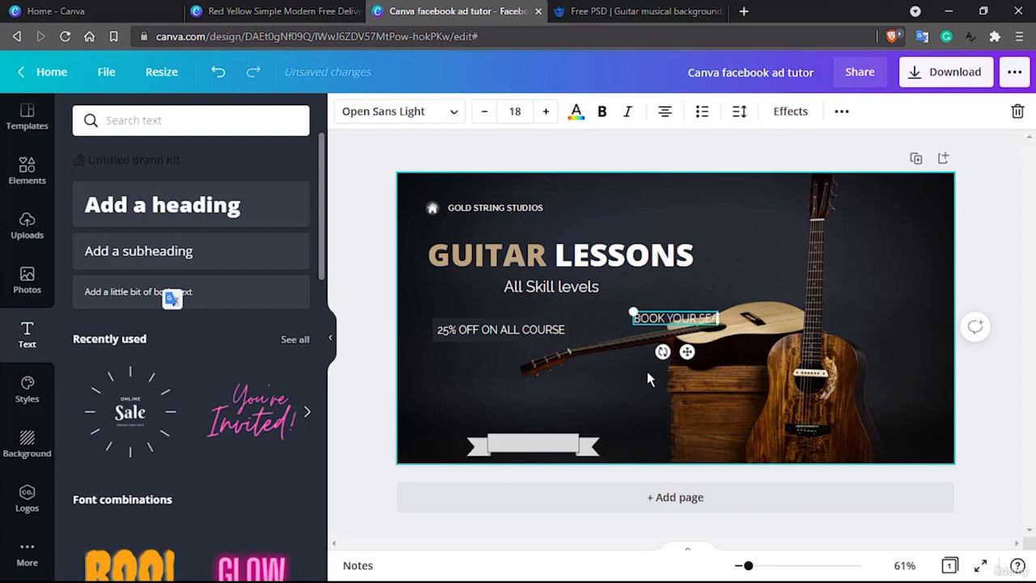
text(AT NOW)
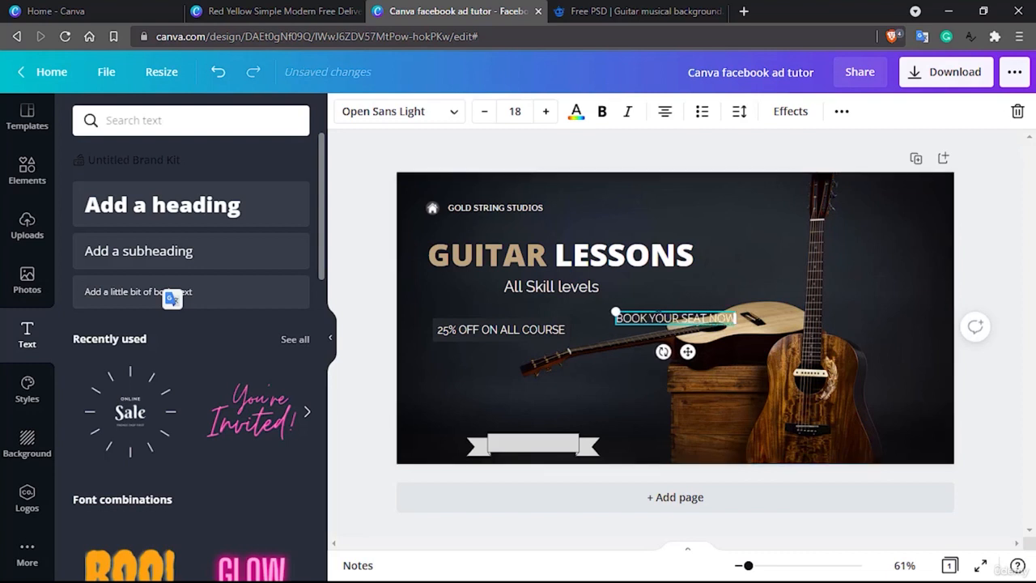
click(640, 298)
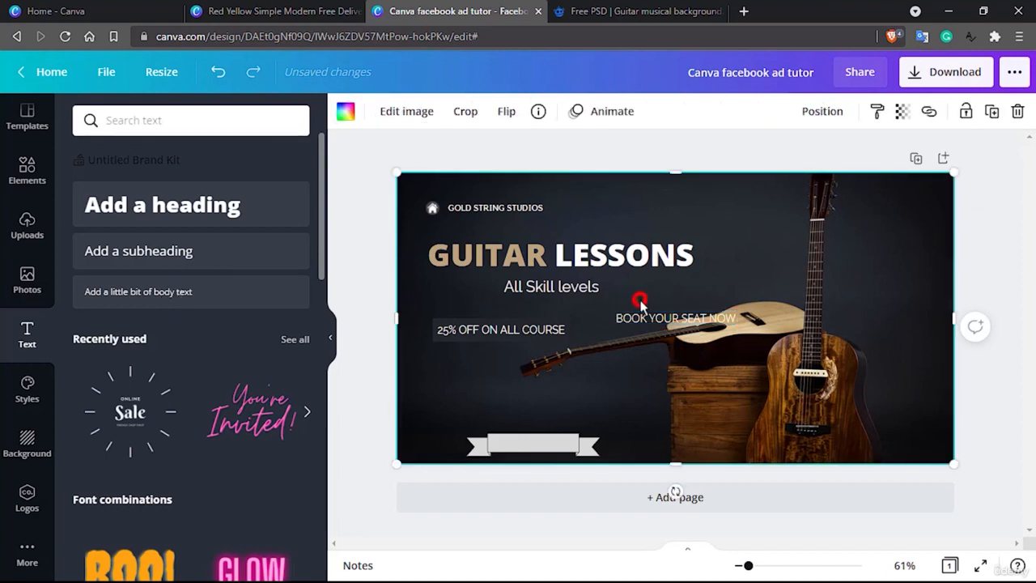
drag(638, 320, 510, 444)
Turn on uppercase for the ribbon text and re-enter it as BOOK YOUR SEAT NOW.
double_click(534, 441)
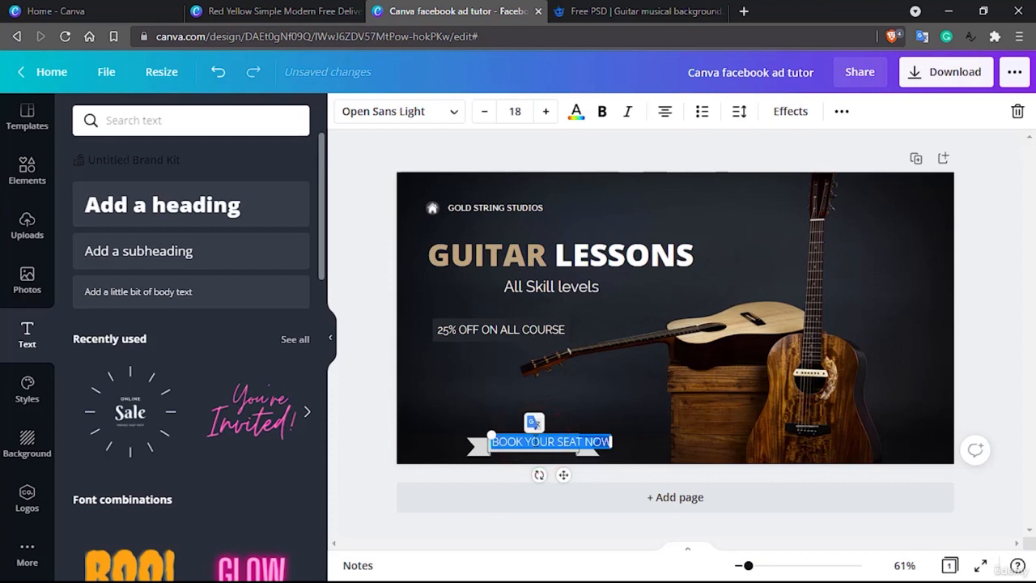
click(841, 111)
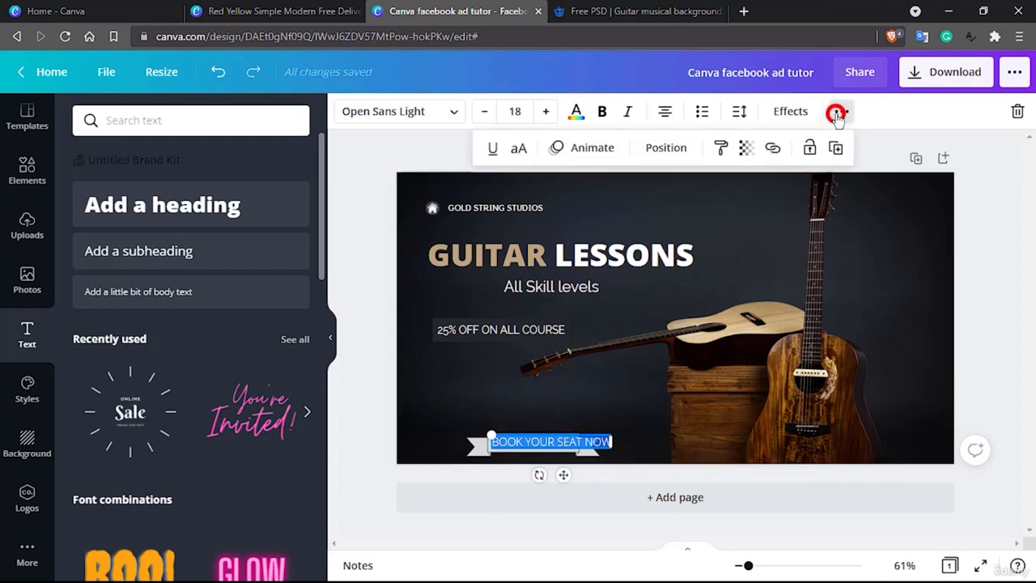
click(520, 148)
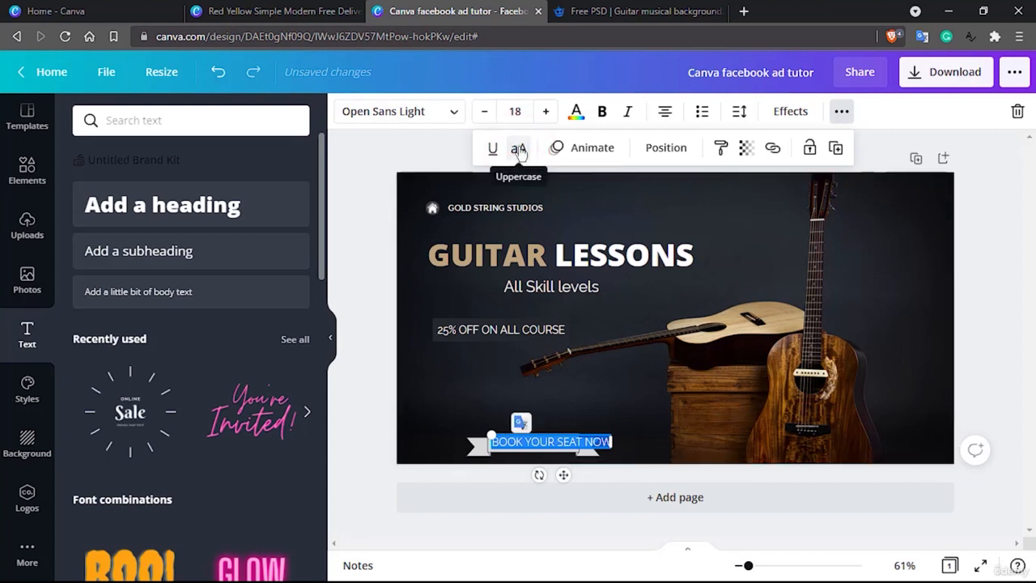
key(BackSpace)
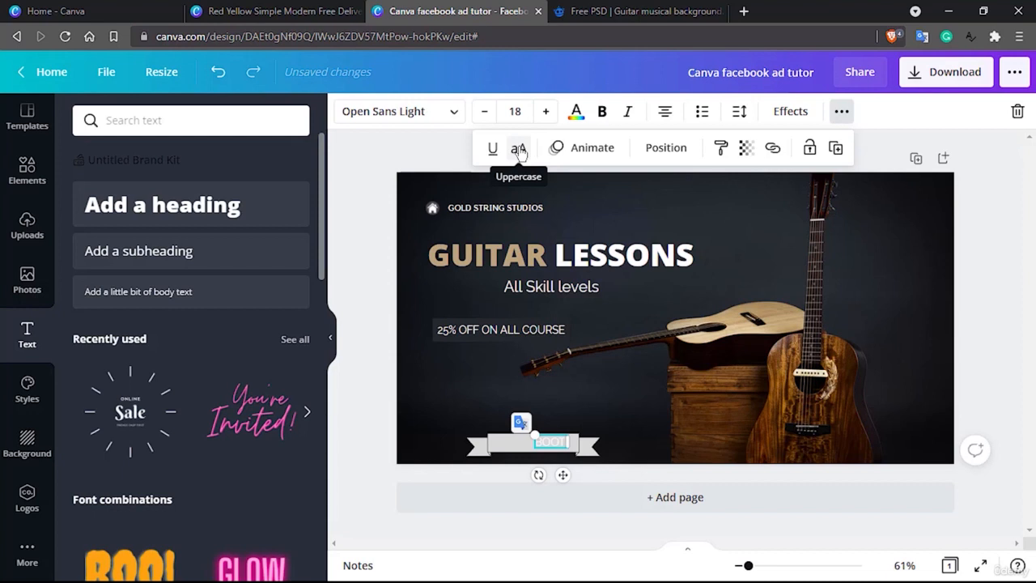
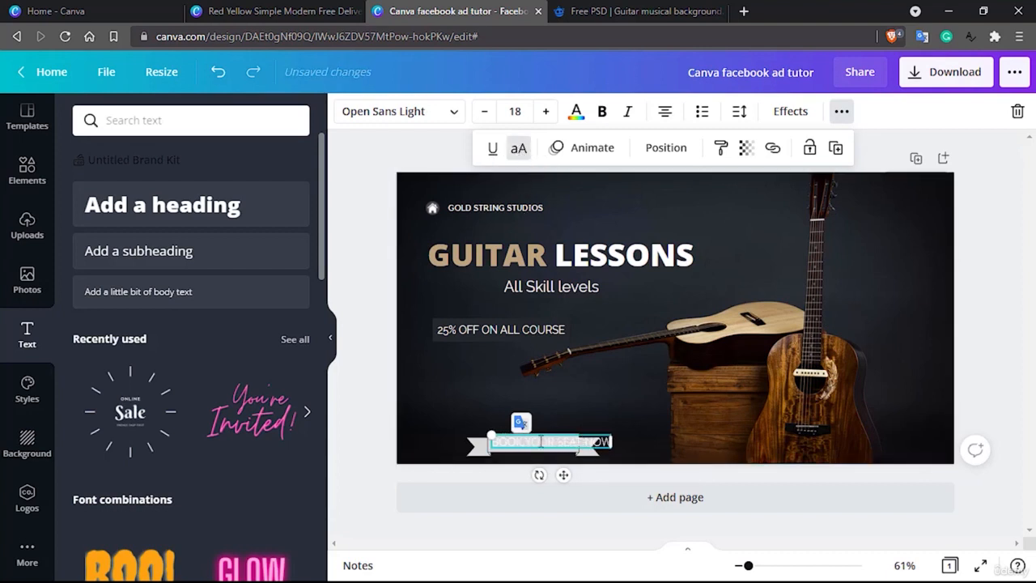
Set the ribbon text's font to Knewave and its colour to the near-black photo colour.
click(538, 441)
click(450, 114)
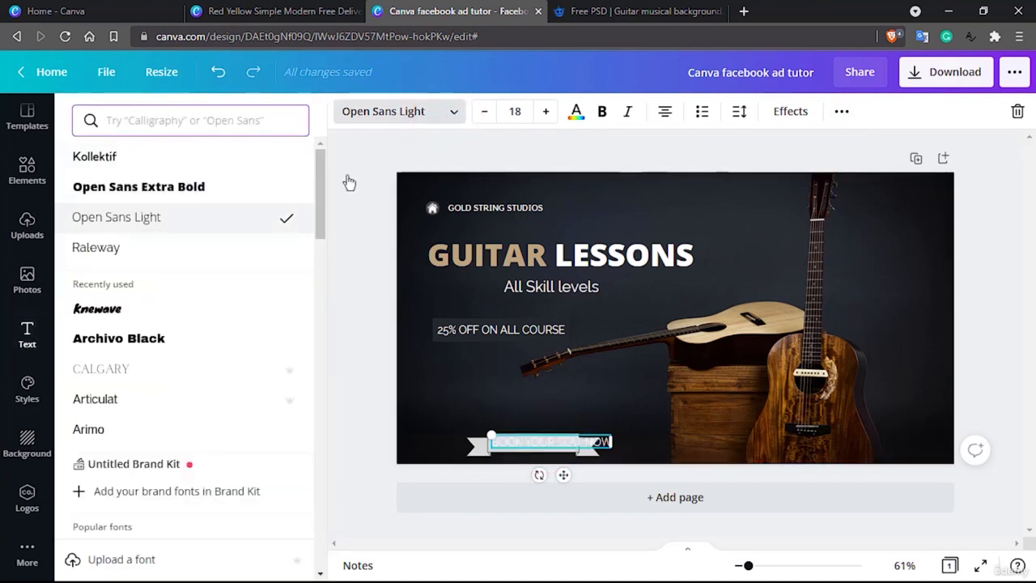
click(140, 307)
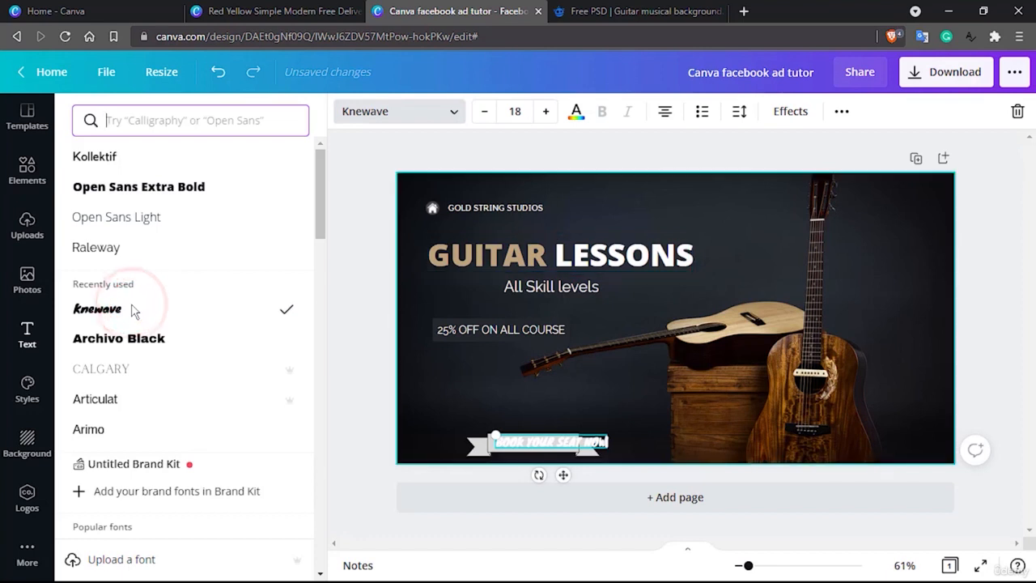
click(577, 116)
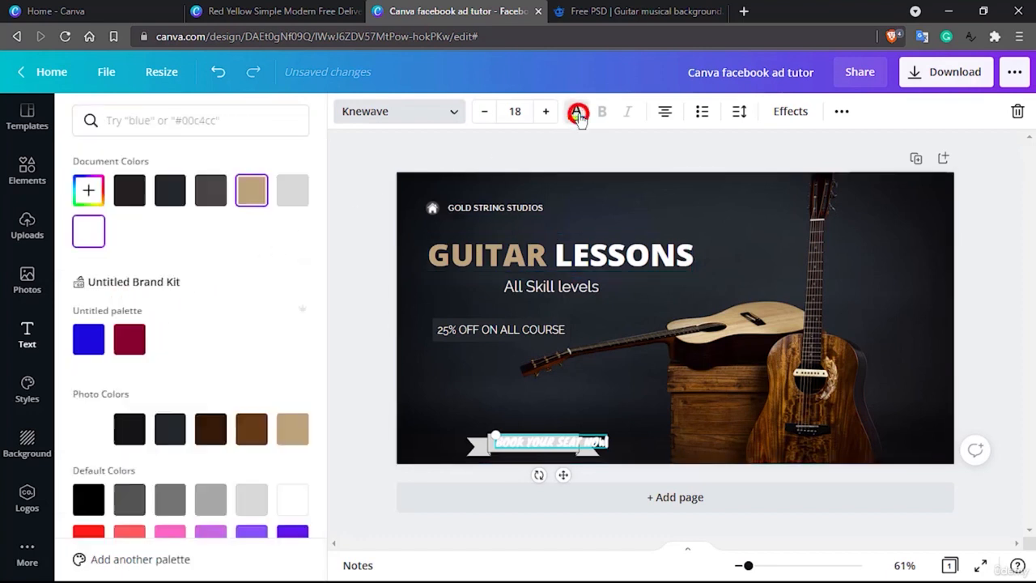
click(128, 434)
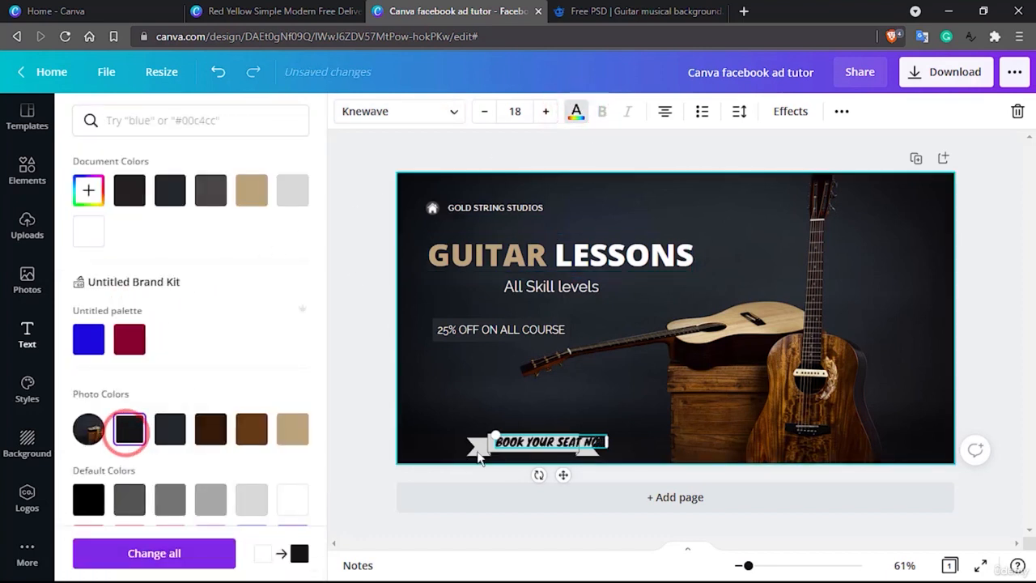
click(482, 393)
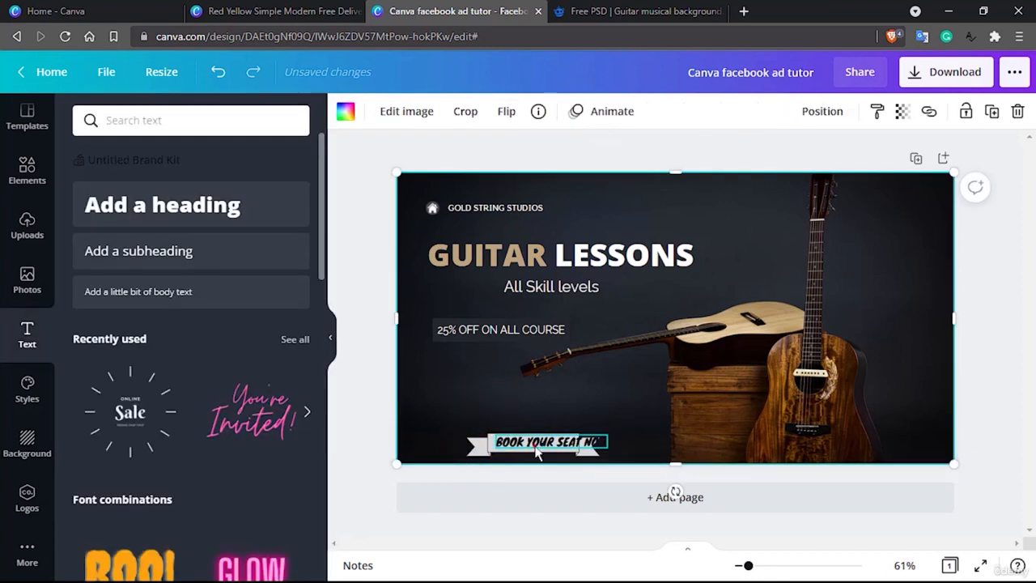
Enlarge the ribbon to about 381 × 66 and centre the BOOK YOUR SEAT NOW text on its front band.
click(536, 450)
click(466, 446)
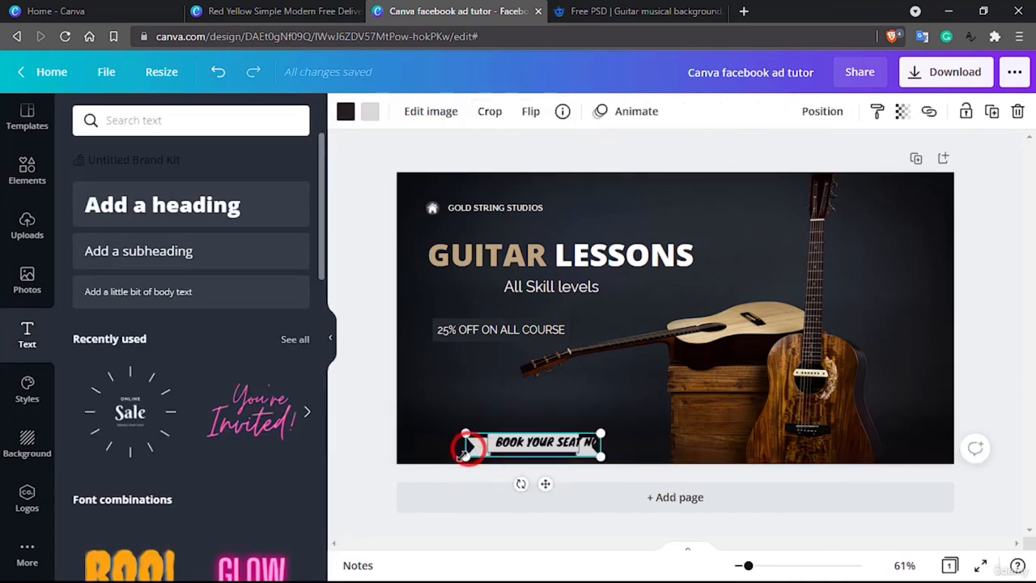
drag(466, 447, 440, 450)
click(549, 450)
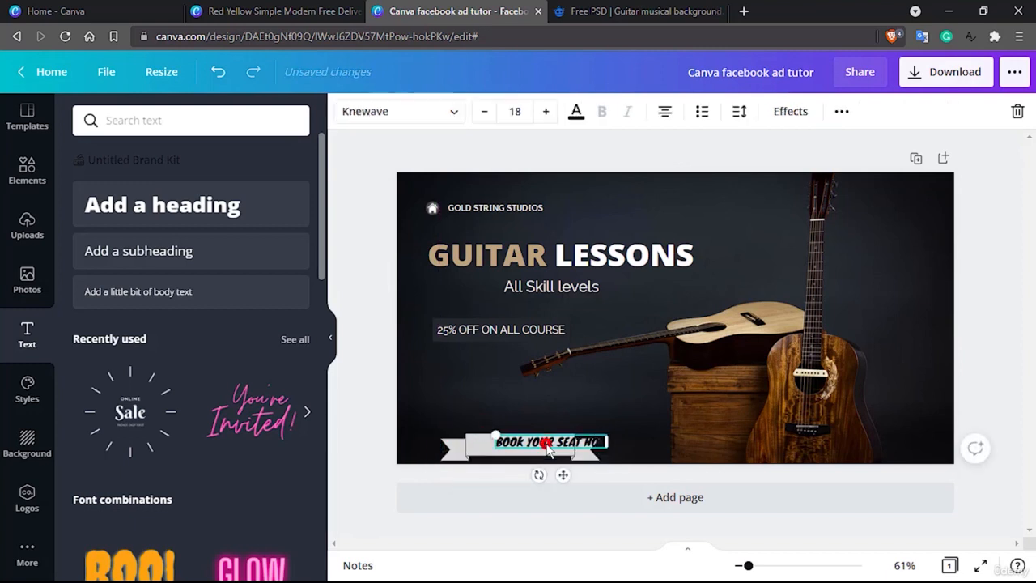
drag(549, 450, 525, 455)
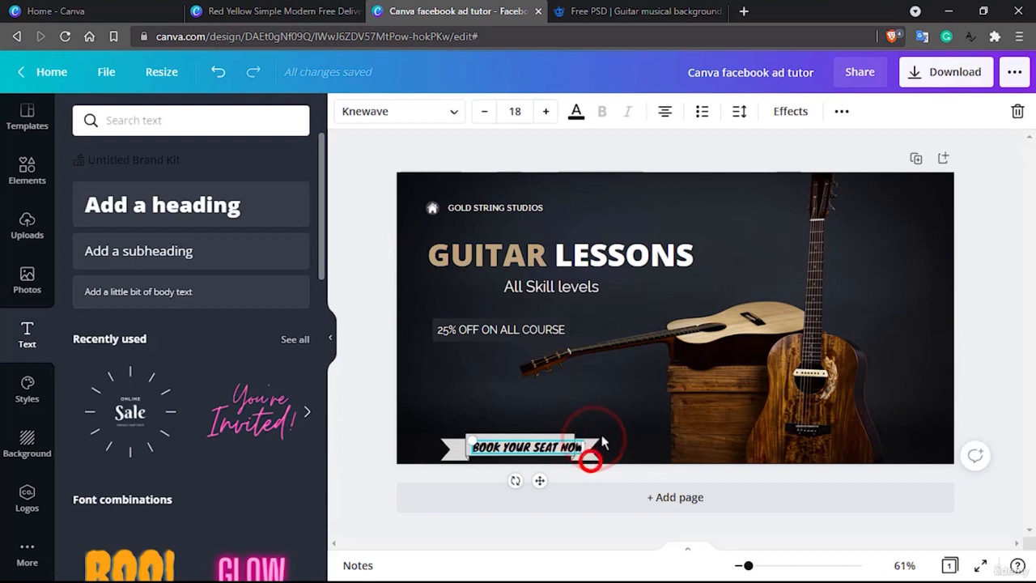
click(597, 437)
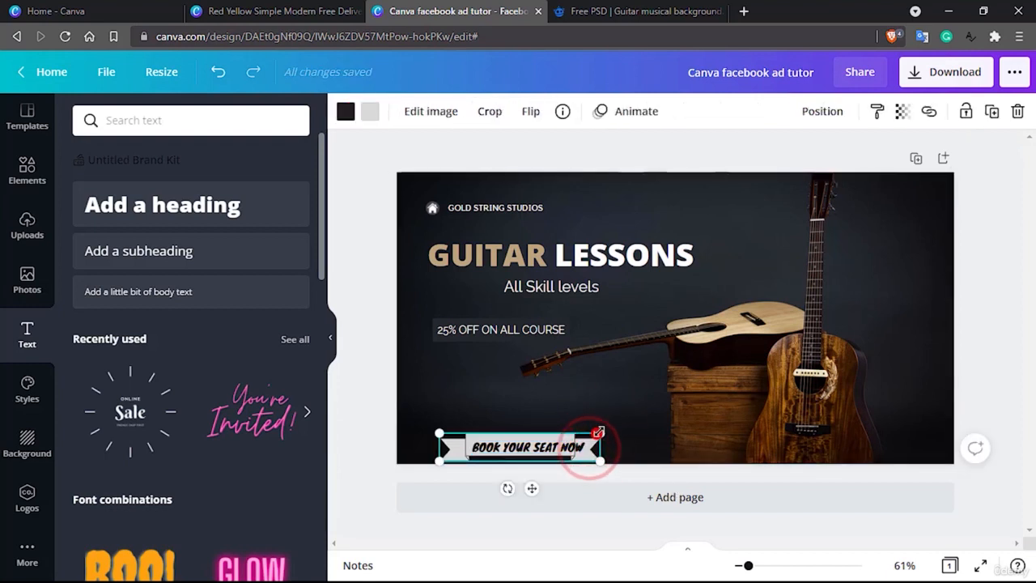
drag(599, 434, 613, 430)
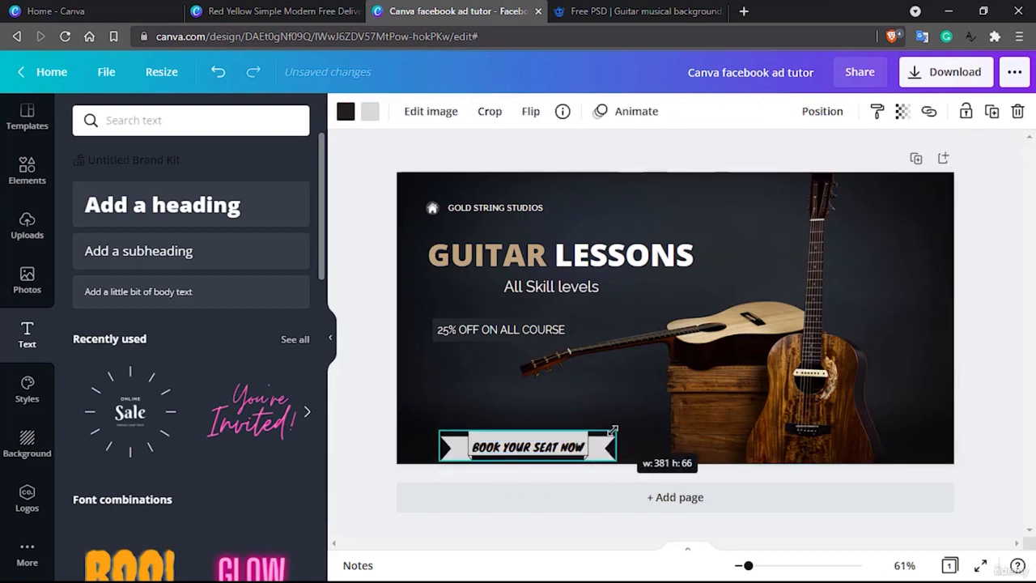
drag(539, 447, 539, 442)
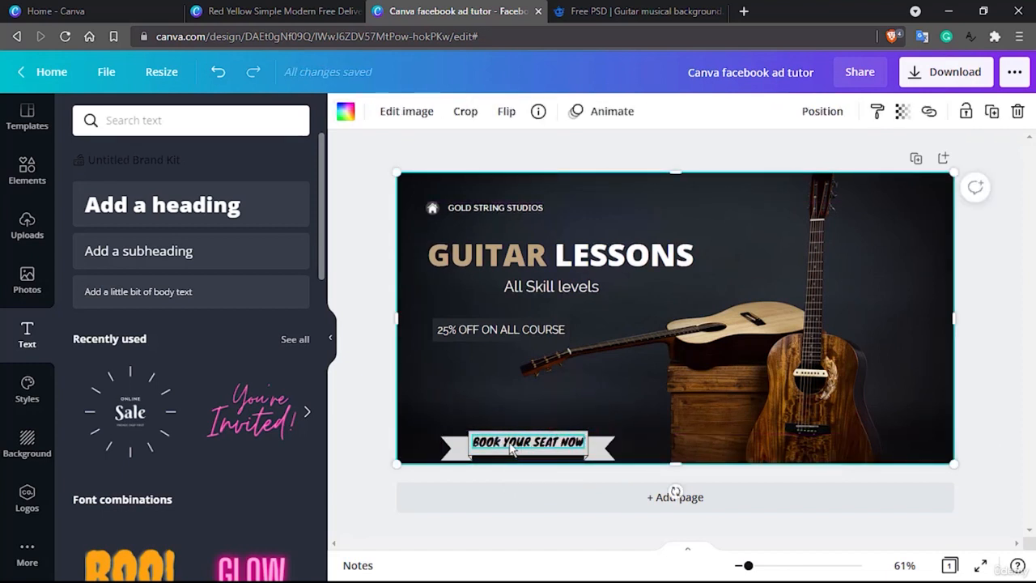
Shorten the ribbon text to BOOK NOW by deleting the words YOUR and SEAT.
click(511, 449)
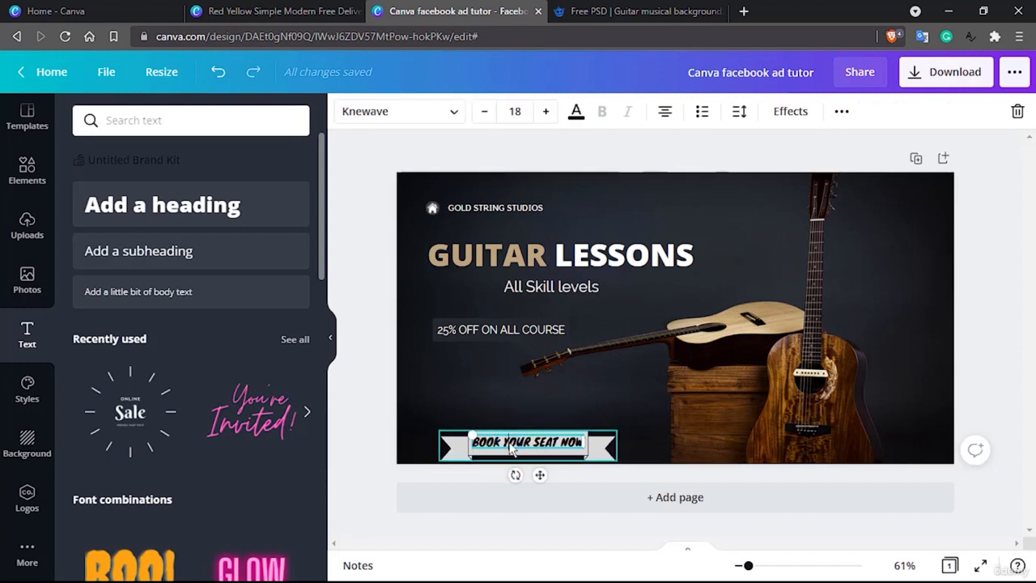
click(509, 445)
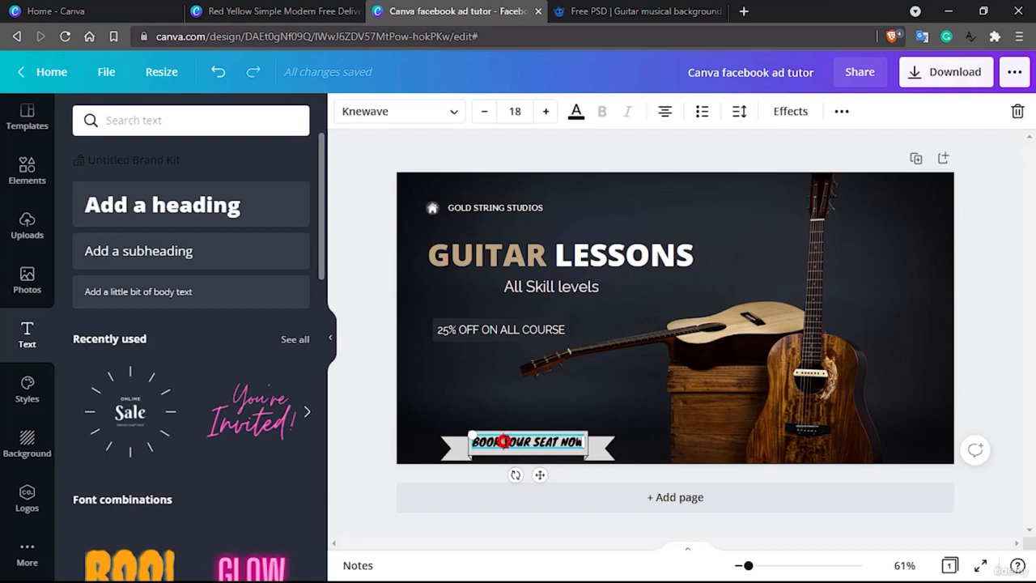
double_click(503, 442)
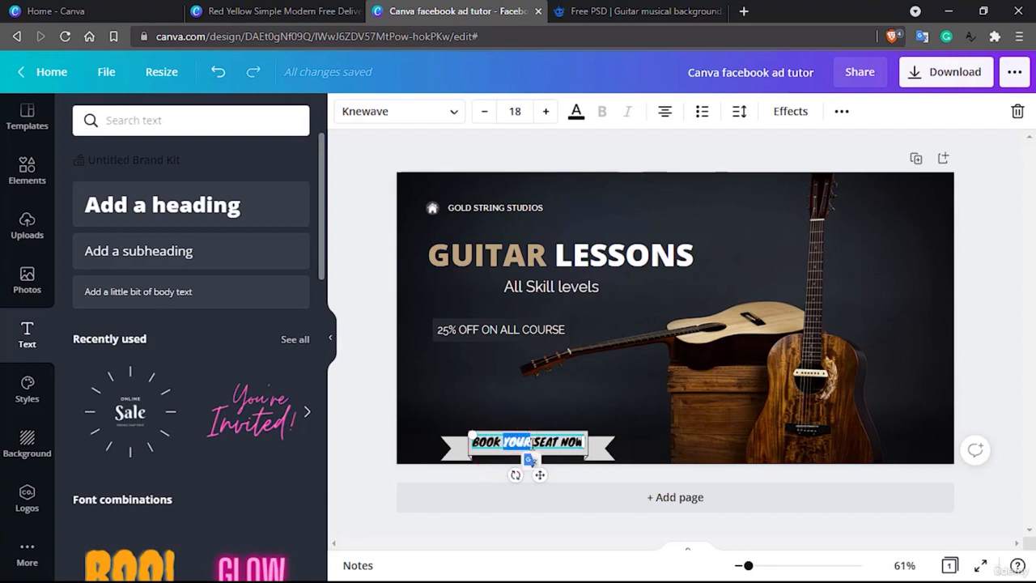
key(BackSpace)
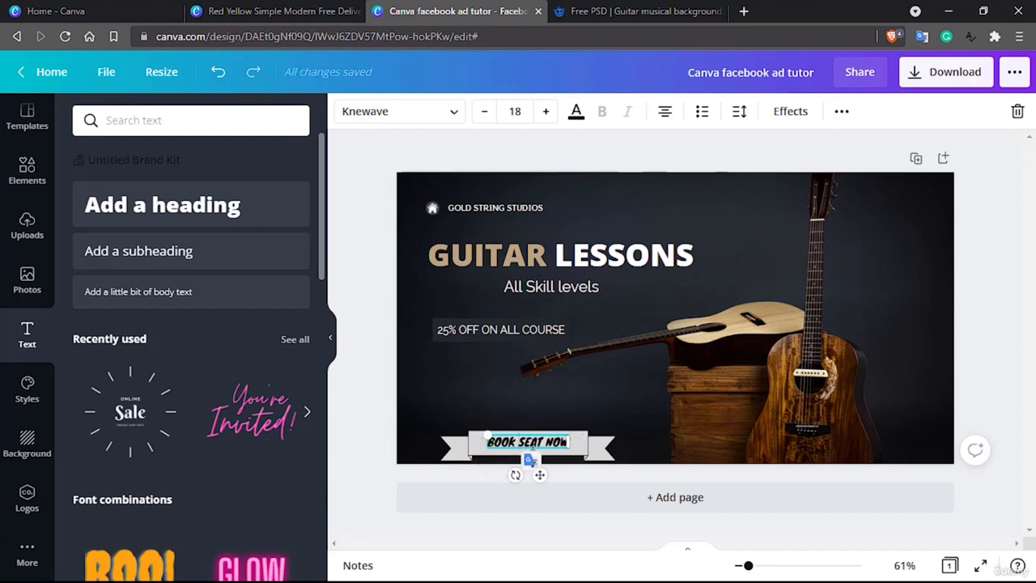
double_click(526, 441)
key(BackSpace)
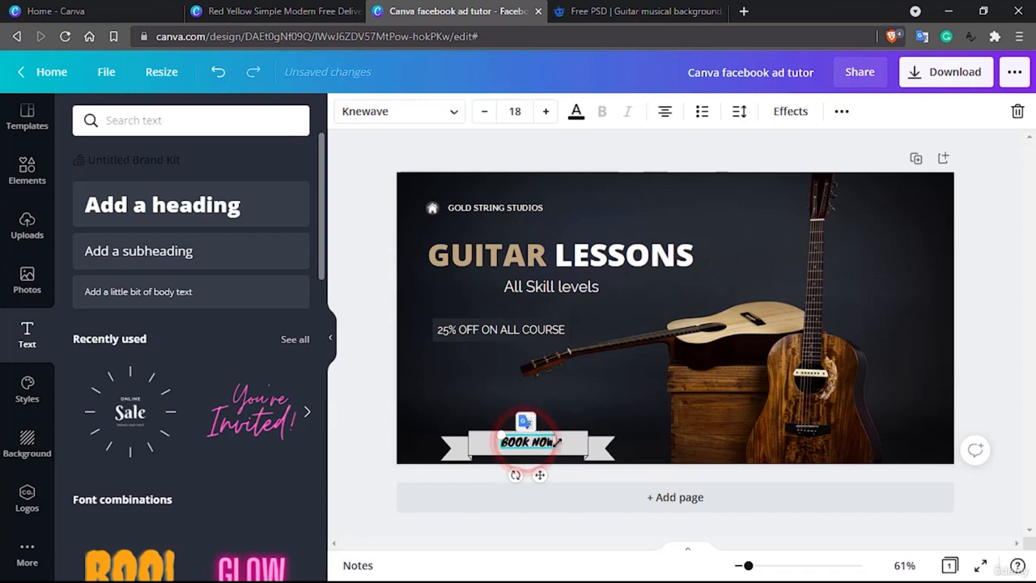
Shrink the ribbon from both ends so that it suits the shorter BOOK NOW text.
click(586, 437)
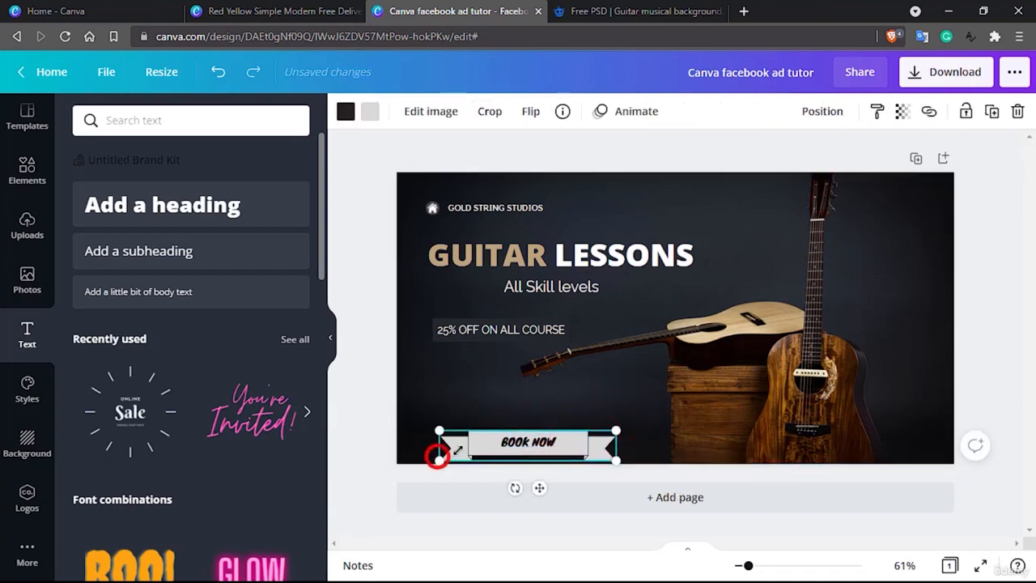
drag(437, 456, 465, 456)
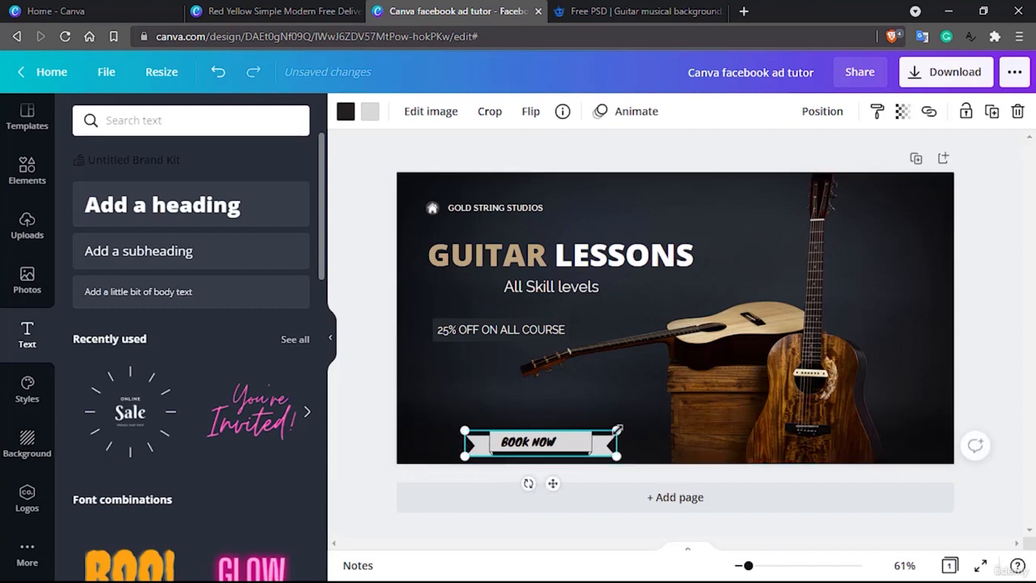
drag(617, 430, 570, 438)
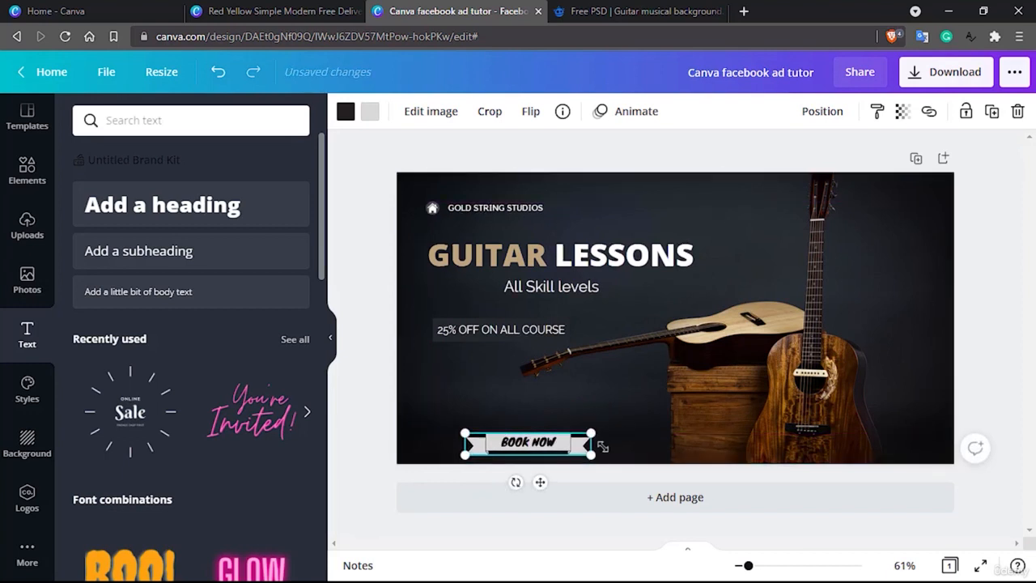
drag(591, 454, 576, 449)
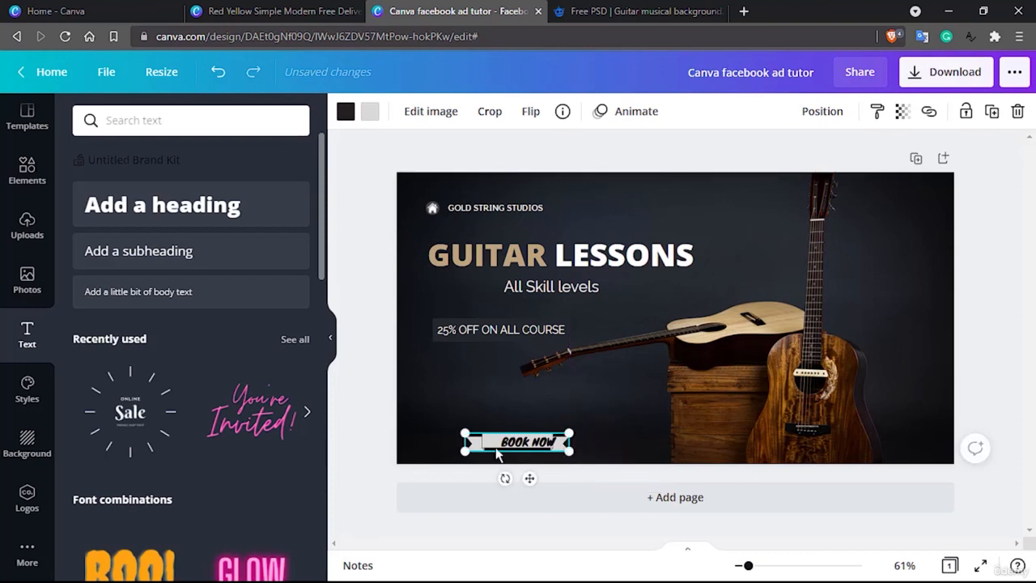
Nudge the ribbon right and slightly down so that its front band sits behind the BOOK NOW text.
key(Right)
key(Right)
key(Right)
key(Right)
key(Right)
key(Right)
key(Right)
key(Right)
key(Right)
key(Right)
key(Right)
key(Right)
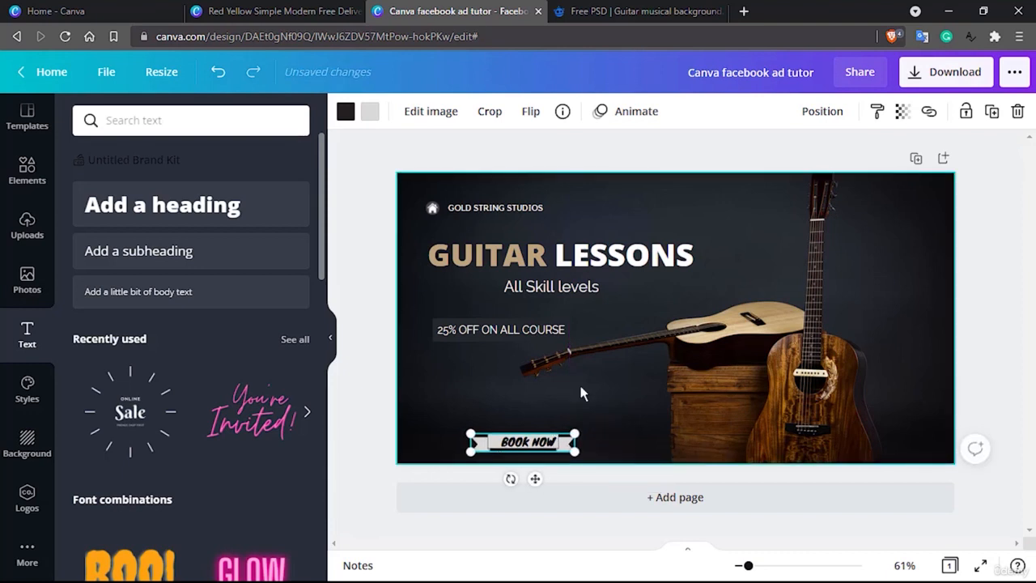
key(Right)
key(Down)
key(Up)
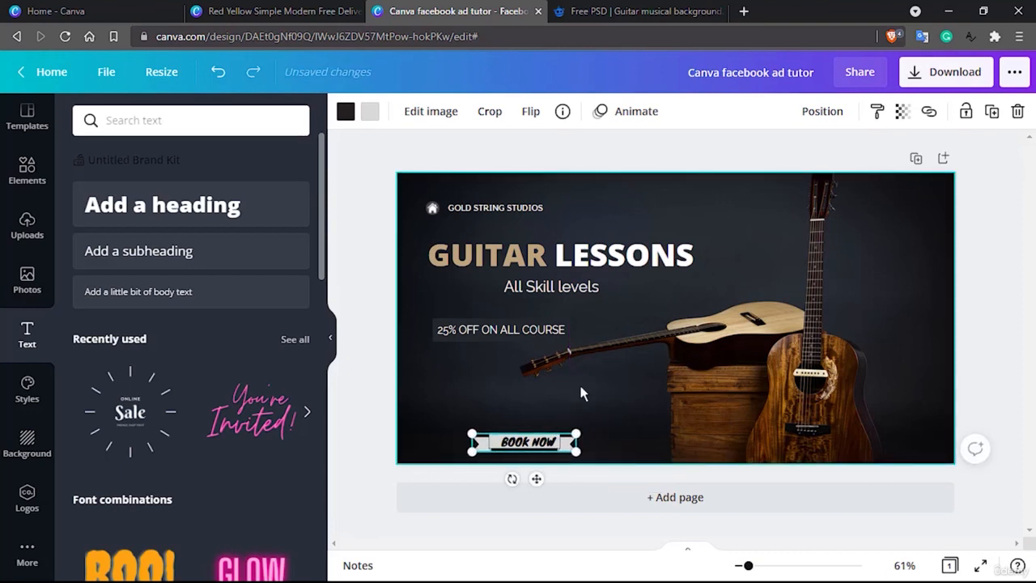
key(Down)
key(Down)
key(Right)
click(580, 429)
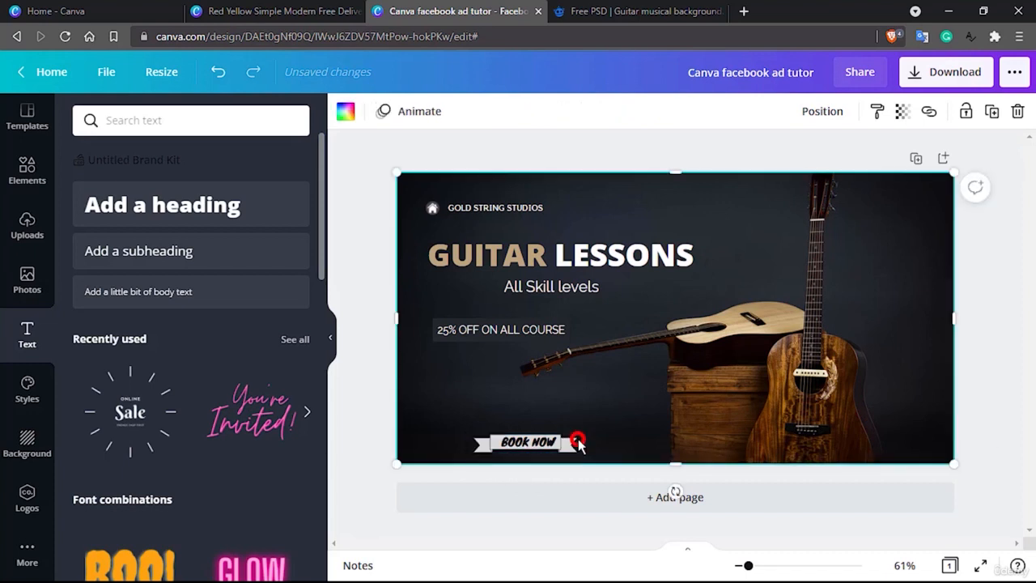
Enlarge the ribbon slightly around the BOOK NOW text and shift the text up a little on its front band.
click(565, 447)
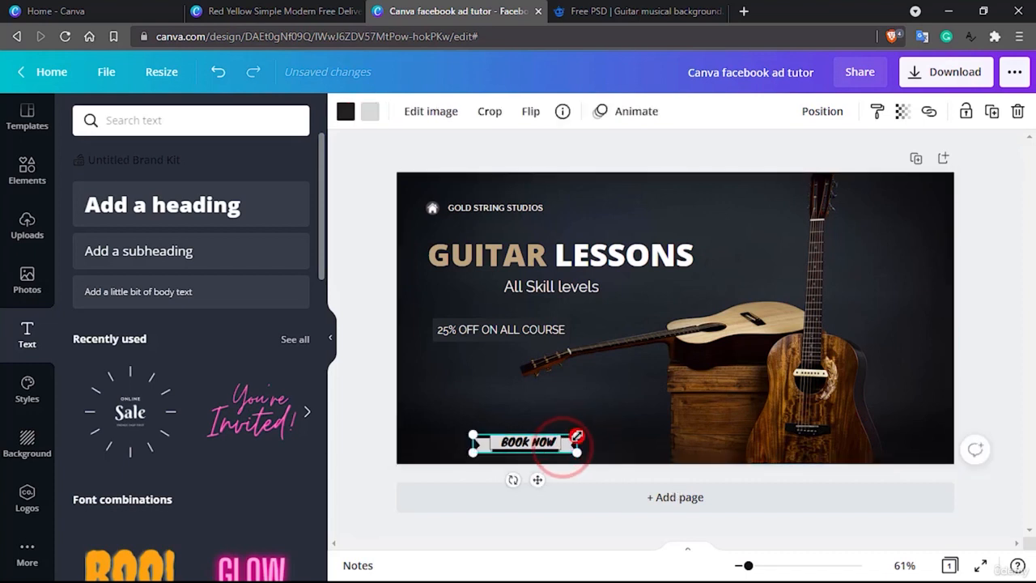
drag(577, 434, 584, 429)
click(571, 402)
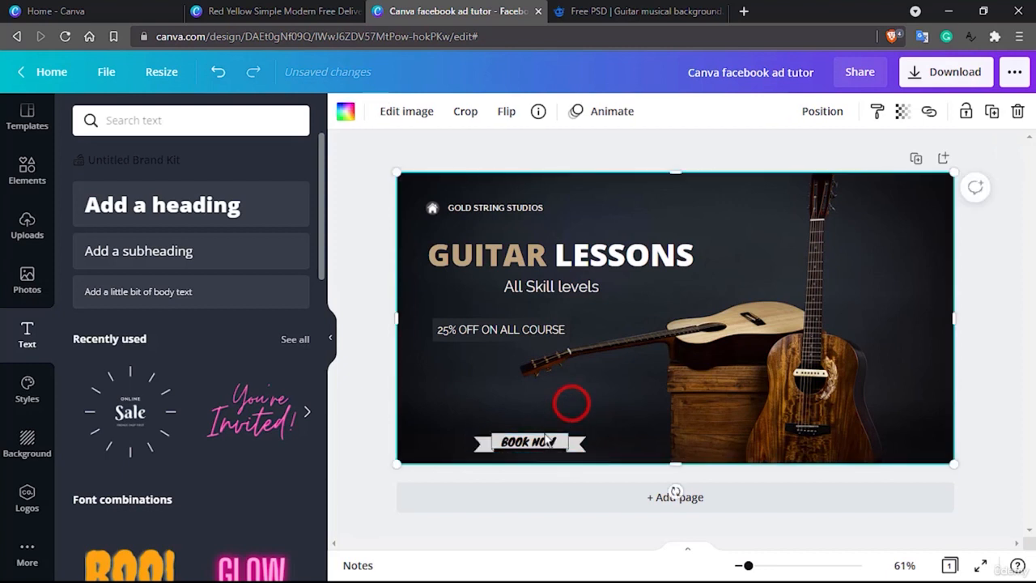
click(537, 444)
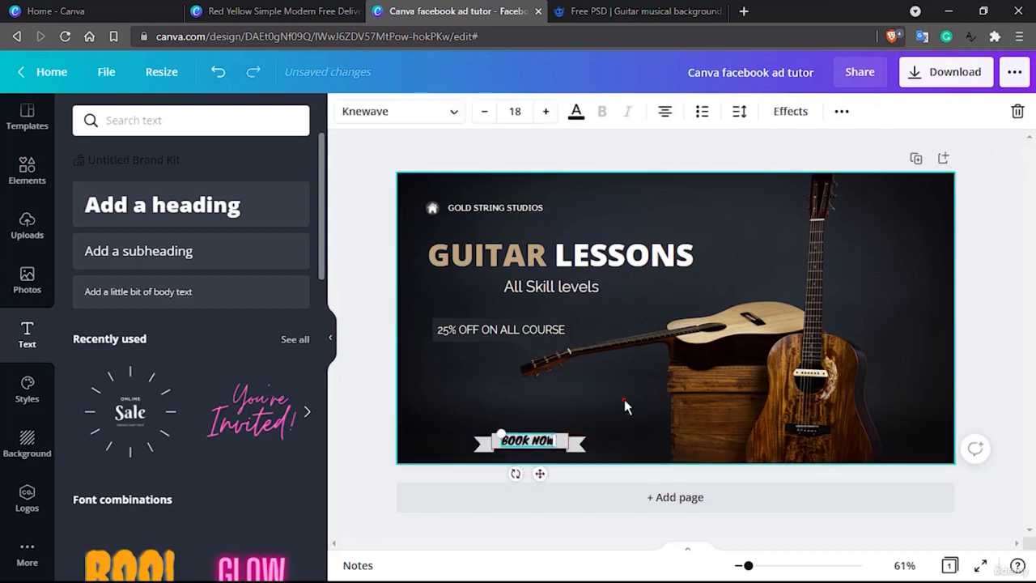
click(624, 401)
click(578, 448)
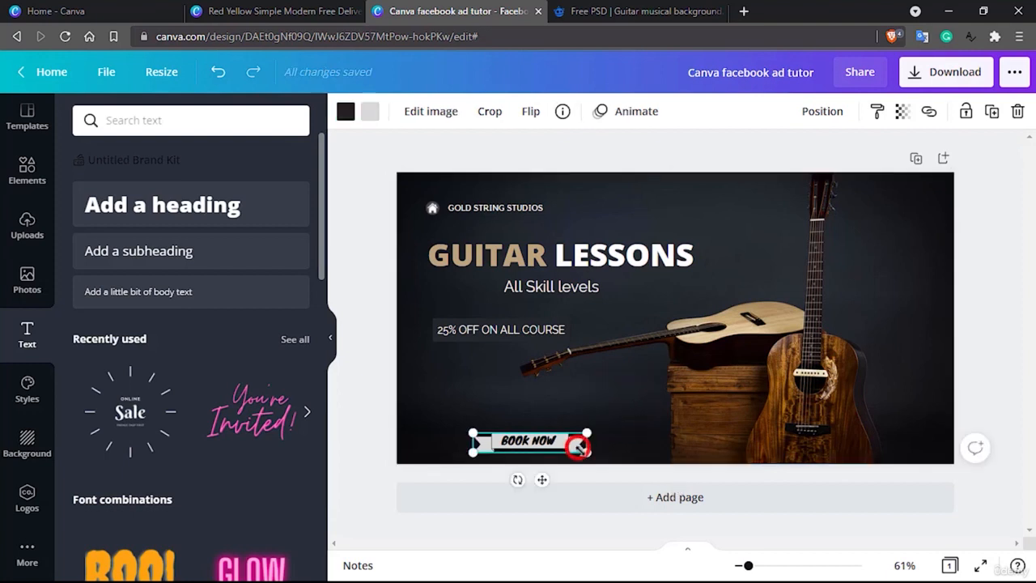
drag(583, 455, 584, 460)
click(576, 397)
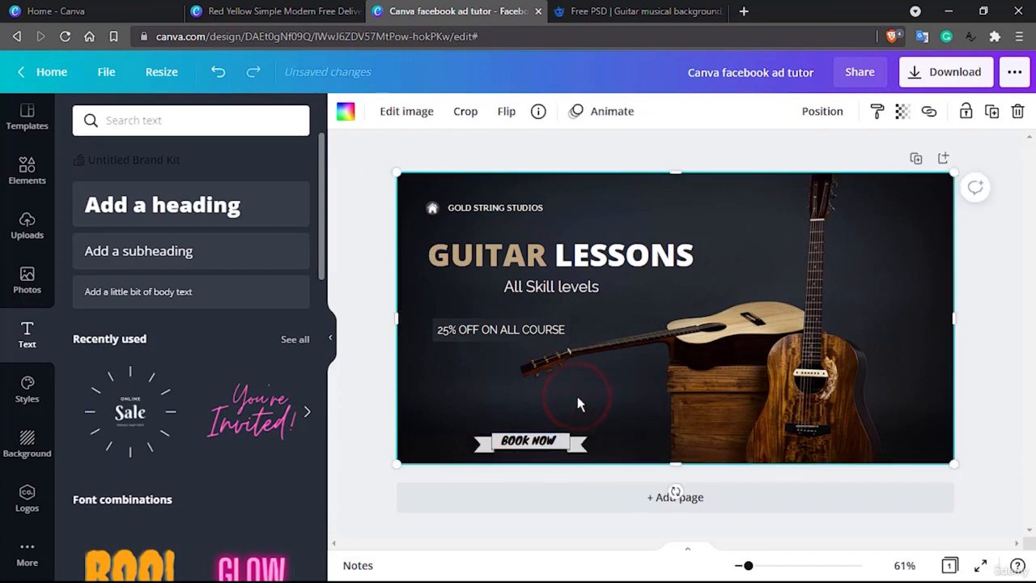
Try the Calgary, Raleway, Open Sans Extra Bold and Kollektif fonts on the BOOK NOW text, returning to Knewave.
click(509, 439)
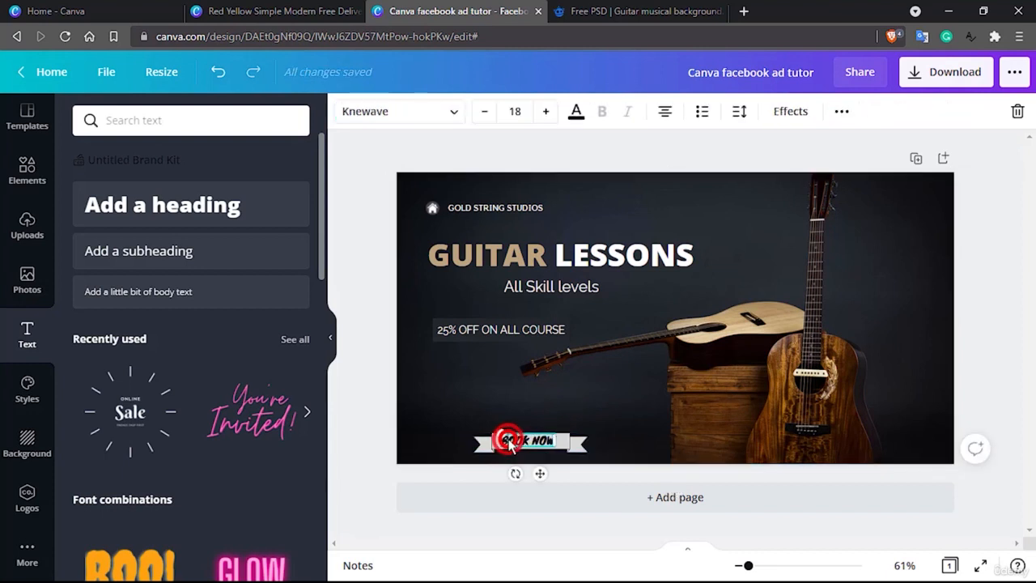
double_click(509, 439)
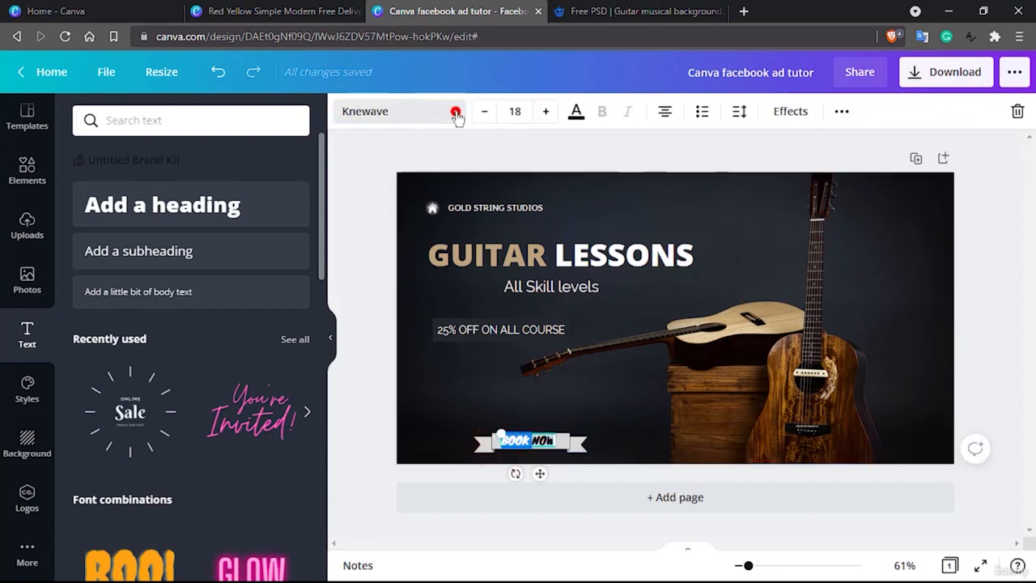
click(456, 113)
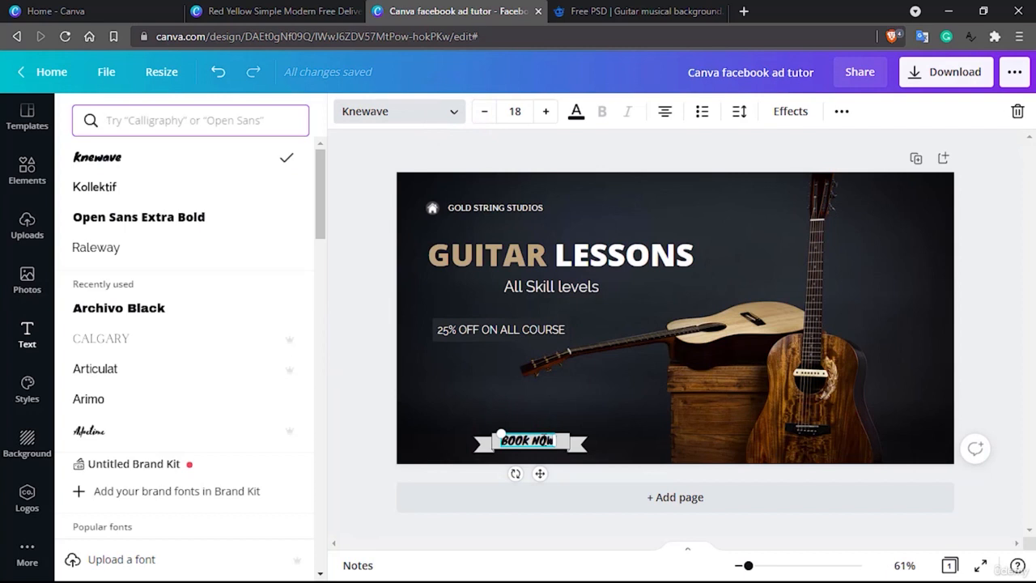
click(144, 338)
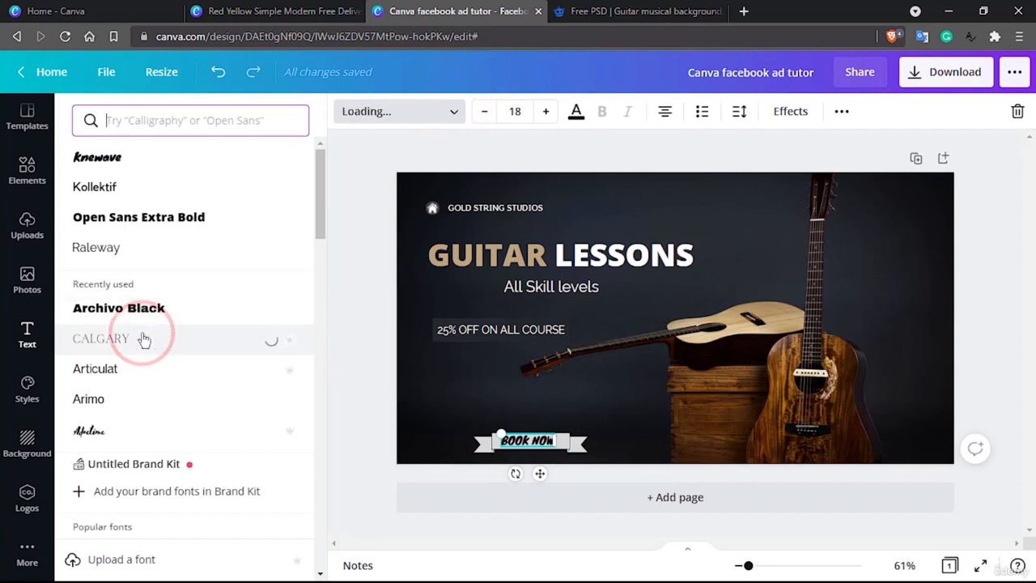
click(121, 248)
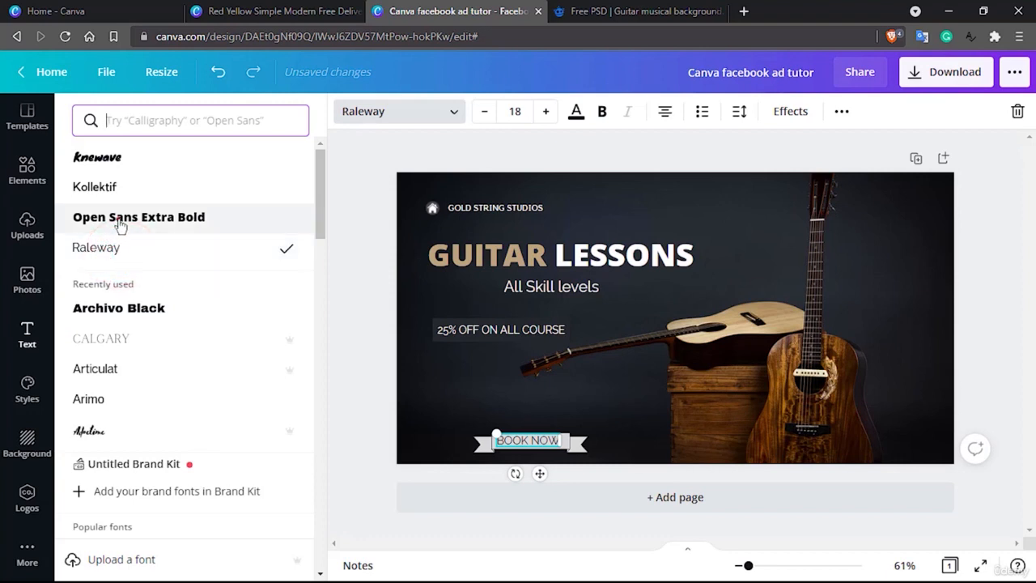
click(120, 225)
click(123, 191)
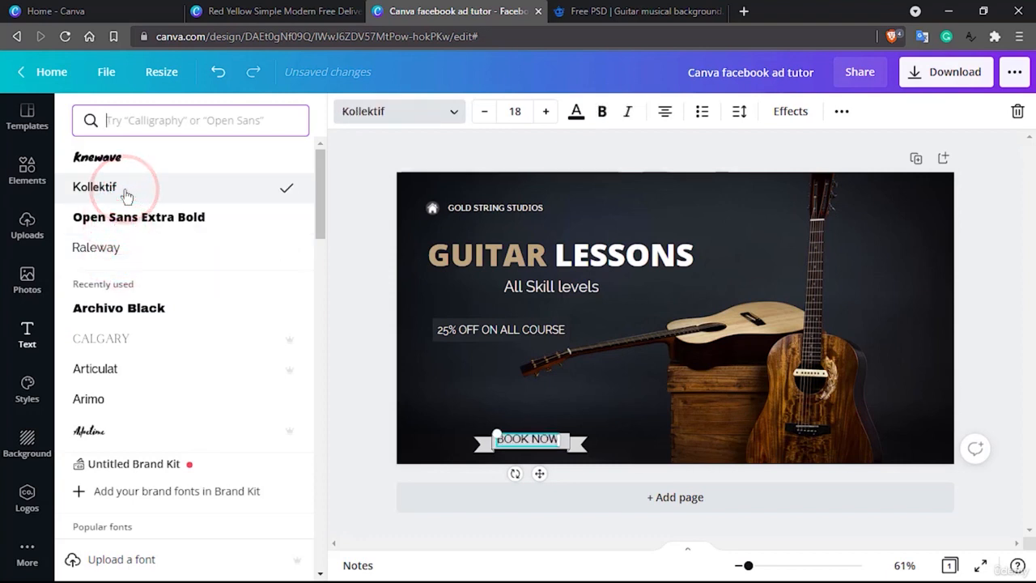
click(130, 156)
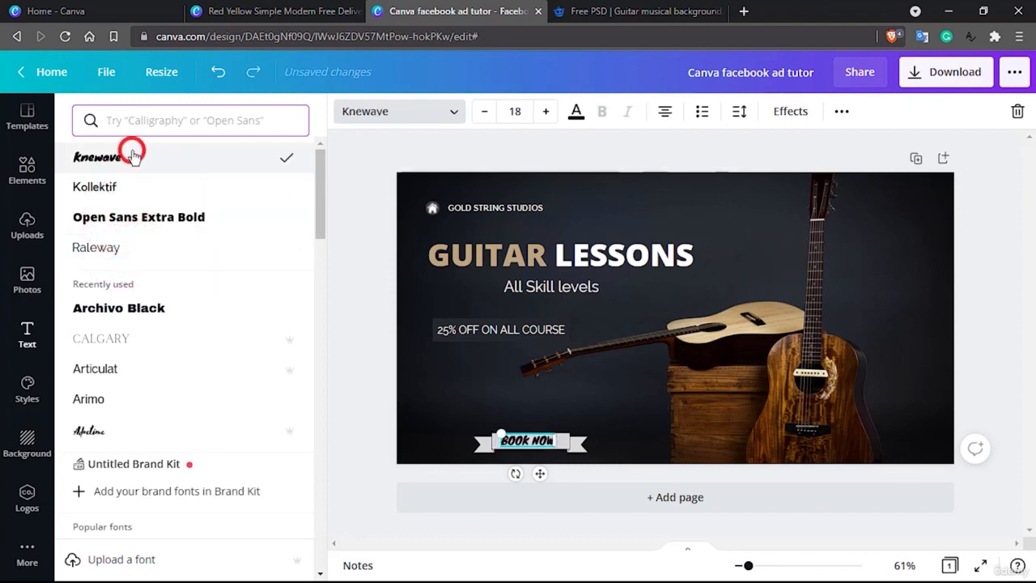
Compare the Open Sans Extra Bold, Kollektif and Alice fonts on the BOOK NOW text.
click(127, 212)
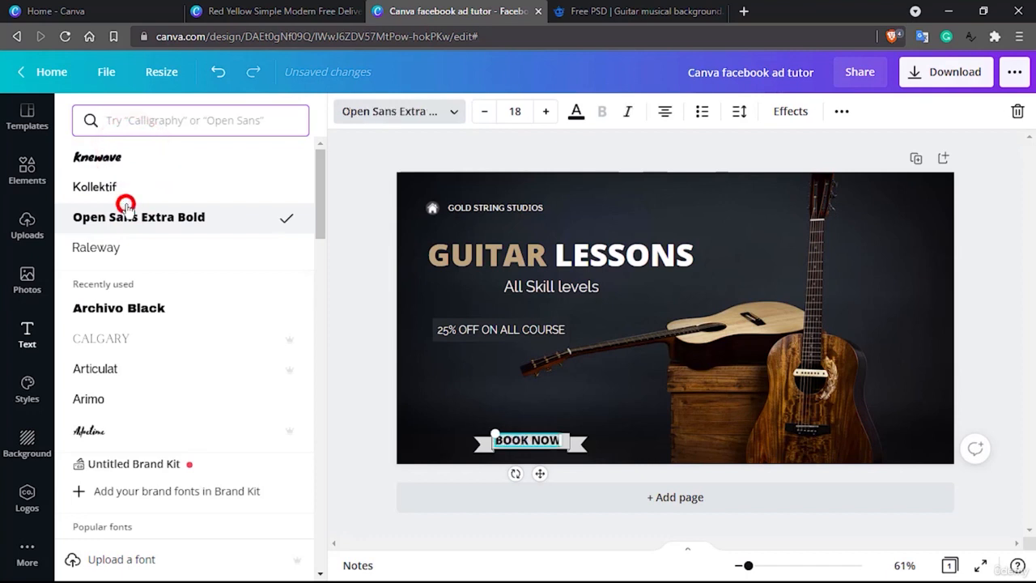
click(171, 217)
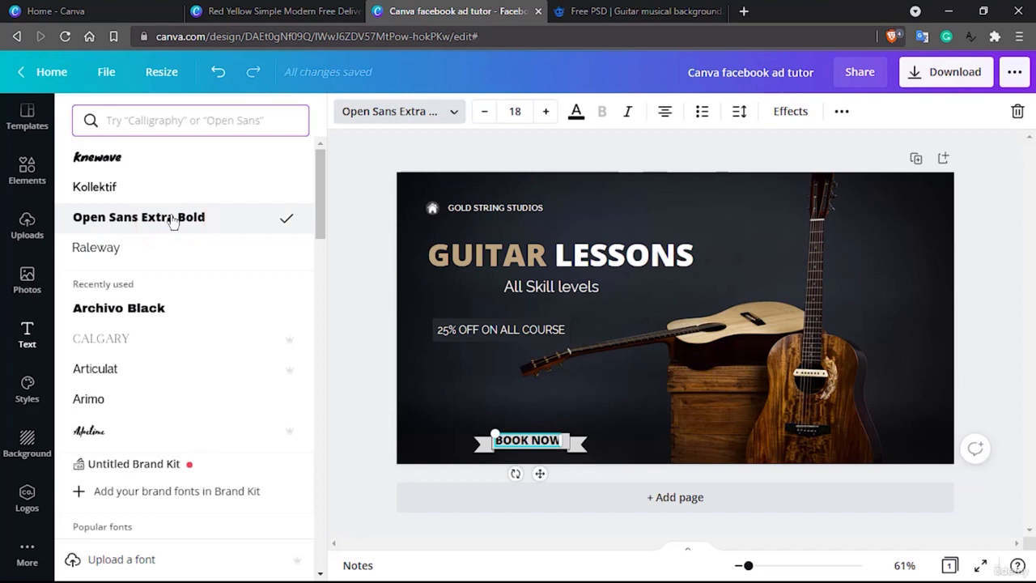
click(152, 188)
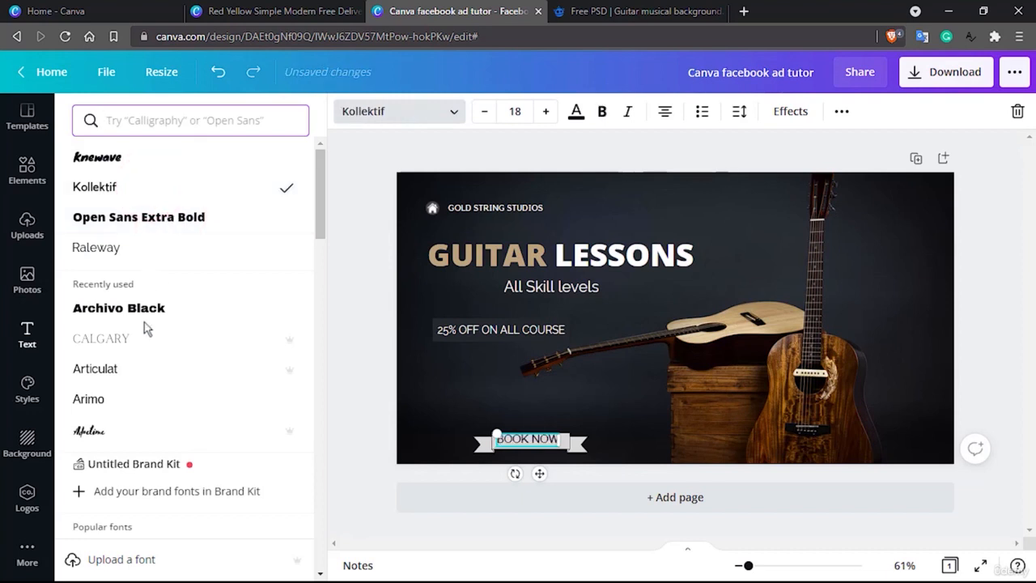
scroll(141, 408, down, 2)
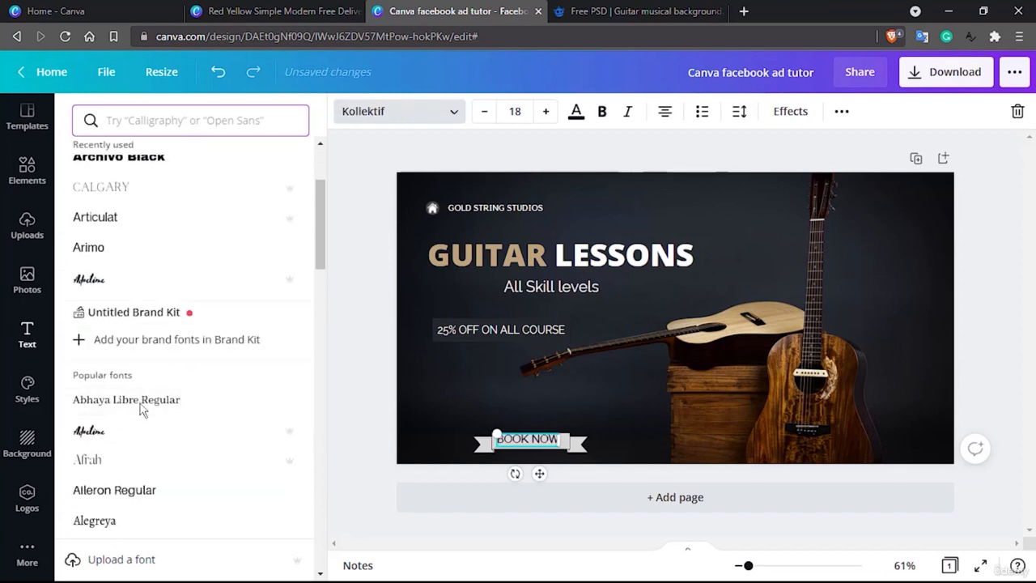
scroll(141, 409, down, 3)
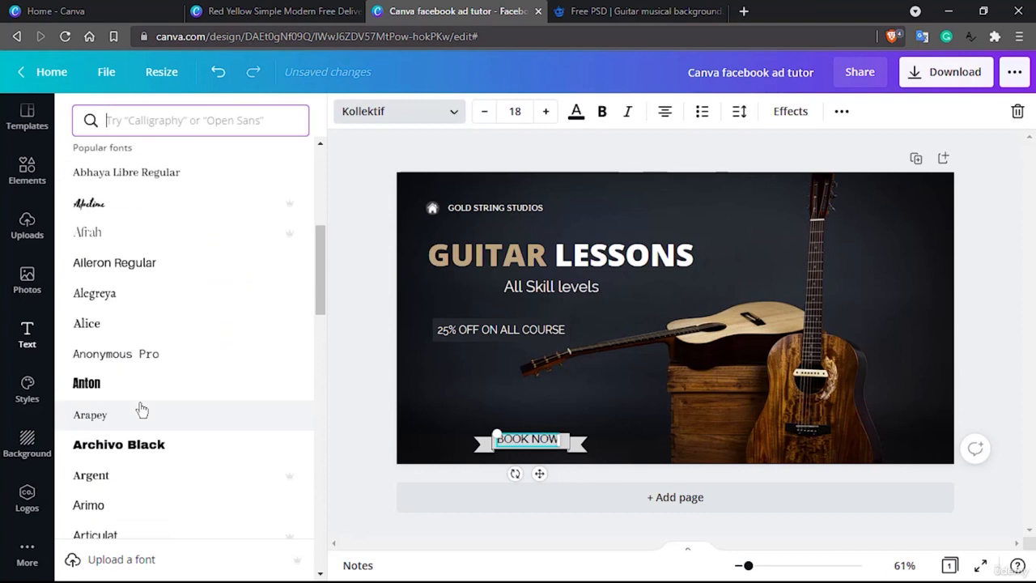
click(130, 337)
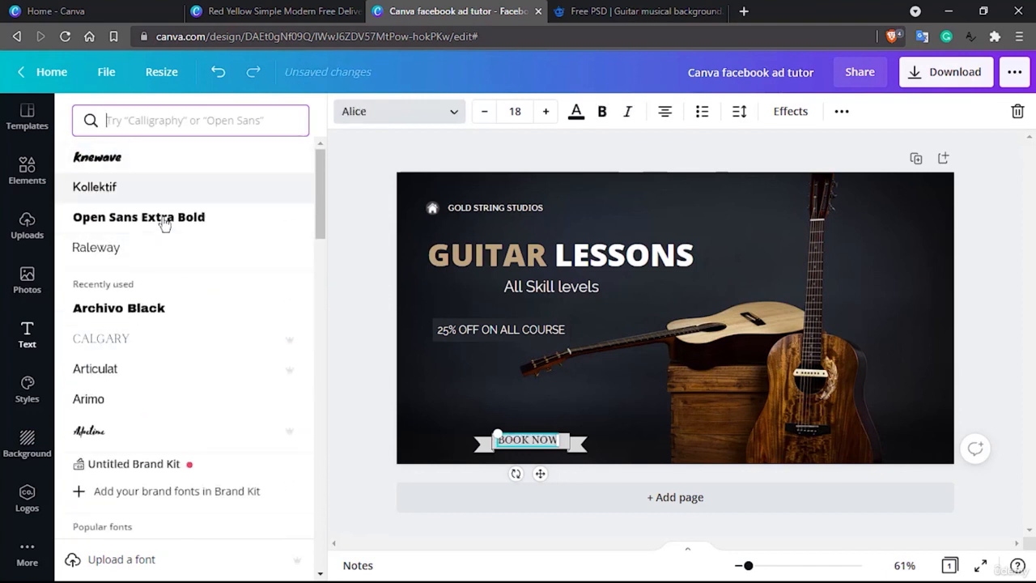
Set the BOOK NOW text's font to Open Sans Extra Bold.
click(165, 223)
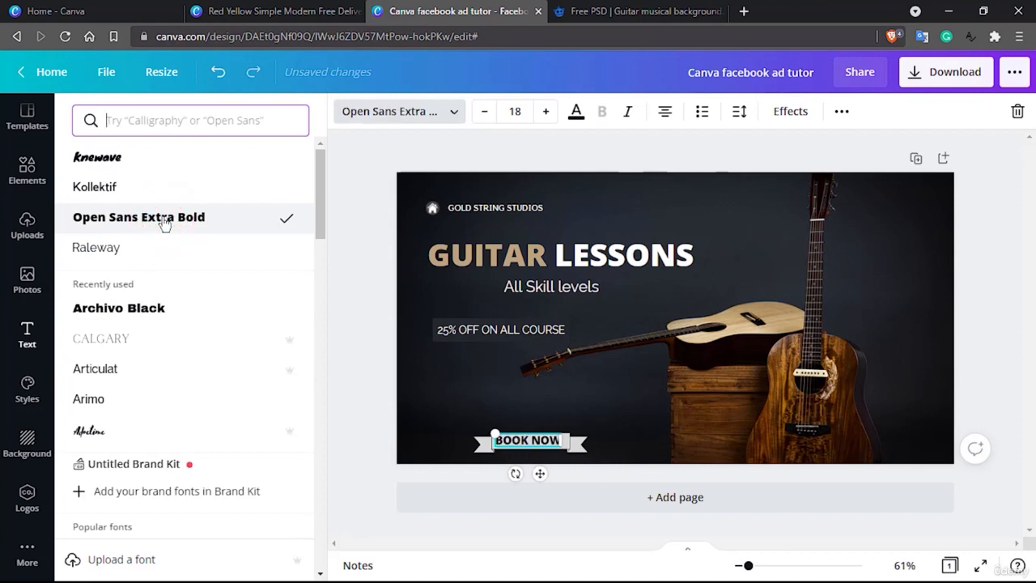
click(472, 427)
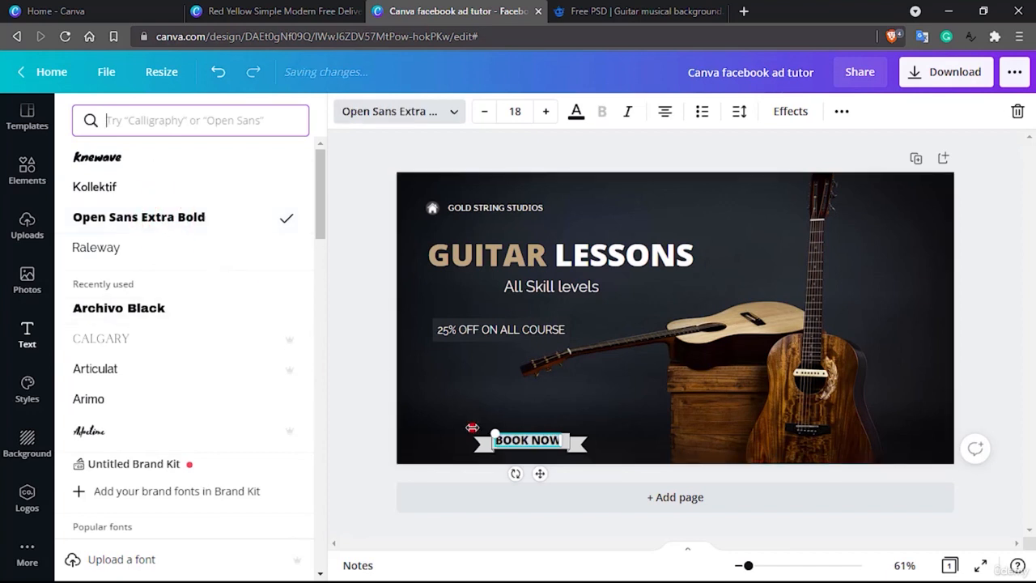
click(623, 405)
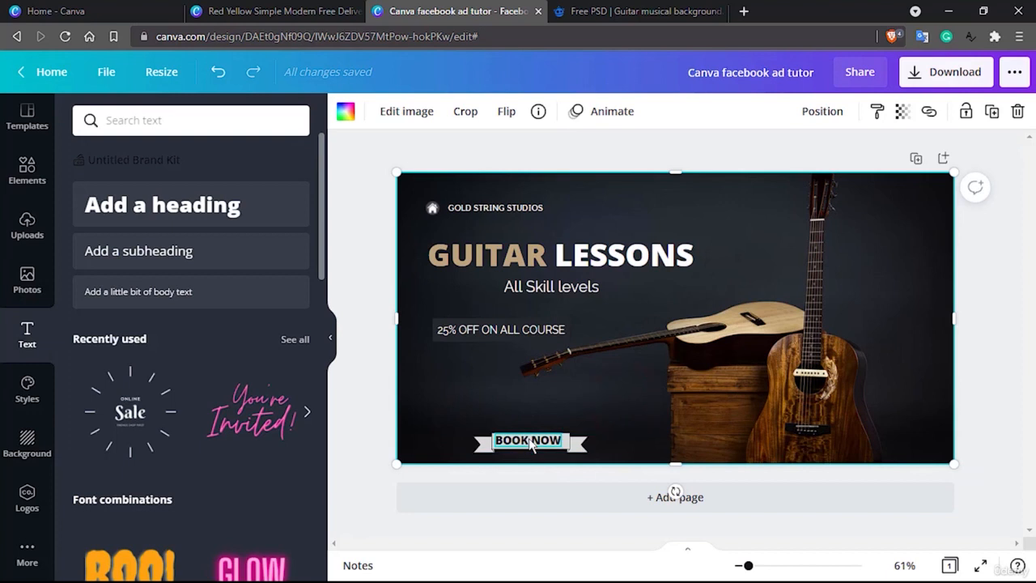
Nudge the BOOK NOW text right and slightly down to centre it on the ribbon's front band.
click(527, 439)
click(624, 396)
click(544, 441)
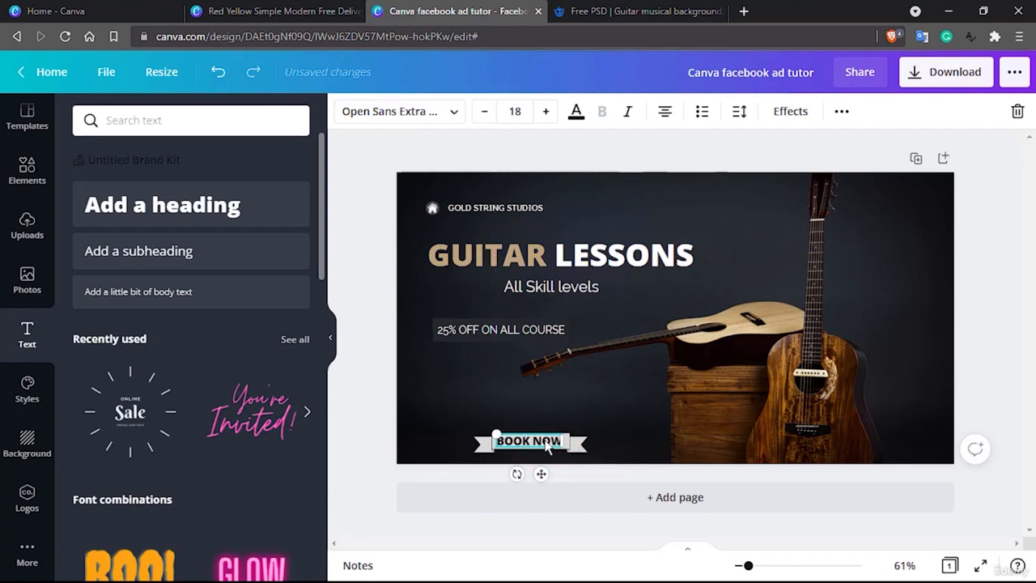
key(Right)
key(Right)
key(Right)
key(Down)
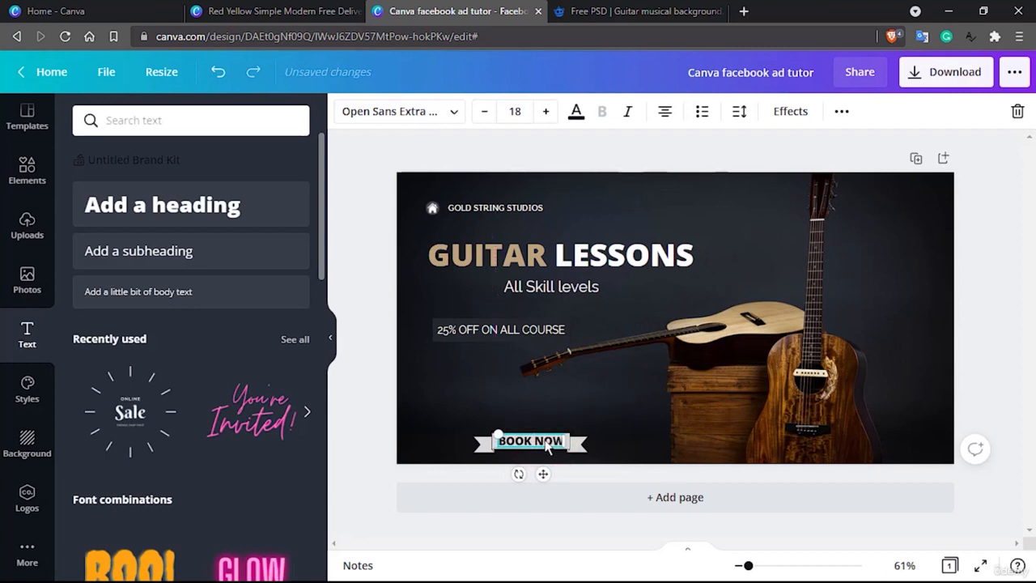
key(Left)
key(Up)
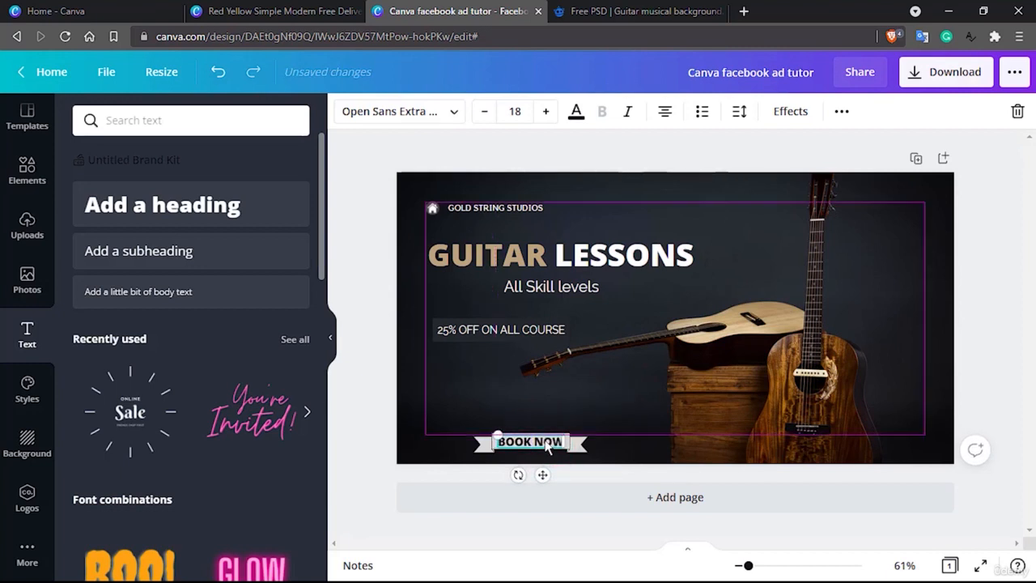
key(Up)
key(Down)
key(Down)
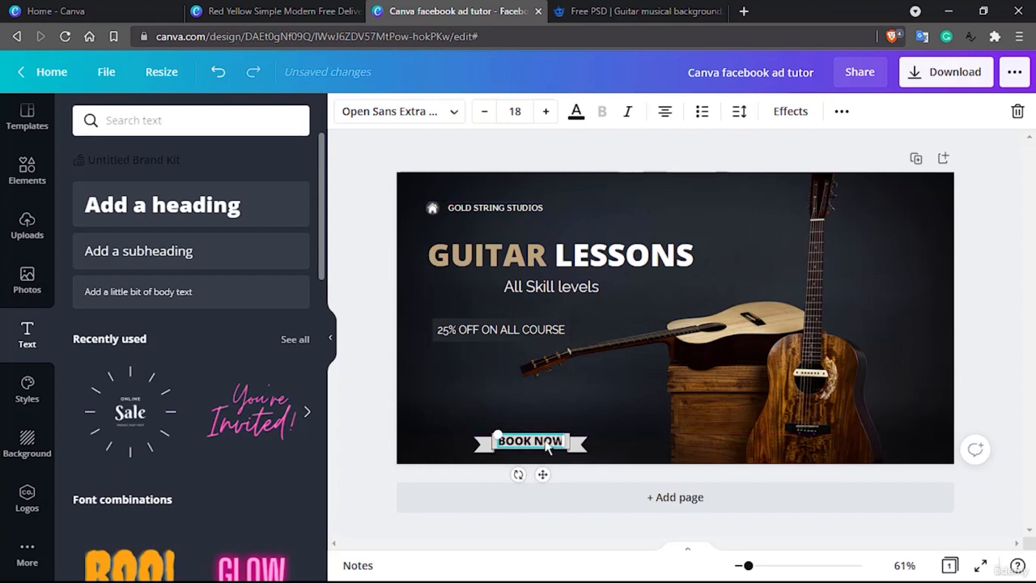
click(619, 412)
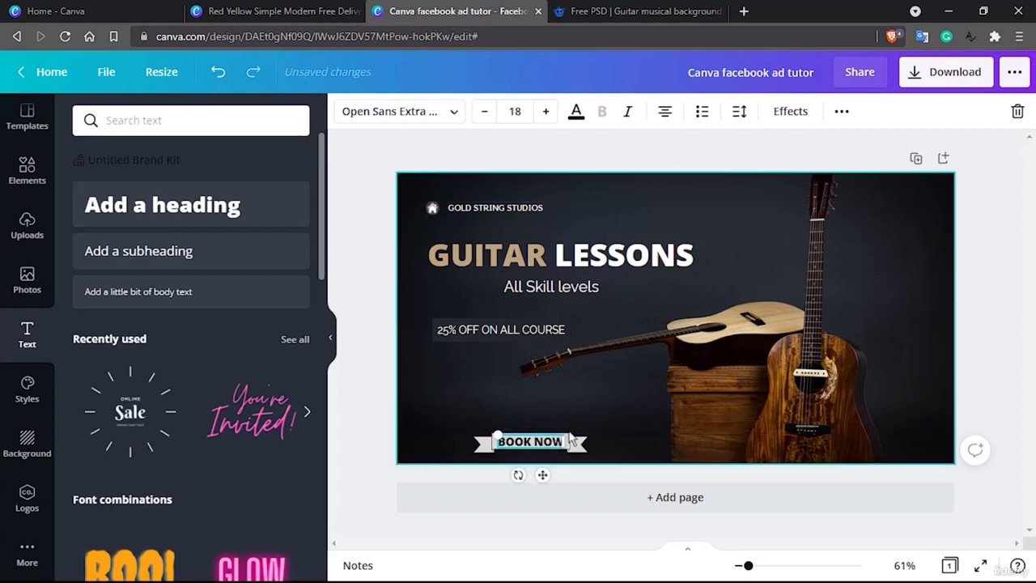
Group the ribbon and its BOOK NOW text into one object.
click(530, 443)
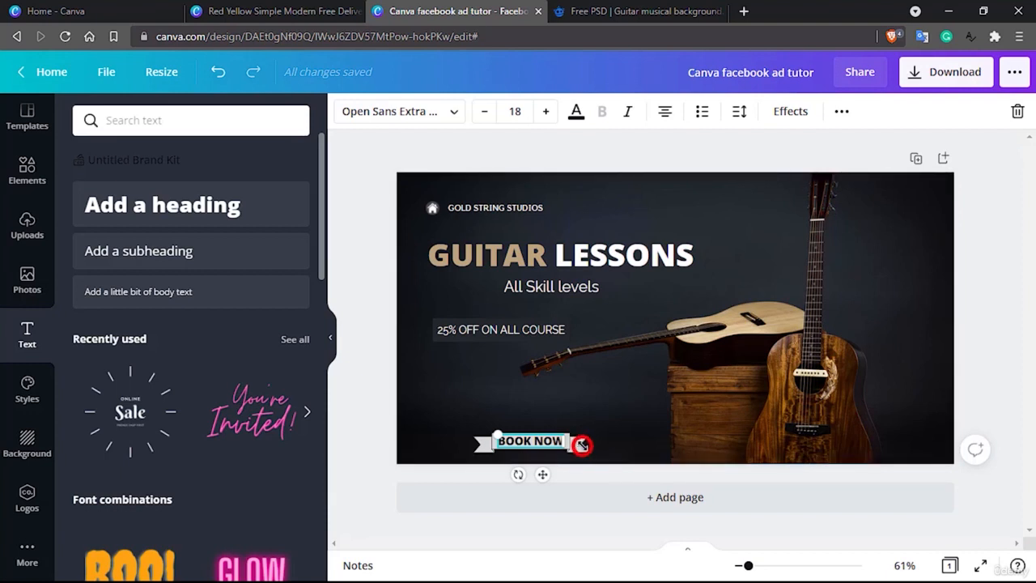
click(618, 396)
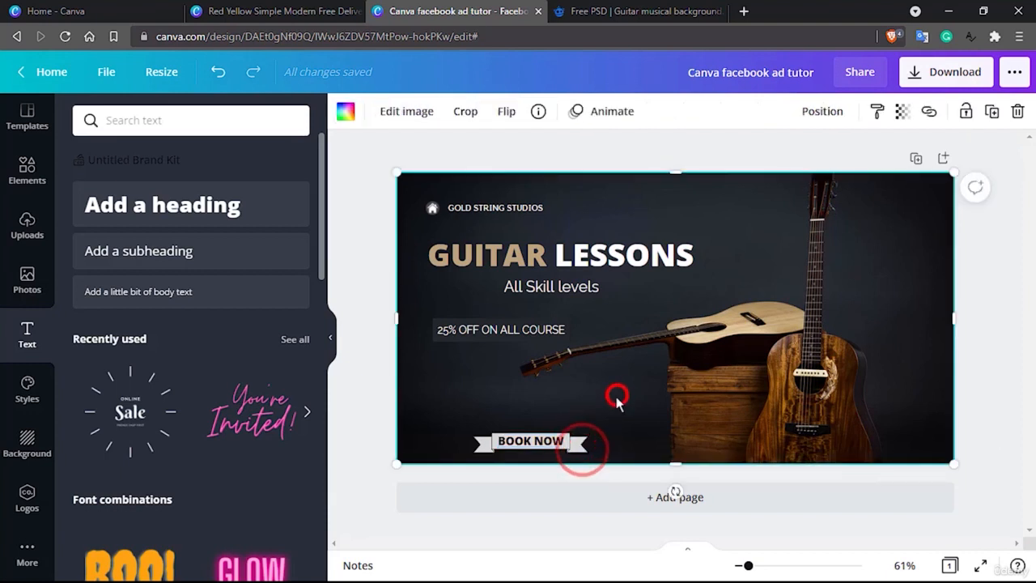
click(576, 444)
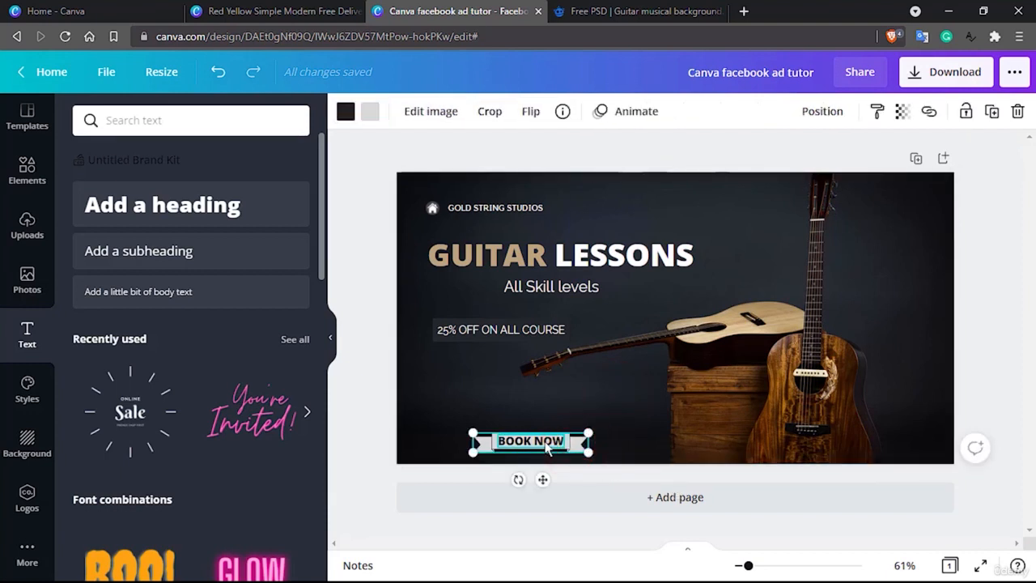
click(547, 441)
click(842, 112)
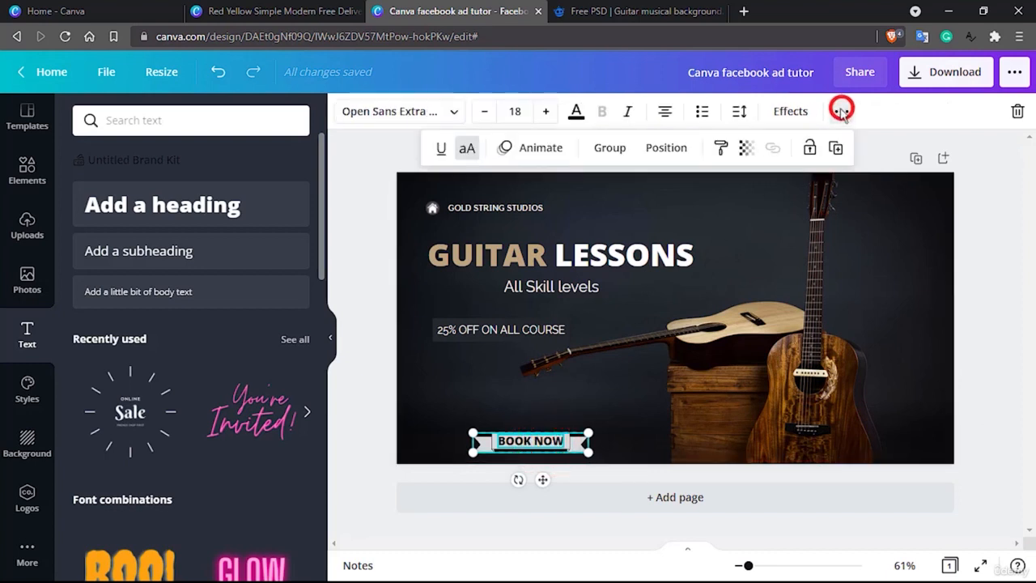
click(613, 148)
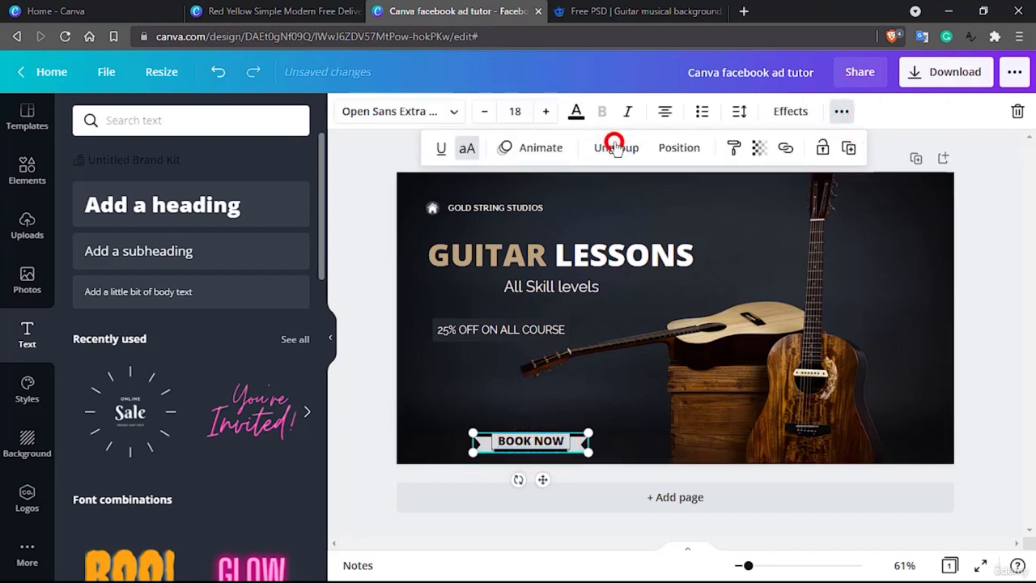
Move the 25% OFF bar down to just above the BOOK NOW ribbon and enlarge its text to 21.1.
click(497, 256)
drag(503, 333, 507, 407)
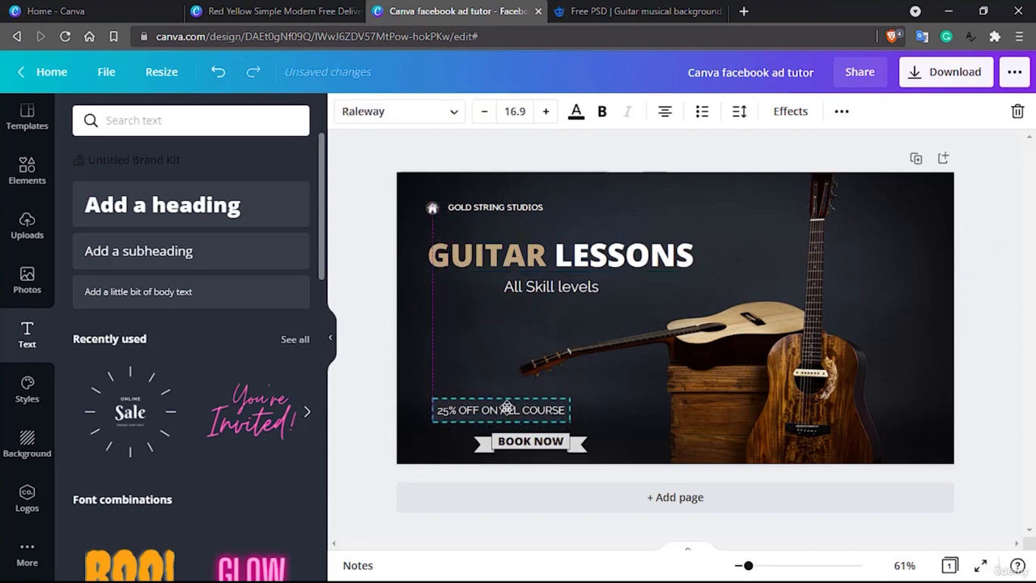
drag(569, 399, 603, 389)
click(722, 204)
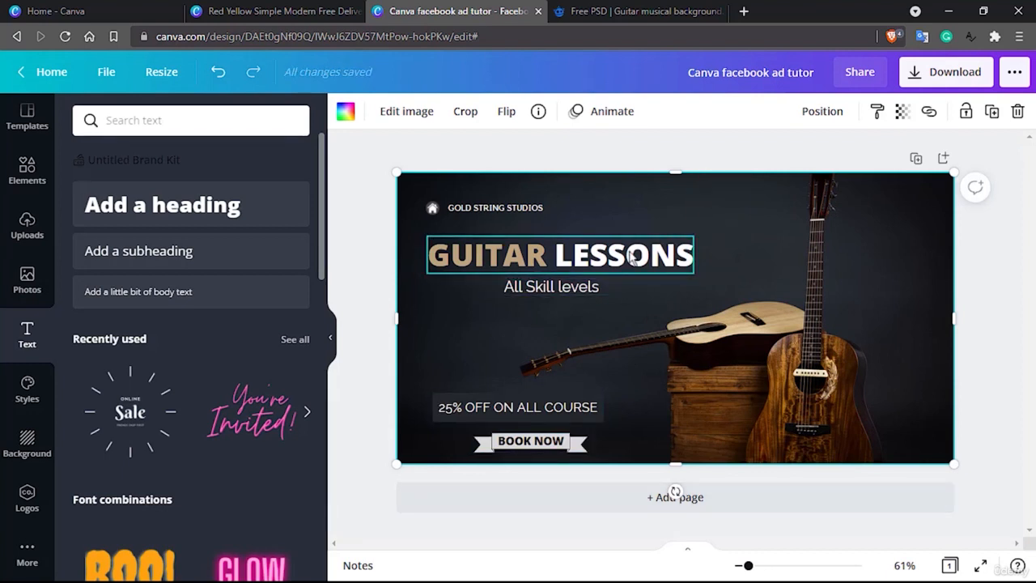
Shift the All Skill levels subheading and the GUITAR LESSONS heading slightly down.
click(557, 289)
drag(557, 296, 556, 306)
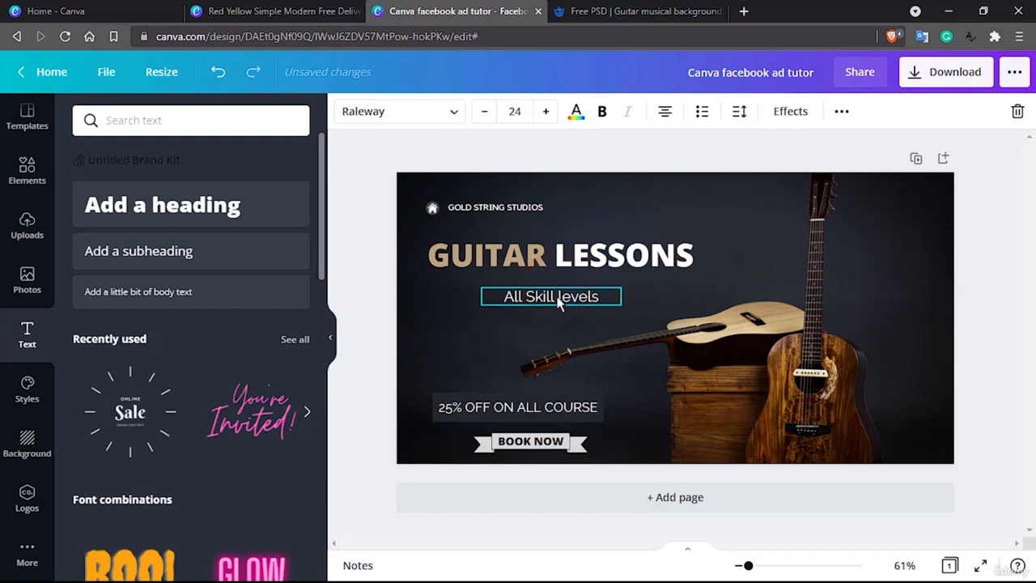
click(557, 259)
drag(556, 259, 558, 264)
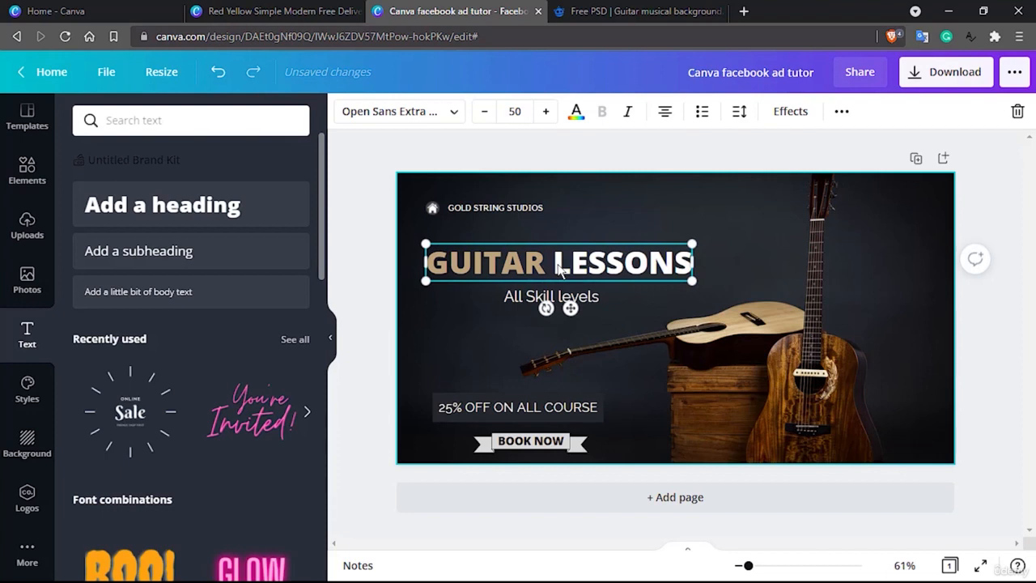
click(902, 358)
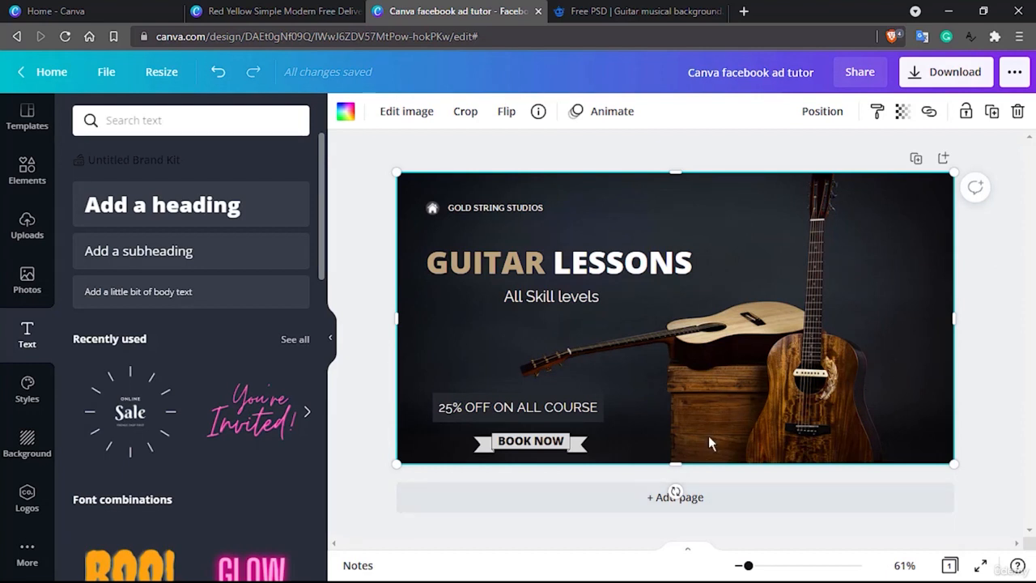
click(512, 410)
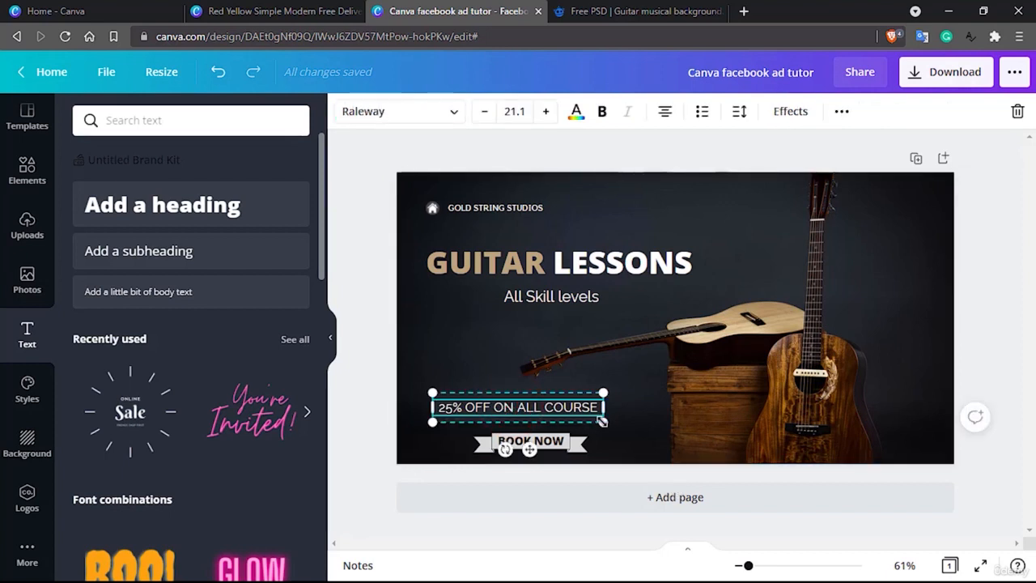
drag(599, 420, 564, 416)
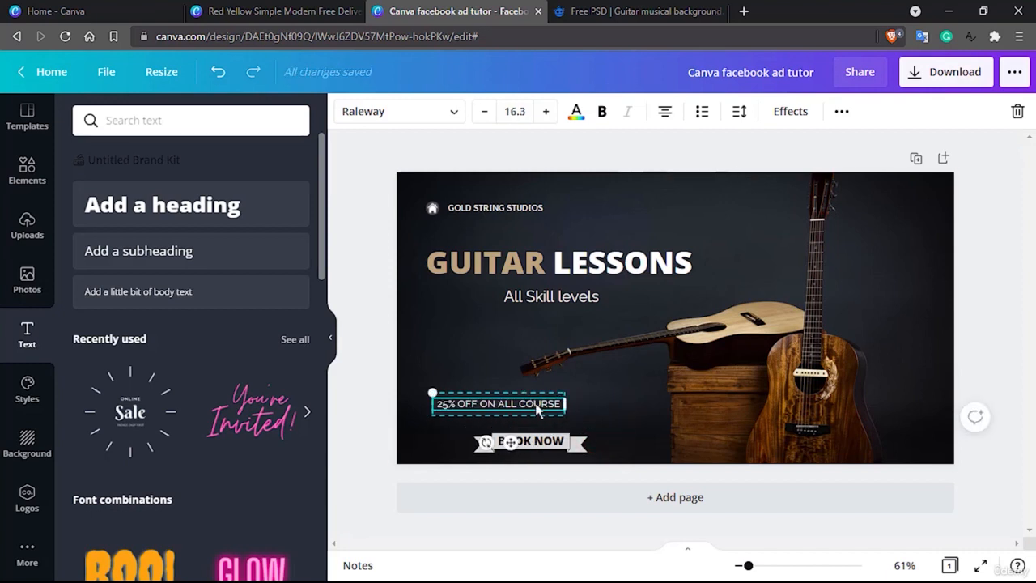
key(ctrl+z)
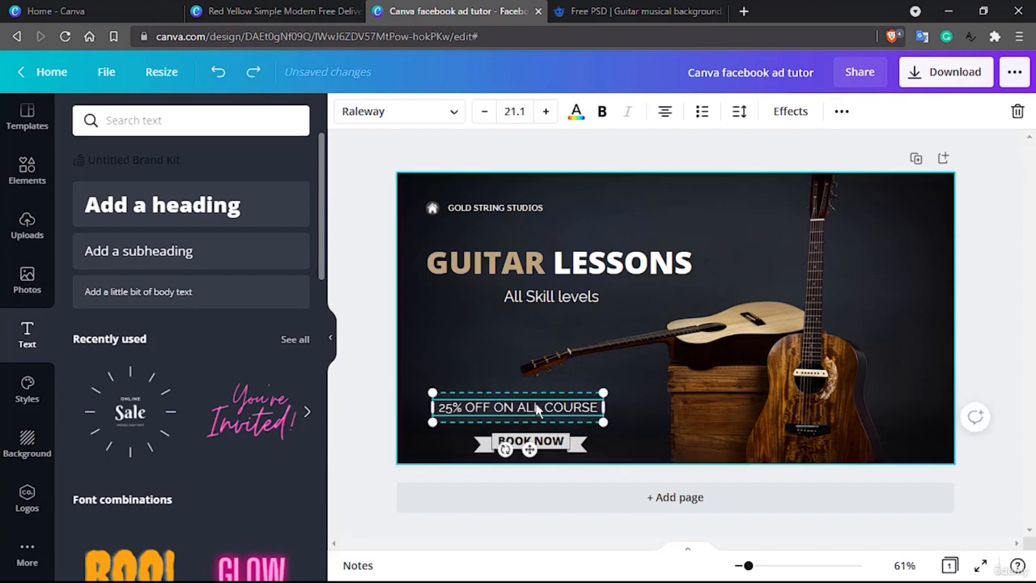
click(1009, 79)
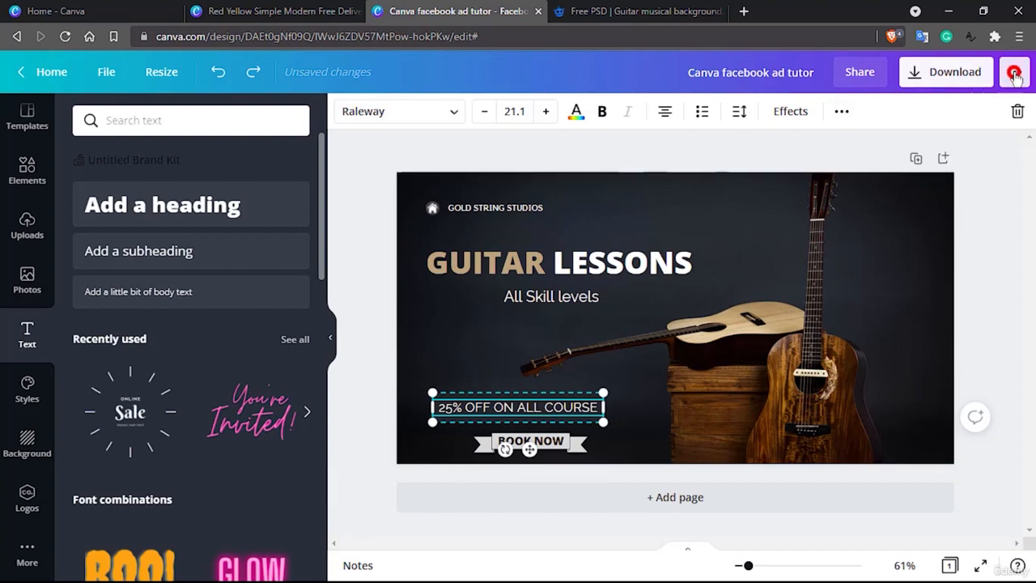
click(541, 71)
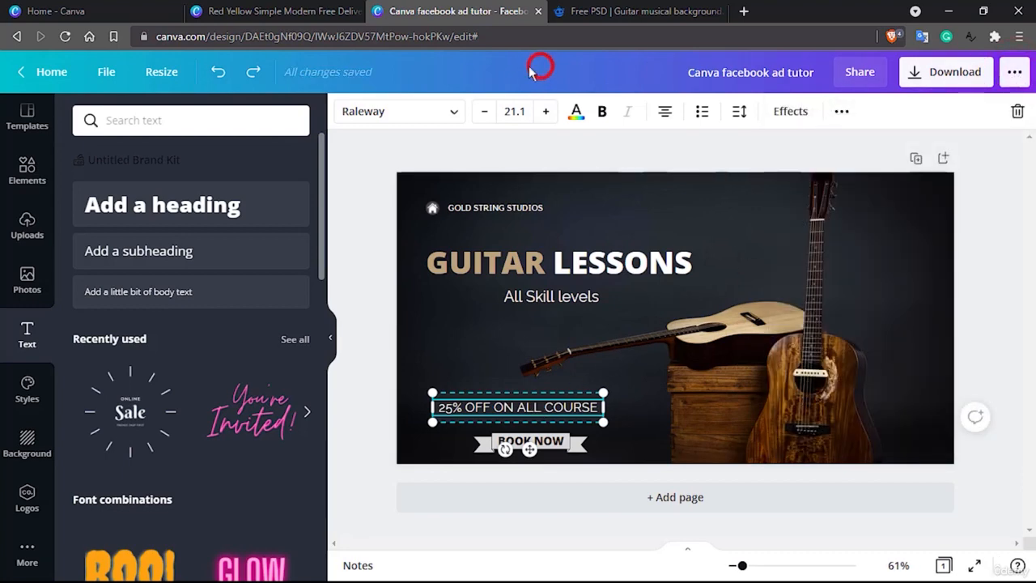
click(104, 73)
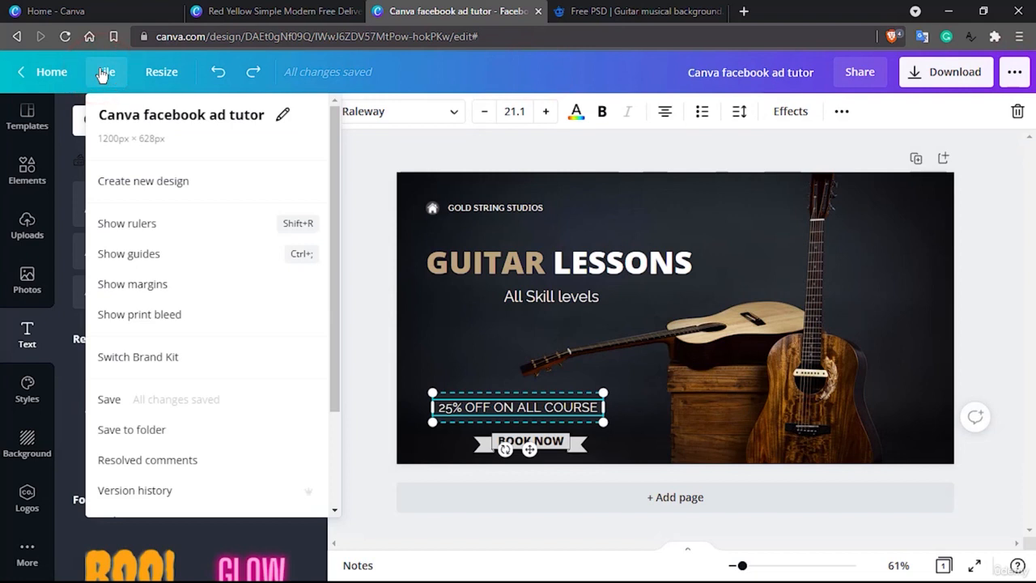
click(172, 183)
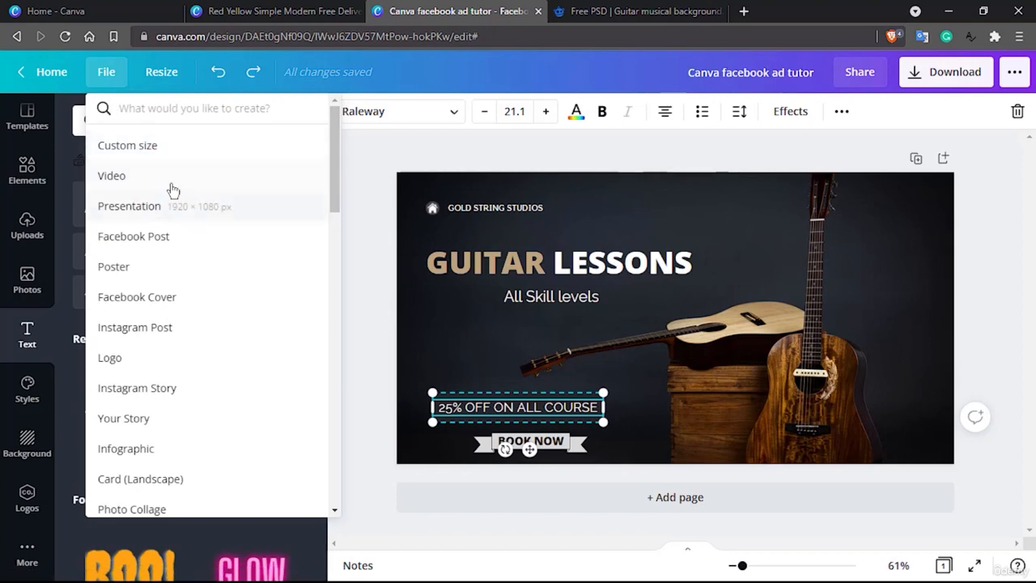
click(410, 153)
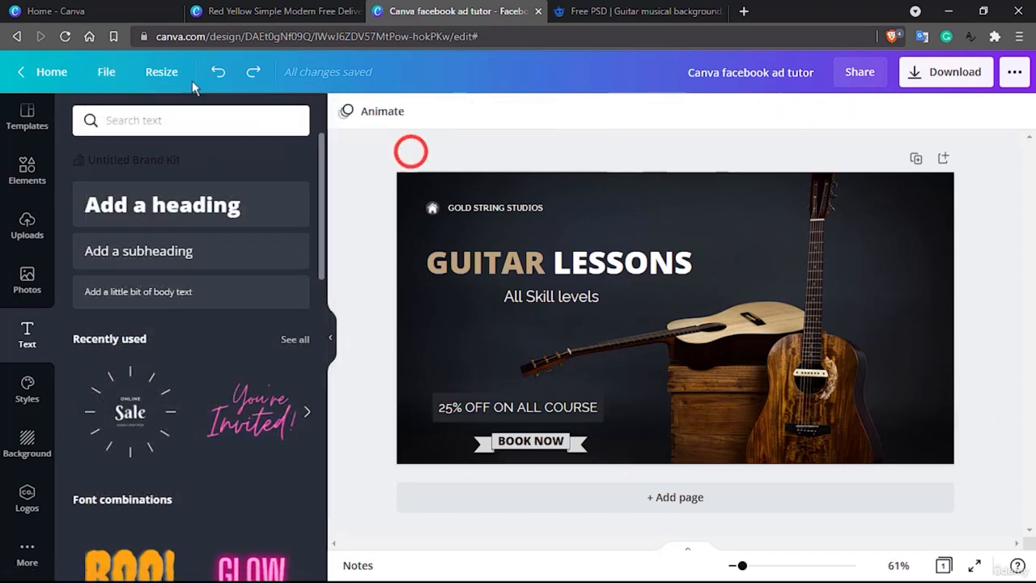
Save the design and rename it "New Canva facebook ad tutor".
click(106, 72)
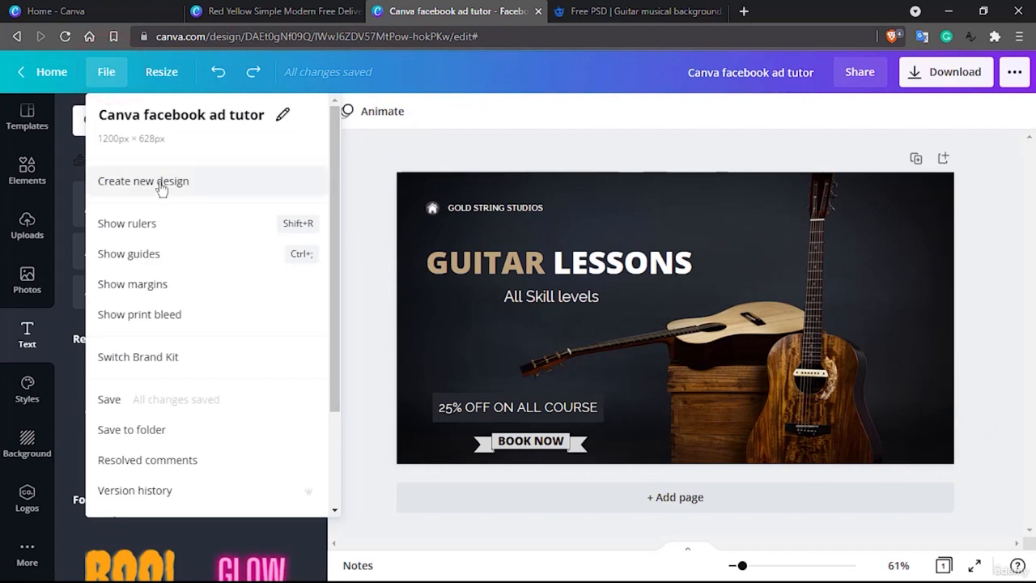
click(183, 405)
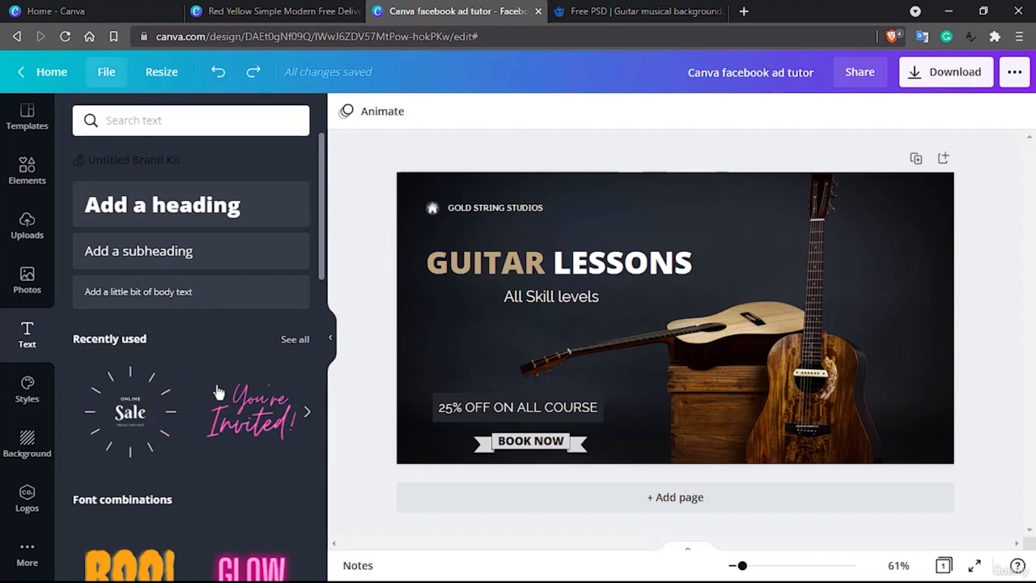
click(774, 71)
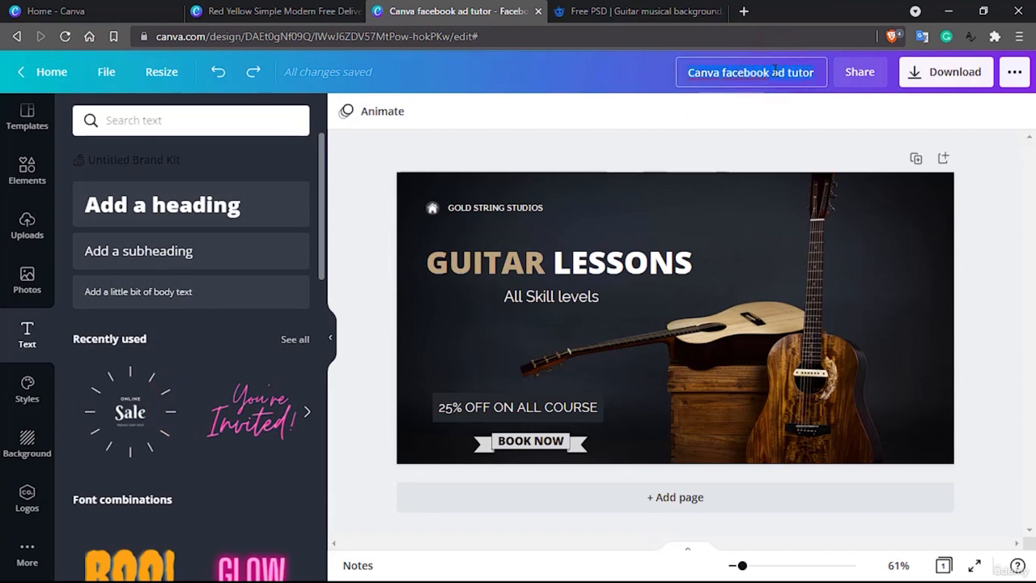
click(742, 153)
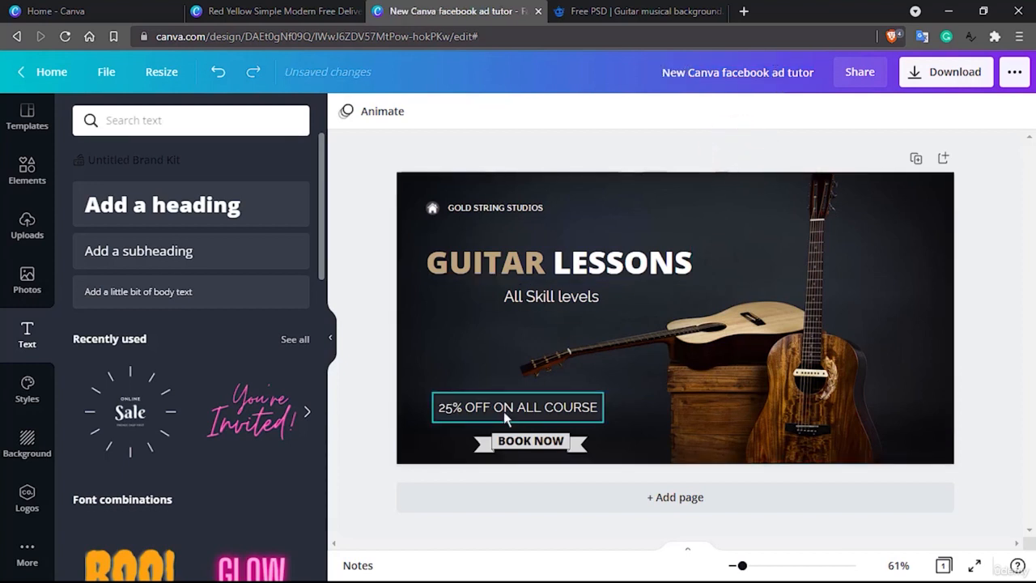
Move the 25% OFF bar back up beneath the subheading, left-aligned with the heading, and shrink its text to 16.5.
drag(482, 407, 475, 332)
drag(568, 336, 560, 335)
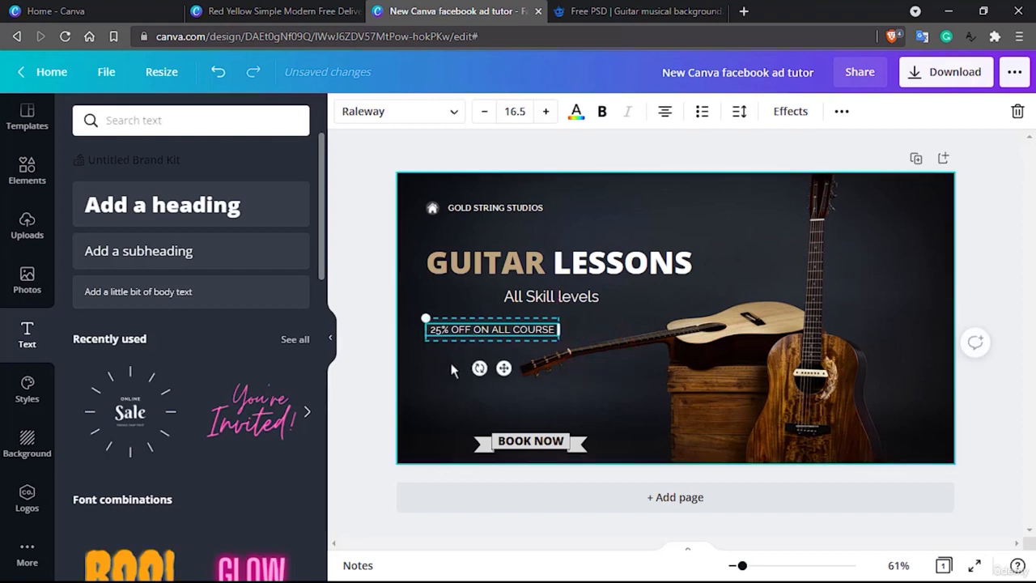
click(441, 380)
click(475, 330)
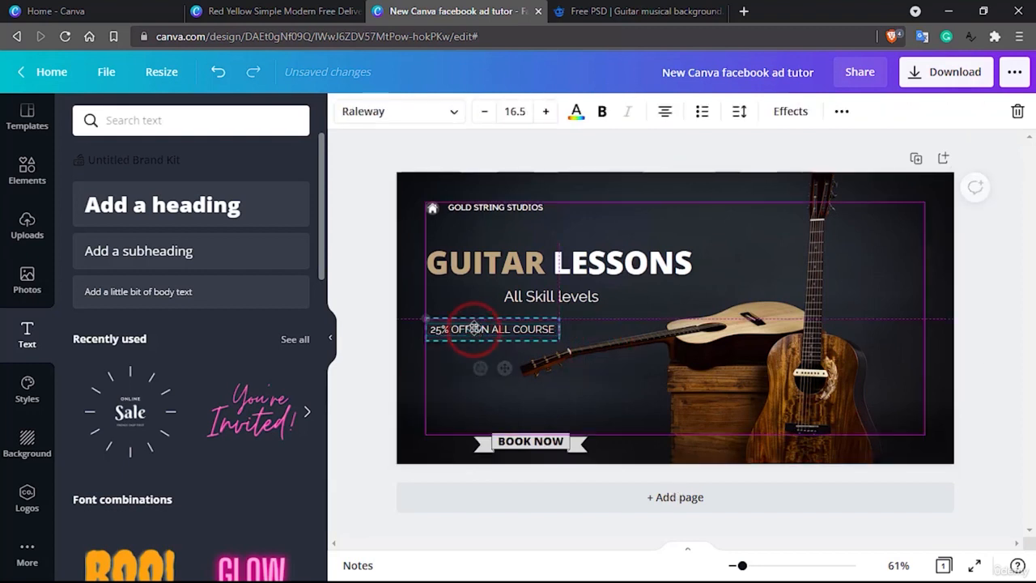
click(452, 373)
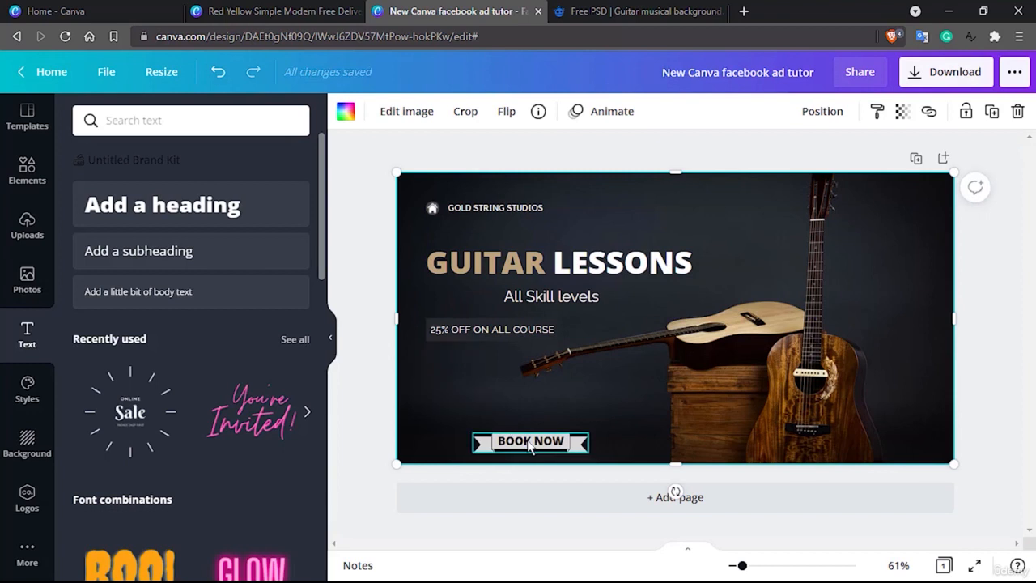
Move the grouped BOOK NOW ribbon right and slightly down along the photo's lower edge.
drag(527, 447, 596, 448)
click(597, 396)
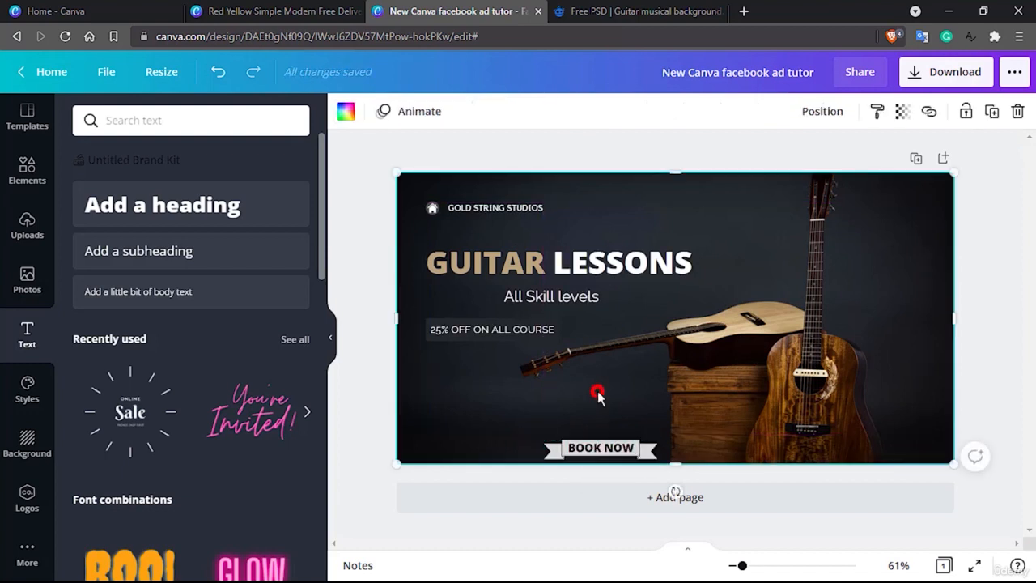
click(541, 326)
Move the GUITAR LESSONS heading, the subheading and the 25% OFF bar up into a tighter stack.
click(506, 257)
drag(506, 245, 506, 231)
click(527, 293)
drag(527, 293, 527, 271)
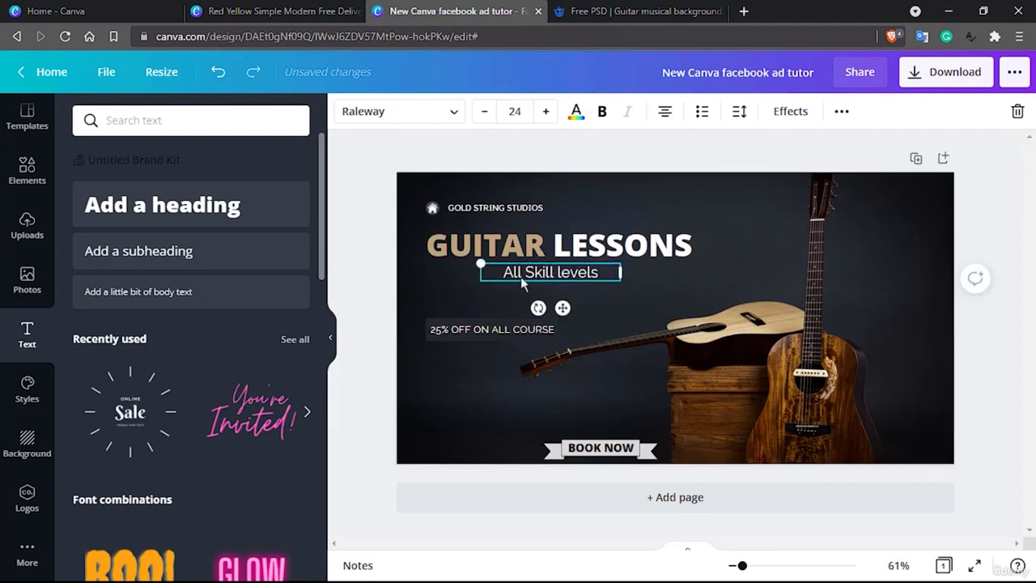
drag(522, 272, 522, 276)
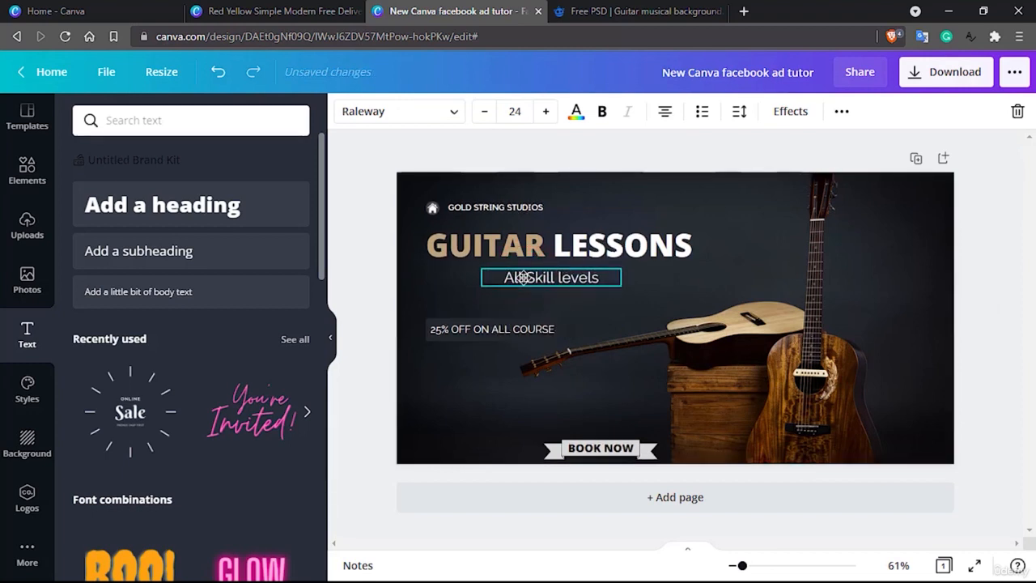
click(482, 325)
drag(482, 326, 484, 305)
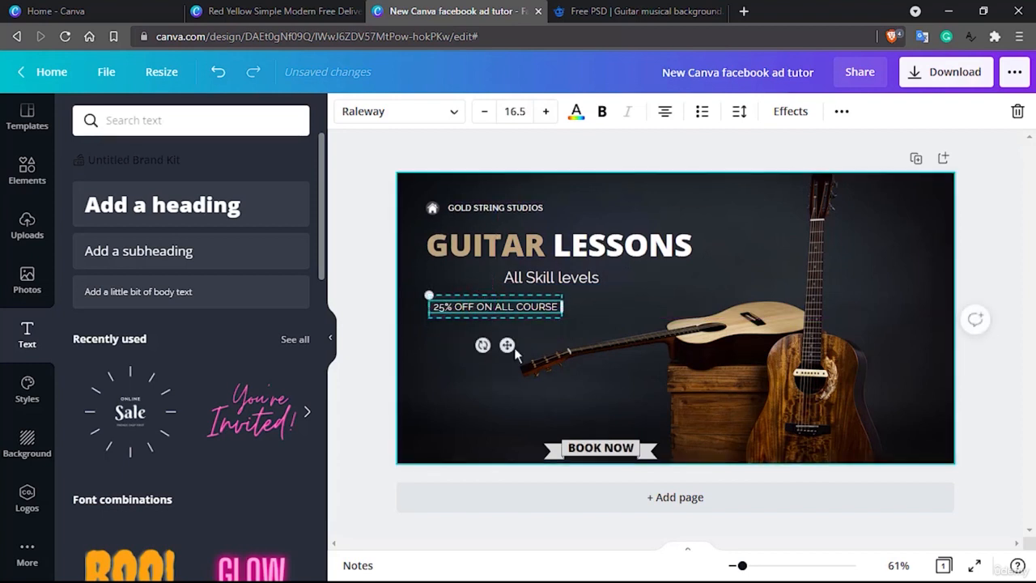
Delete the BOOK NOW ribbon together with its text box.
click(588, 455)
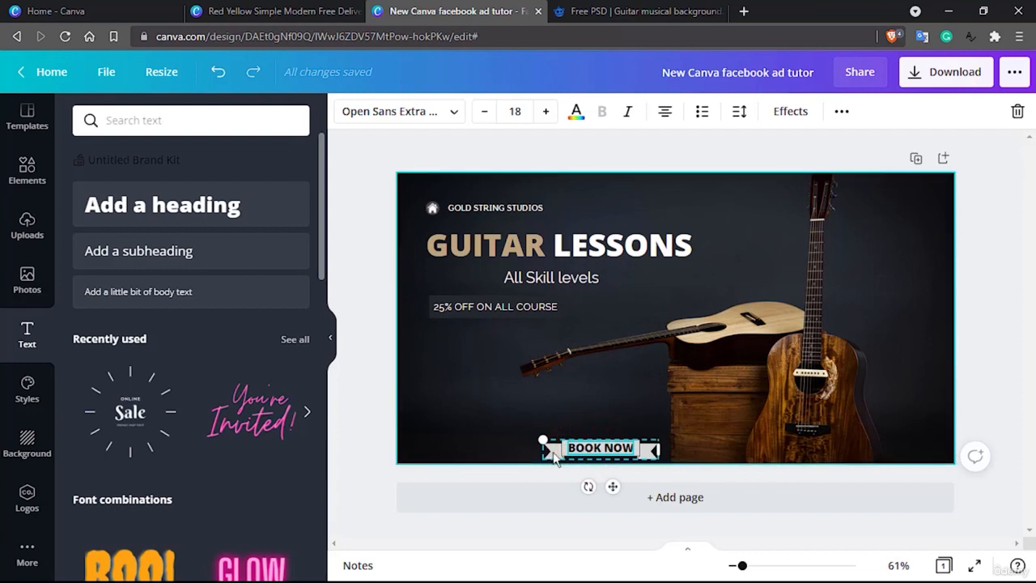
click(552, 451)
mouse_move(552, 452)
mouse_down()
mouse_move(552, 382)
mouse_move(552, 437)
mouse_up()
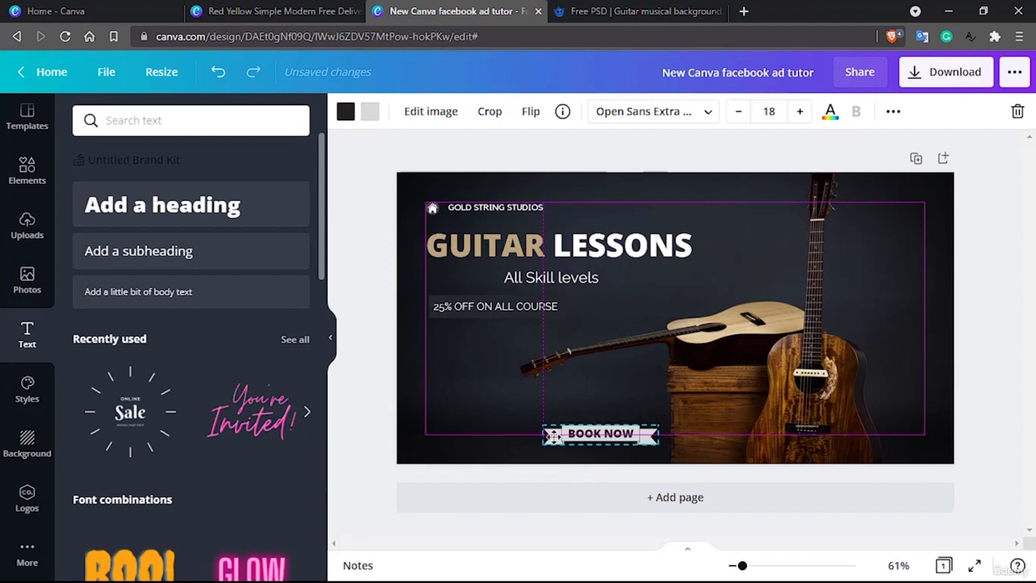
key(Delete)
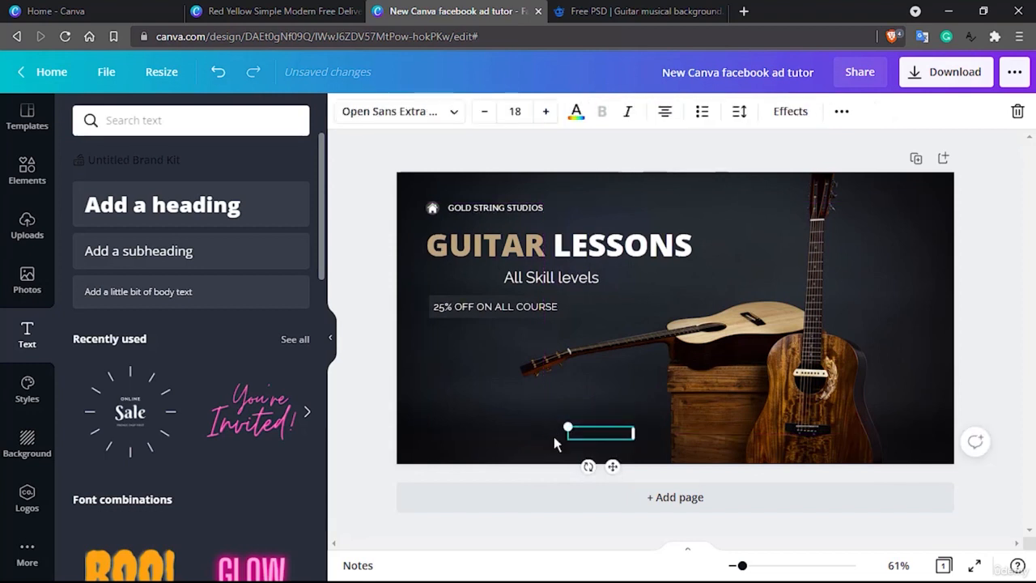
key(Delete)
click(592, 411)
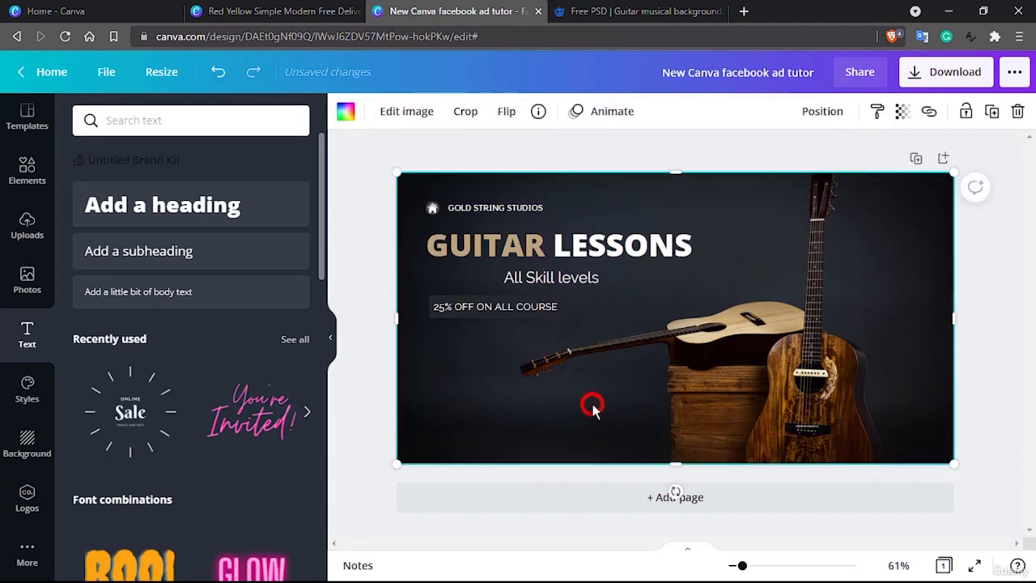
Add a body text box formatted as a bulleted list with "Chord Progression" as its first item.
click(167, 285)
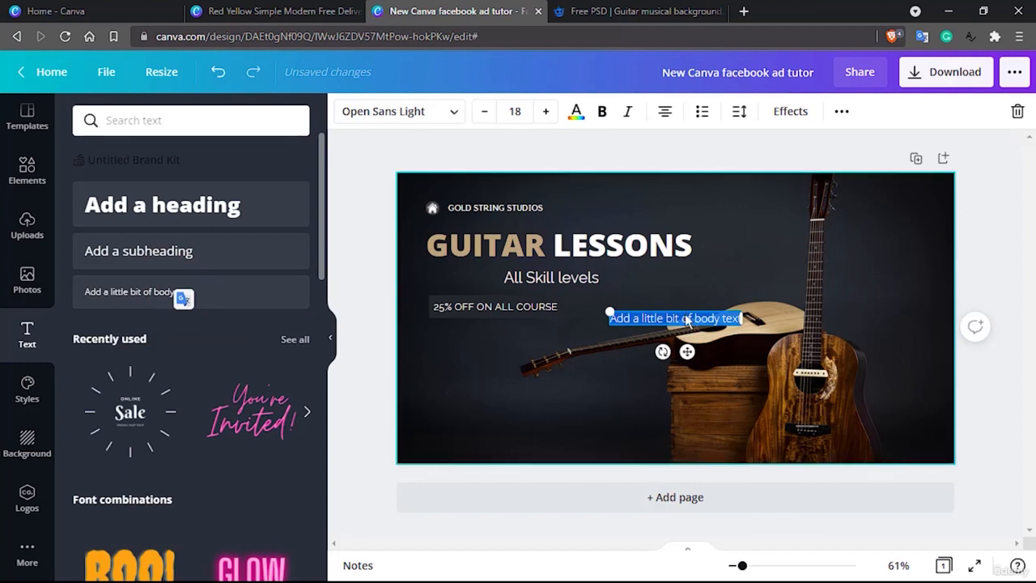
click(701, 111)
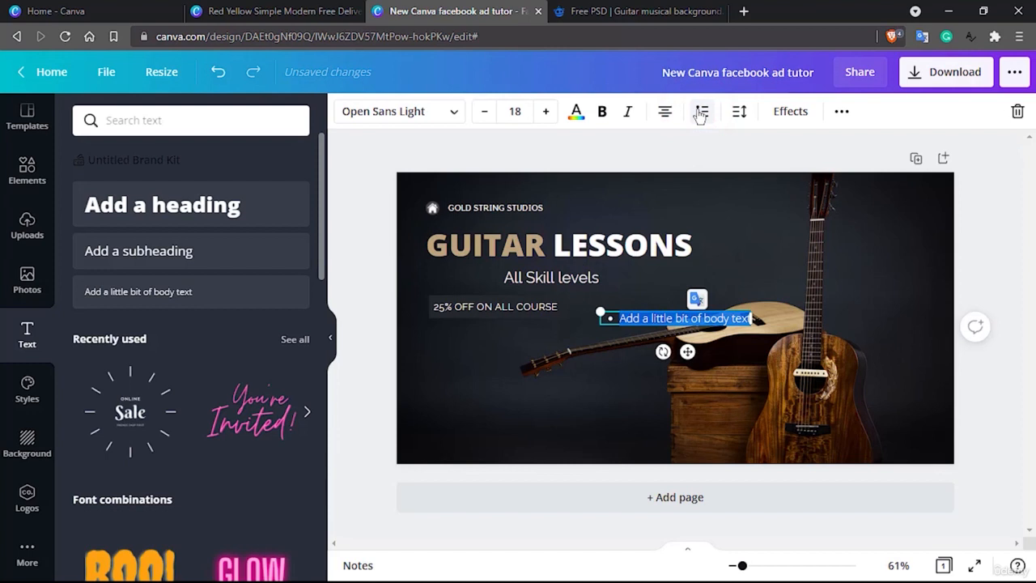
text(Chord P)
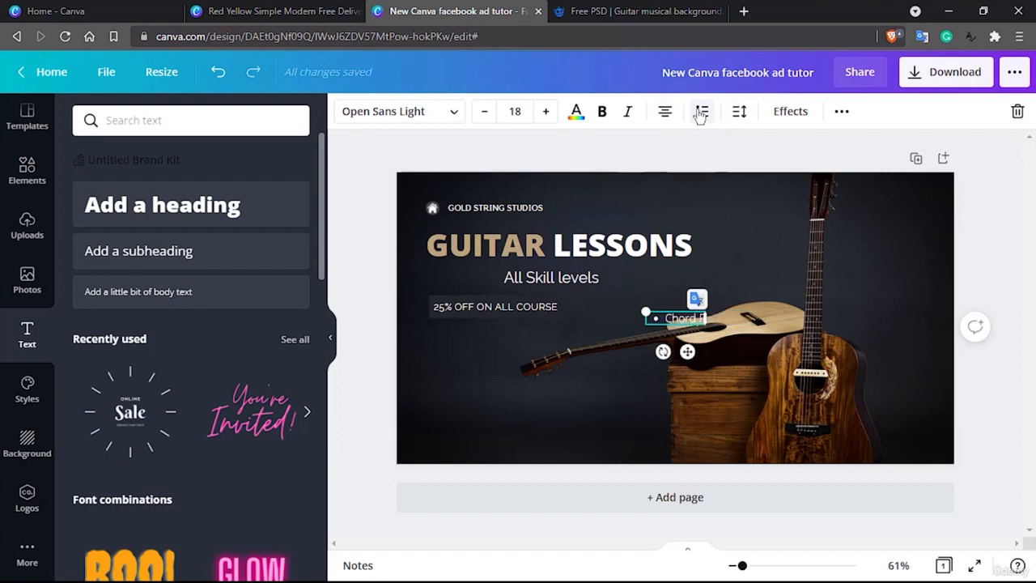
text(rogressio)
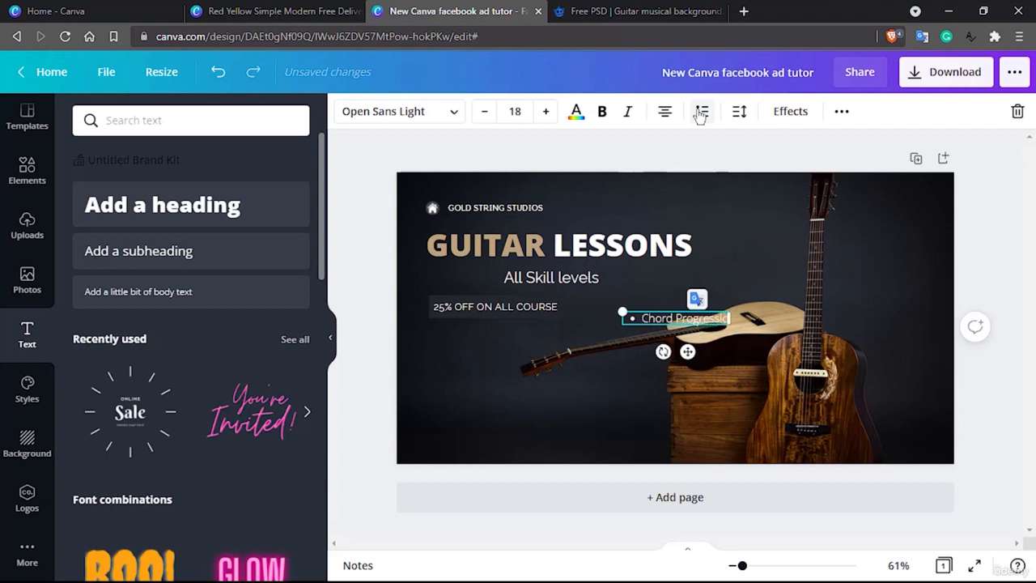
text(n)
key(Return)
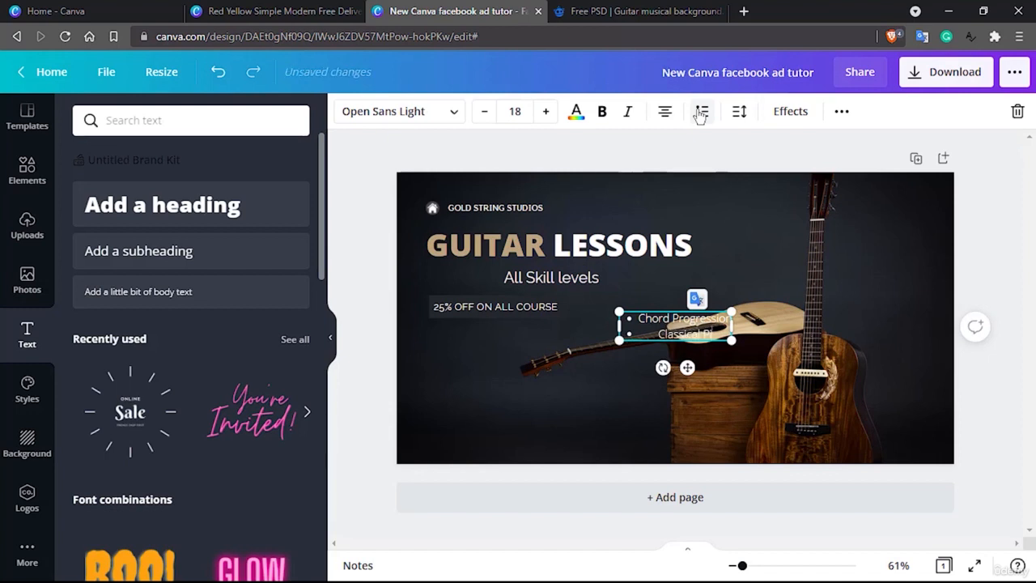
Add "Classical Picking", "Music Theory" and "Tablature" as further items in the bulleted list.
text(Classical Picking)
key(Return)
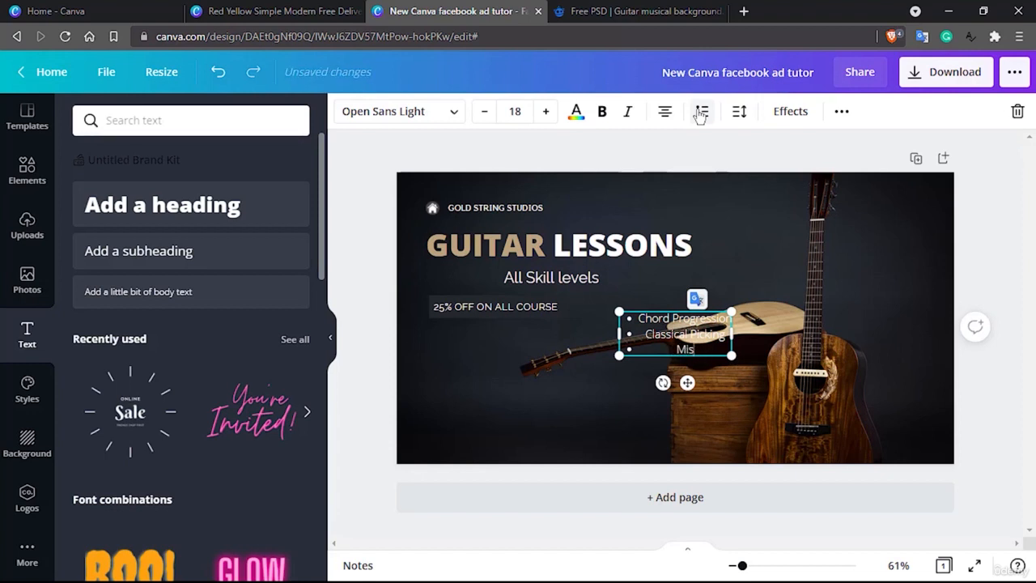
text(Music Theory)
key(Return)
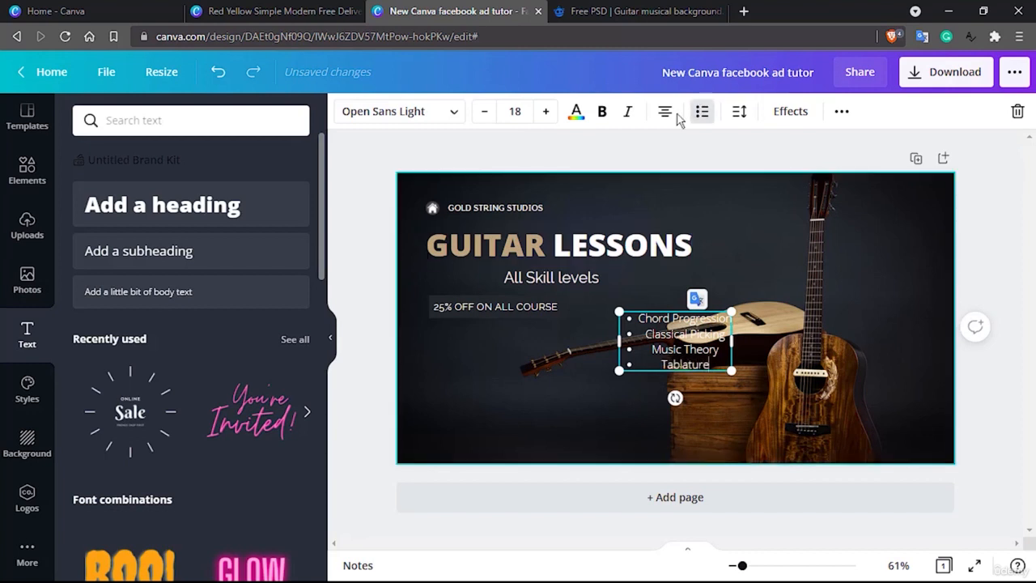
Left-align every item in the bulleted list and place the list near the ad's lower-left corner at font size 18.8.
click(665, 113)
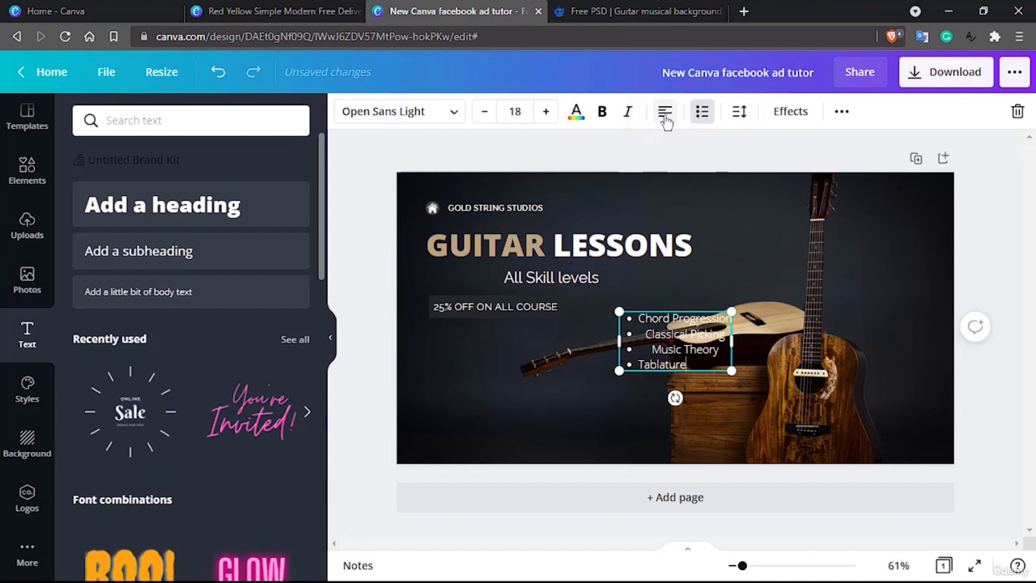
key(ctrl+a)
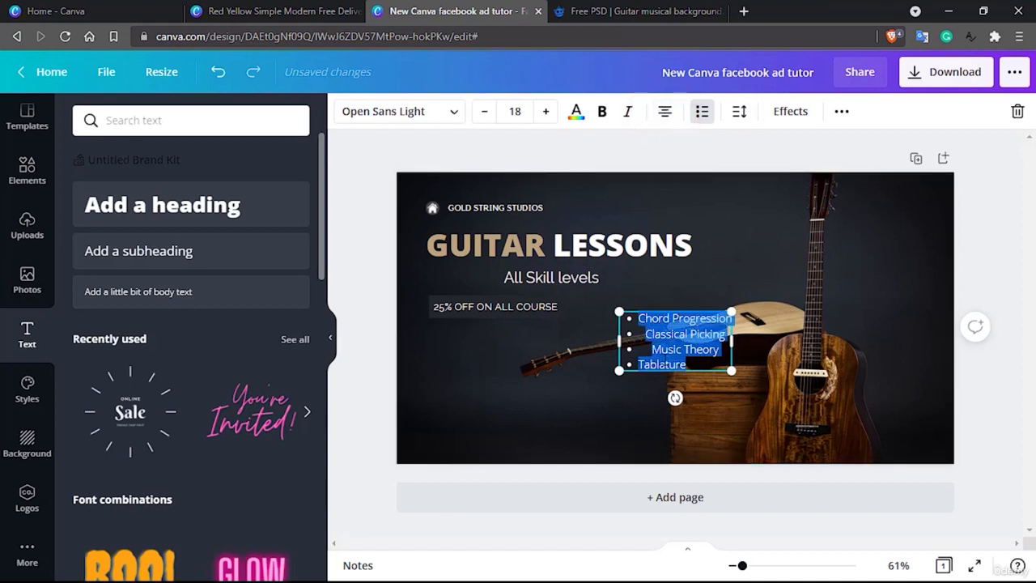
click(665, 113)
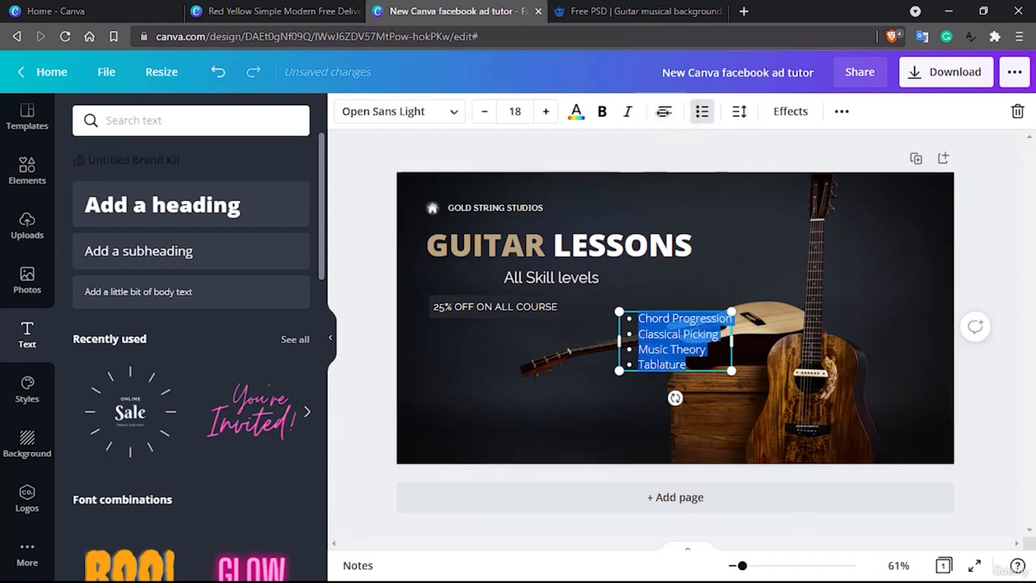
click(596, 400)
drag(713, 341, 543, 385)
Change the font of the whole bulleted list to Raleway.
double_click(509, 438)
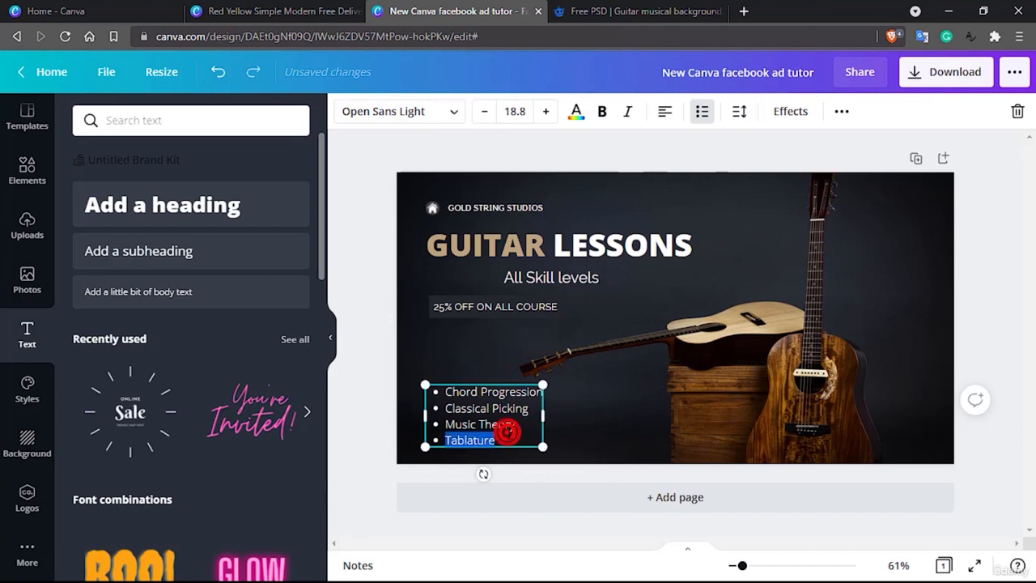
key(ctrl+a)
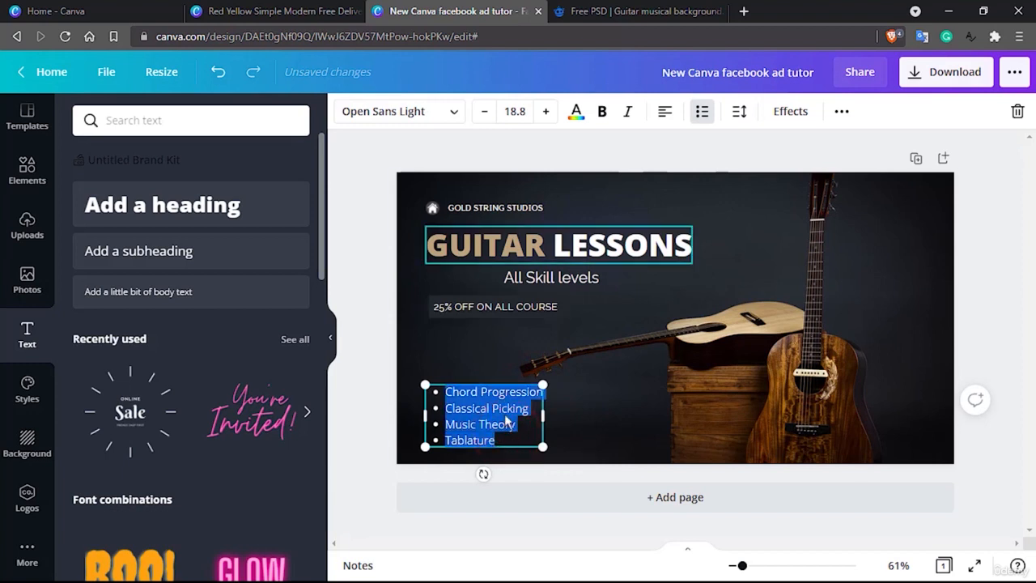
click(455, 111)
click(129, 251)
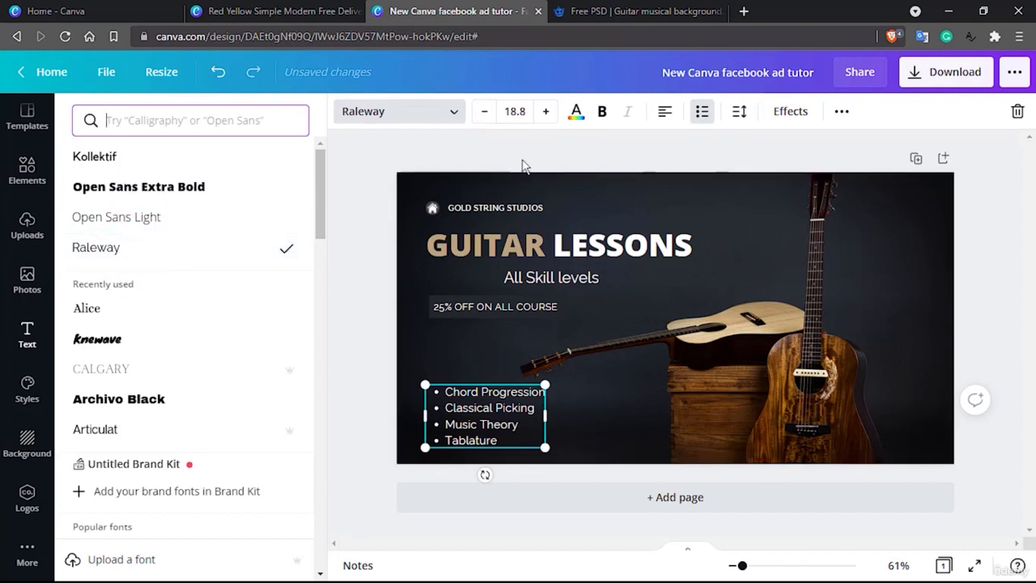
Try the course topics without bullets and restore the bulleted list format.
click(704, 114)
click(705, 115)
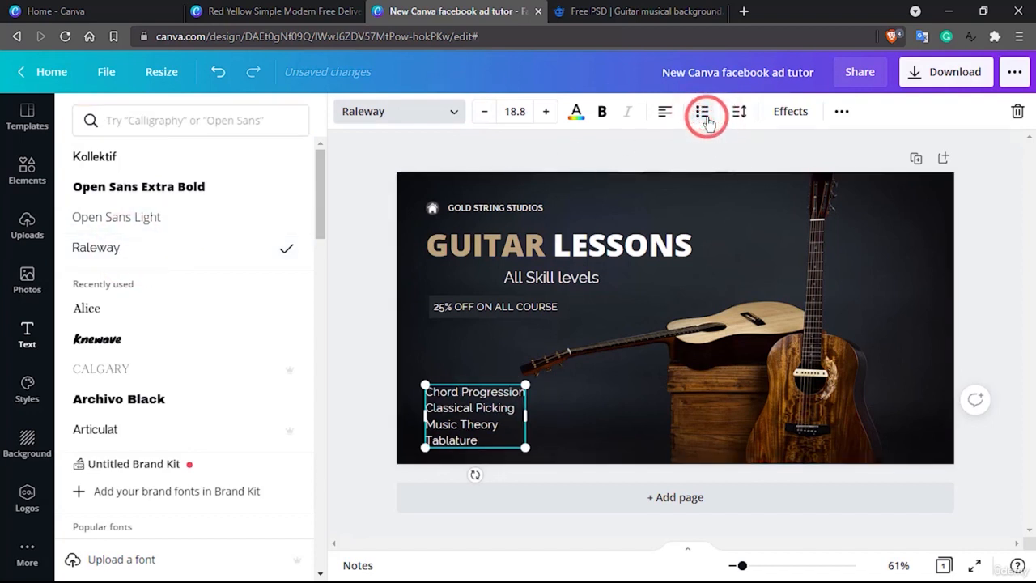
click(702, 118)
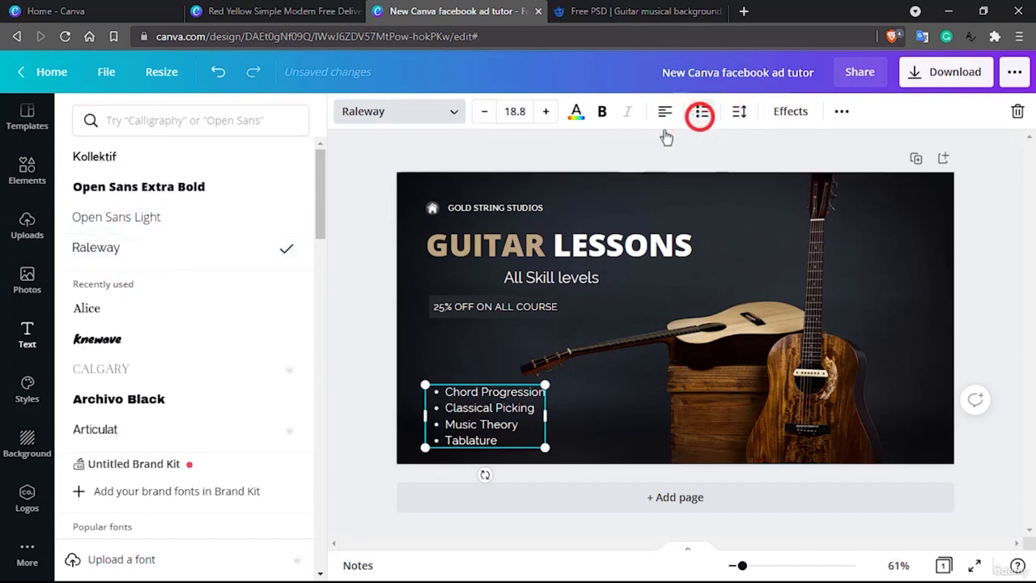
Try the Alice, Open Sans Light and Kollektif fonts on the bulleted list and return it to Raleway.
click(151, 337)
click(163, 308)
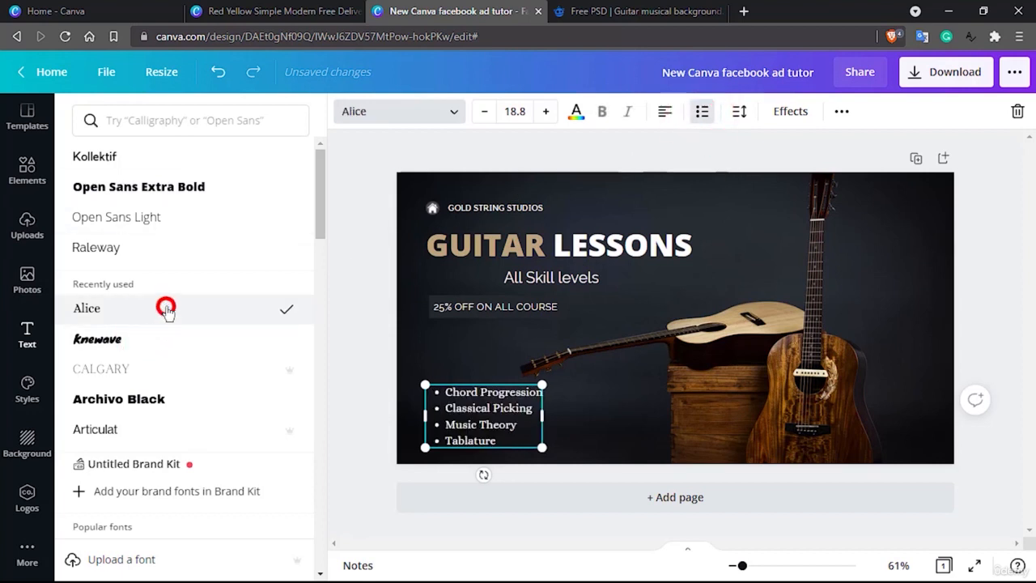
click(156, 218)
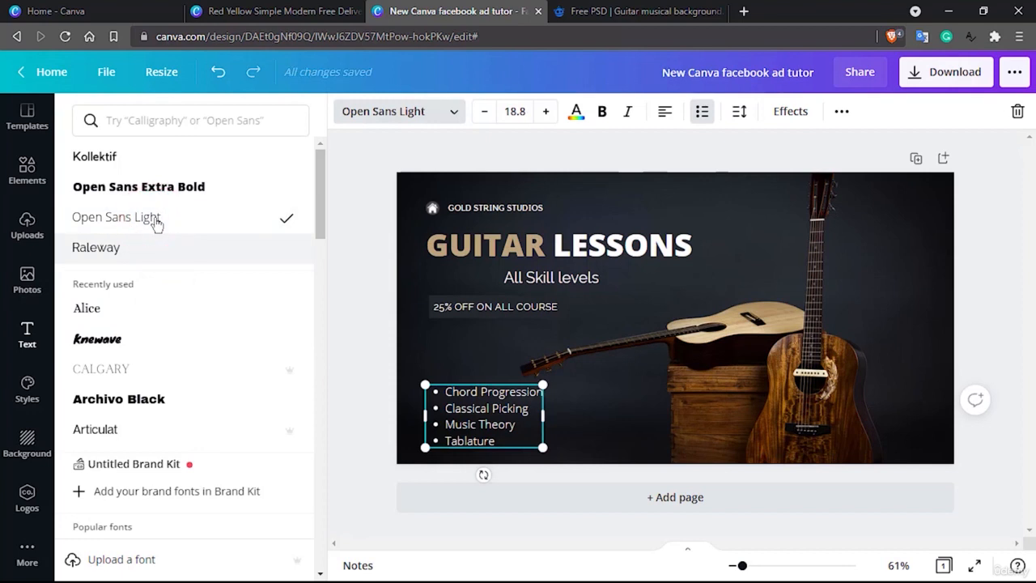
click(159, 158)
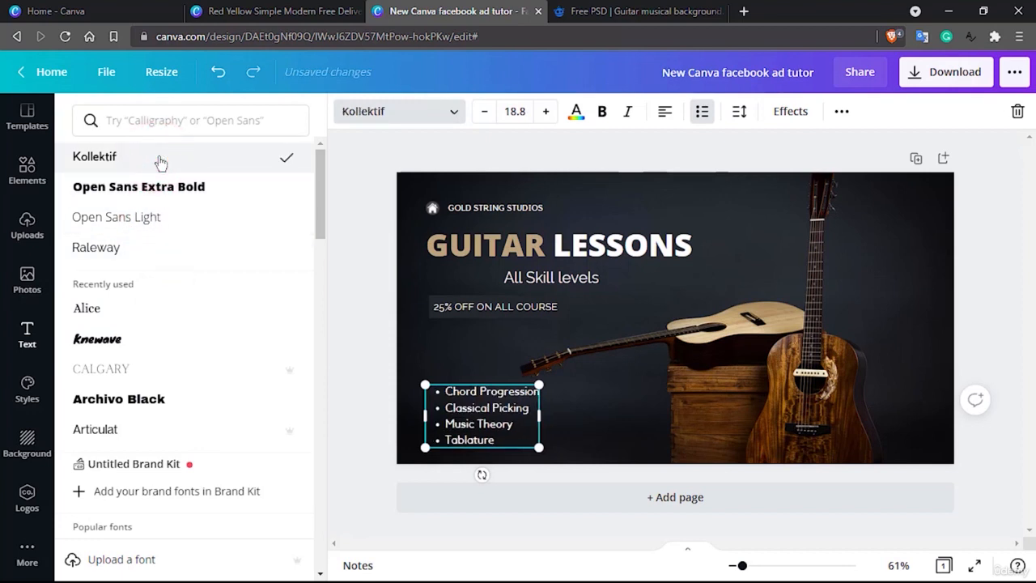
click(130, 247)
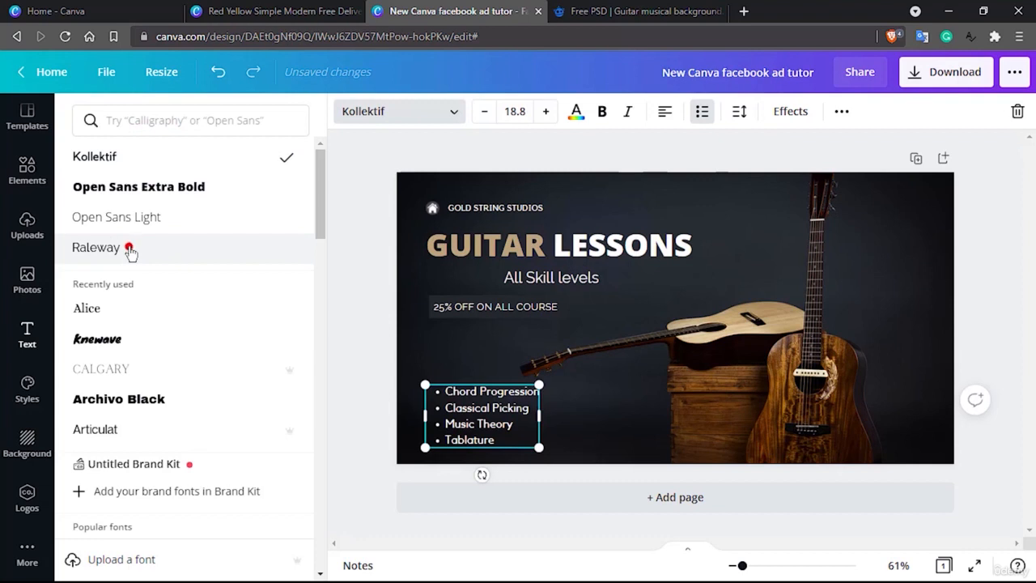
click(144, 166)
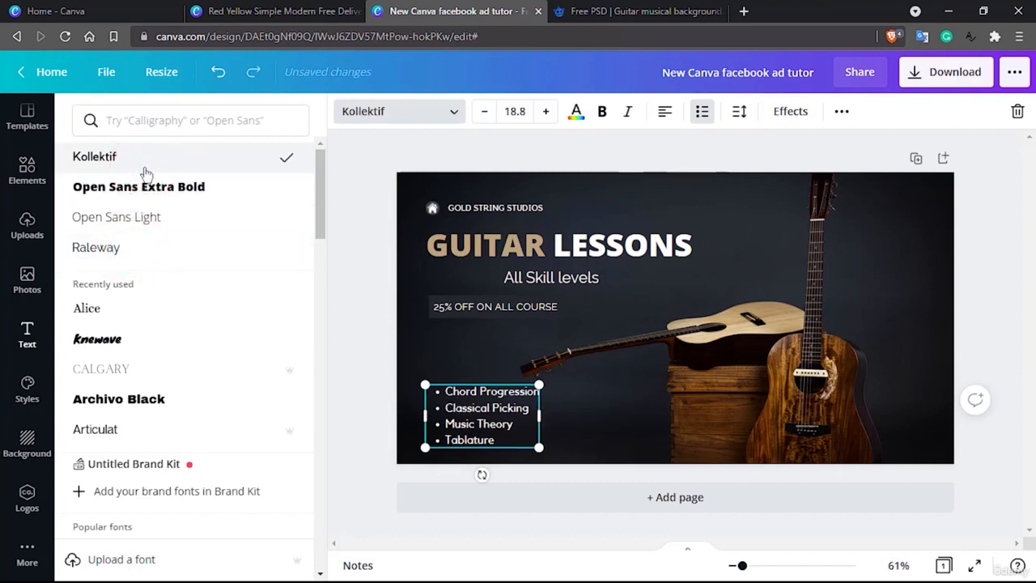
click(126, 227)
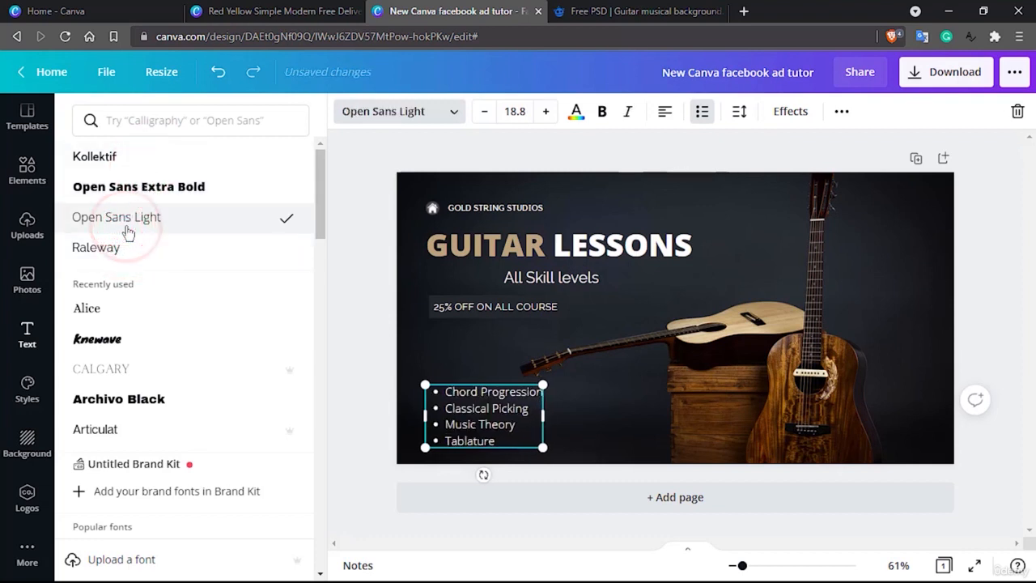
click(125, 251)
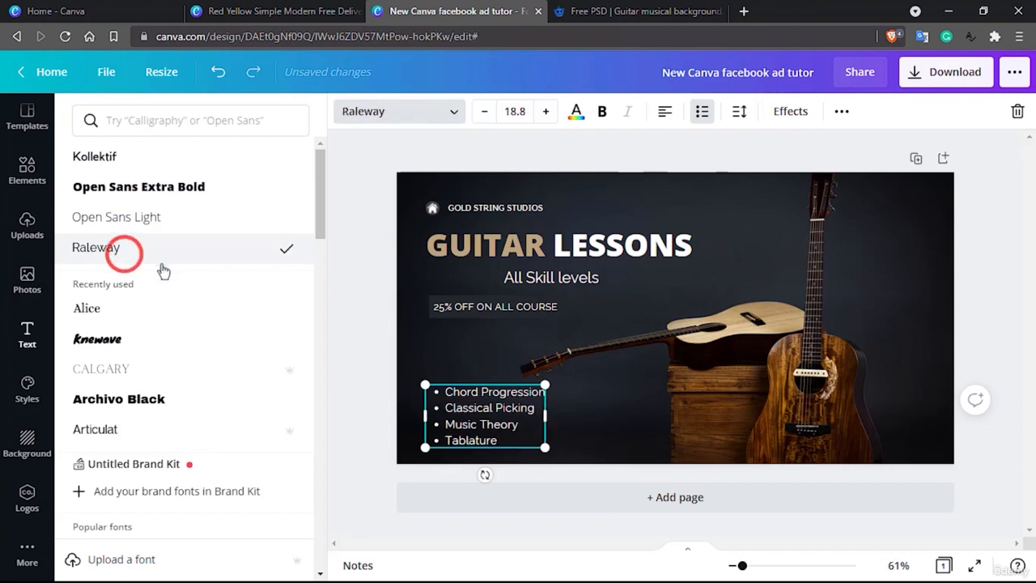
click(497, 355)
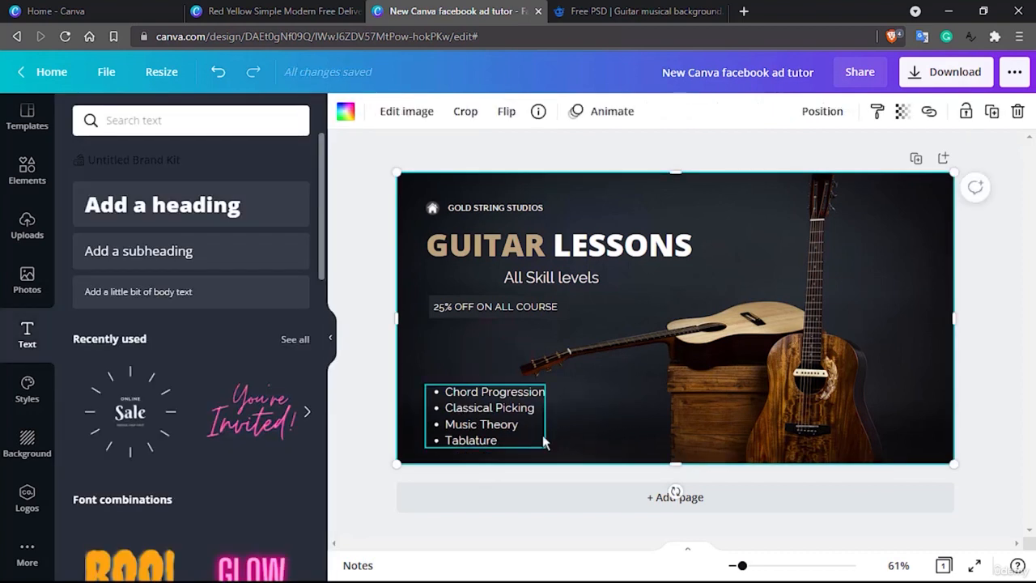
click(509, 444)
double_click(504, 442)
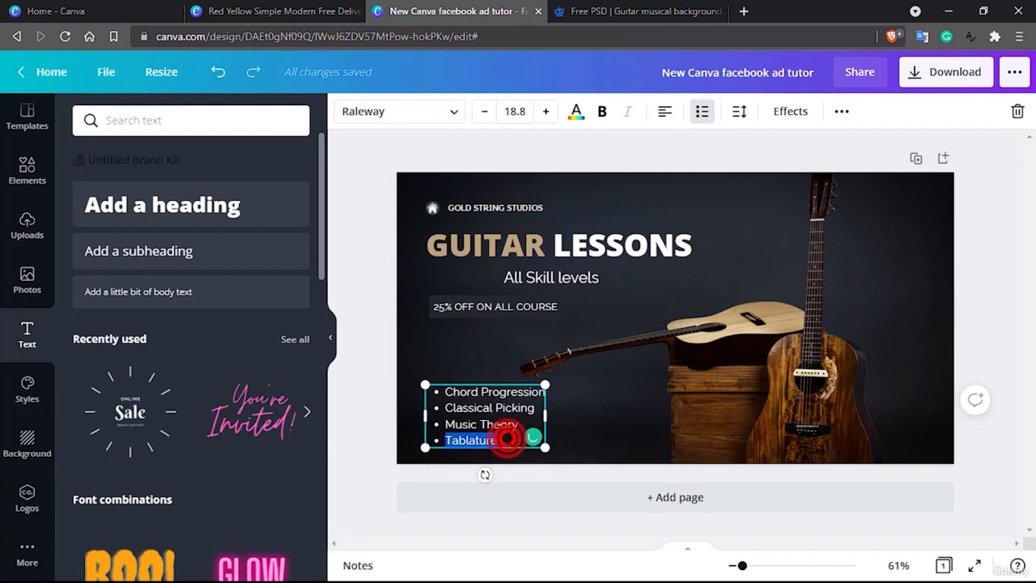
triple_click(507, 440)
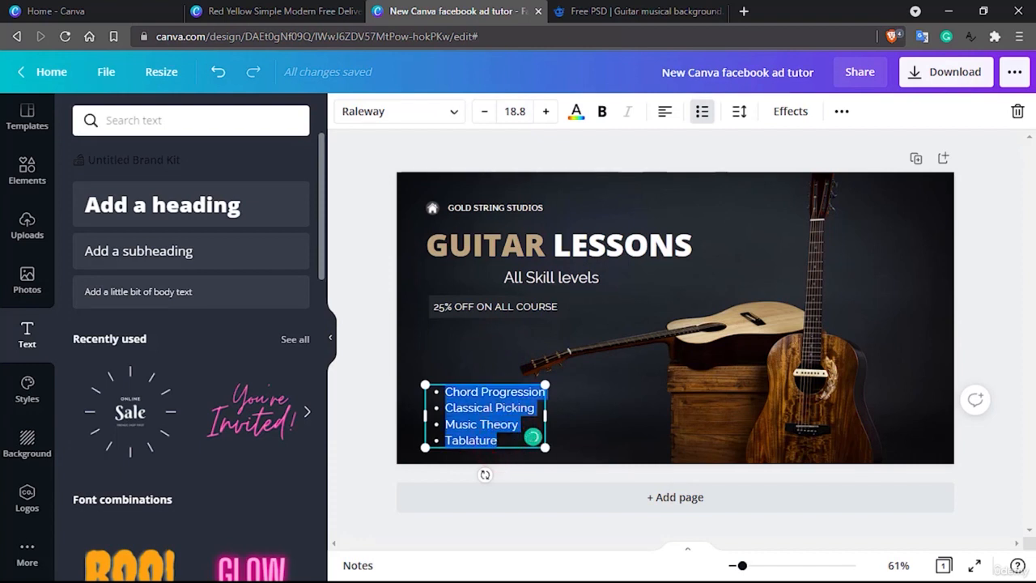
click(622, 411)
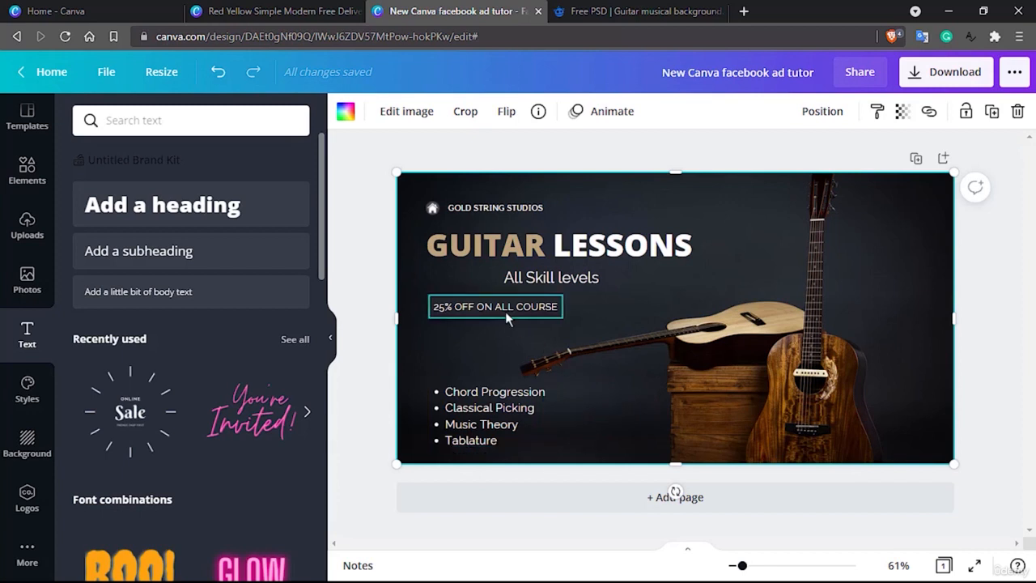
Swap the positions of the 25% OFF bar and the bulleted list so the list sits directly under the subheading.
drag(501, 307, 654, 445)
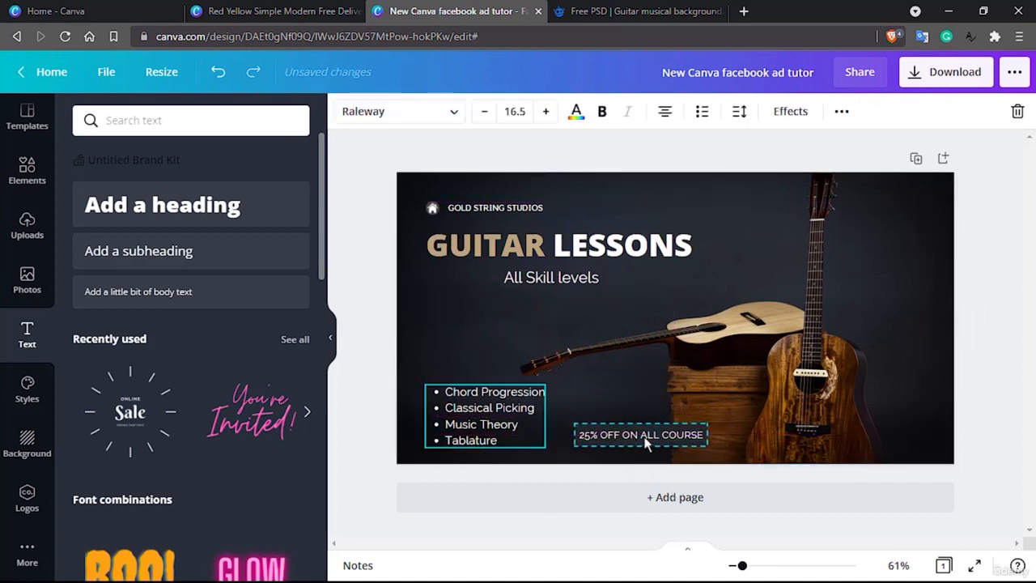
drag(530, 409, 510, 339)
click(504, 425)
drag(603, 437, 456, 424)
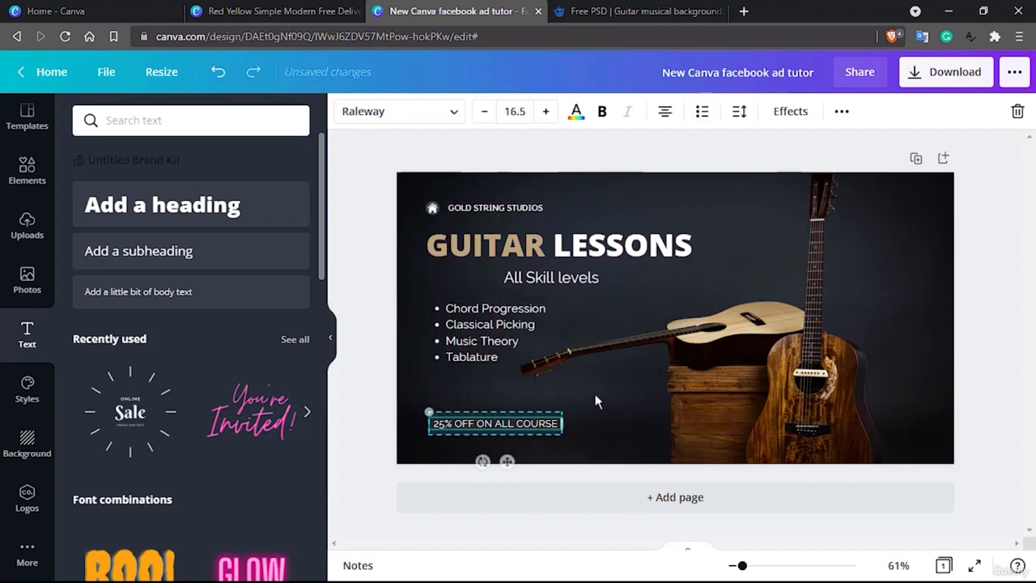
click(598, 394)
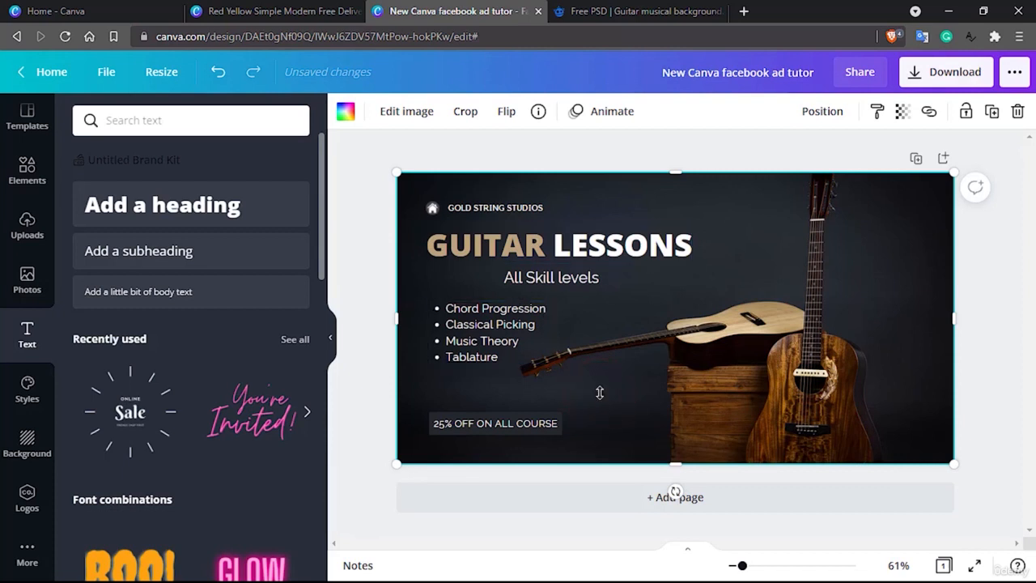
Enlarge the bulleted list to font size 20.9 and shift it slightly down below the subheading.
click(465, 327)
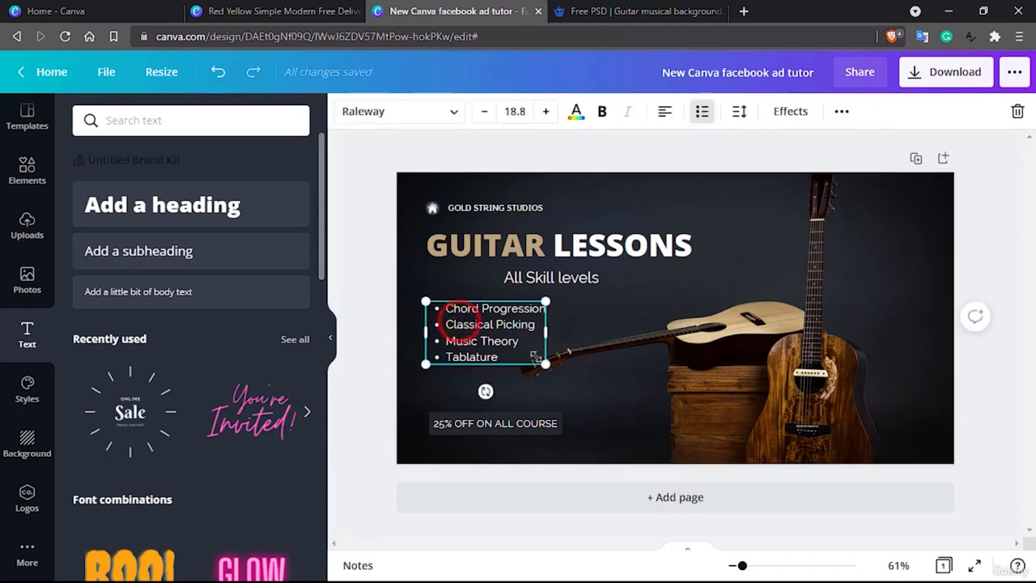
drag(543, 361, 557, 370)
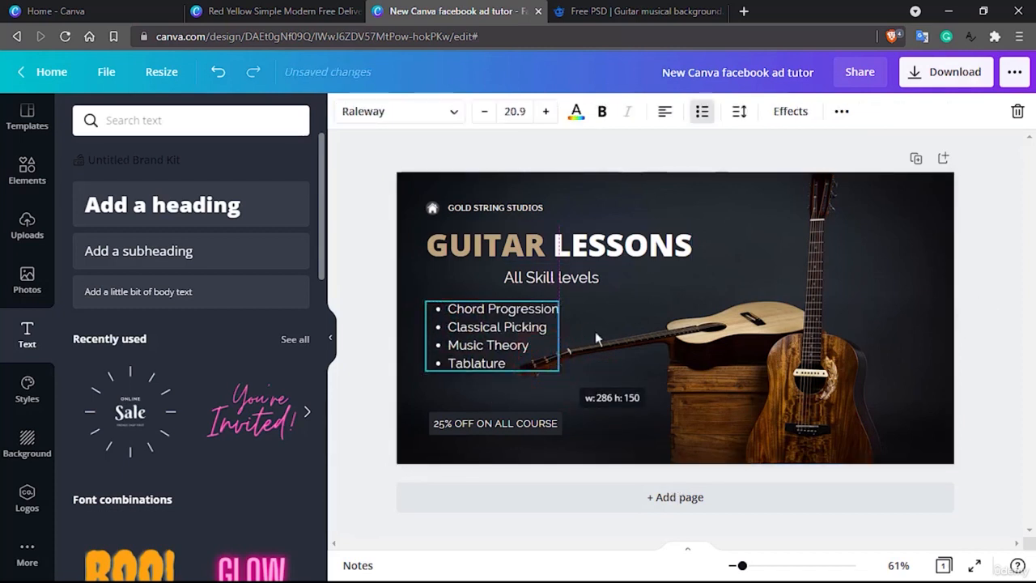
click(601, 337)
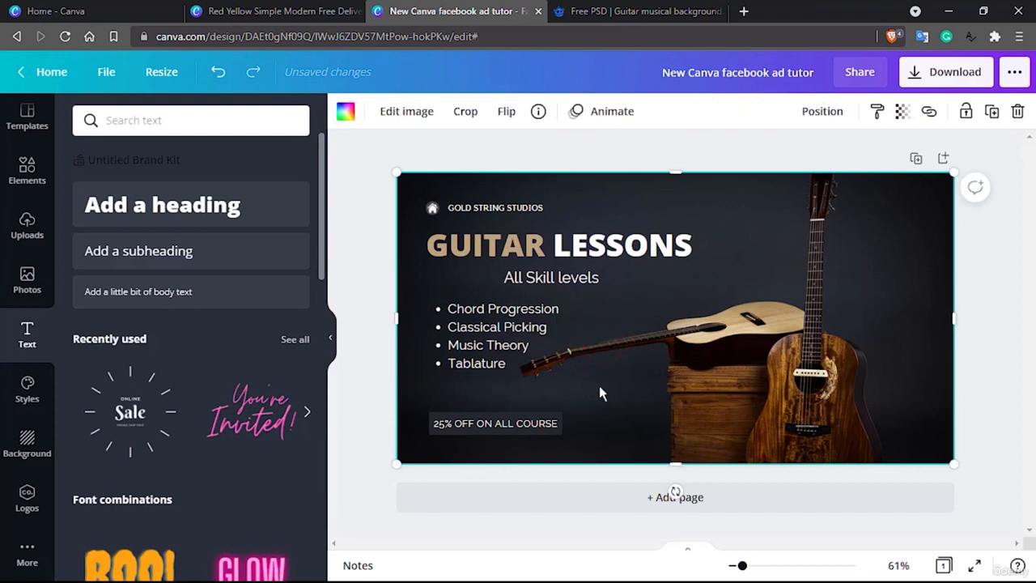
click(496, 344)
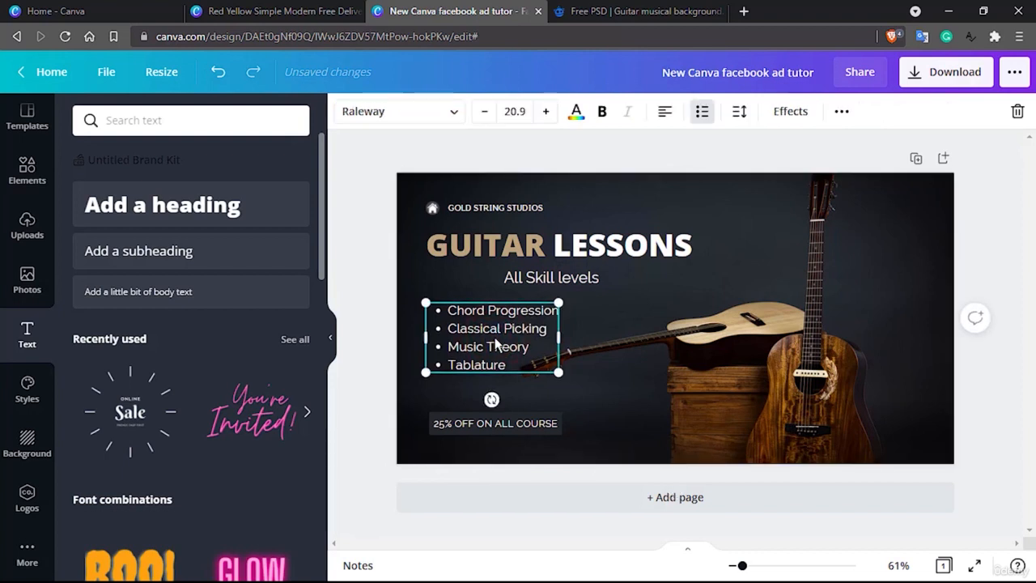
click(611, 312)
triple_click(535, 339)
click(612, 392)
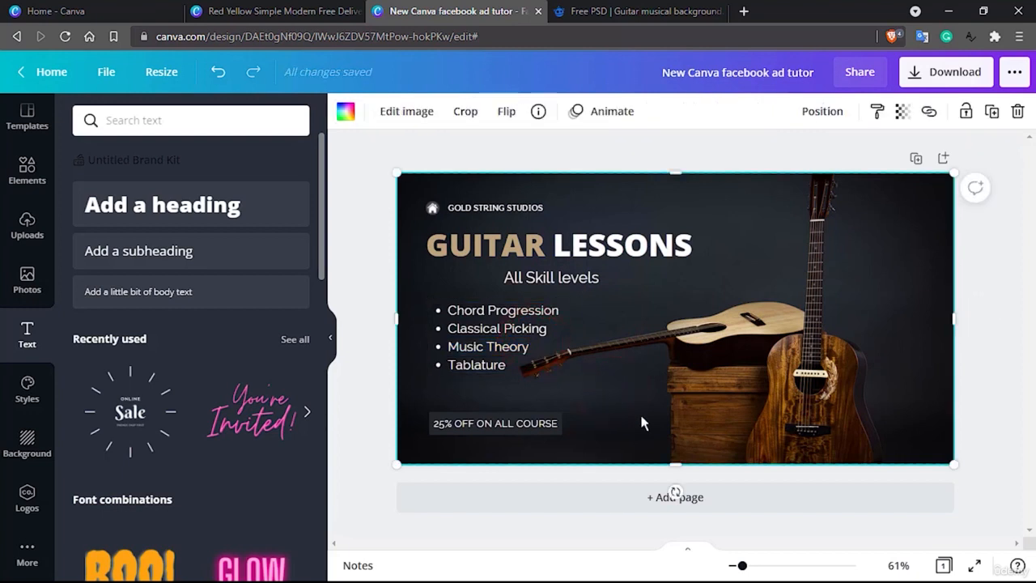
Set the line spacing of all items in the bulleted list to 1.59.
click(492, 346)
triple_click(492, 346)
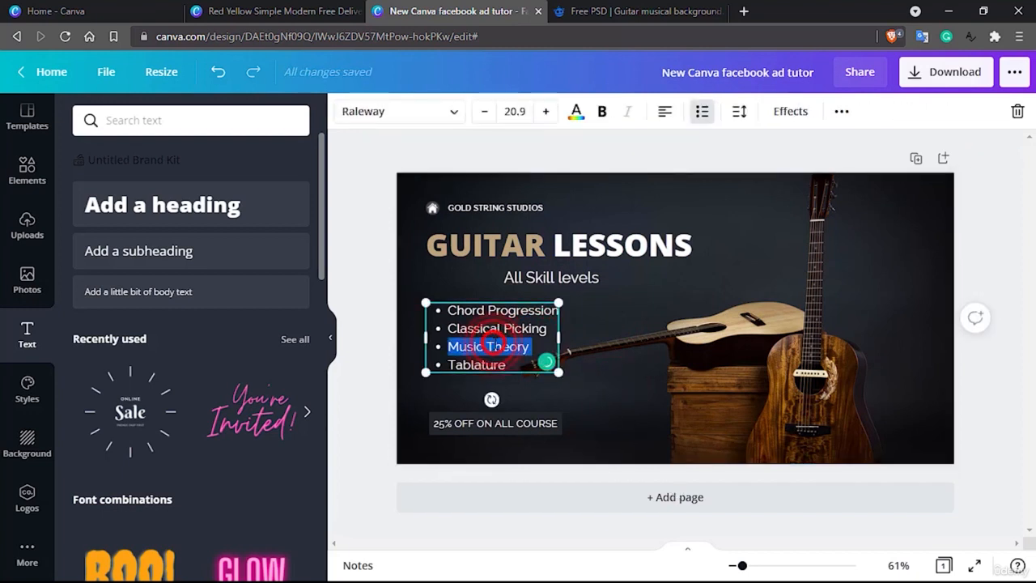
key(ctrl+a)
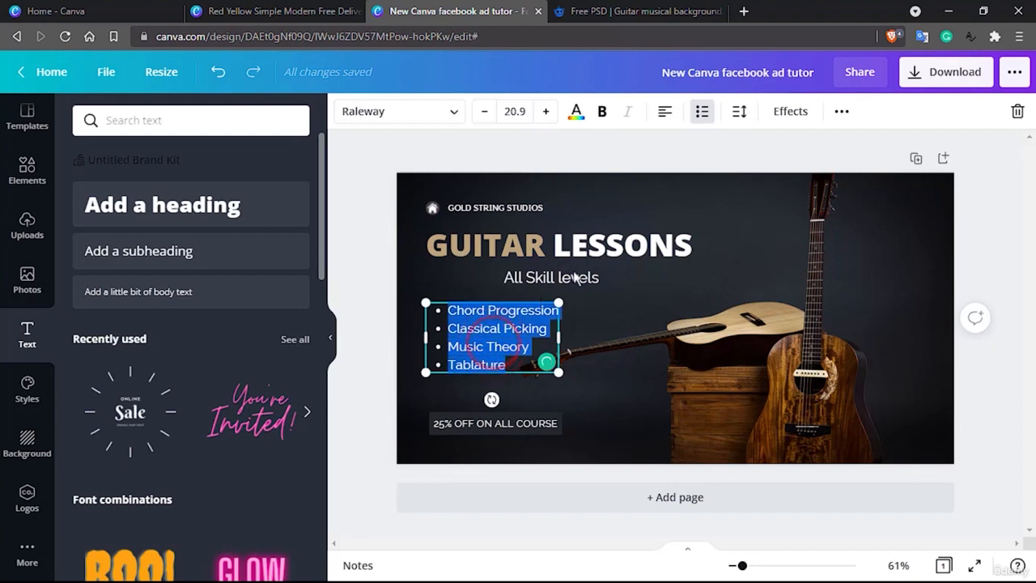
click(739, 115)
drag(854, 164, 888, 204)
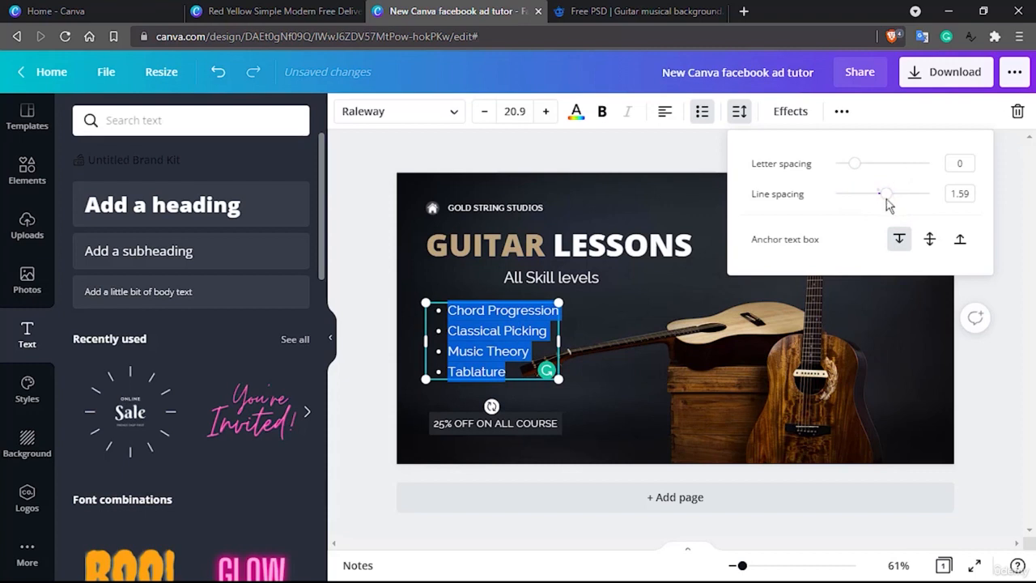
click(616, 381)
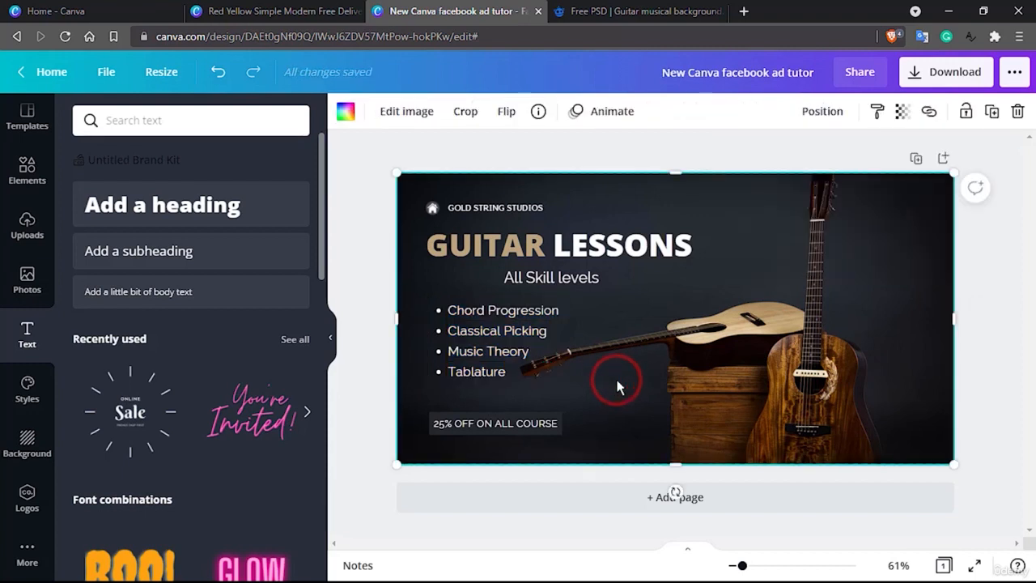
Nudge the bulleted list left so its bullets line up with the left edge of the heading and 25% OFF bar.
click(499, 337)
key(Left)
key(Left)
key(Left)
key(Left)
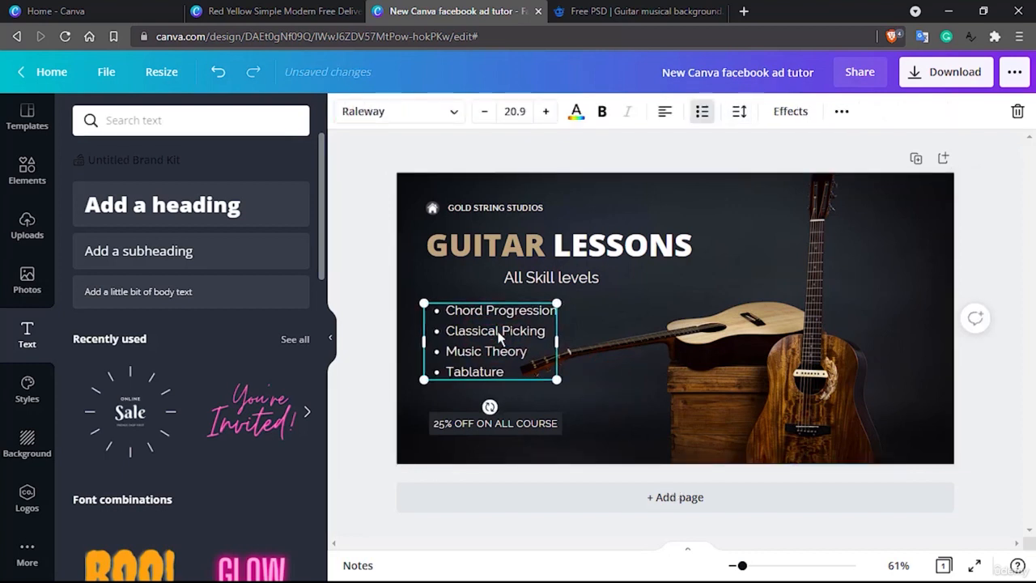
key(Left)
key(Left)
key(Left)
key(Left)
key(Left)
key(Left)
key(Left)
key(Left)
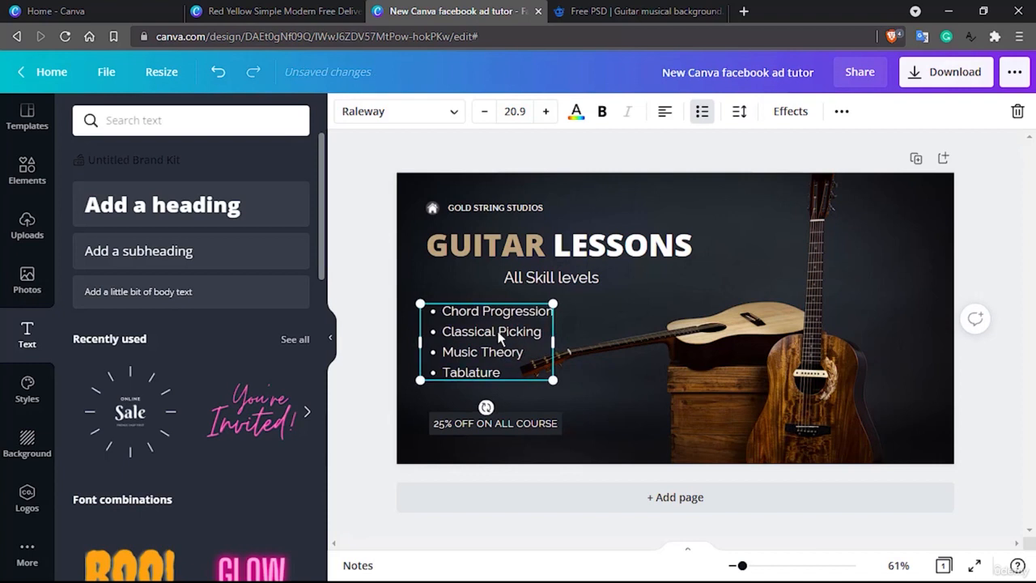
click(627, 406)
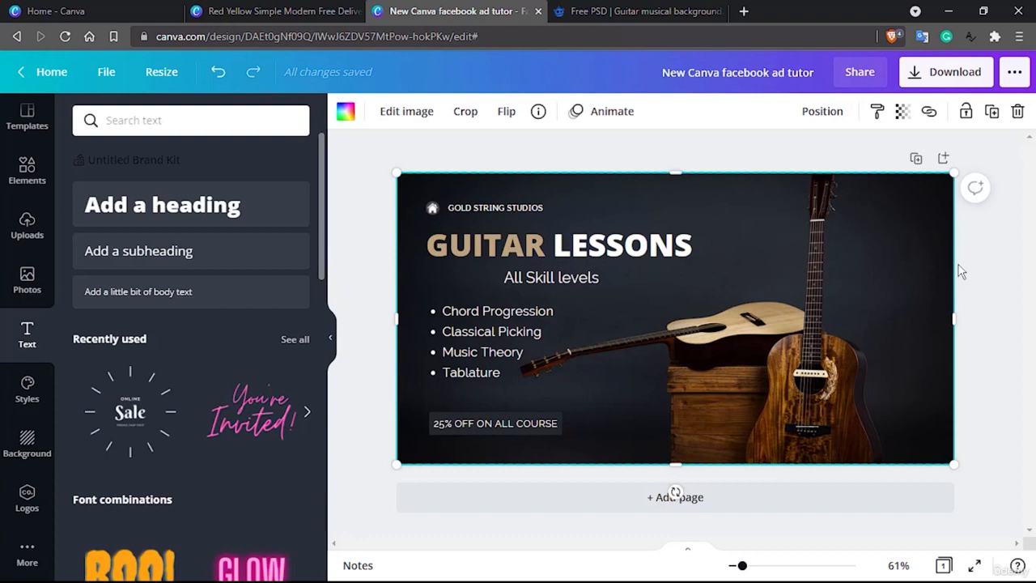
Download the guitar lessons ad as a PNG, saving it as New Canva facebook ad tutor.png in Downloads, and dismiss the download notices.
click(971, 72)
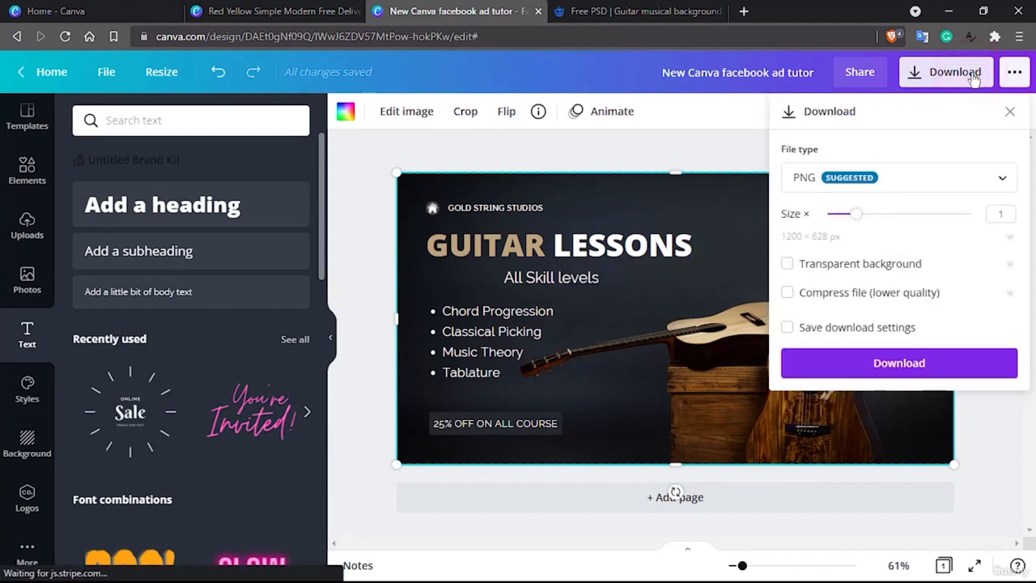
click(948, 356)
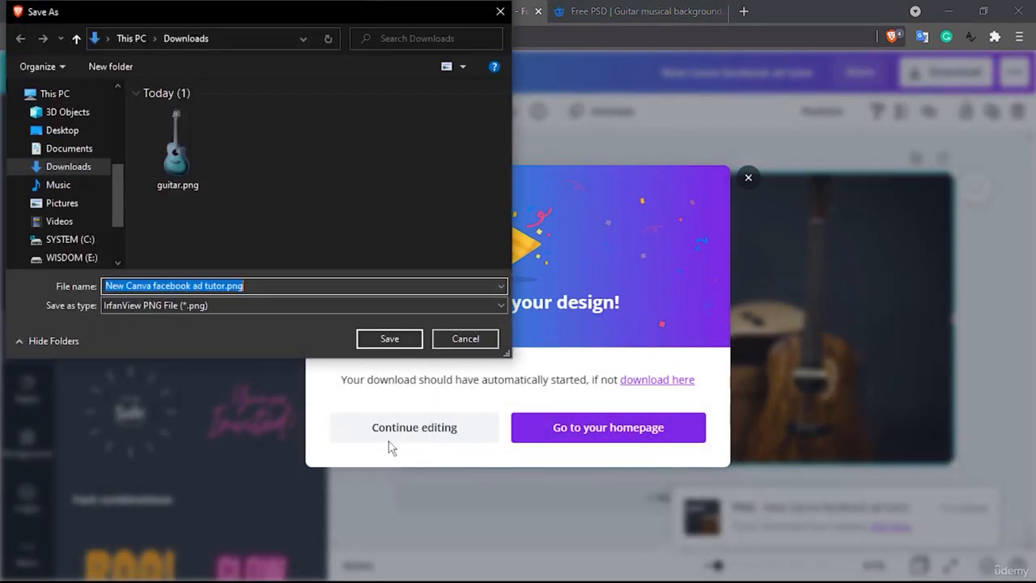
click(378, 343)
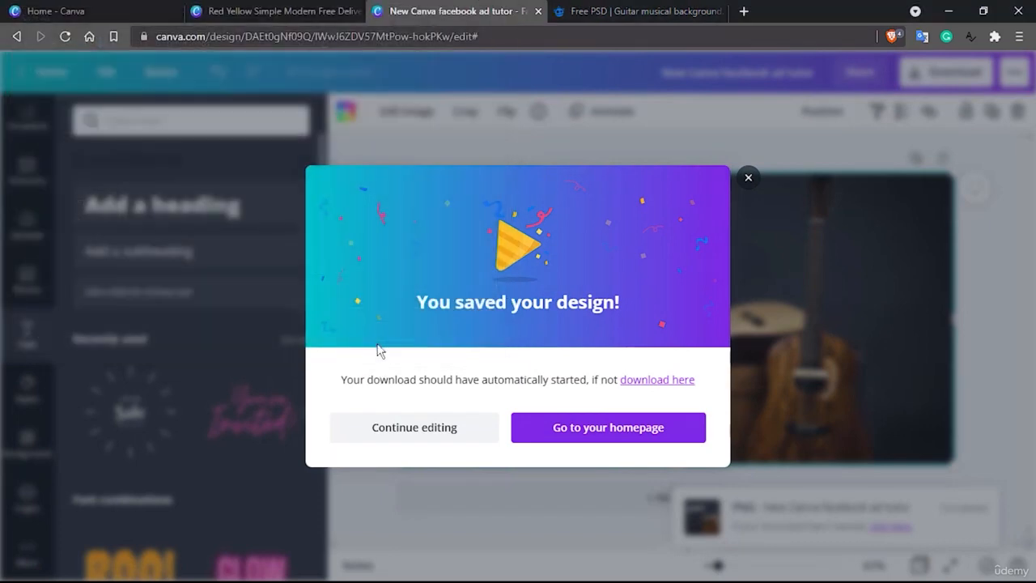
click(748, 156)
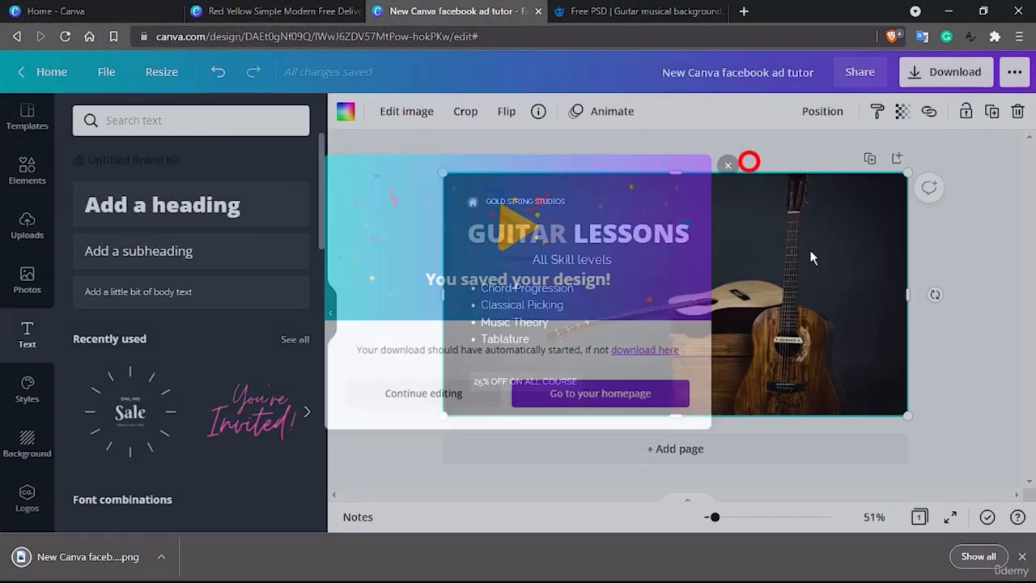
click(1022, 557)
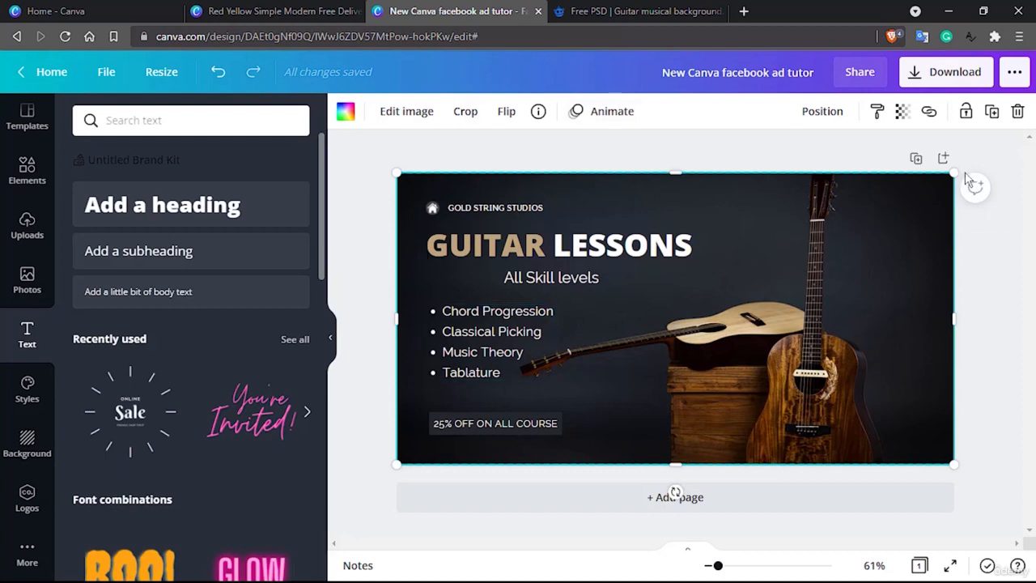
Look at the red acoustic guitar sale ad for comparison and return to the guitar lessons ad.
click(256, 8)
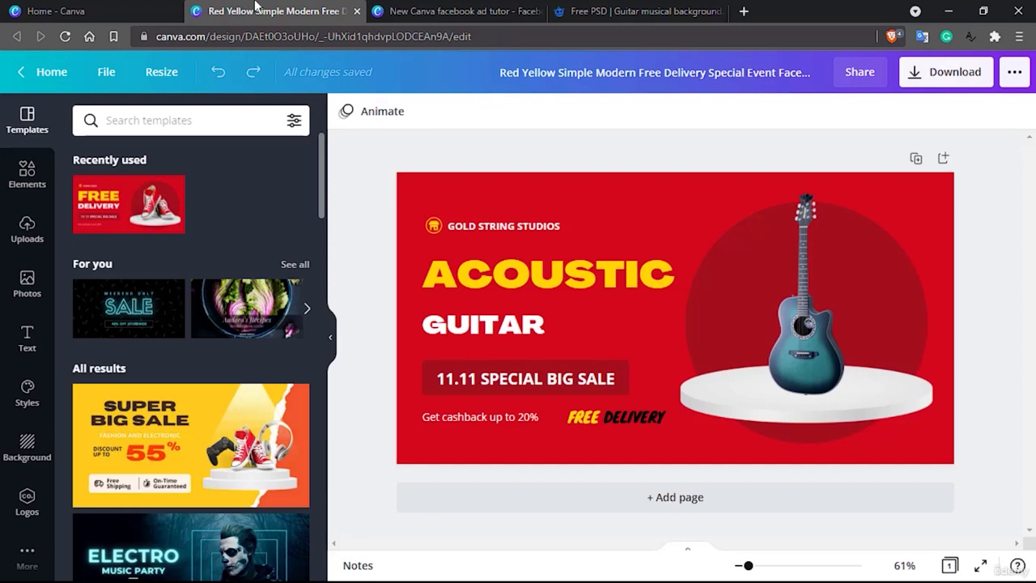
click(441, 8)
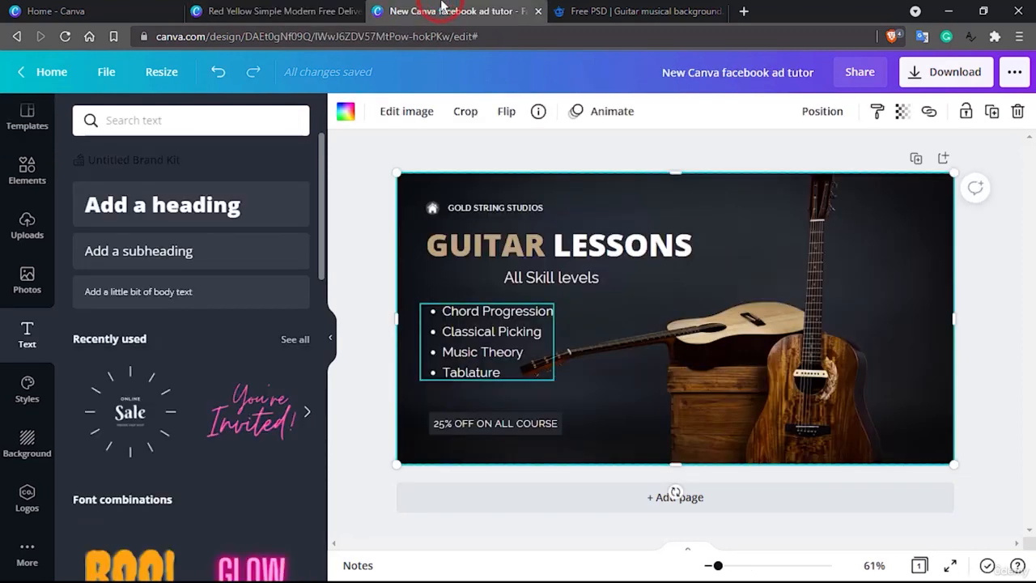